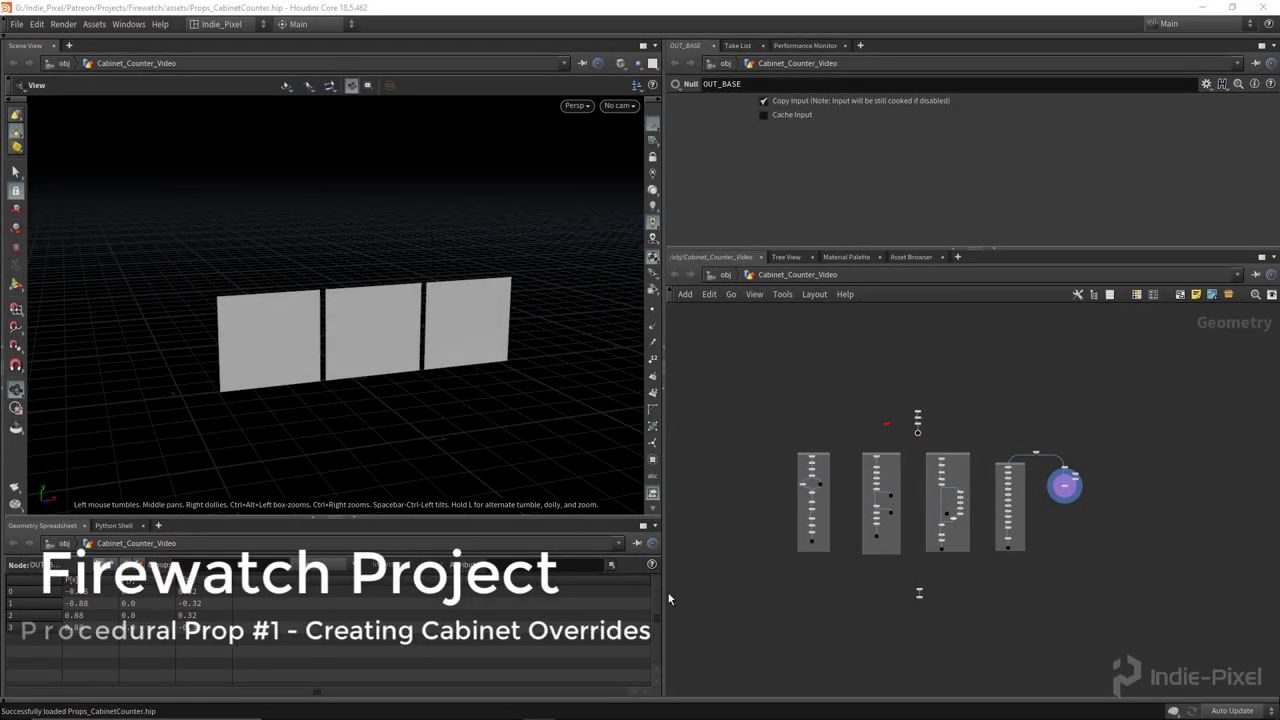
Enlarge the network side of the workspace and examine the three cabinet front panels from several angles
drag(659, 590, 620, 590)
drag(445, 353, 354, 331)
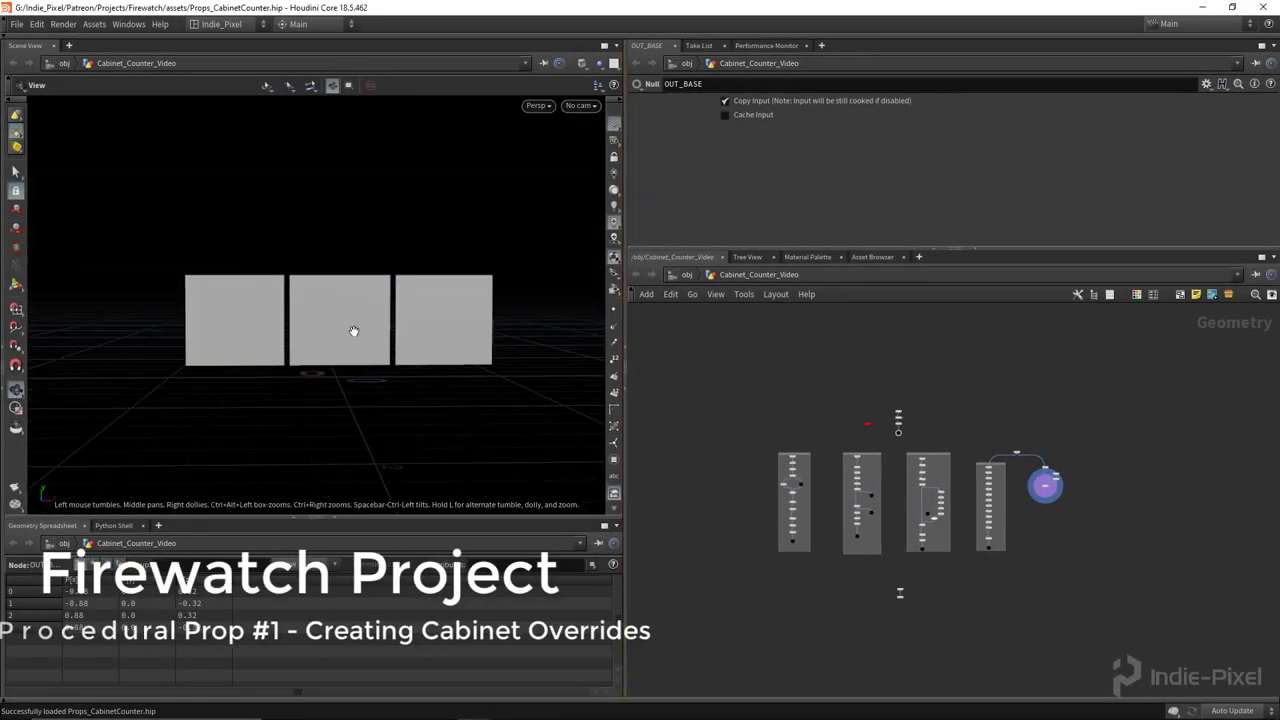
right_drag(354, 331, 426, 340)
drag(426, 340, 450, 350)
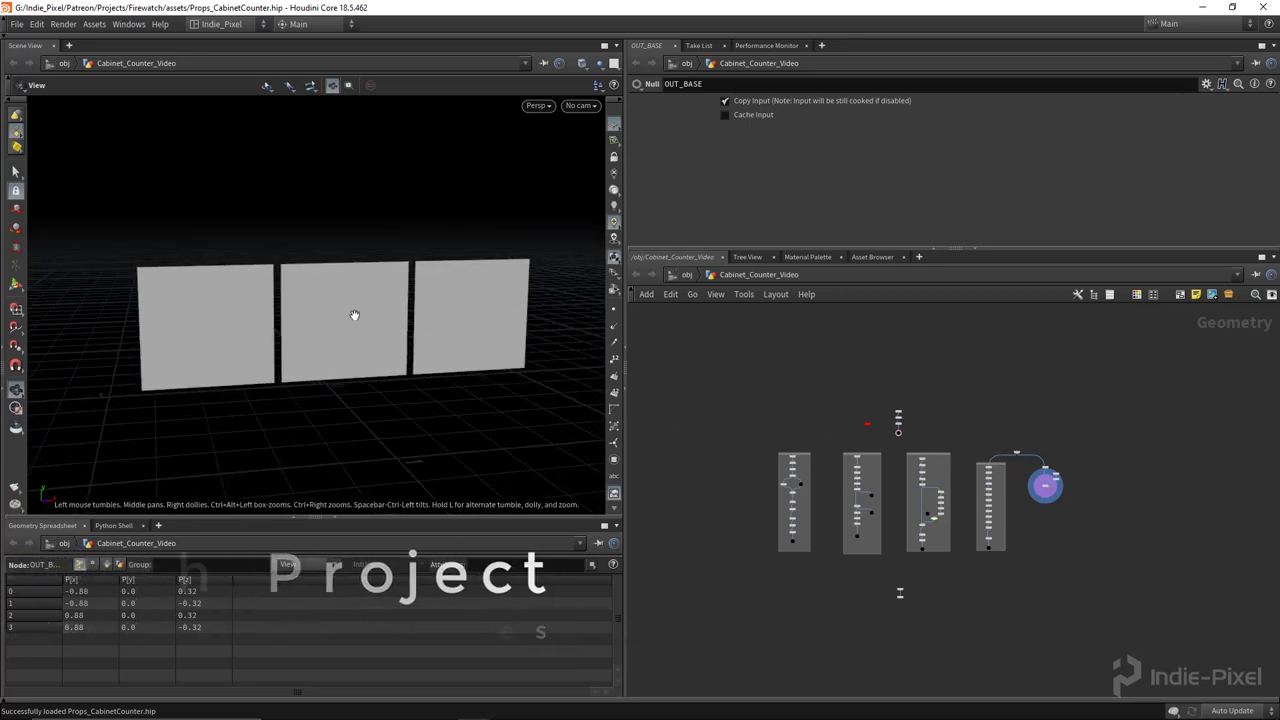
right_drag(280, 336, 328, 331)
drag(328, 331, 329, 311)
right_drag(464, 318, 410, 322)
mouse_move(410, 322)
mouse_down()
mouse_move(360, 340)
mouse_move(397, 357)
mouse_move(409, 354)
mouse_move(403, 338)
mouse_up()
middle_drag(403, 338, 373, 342)
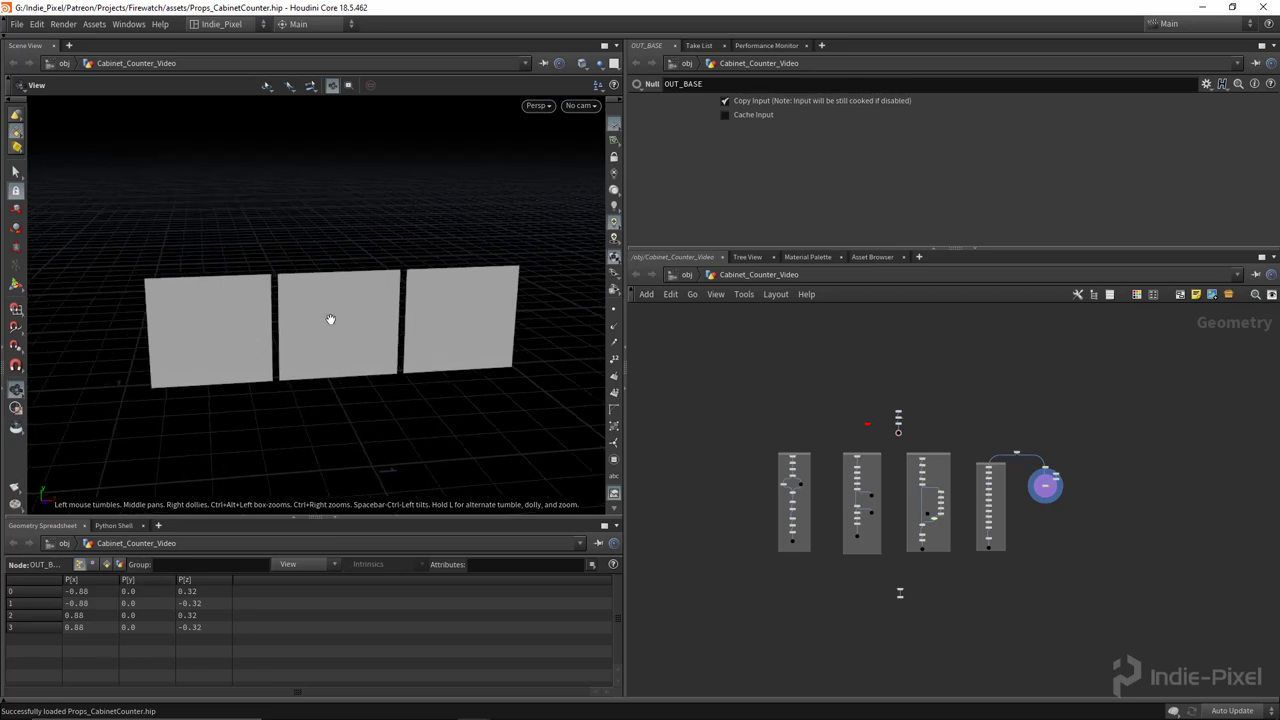
drag(330, 319, 351, 323)
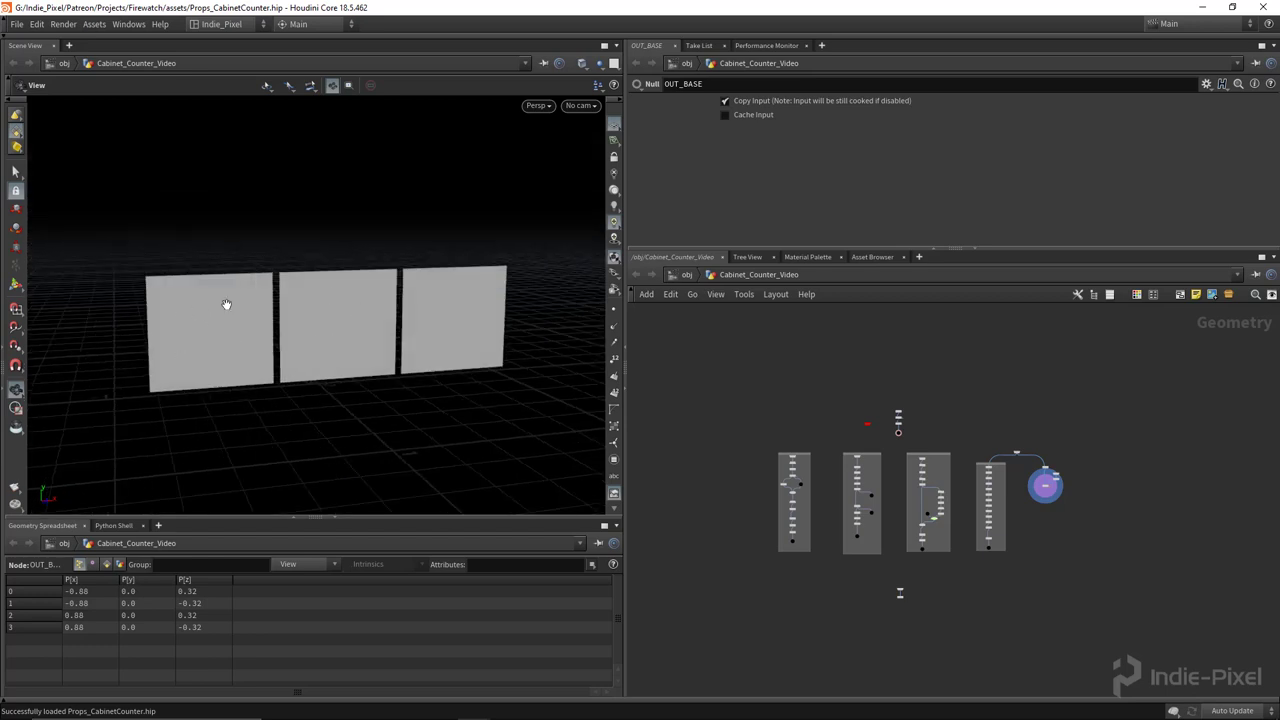
mouse_move(548, 712)
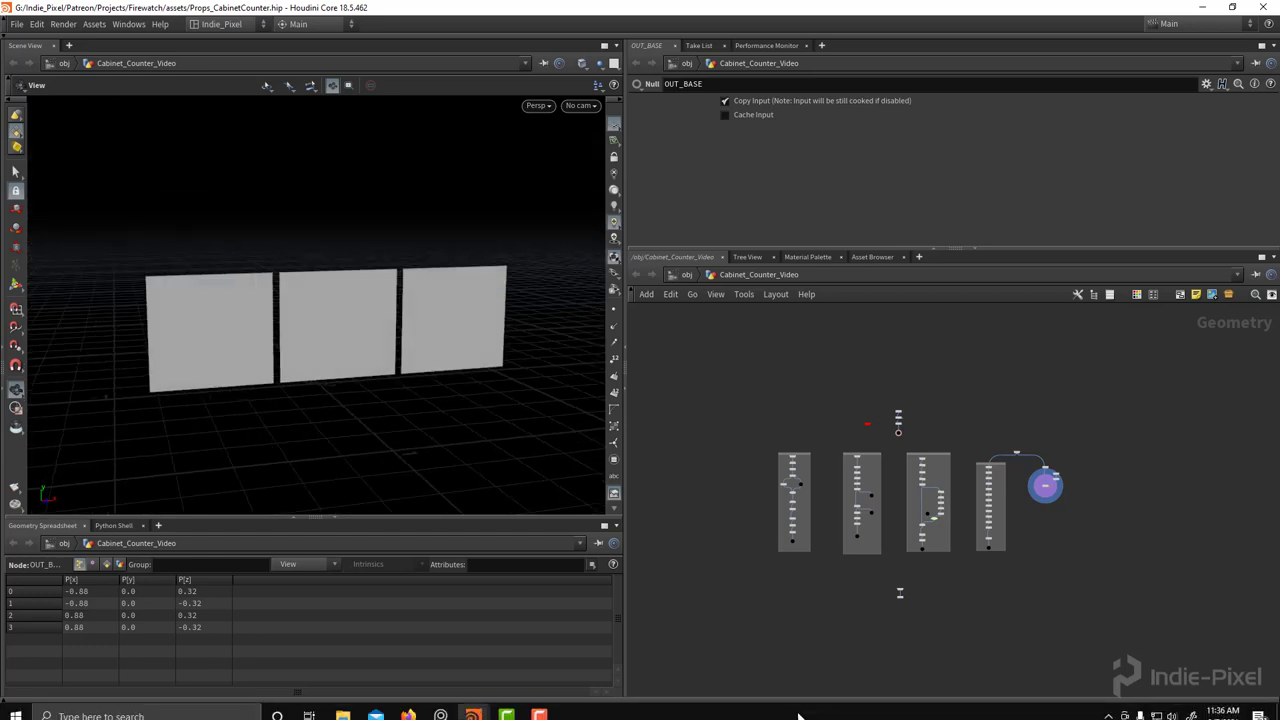
click(441, 707)
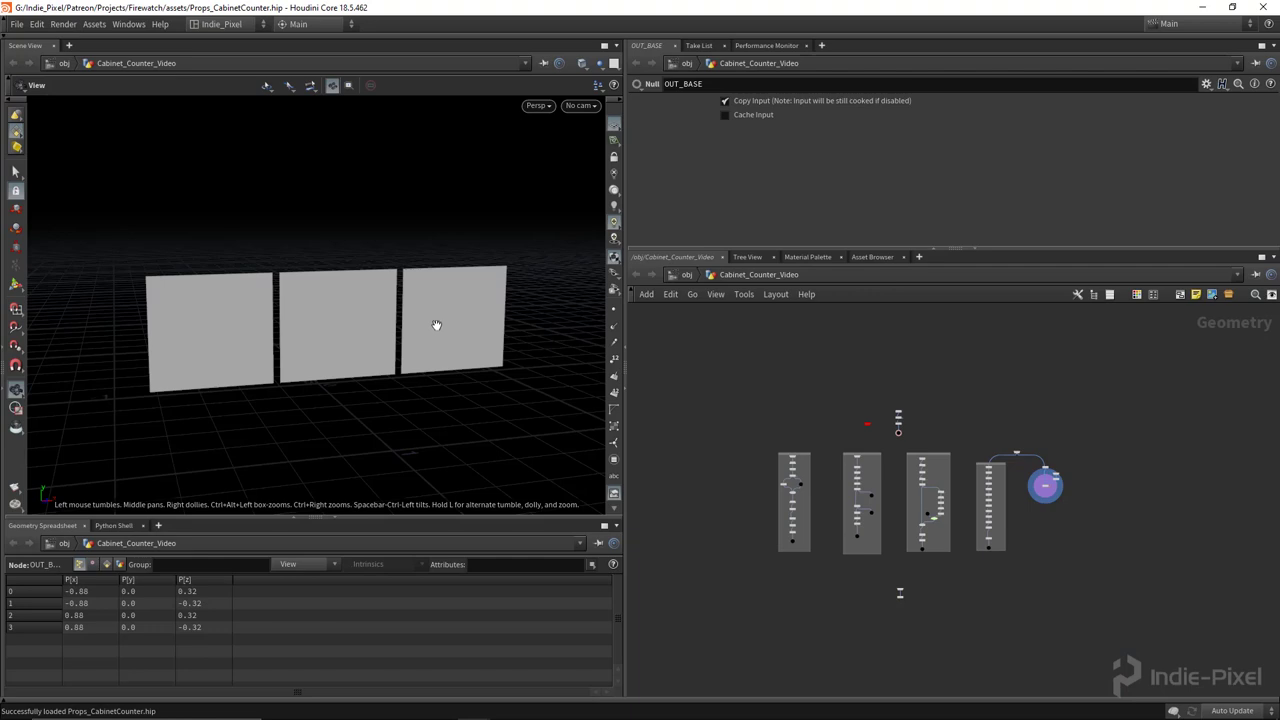
drag(437, 323, 391, 346)
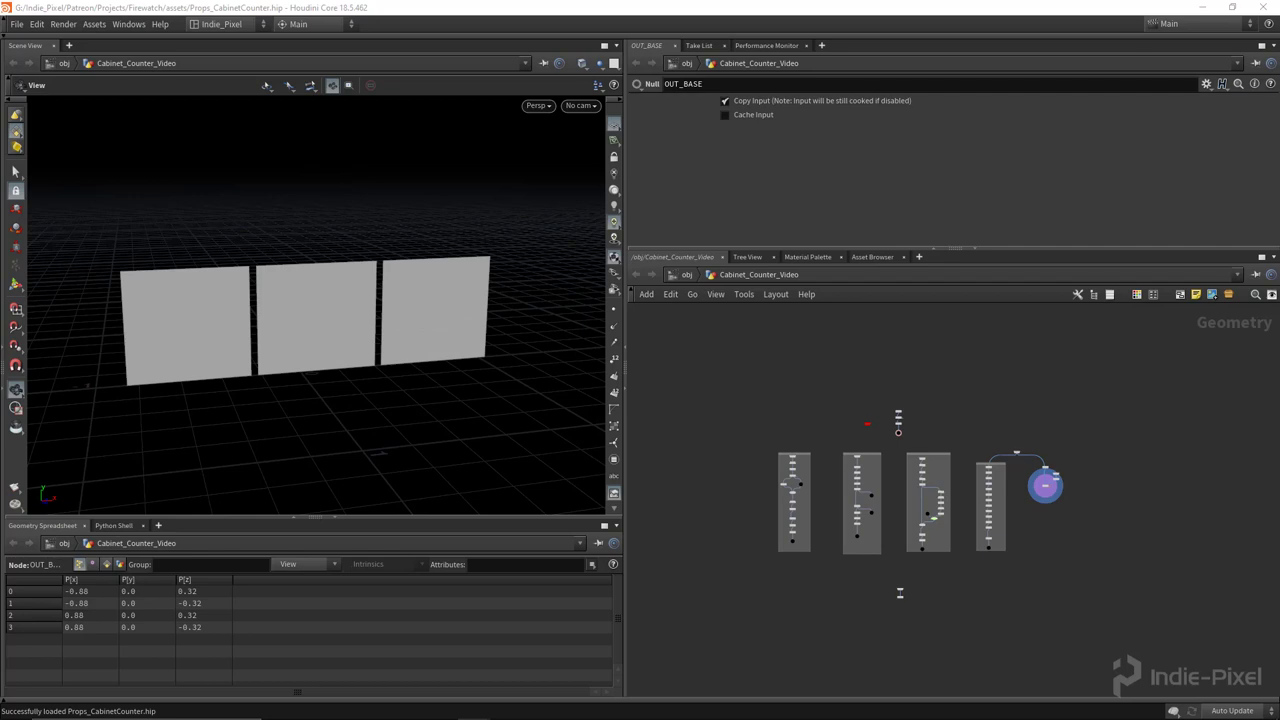
drag(530, 345, 554, 320)
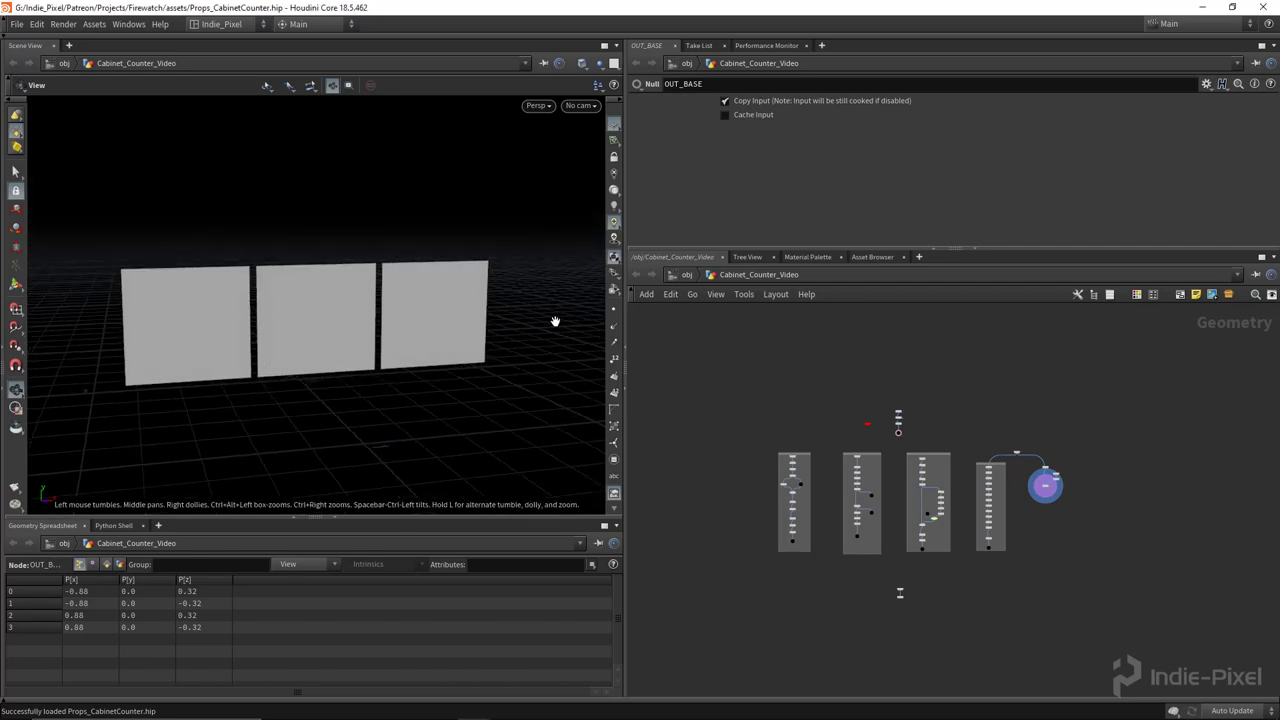
Display primitive numbers on the three cabinet front panels in the viewport
click(614, 393)
drag(306, 357, 302, 326)
drag(189, 334, 186, 338)
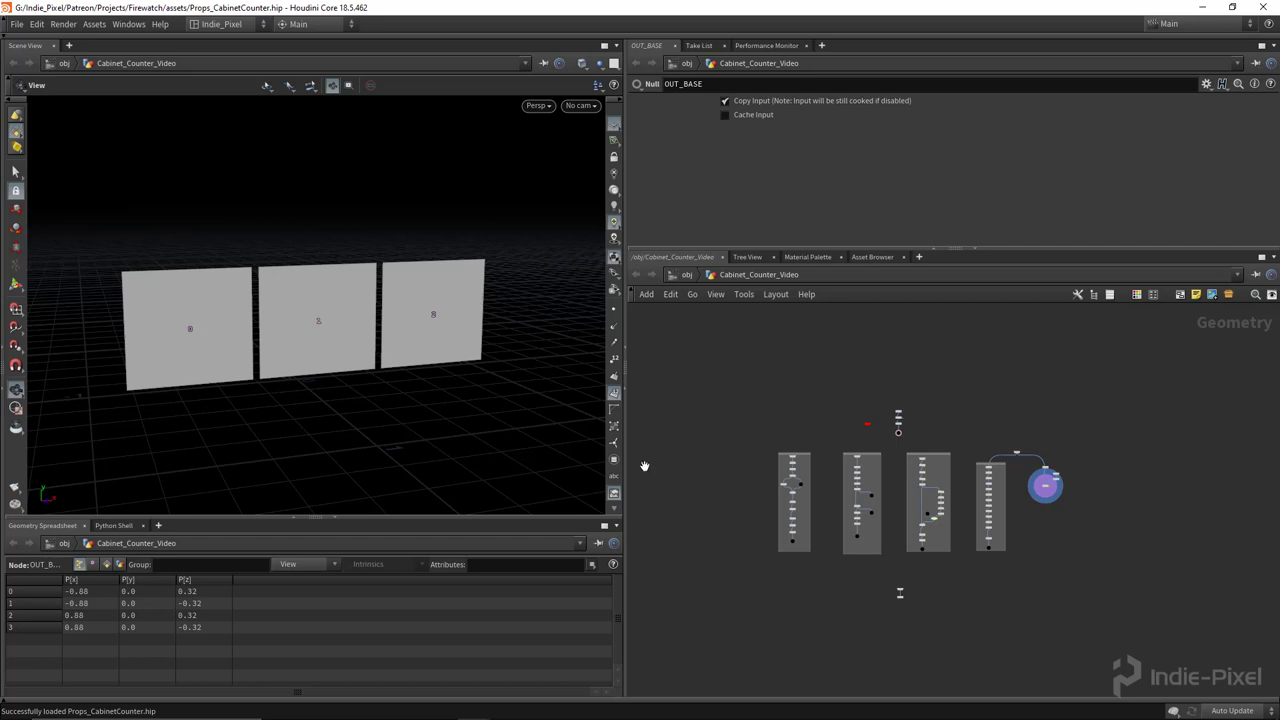
Add a Null node below boolean1 and wire it to that node's output
middle_drag(1049, 510, 898, 509)
scroll(898, 508, up, 5)
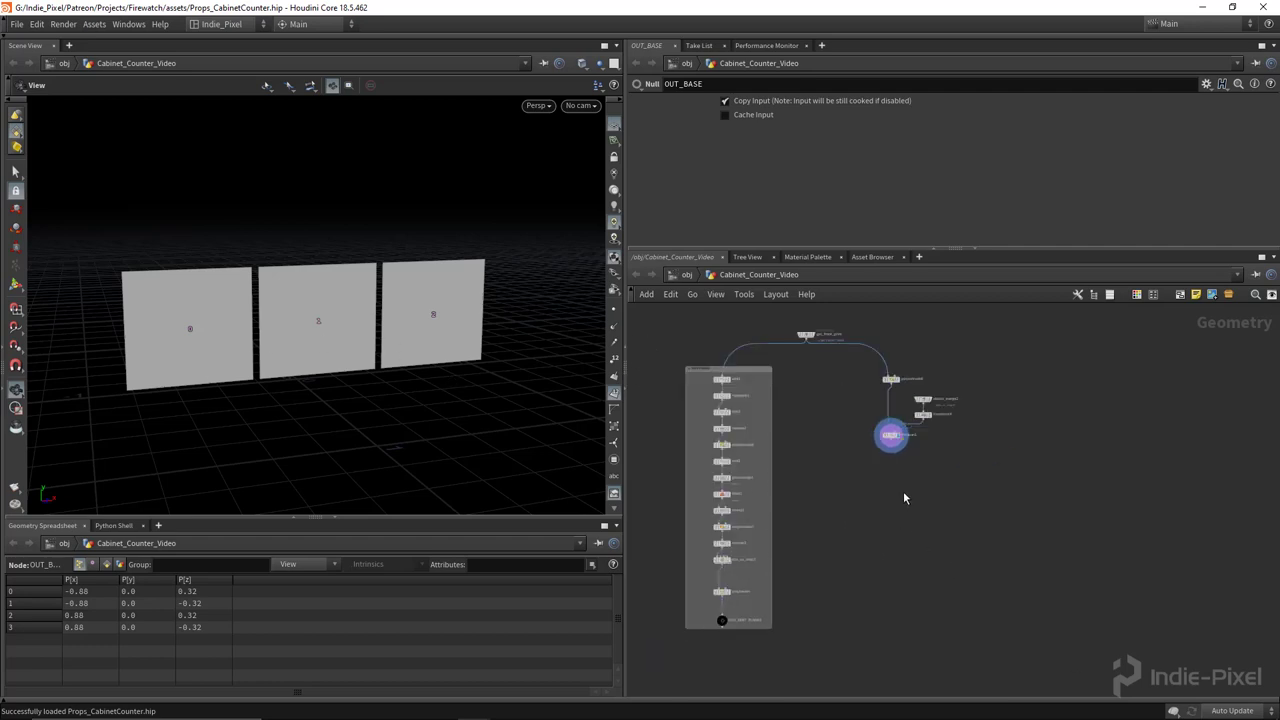
key(grave)
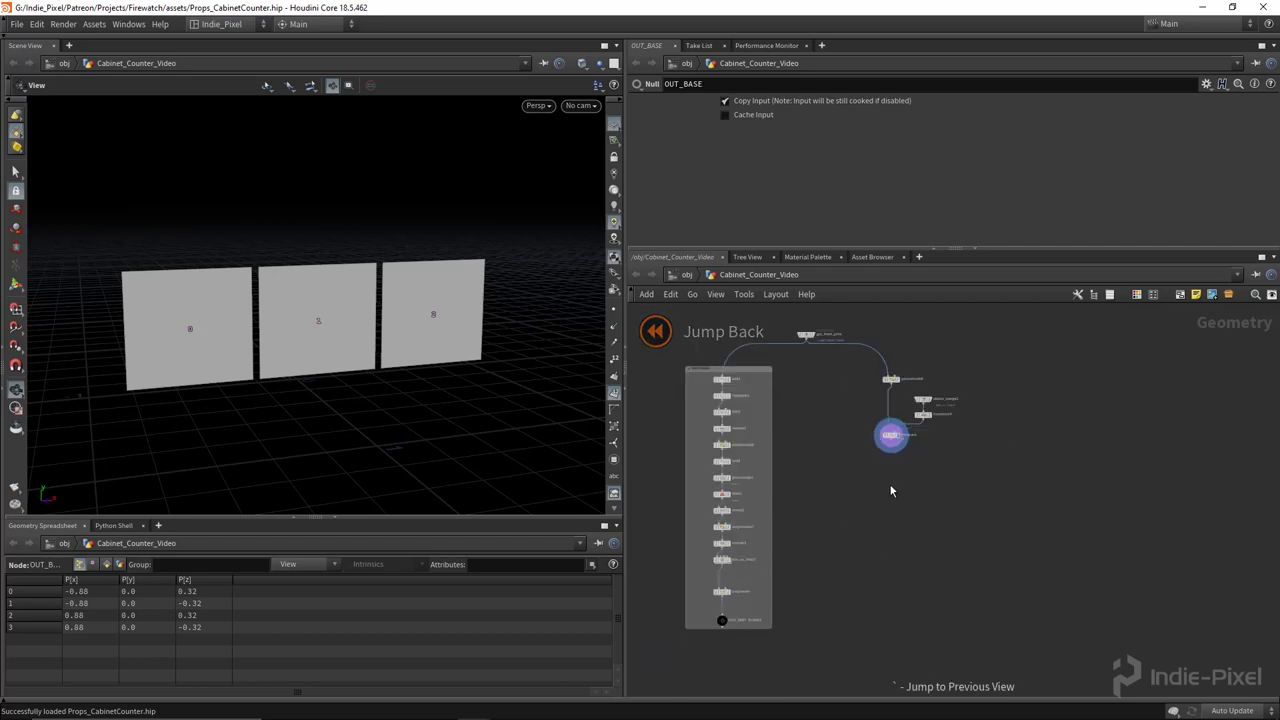
key(Tab)
key(Escape)
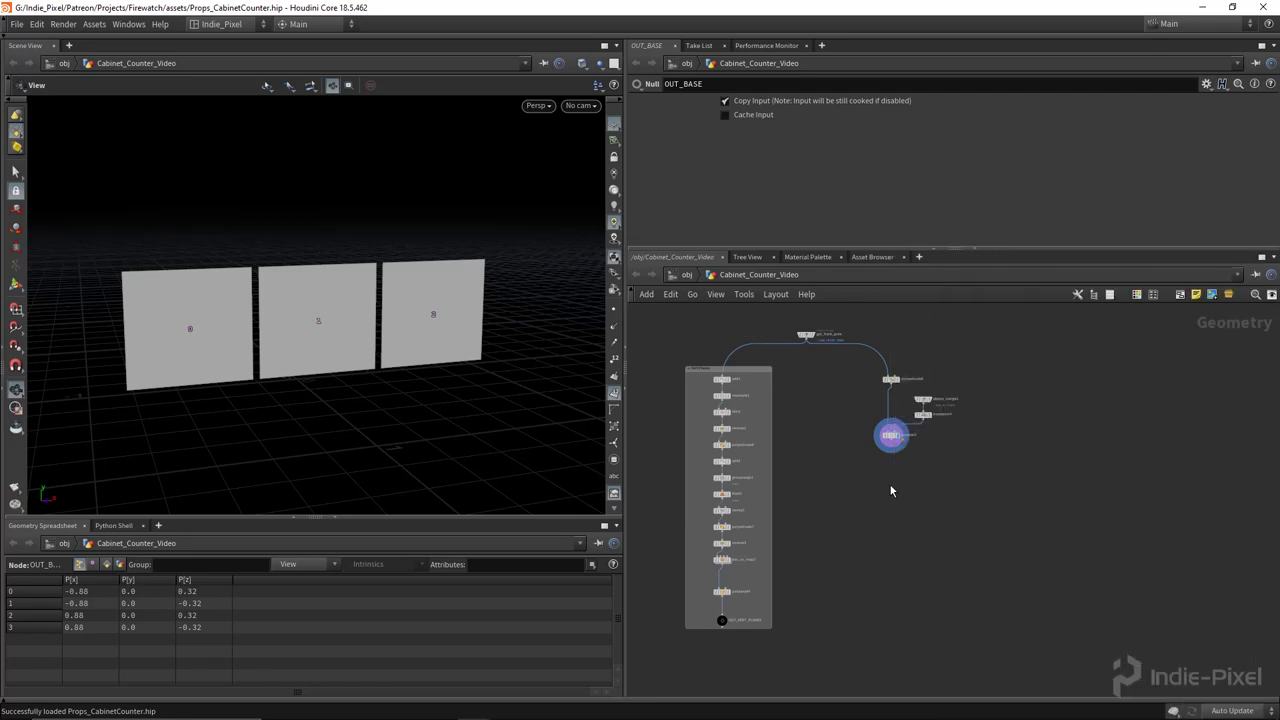
key(Tab)
text(nul)
key(Return)
click(891, 478)
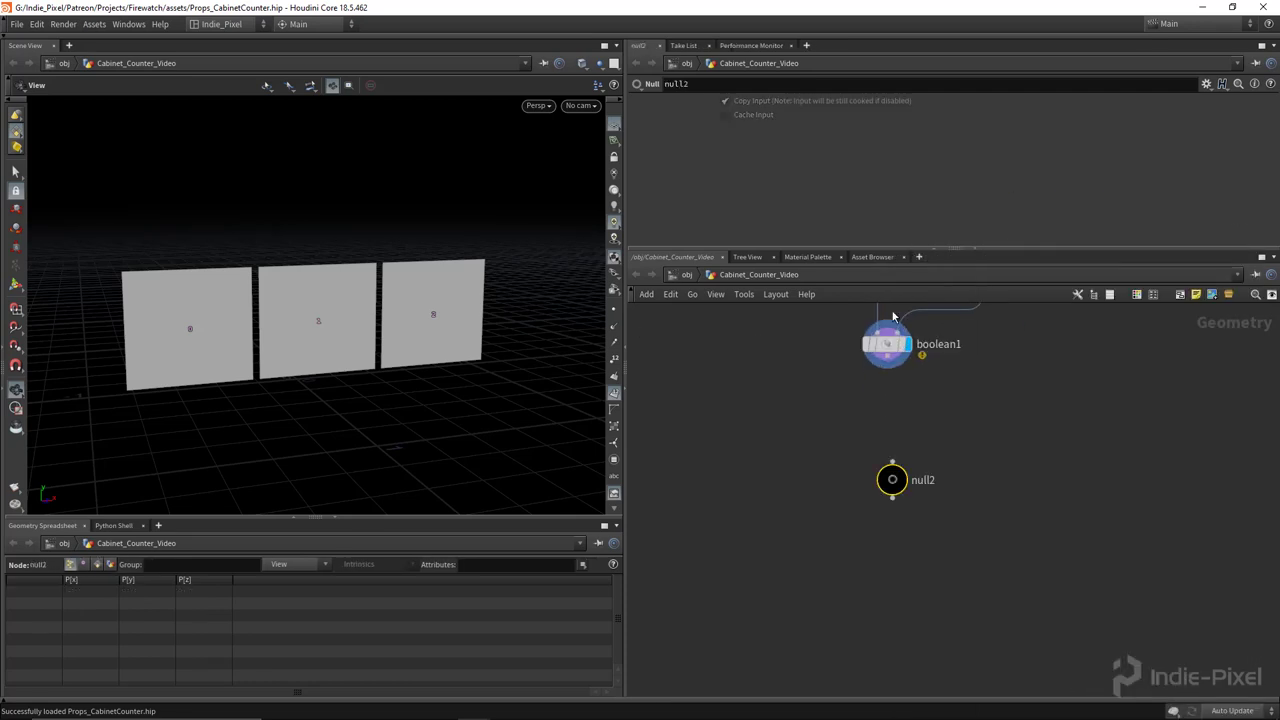
drag(891, 478, 887, 450)
Rename the new null under boolean1 as OUT_CAB_PRIMS
double_click(920, 451)
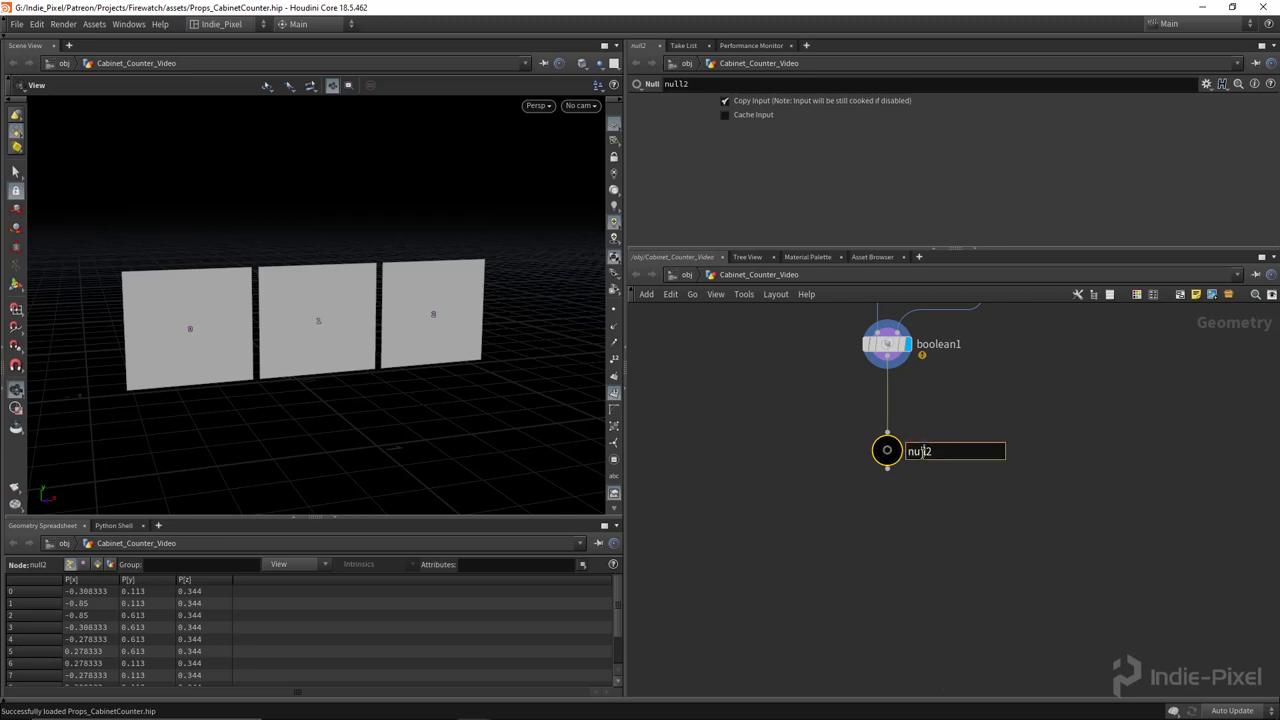
text(OUT_CAB_PRIMS)
key(Return)
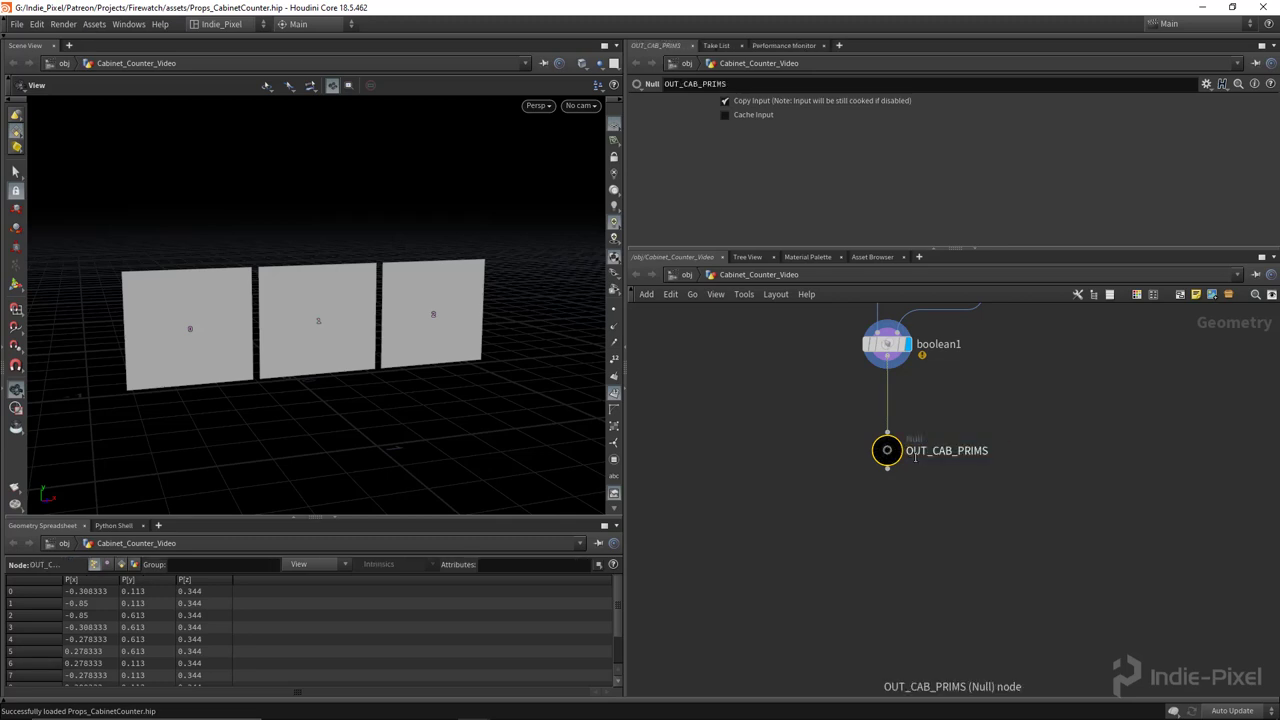
Split the parameter view side by side, pin the controls node's parameters in the second view, and select OUT_CAB_PRIMS
scroll(918, 460, down, 6)
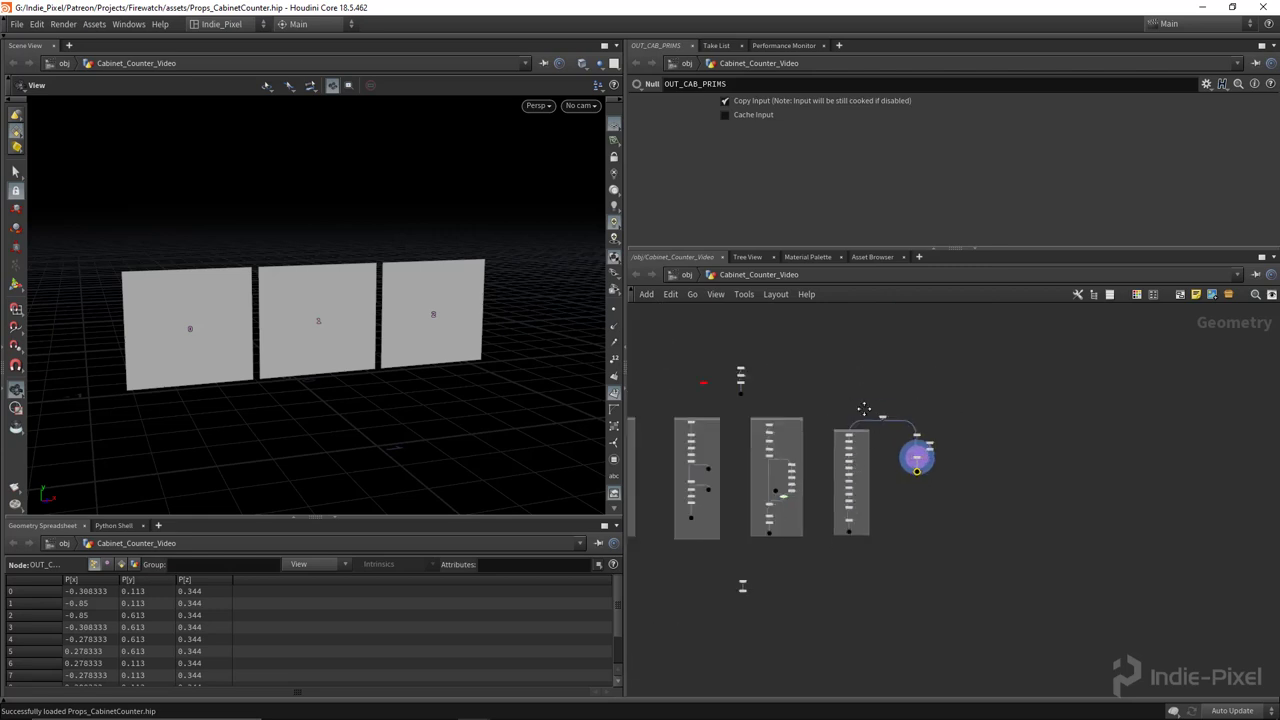
scroll(704, 389, up, 3)
drag(624, 648, 593, 644)
drag(711, 338, 779, 446)
click(745, 400)
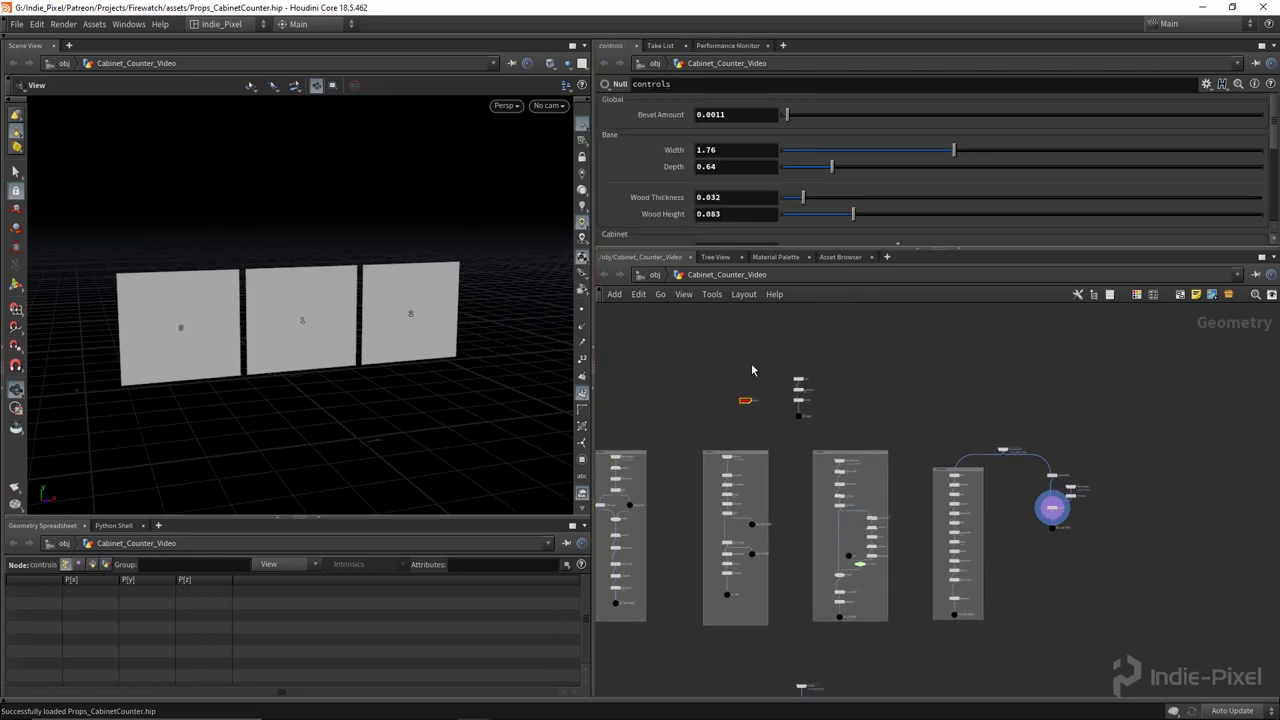
click(1262, 45)
click(1124, 217)
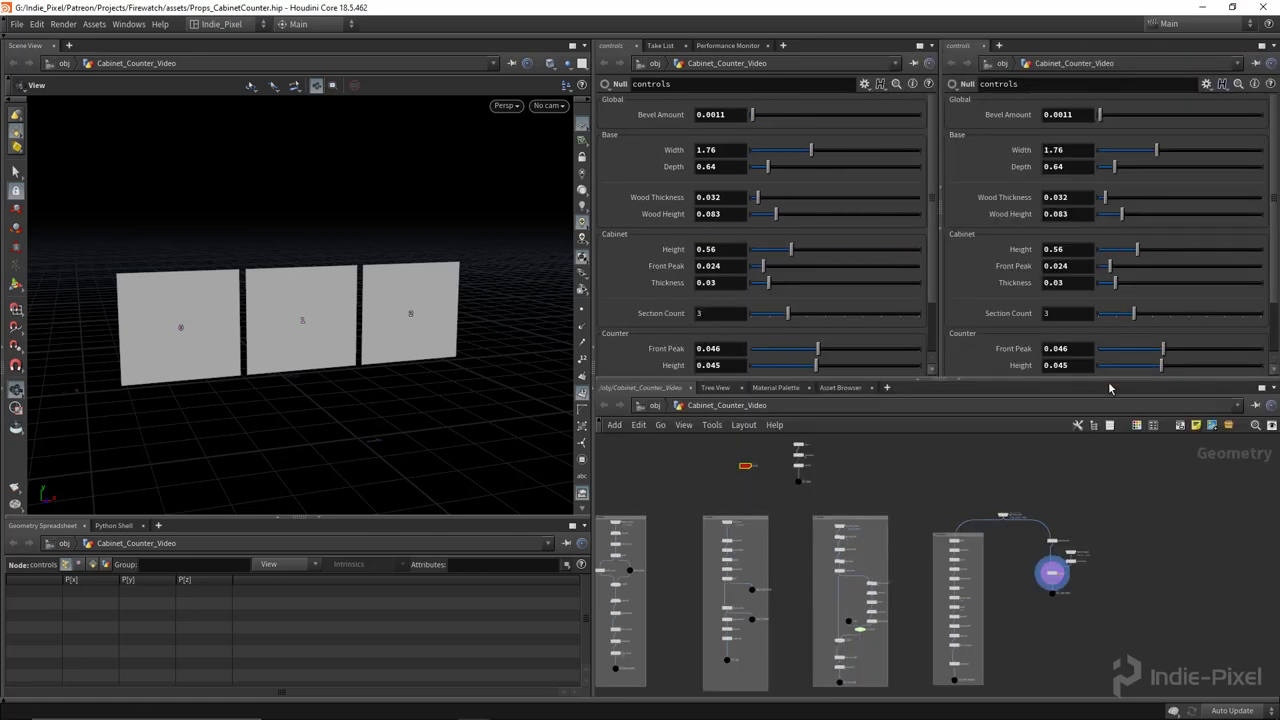
click(1254, 63)
click(1045, 582)
scroll(1178, 268, down, 2)
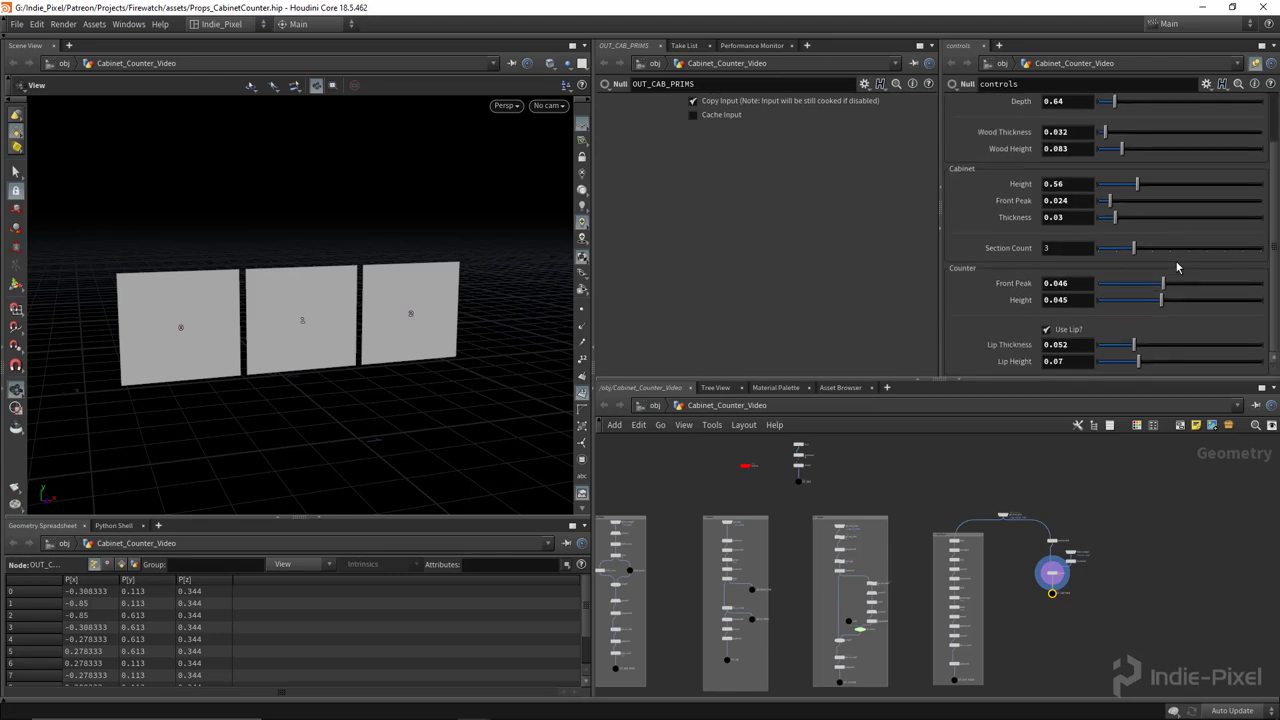
scroll(1120, 290, up, 2)
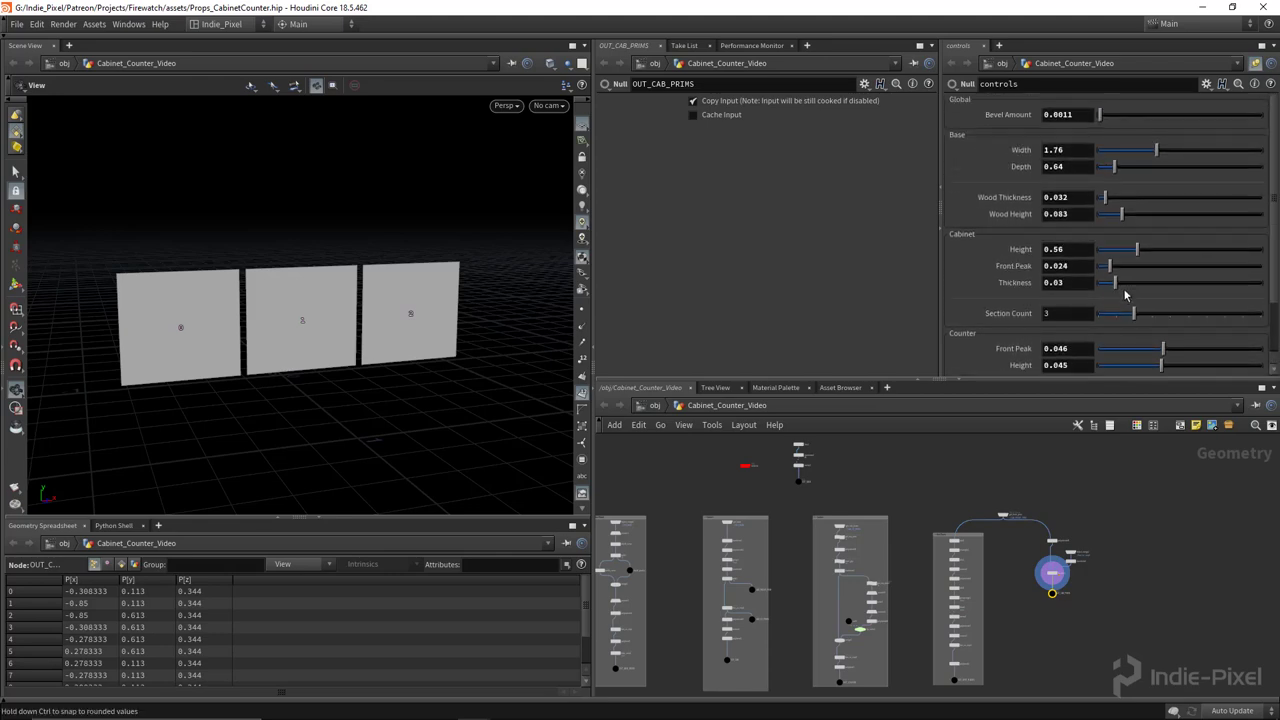
Edit the controls node's parameter interface, adding a separator and a new folder after Section Count in the Cabinet folder
click(1206, 83)
click(1151, 100)
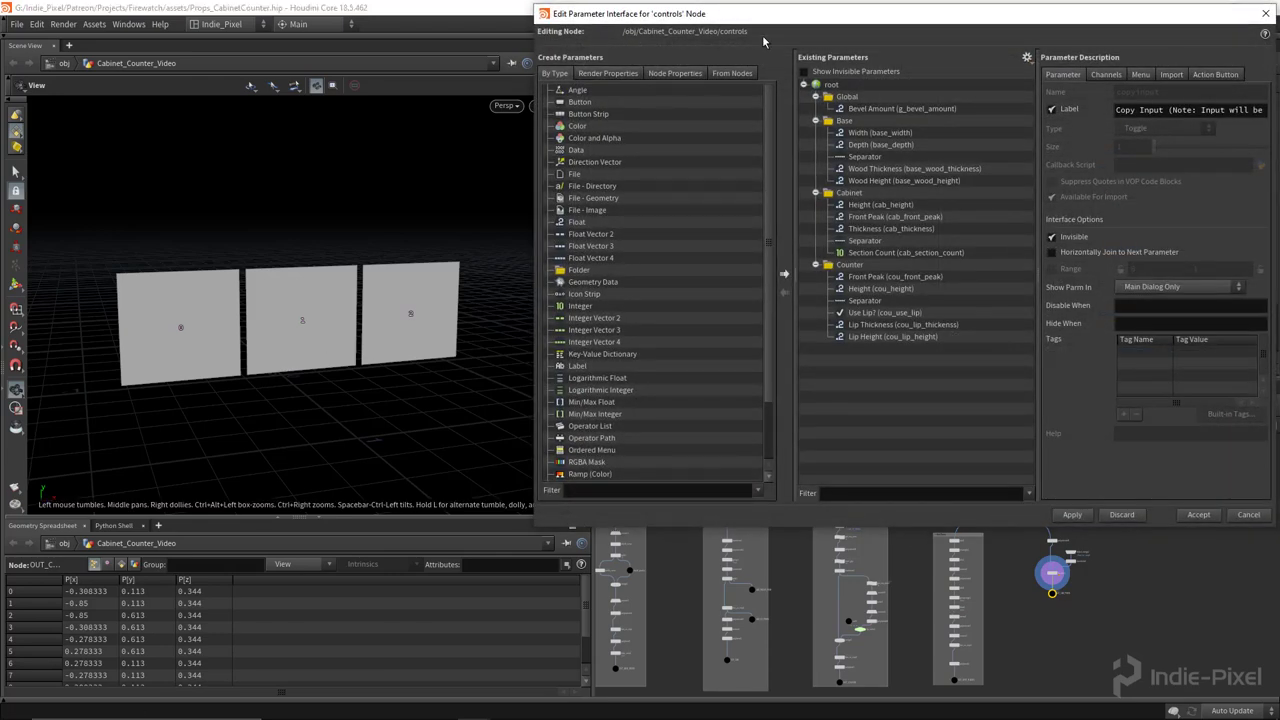
drag(769, 24, 362, 74)
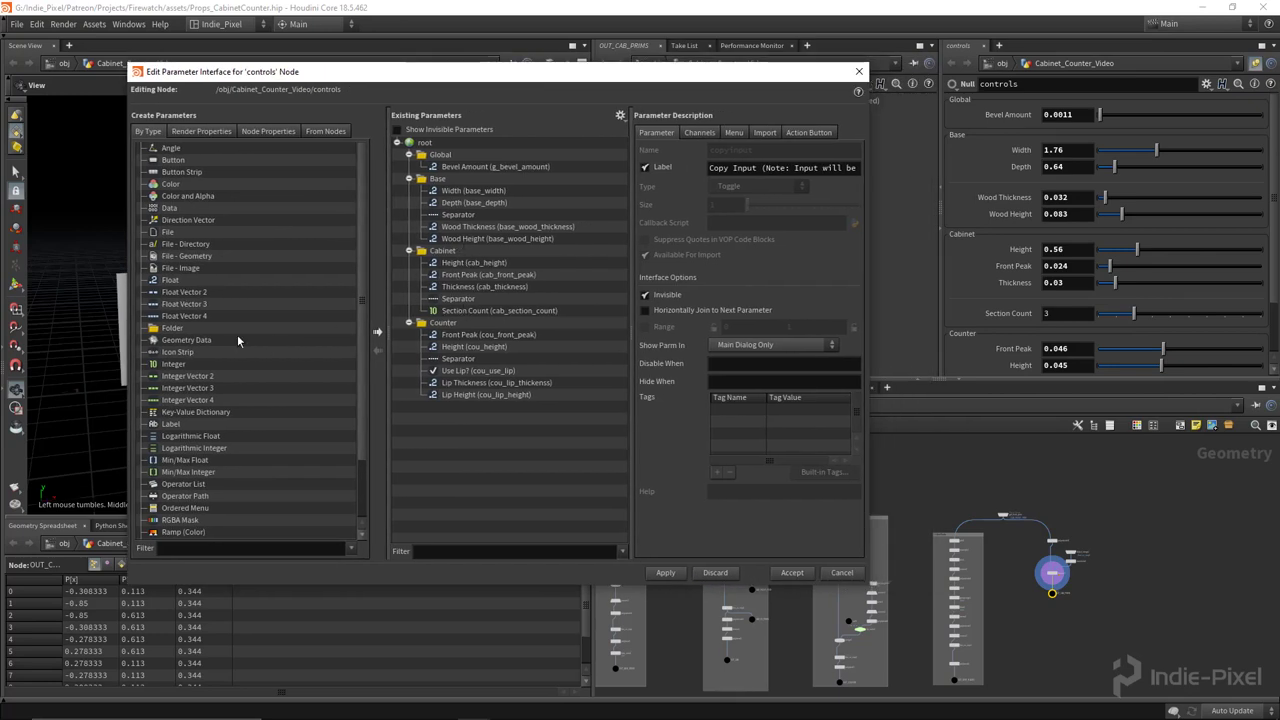
scroll(192, 420, down, 2)
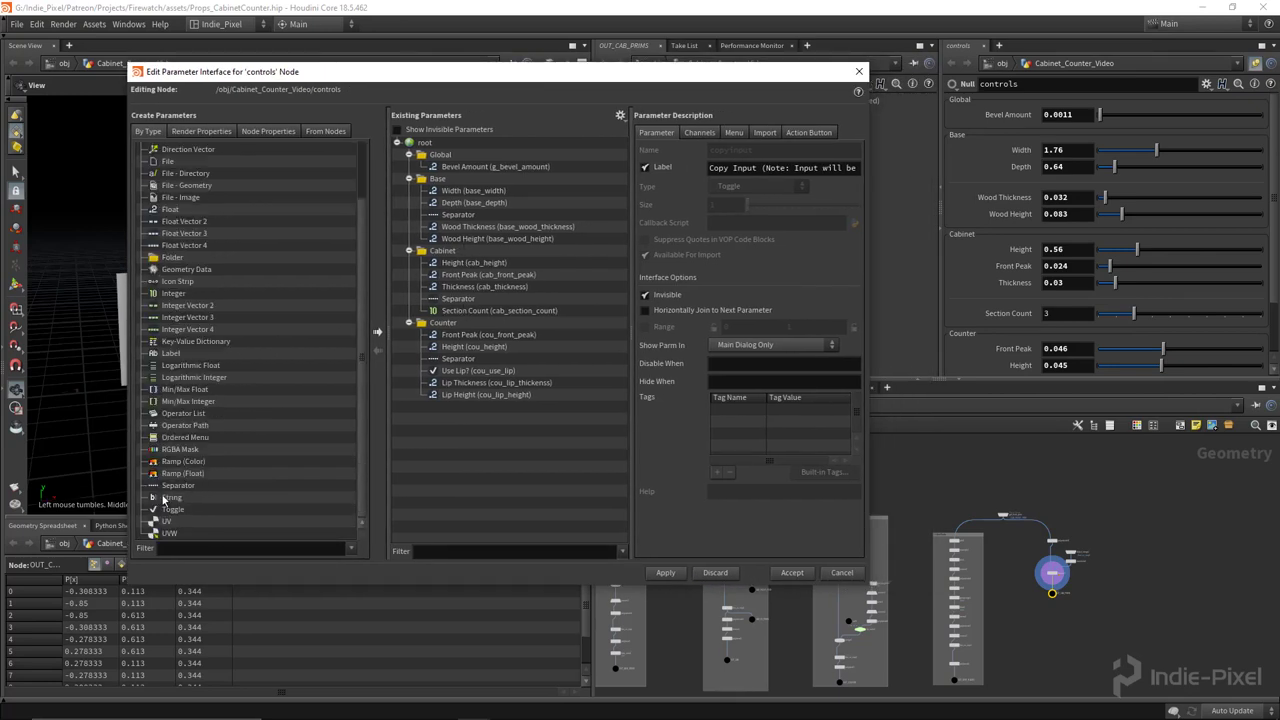
drag(178, 485, 452, 256)
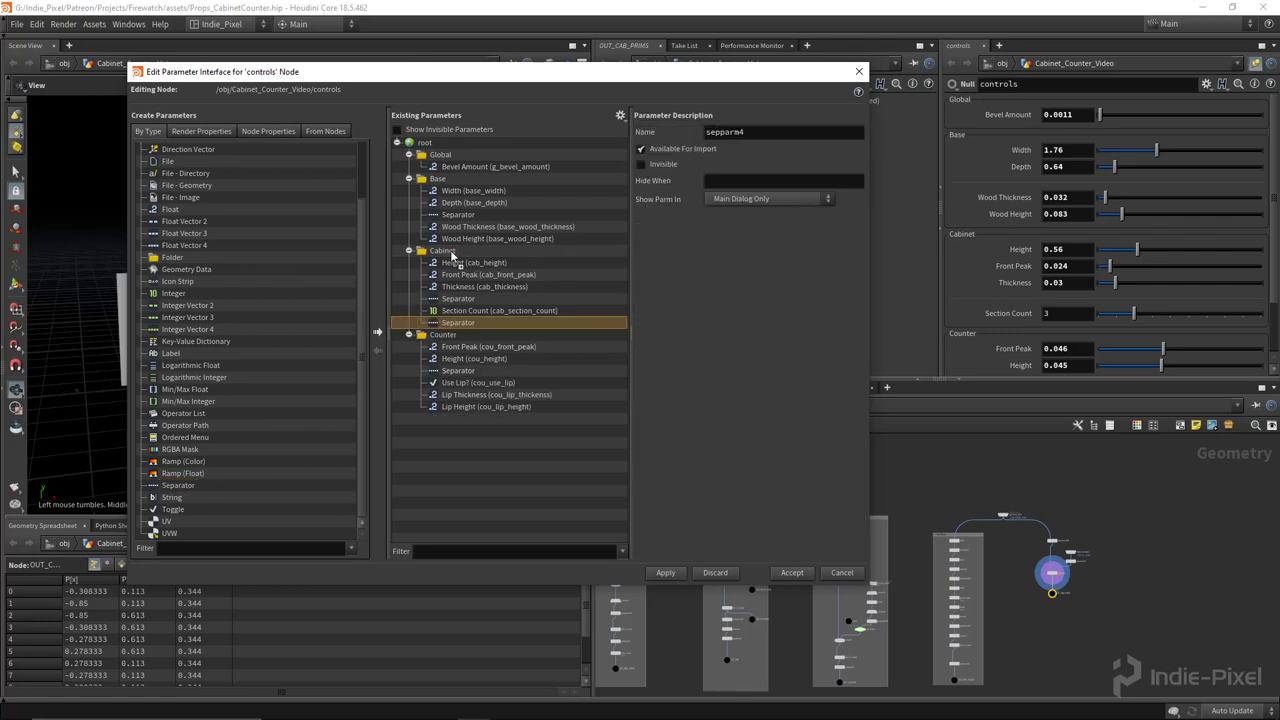
drag(170, 258, 448, 256)
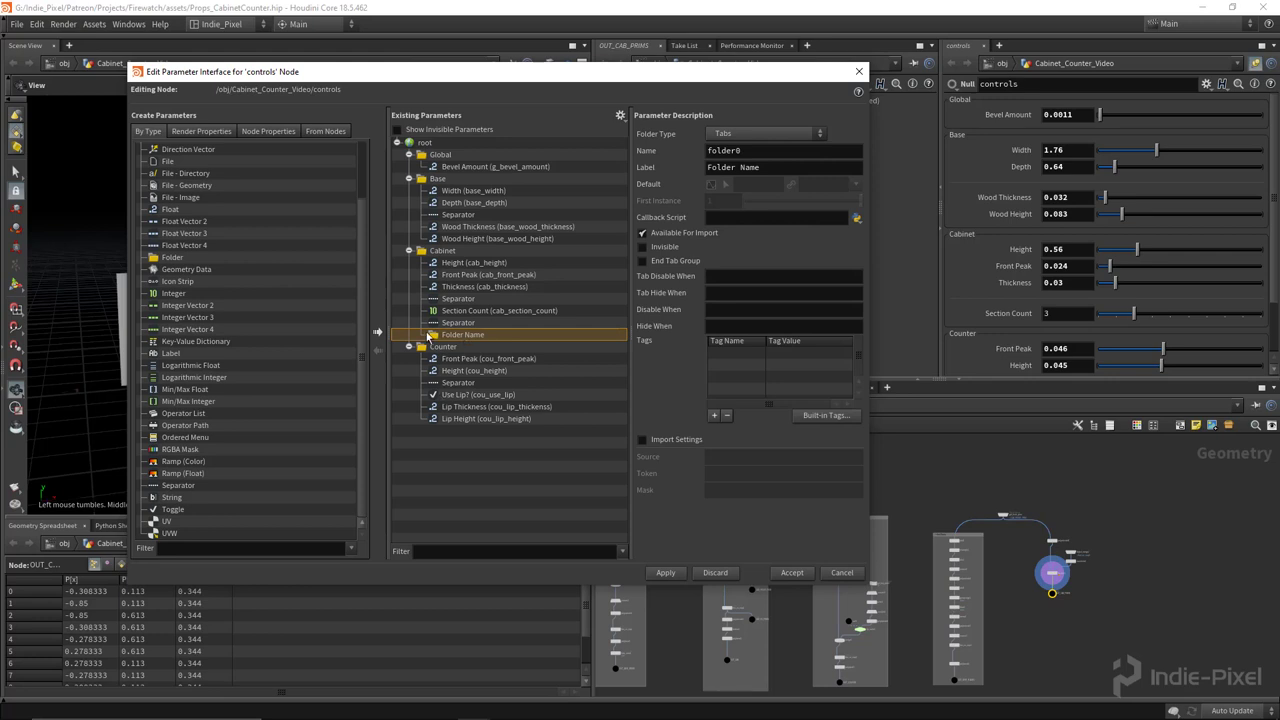
Set the new folder's type to Multiparm Block (list) and its name to "cab overrides"
click(765, 133)
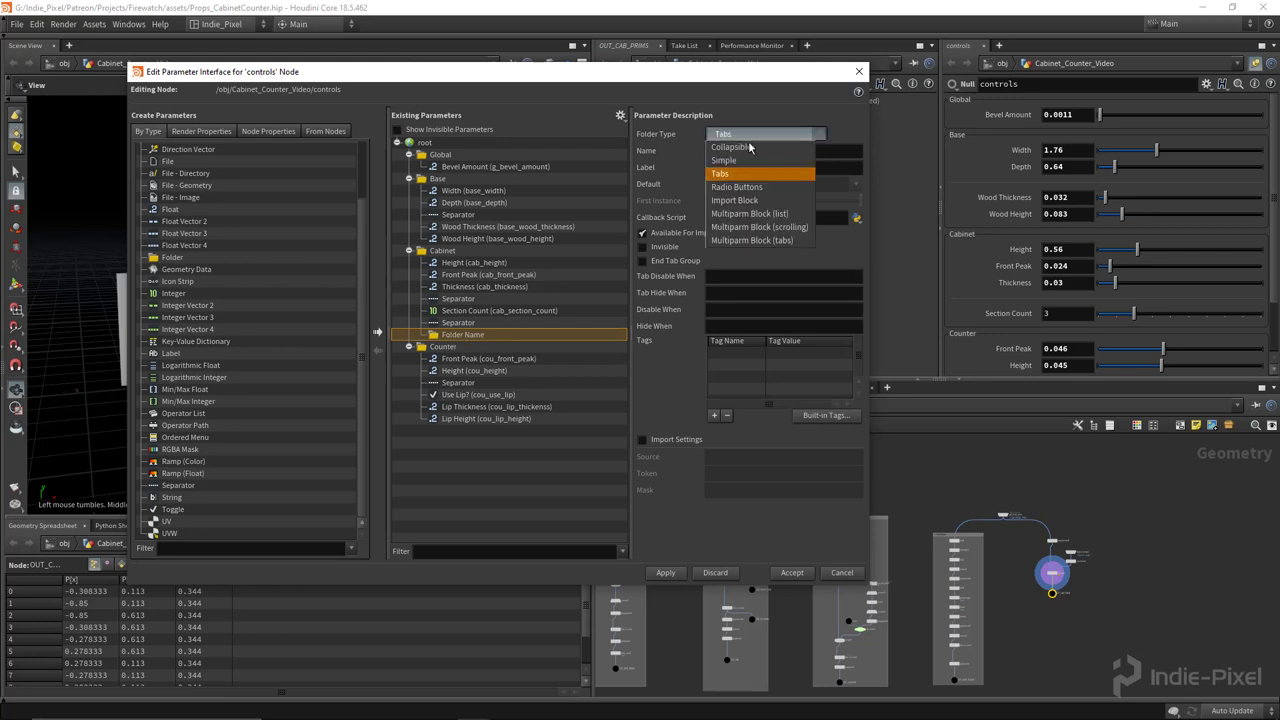
click(752, 216)
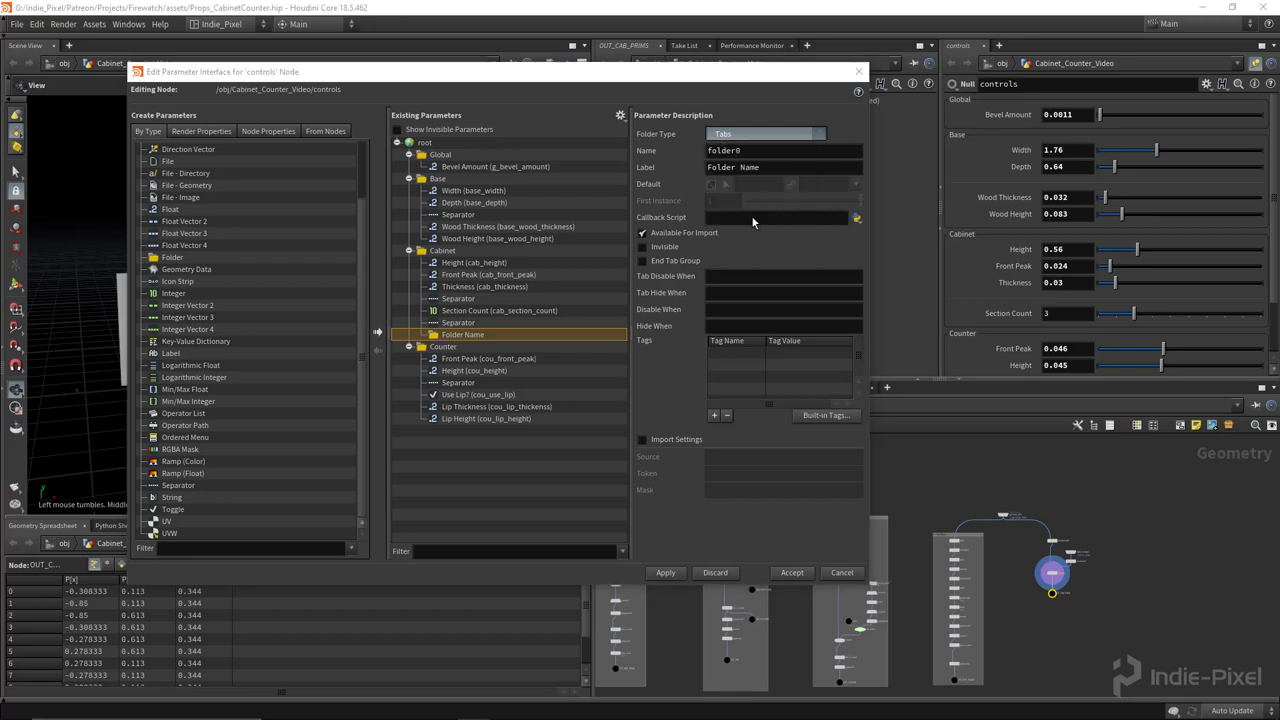
double_click(725, 151)
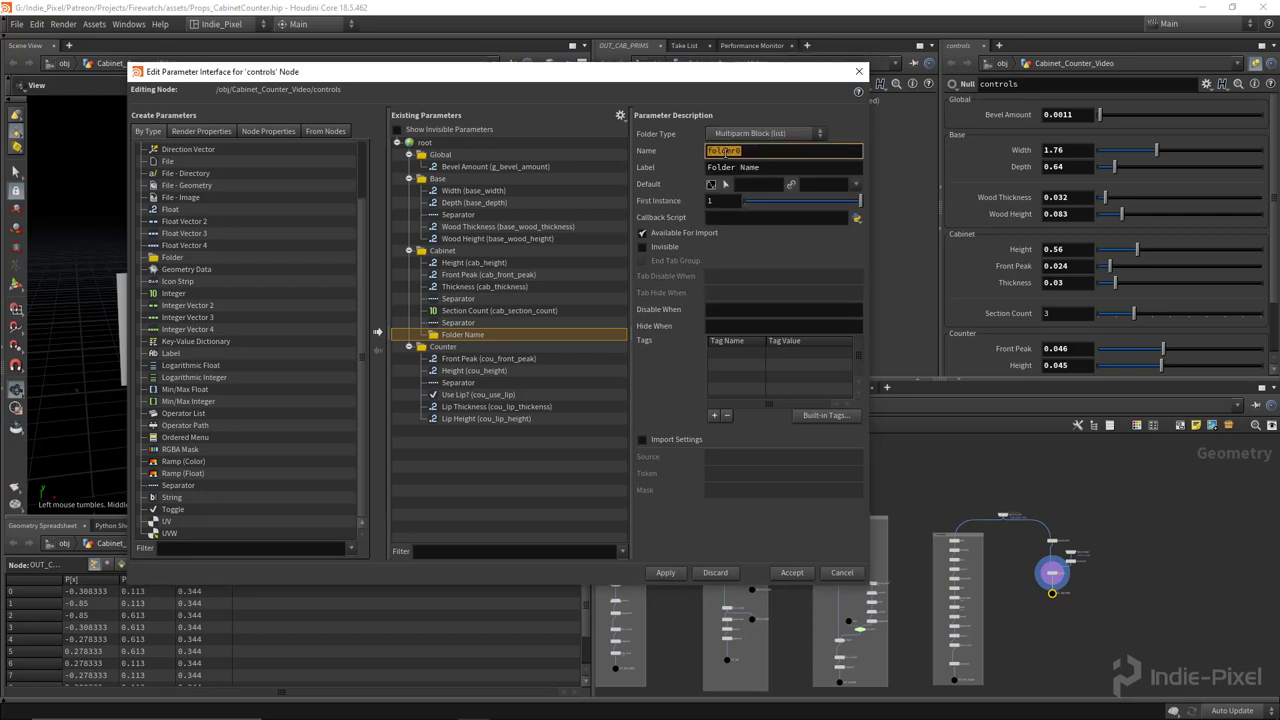
text(cab overrides)
key(Return)
Set the multiparm folder's label to "Overrides"
click(783, 168)
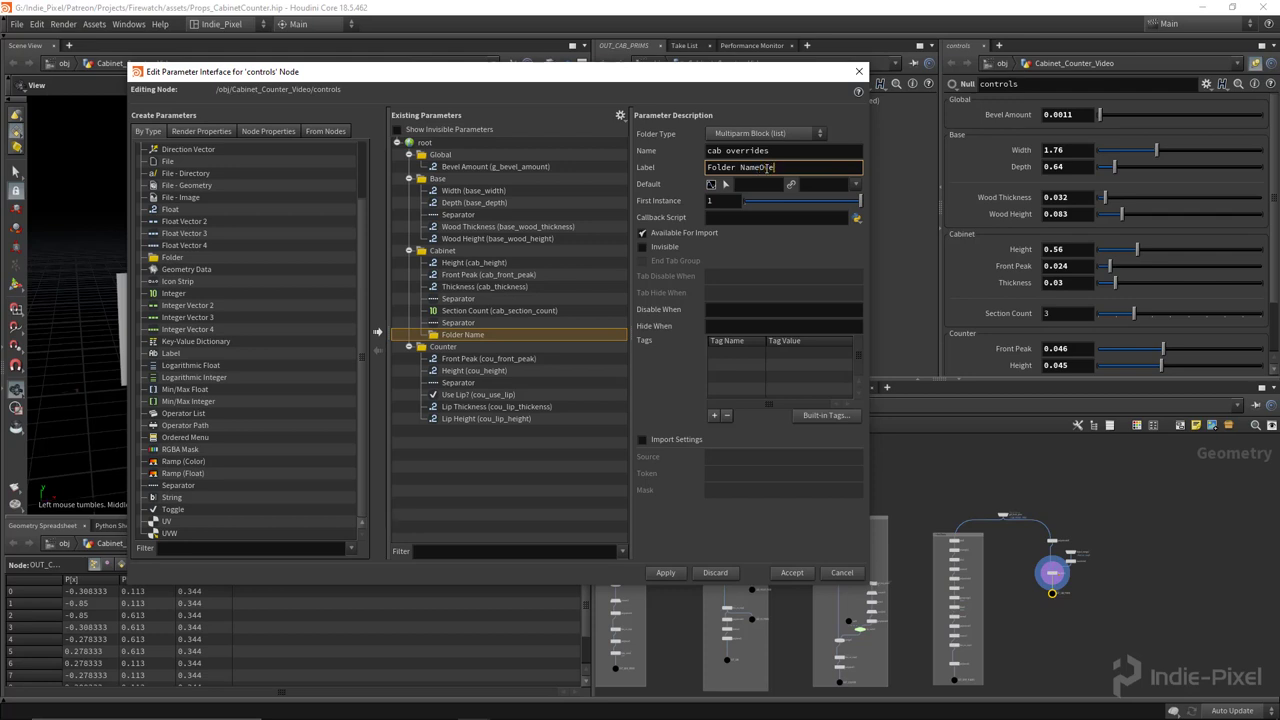
text(es)
key(Return)
click(767, 167)
key(shift+Home)
key(BackSpace)
key(Return)
Apply the interface changes and test the Overrides list by adding two entries and clearing them
click(666, 573)
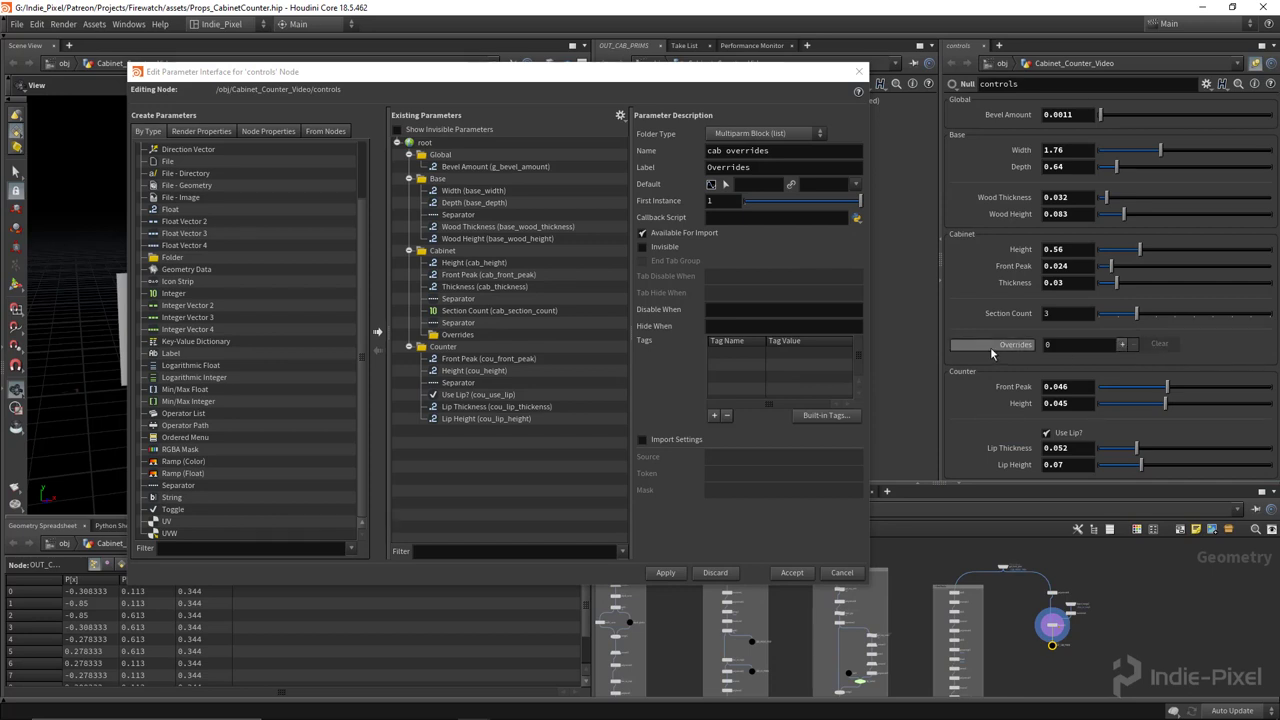
click(1122, 344)
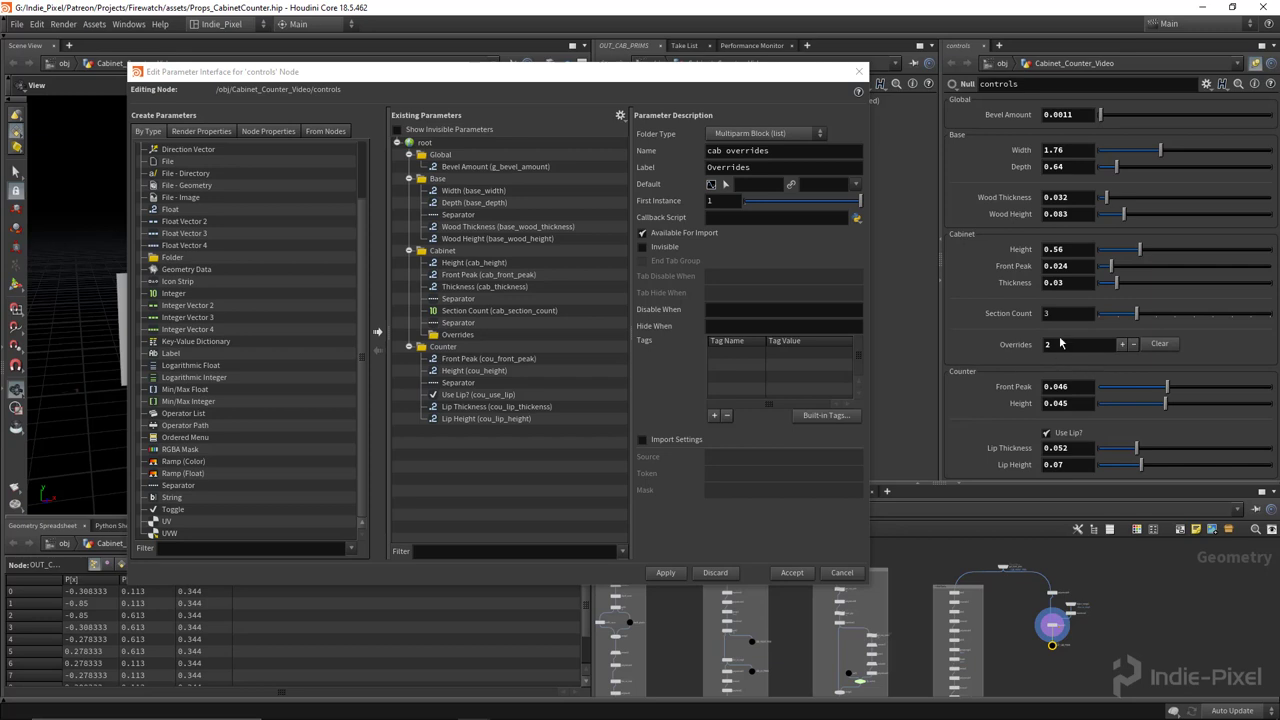
click(1158, 345)
Add an Integer parameter inside the Overrides folder with the name cab_prim_id and the label "Prim ID"
drag(175, 294, 469, 336)
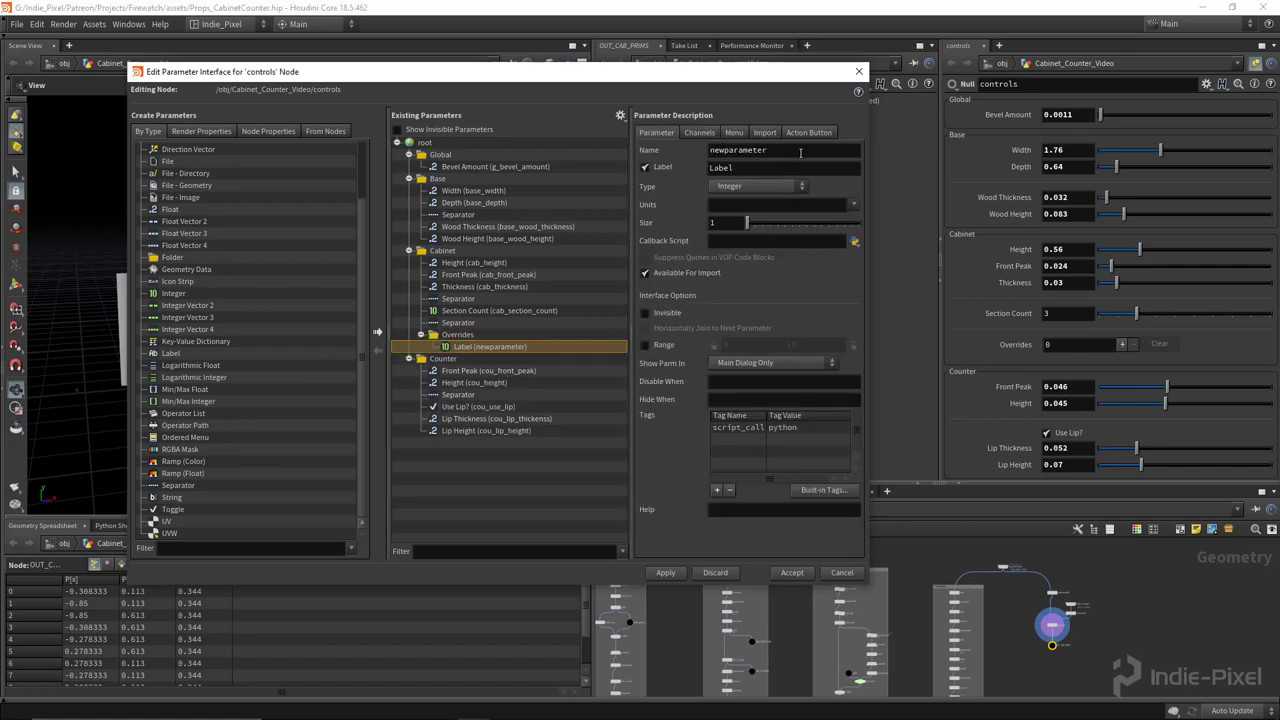
double_click(798, 152)
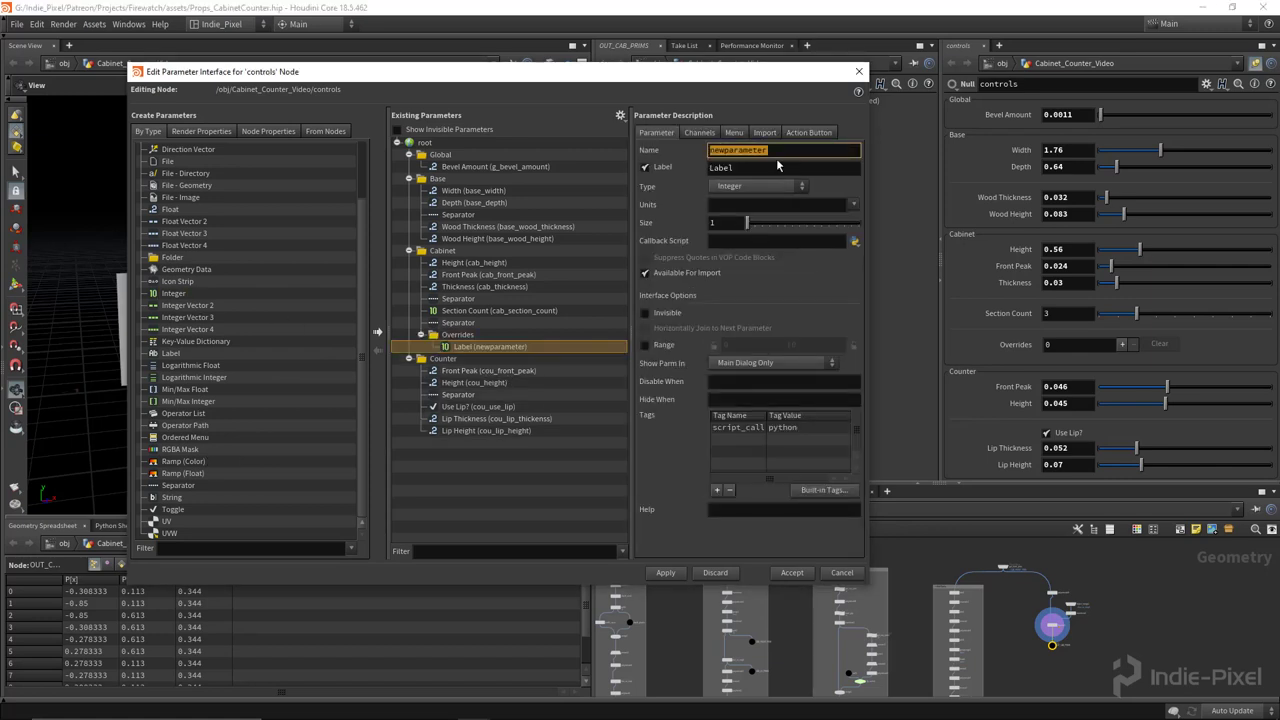
text(cab_prim_id)
double_click(777, 170)
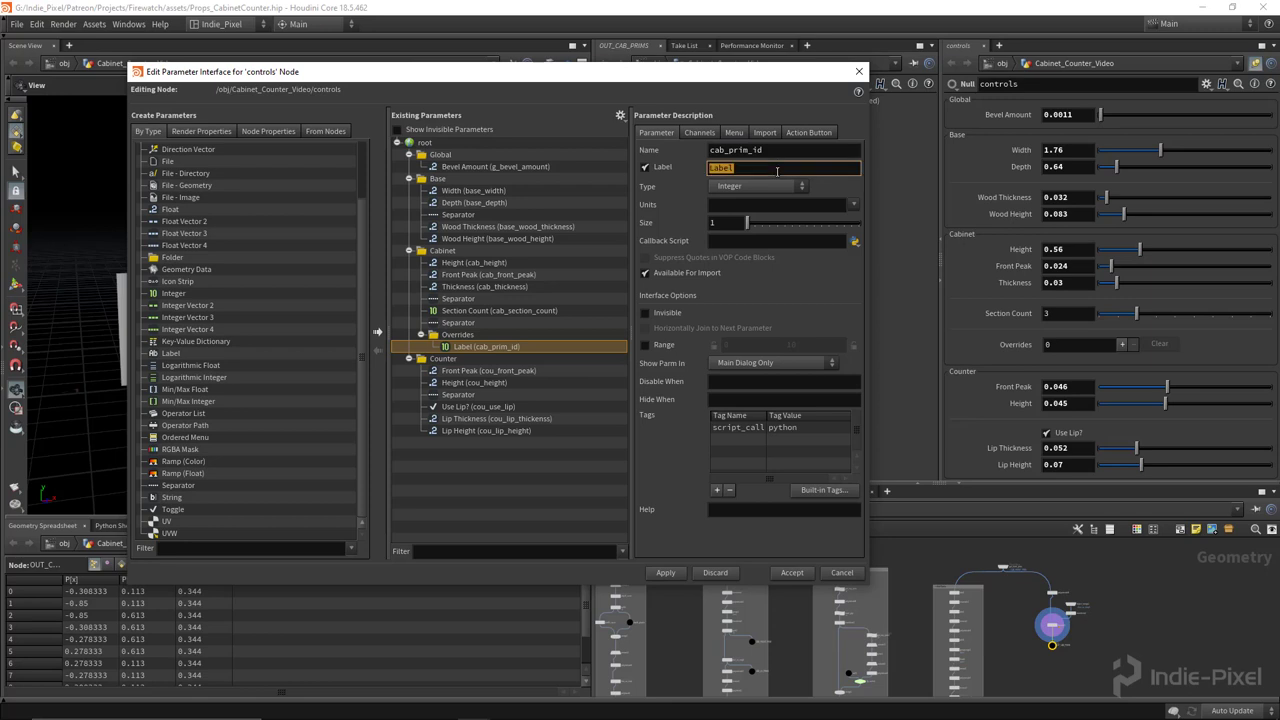
text(Prim ID)
key(Return)
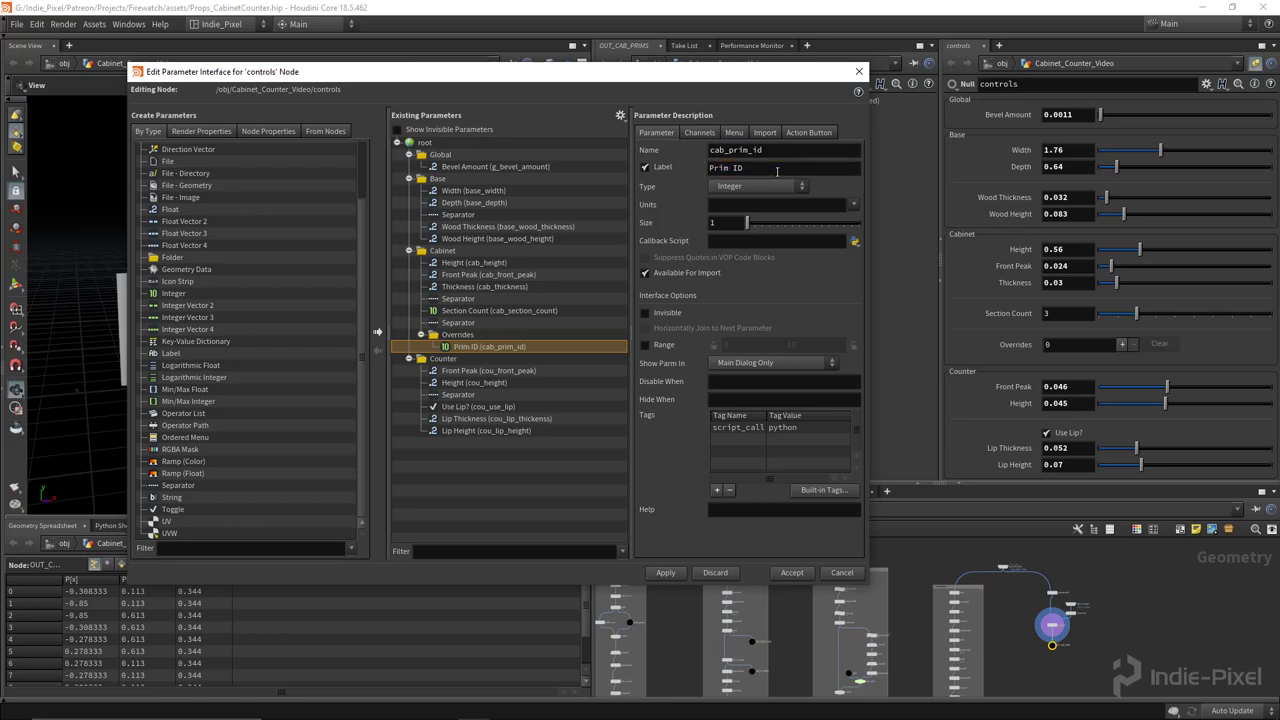
Append # to the Prim ID parameter's name, making it cab_prim_id#, and apply the interface changes
click(662, 572)
text(#)
click(666, 574)
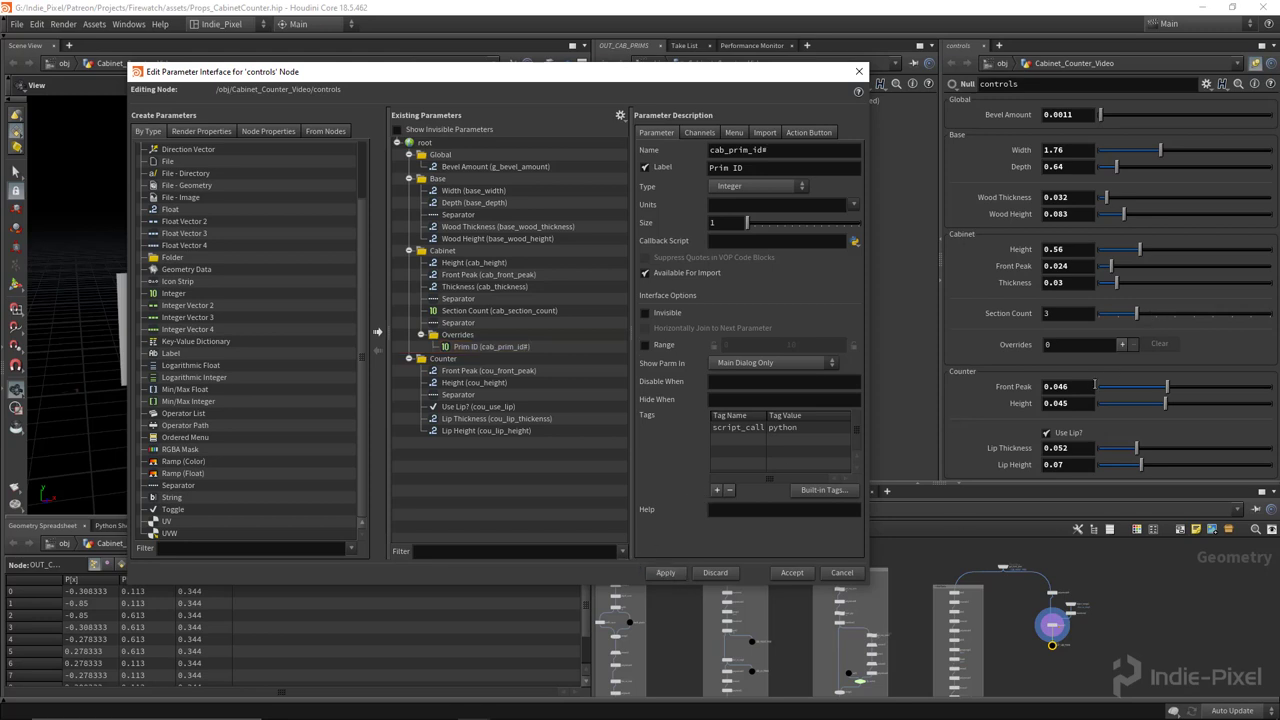
Test the Overrides list by adding one entry and setting its Prim ID to 2
click(1122, 345)
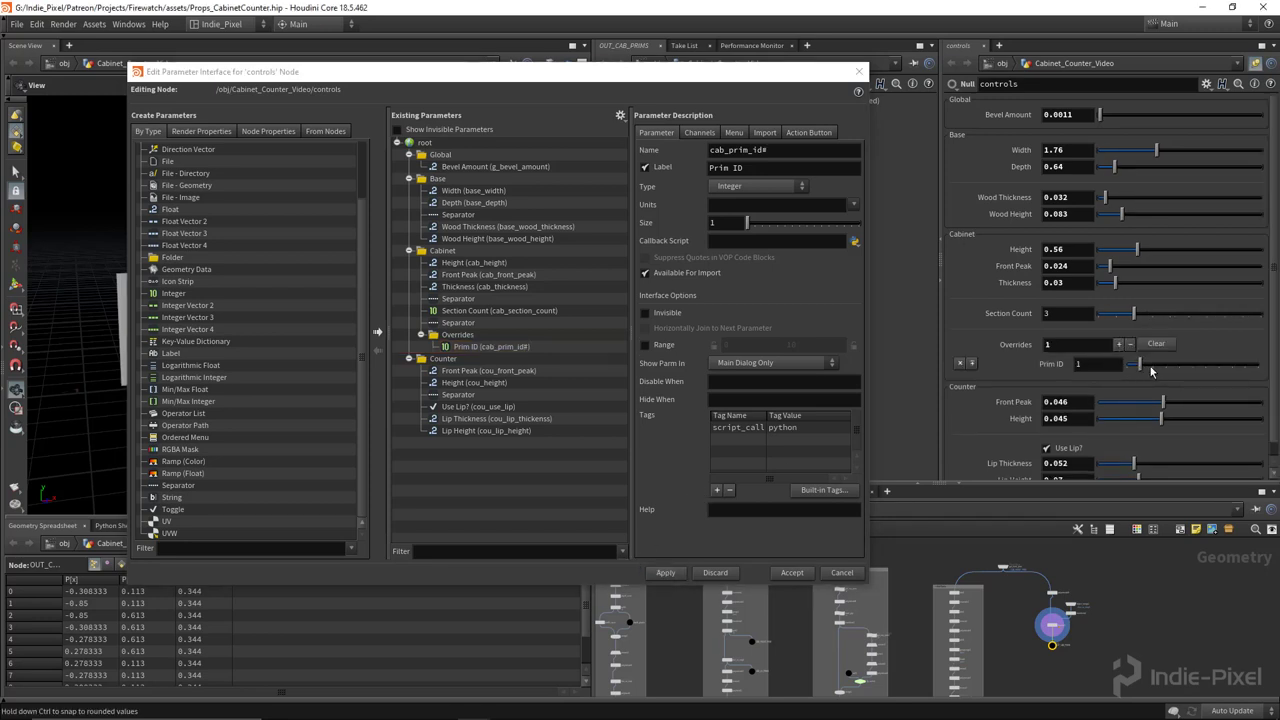
drag(1215, 373, 1125, 371)
drag(718, 72, 714, 530)
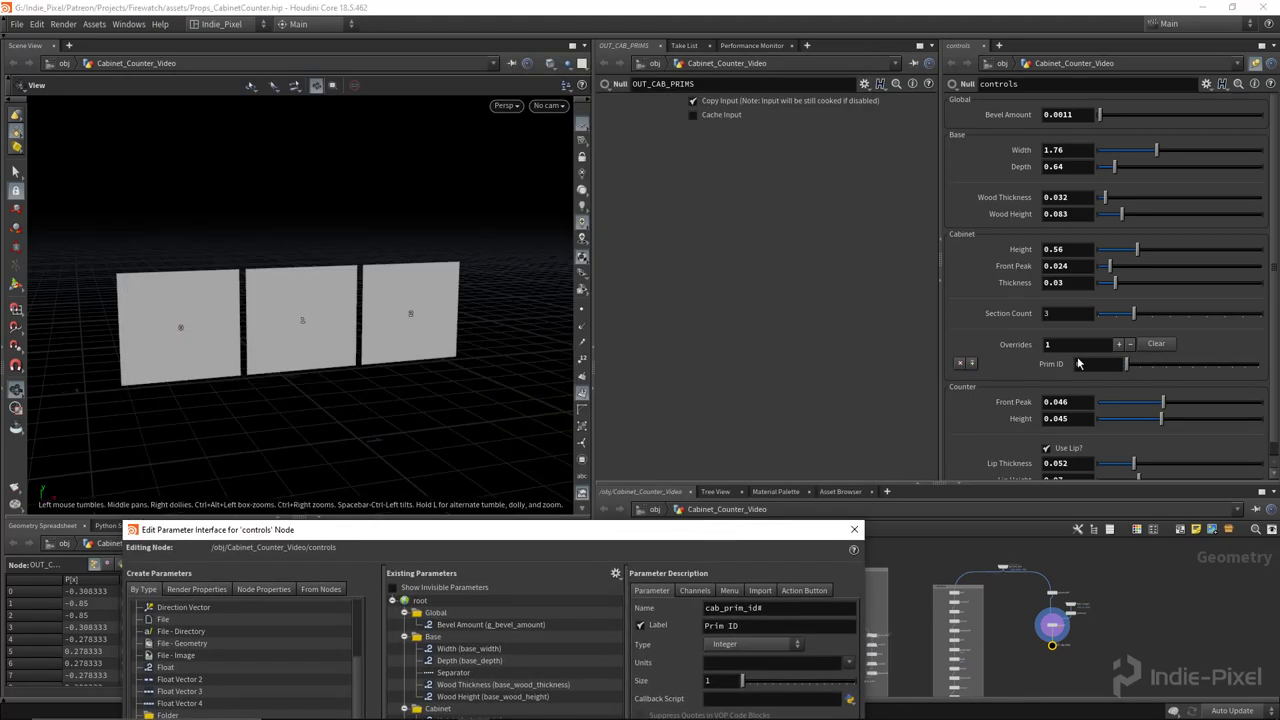
mouse_move(1127, 371)
mouse_down()
mouse_move(1162, 371)
mouse_move(1150, 372)
mouse_up()
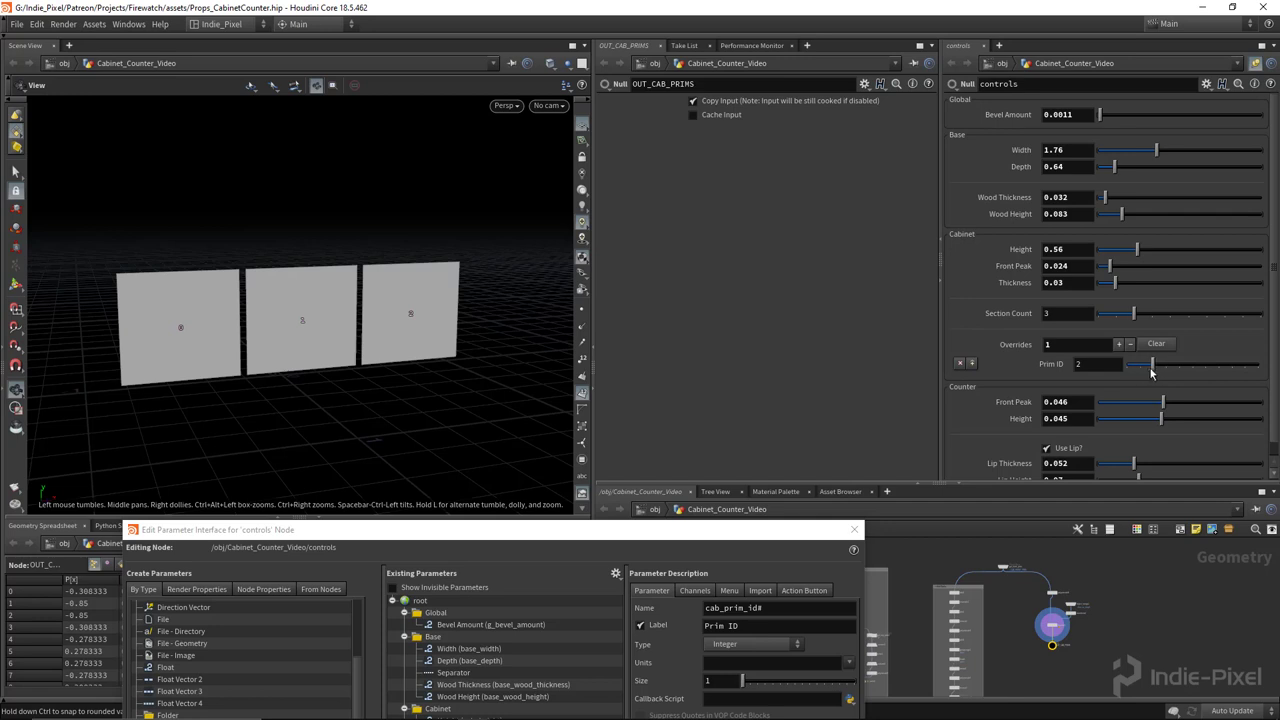
Add two more Overrides entries, set the second entry's Prim ID to 1, and clear the list
click(1119, 344)
click(1119, 344)
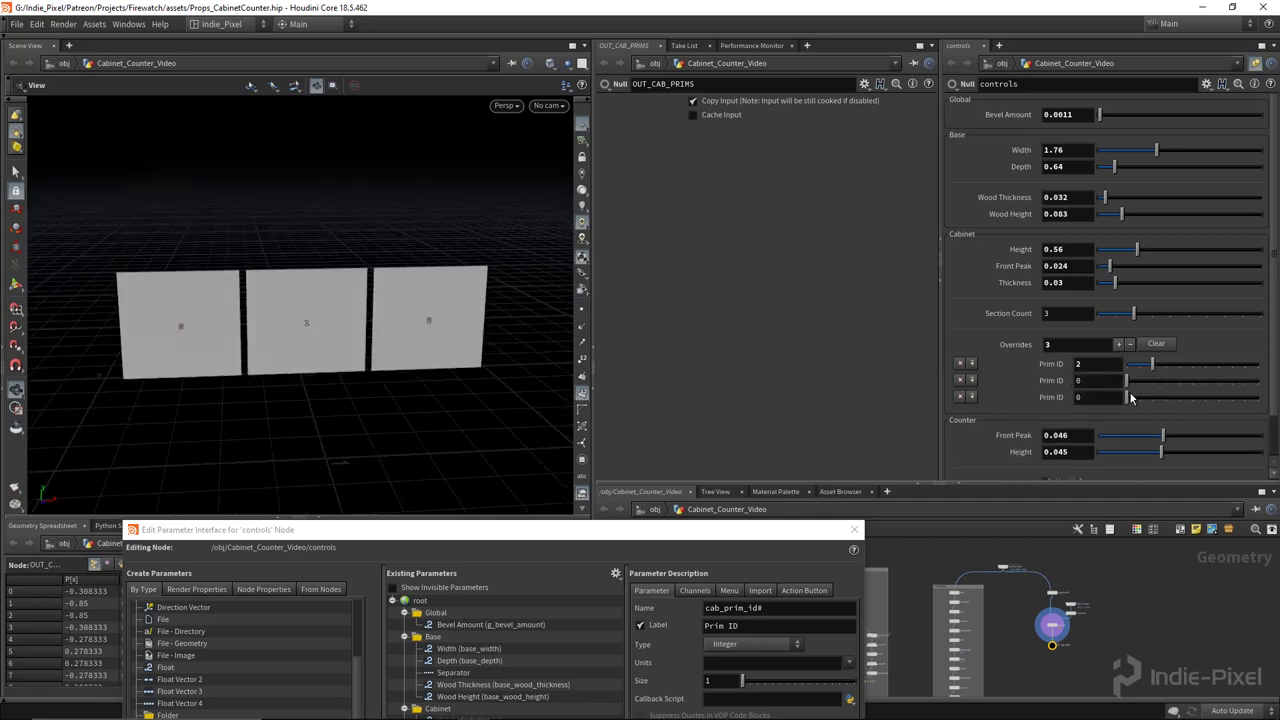
drag(1128, 381, 1139, 382)
click(1085, 365)
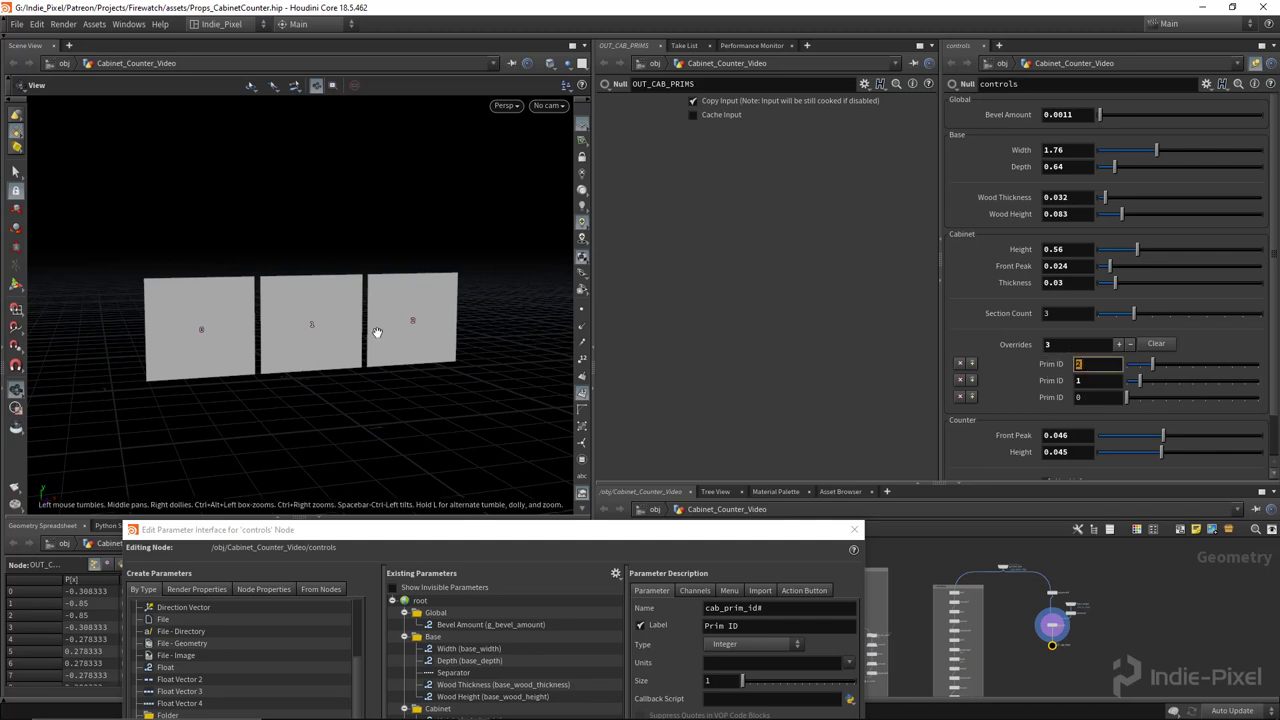
drag(1082, 382, 1073, 385)
click(1105, 398)
click(1160, 344)
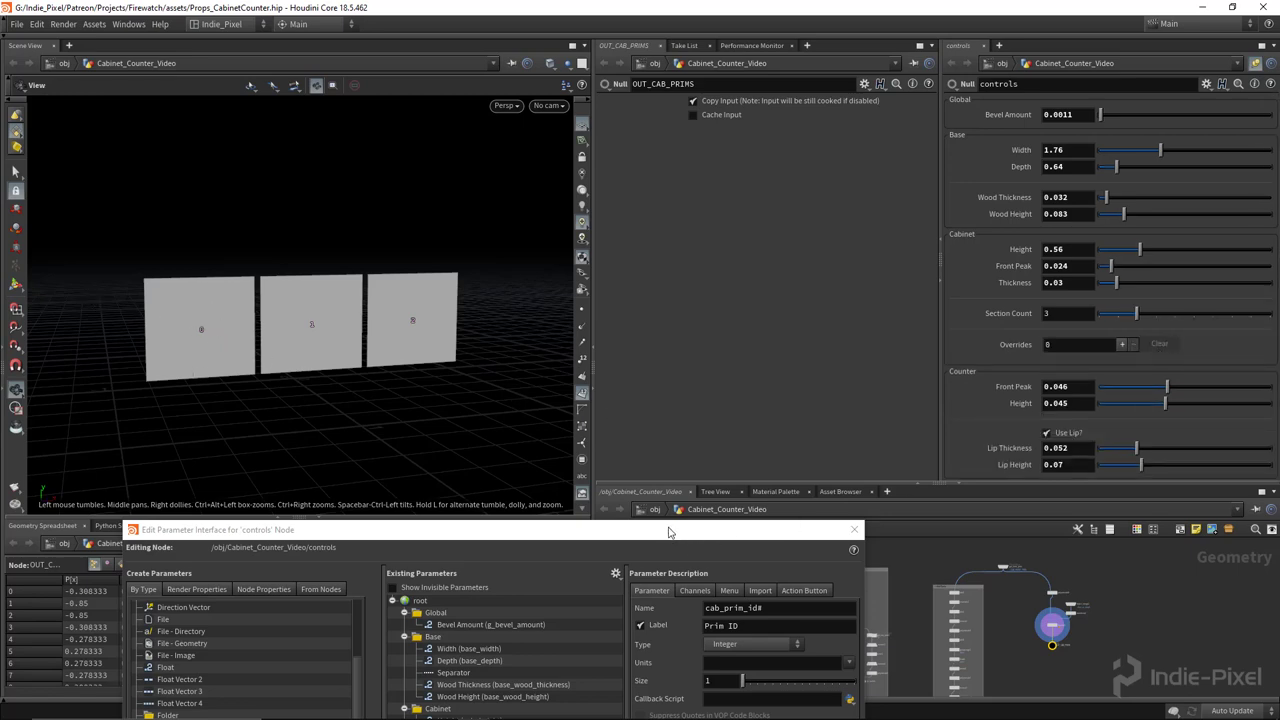
Add an Ordered Menu parameter below Prim ID in the Overrides folder with the name cab_type and the label Type
drag(668, 530, 644, 91)
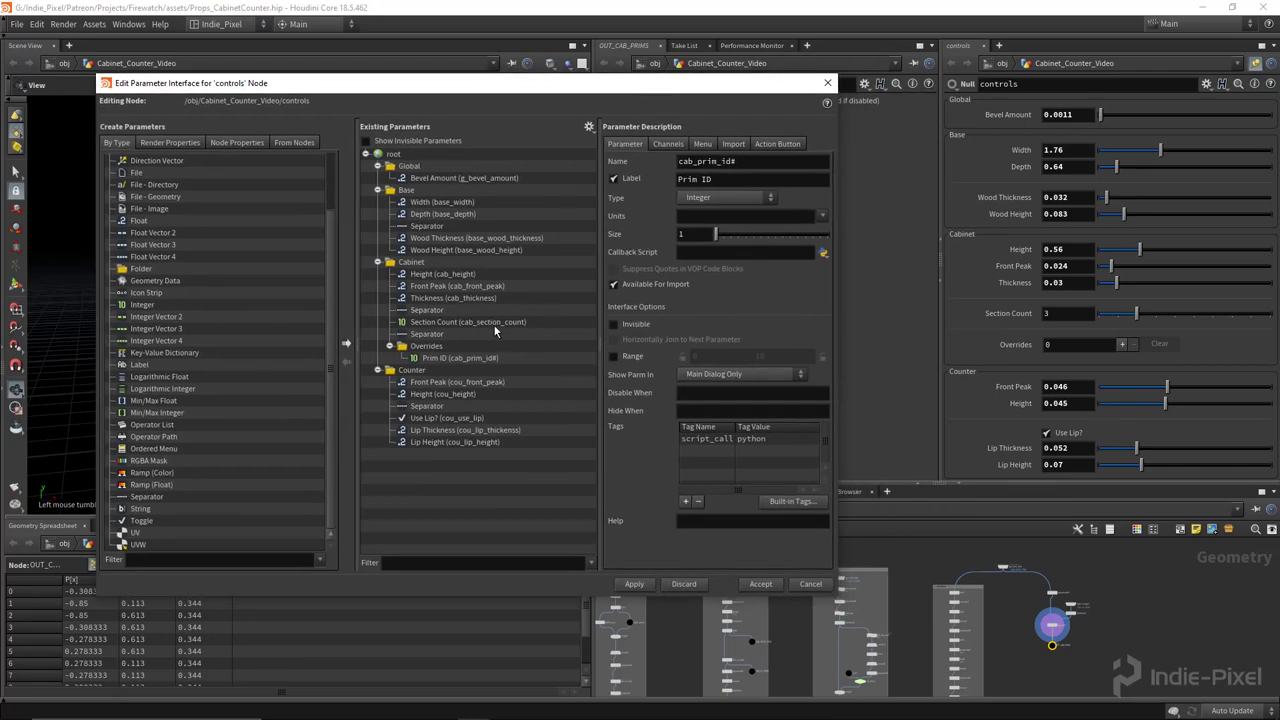
drag(157, 449, 437, 352)
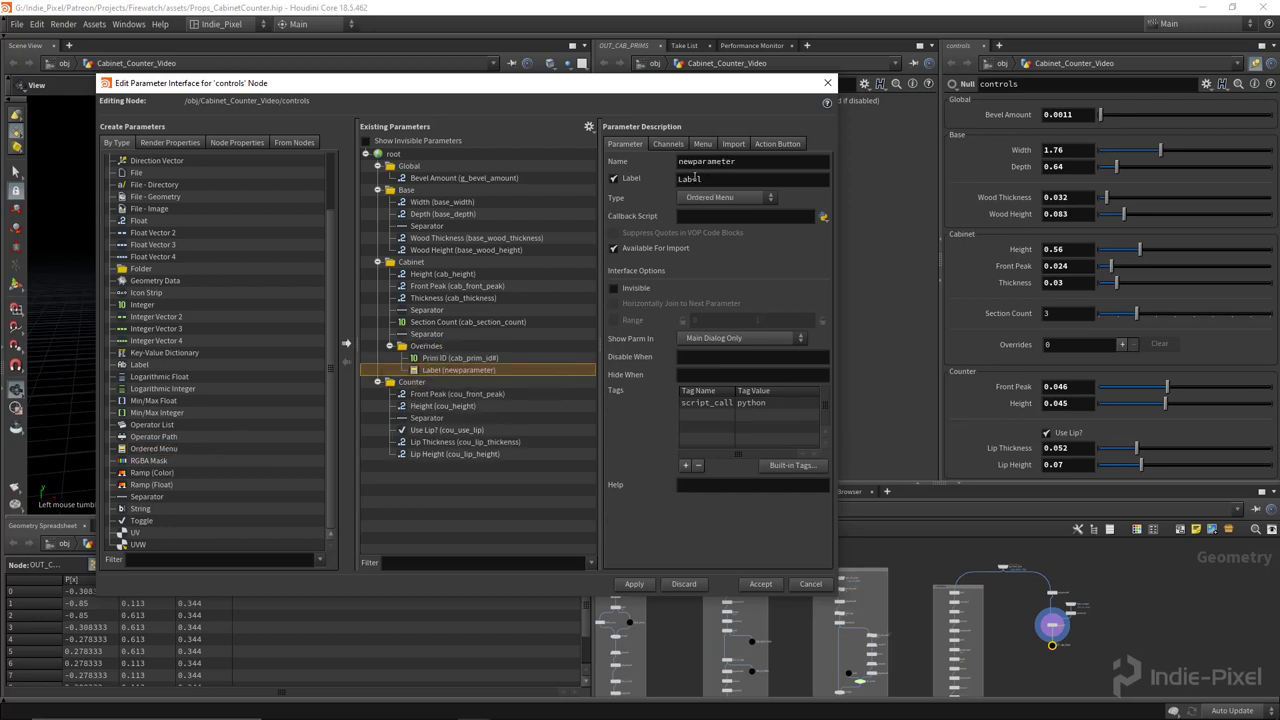
double_click(773, 162)
text(ca)
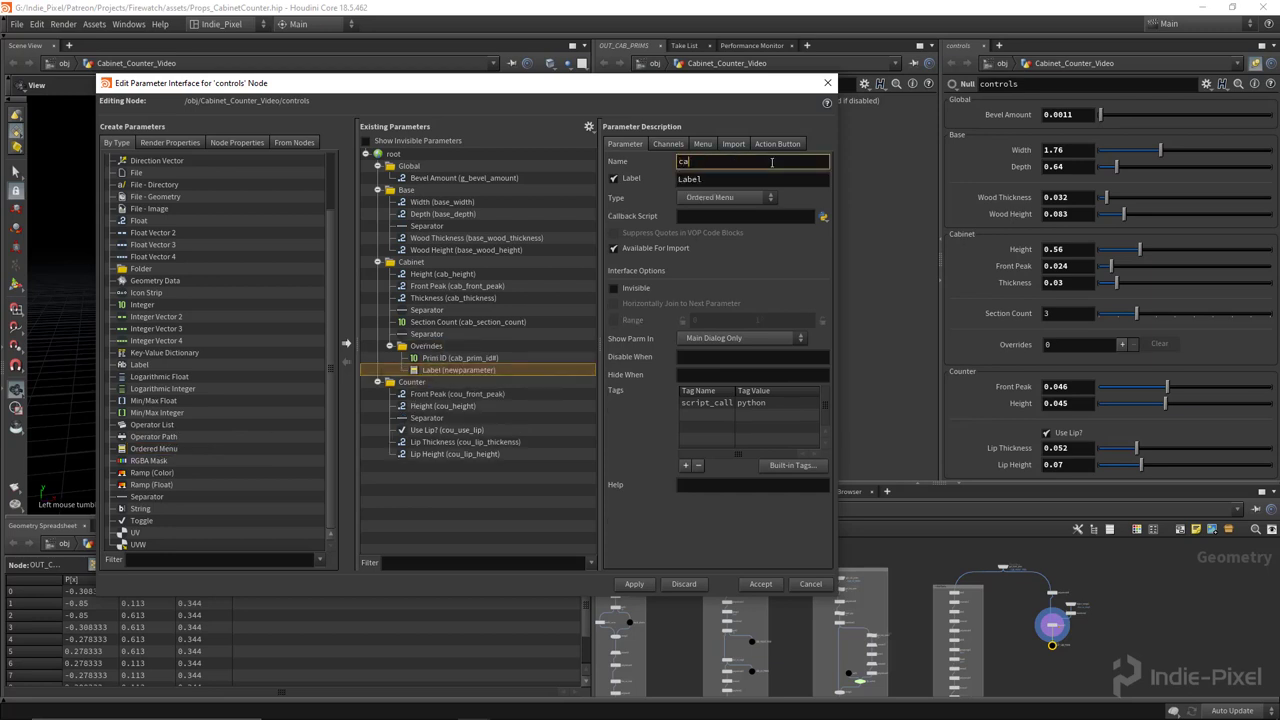
text(b_type)
key(Tab)
text(T)
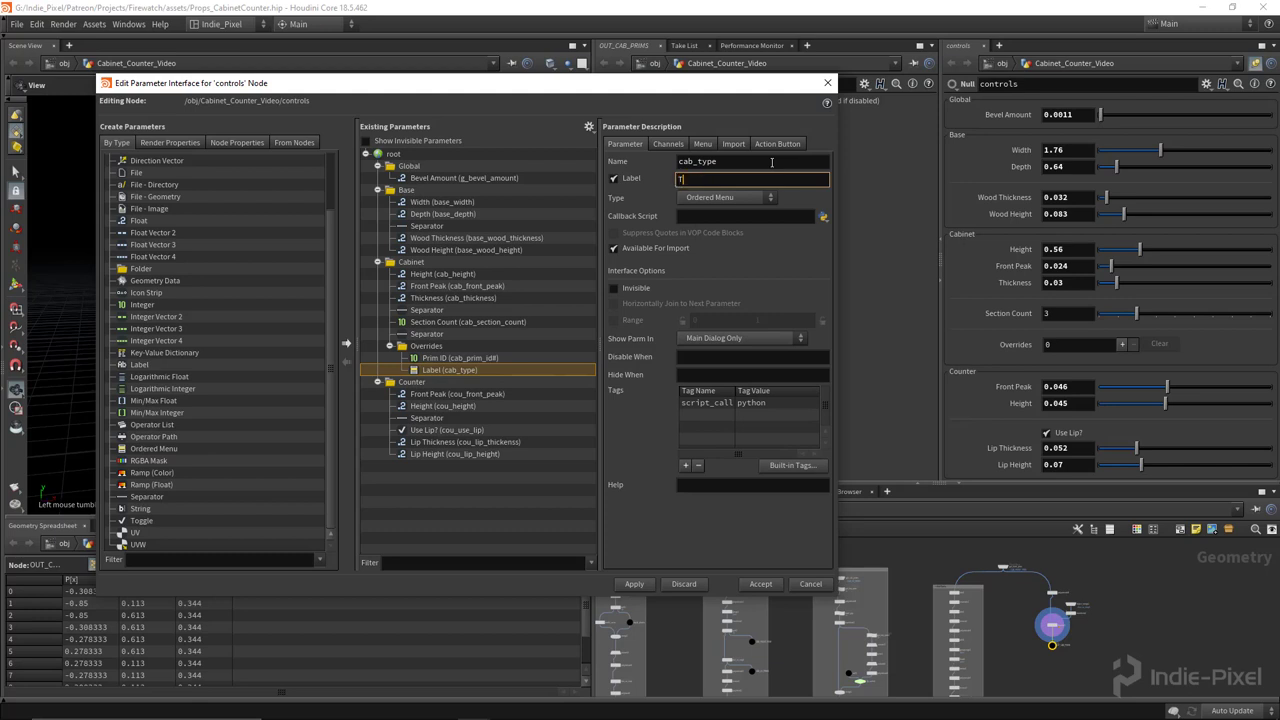
text(ype)
key(Return)
Define the first menu item of the Type parameter with token 0 and label Drawers
click(703, 144)
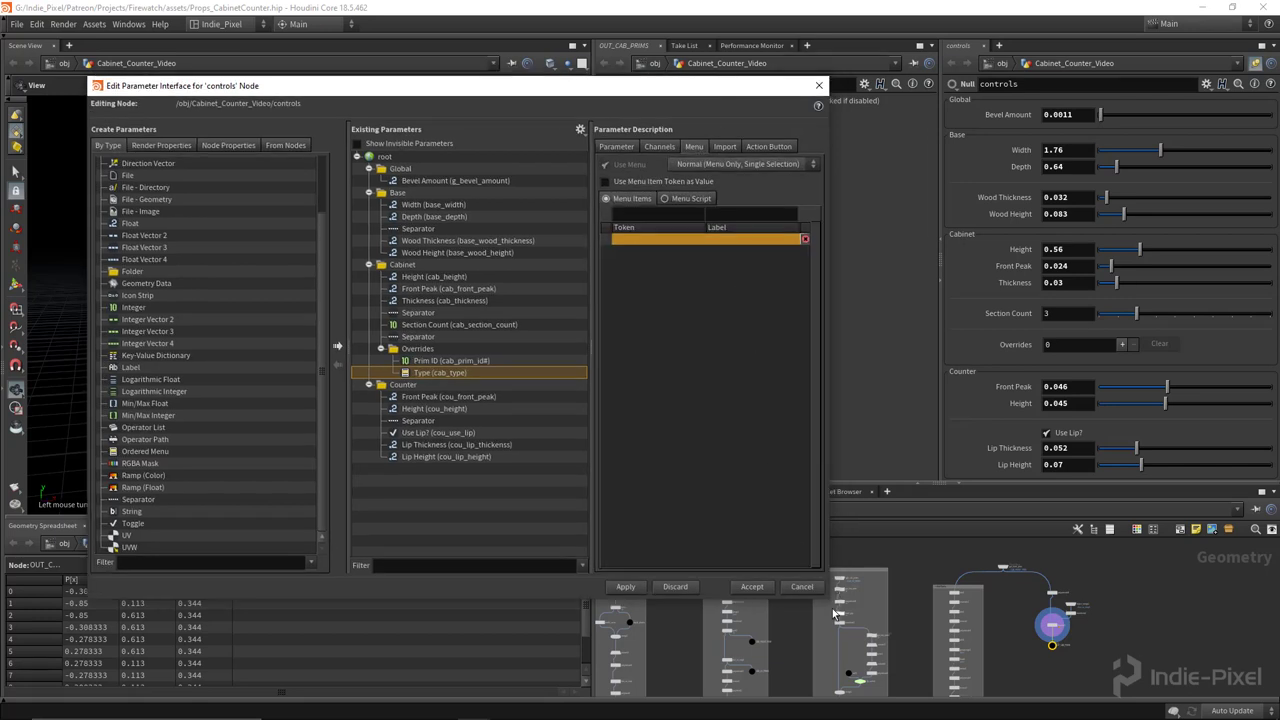
drag(834, 608, 900, 646)
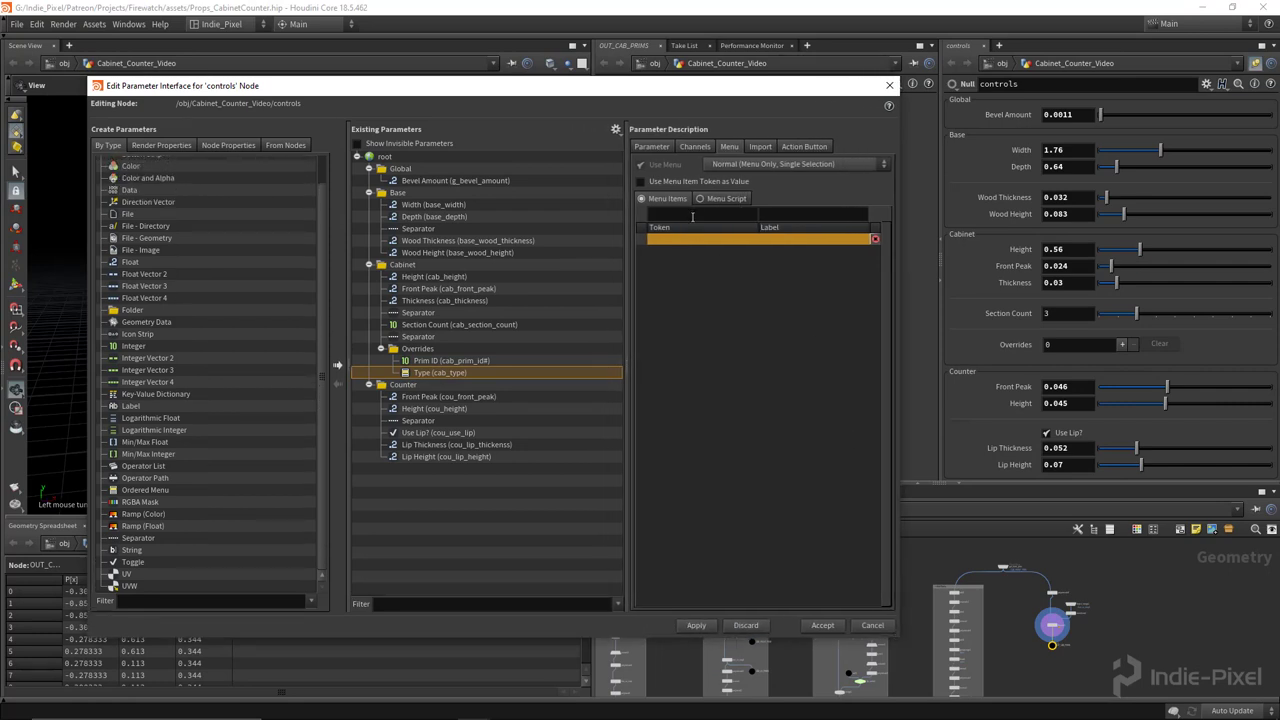
click(692, 216)
text(0)
key(Tab)
text(Drawer)
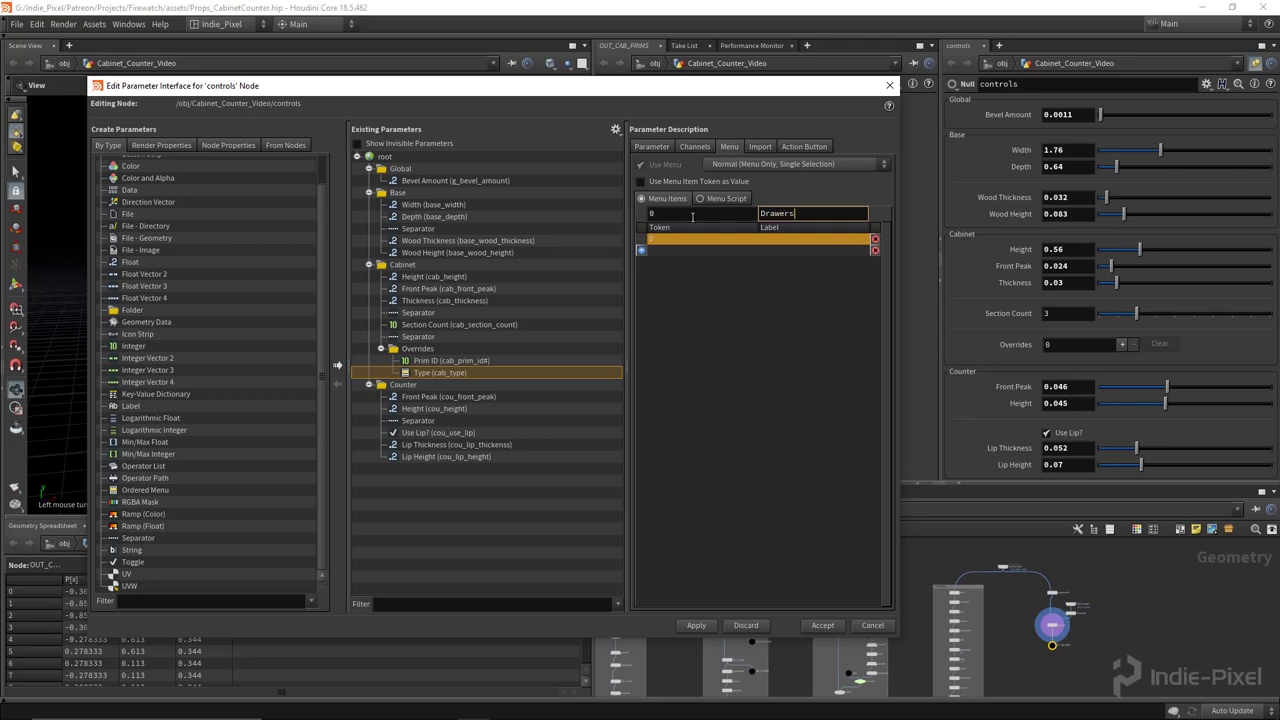
key(Return)
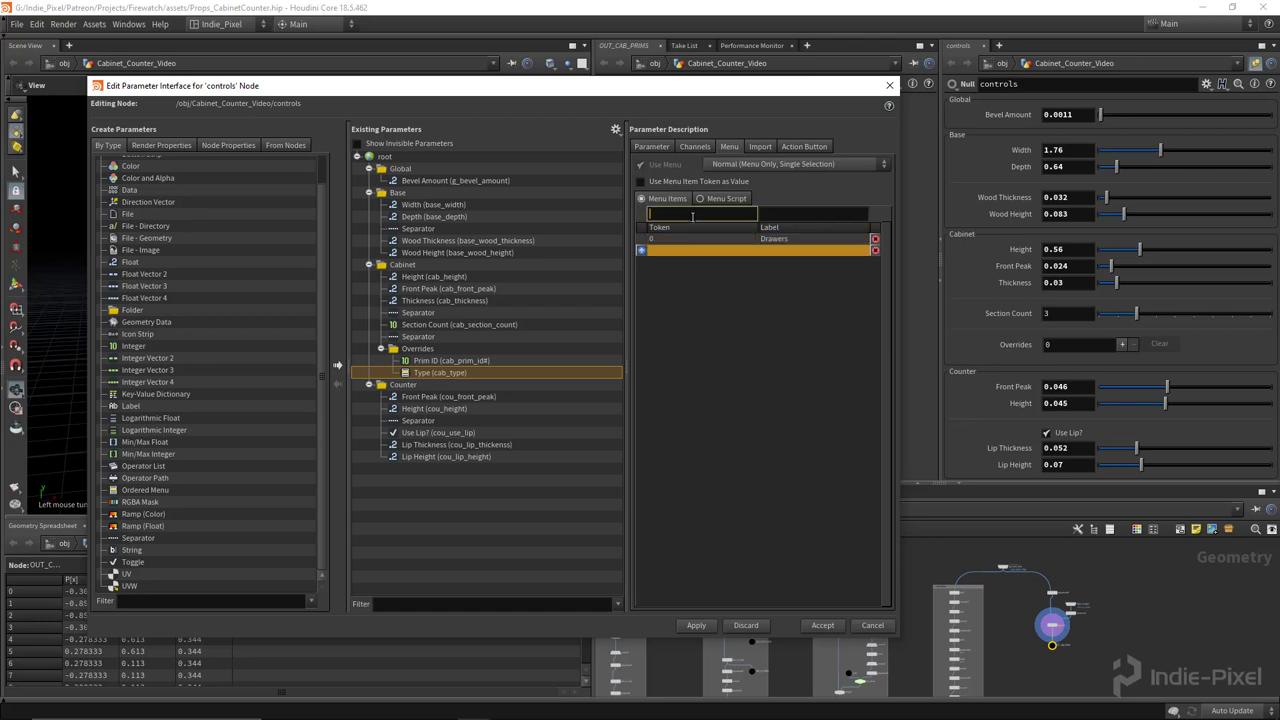
Add the menu items 1 Doors and 2 Decorative to the Type parameter and accept the interface changes
text(1)
key(Tab)
text(Doors)
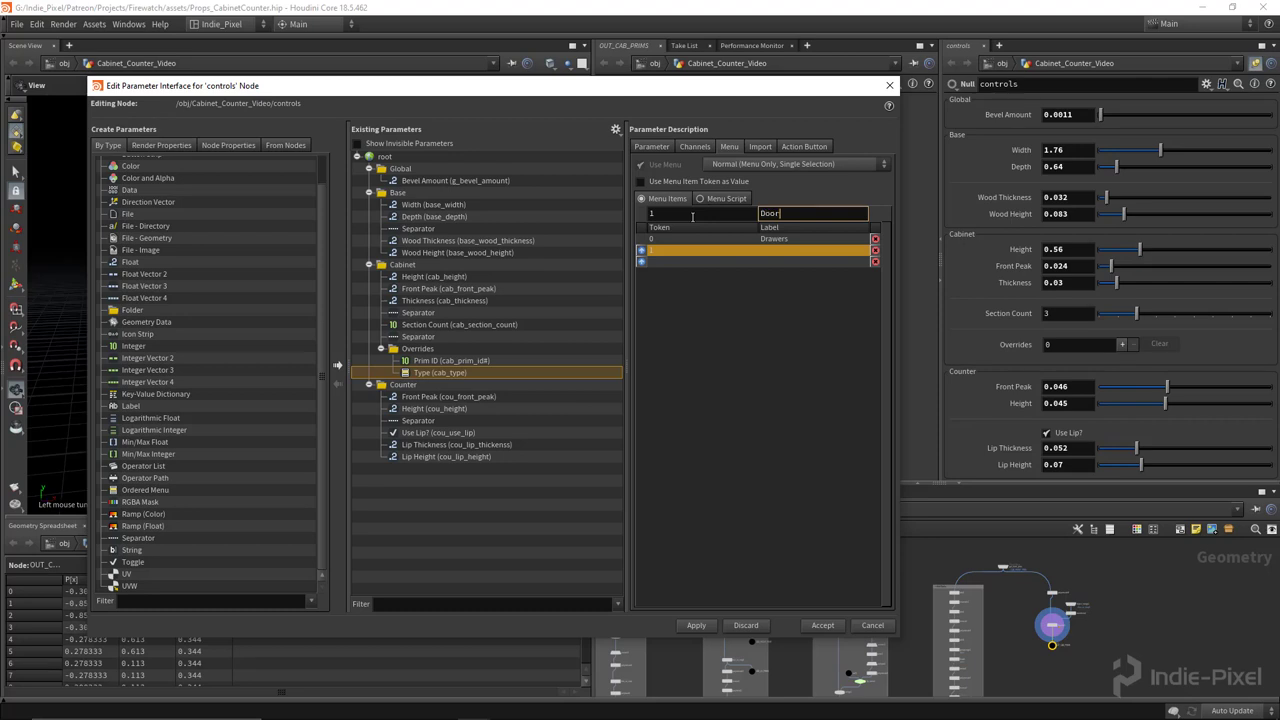
key(Return)
text(2)
key(Tab)
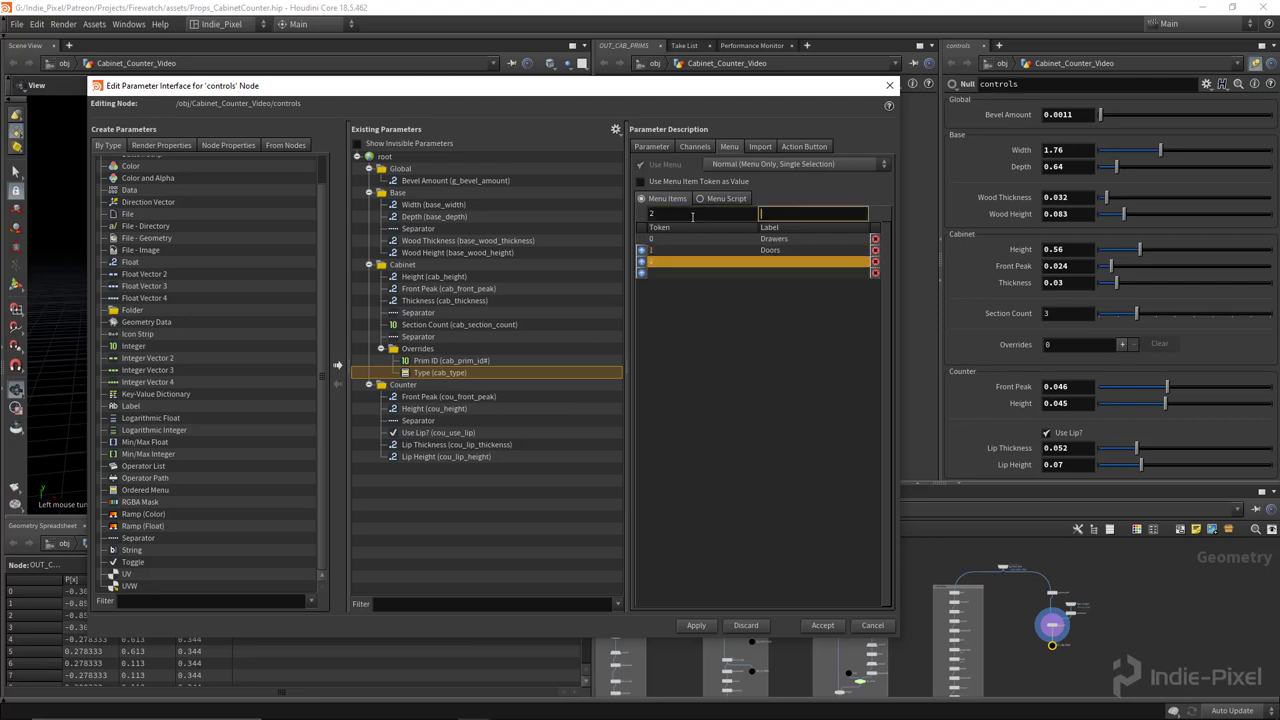
text(Decorative)
key(Return)
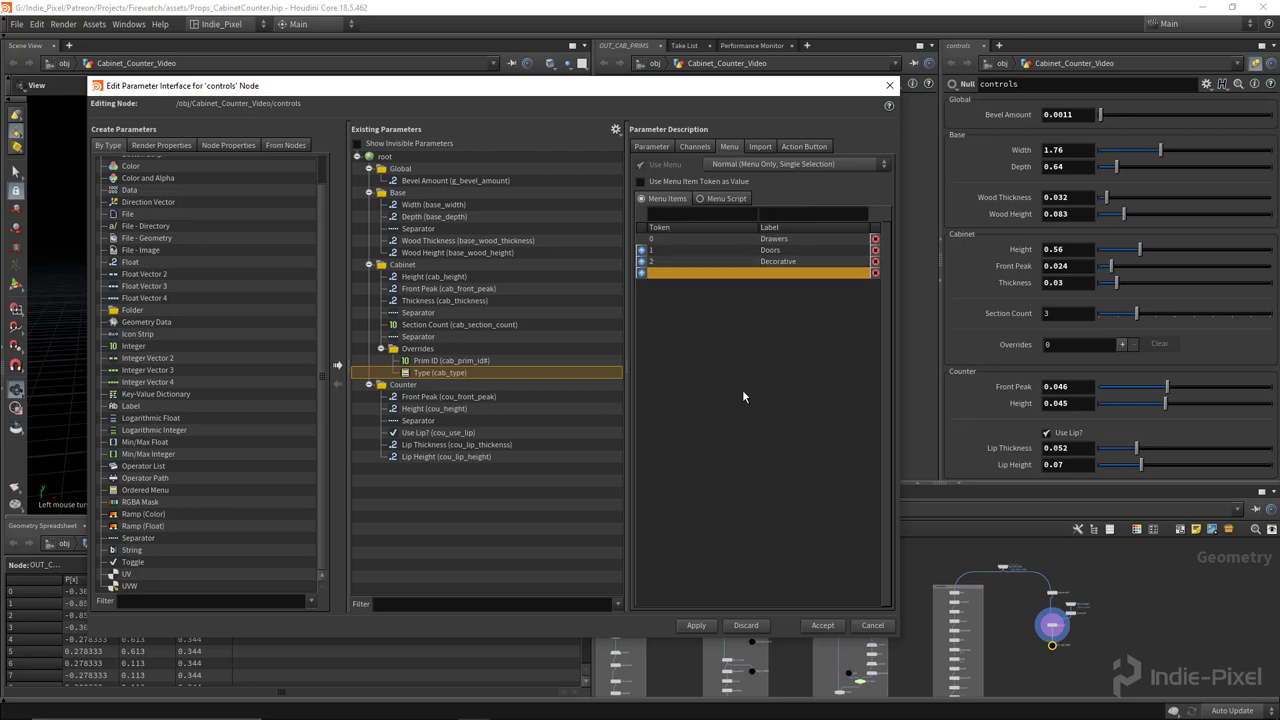
click(696, 625)
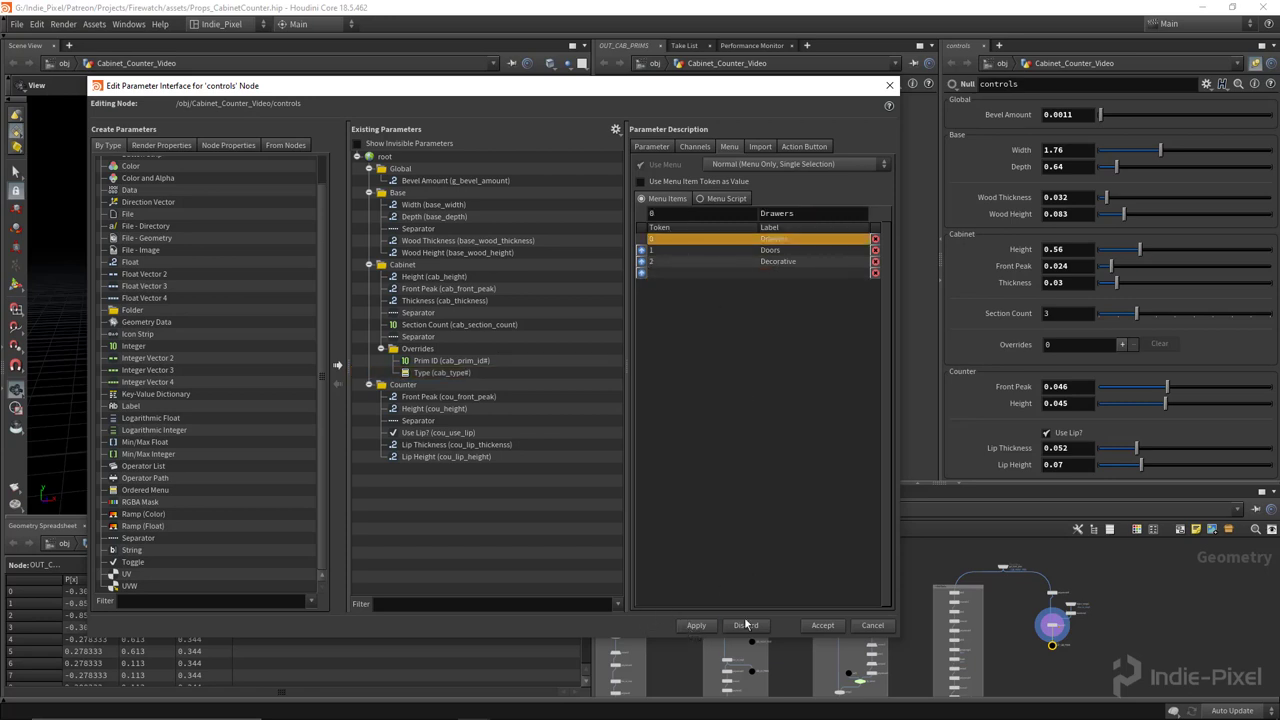
click(822, 625)
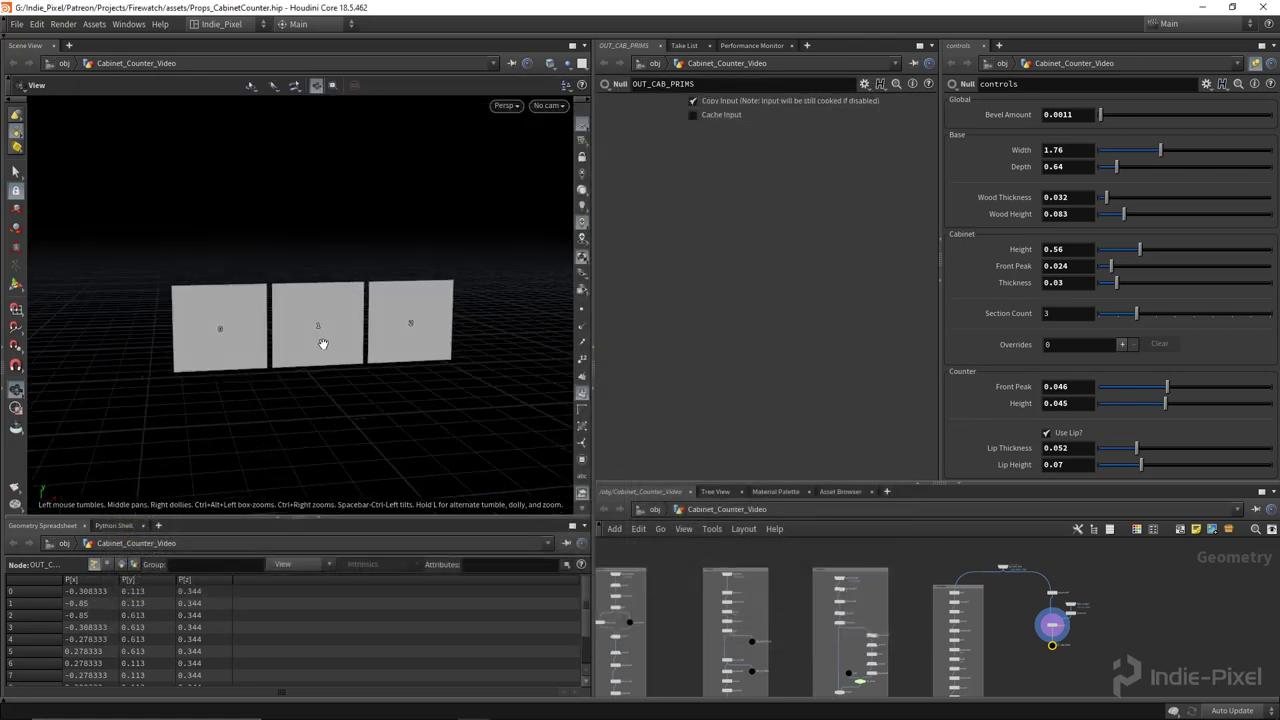
Add three Overrides entries and set the first one to Prim ID 1 with type Doors
click(1121, 344)
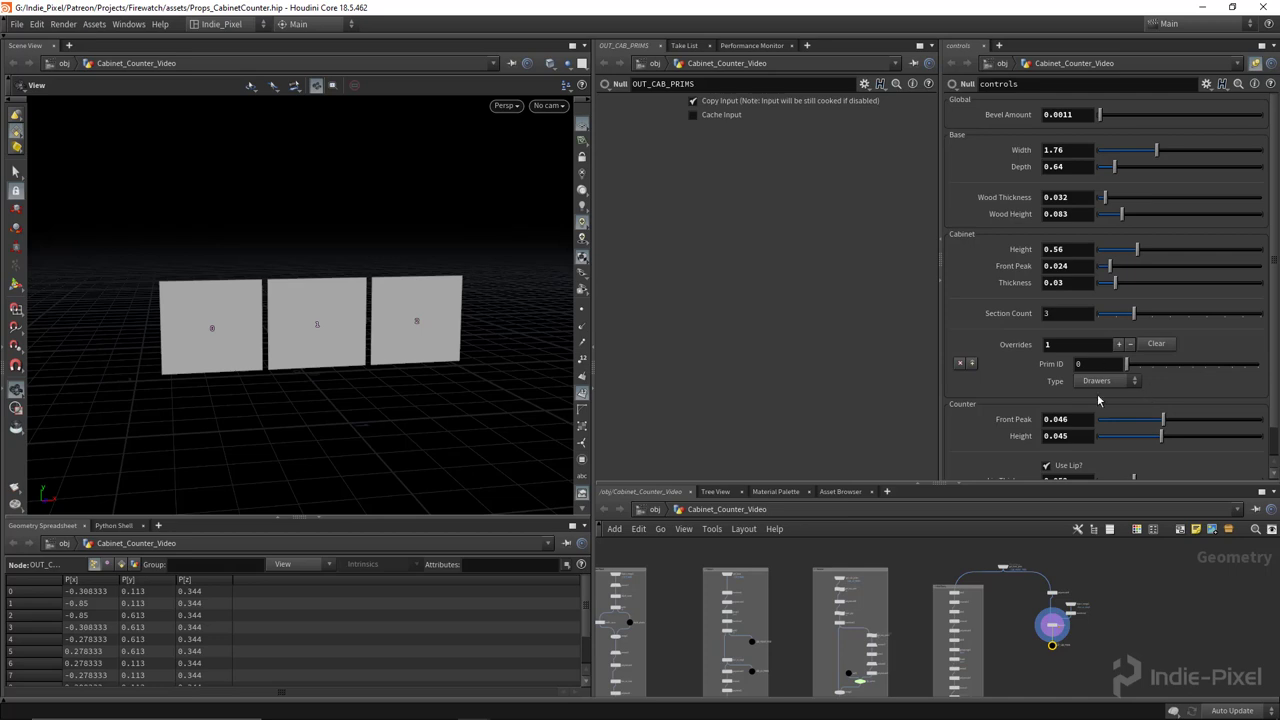
click(1119, 344)
click(1119, 344)
scroll(1150, 320, down, 2)
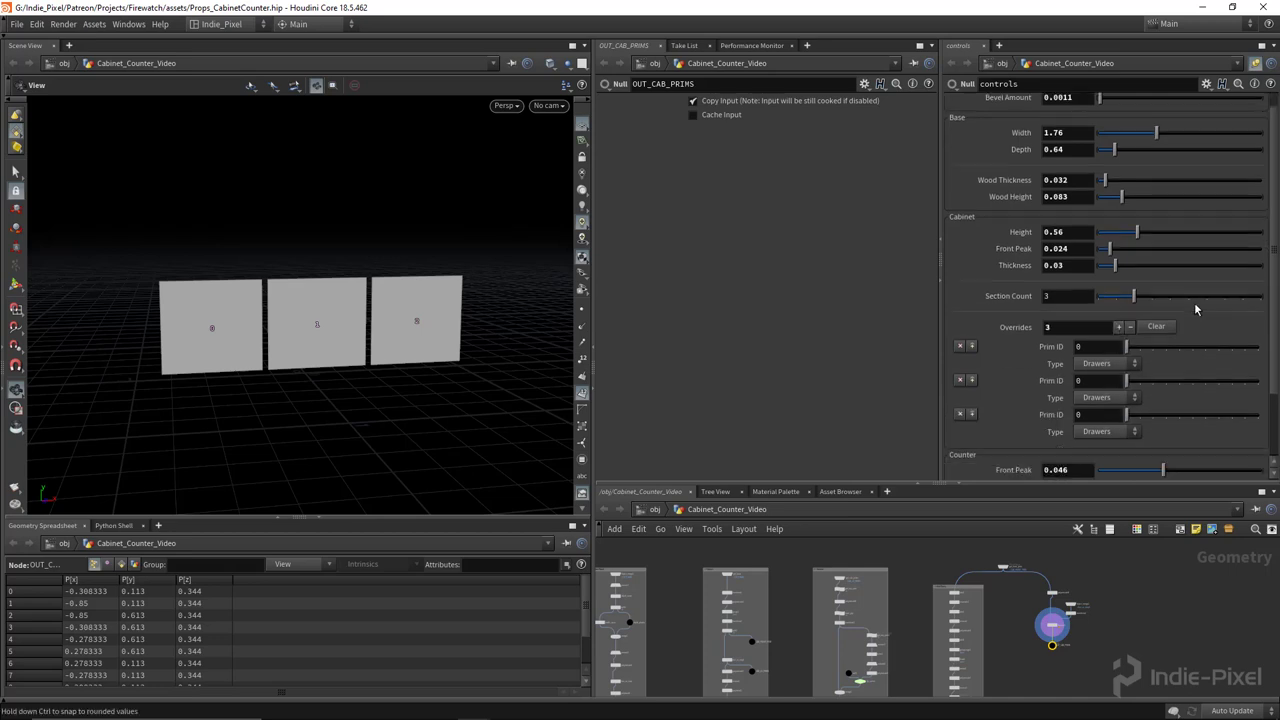
drag(1125, 295, 1139, 295)
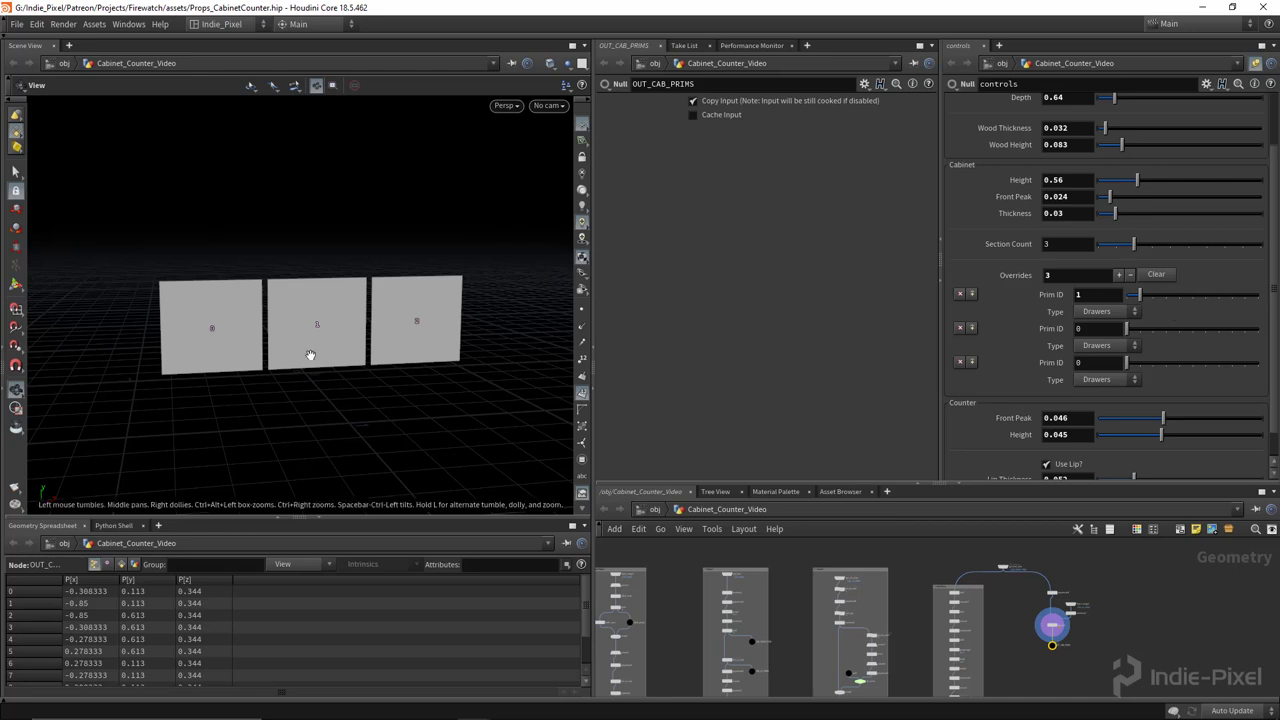
click(1092, 313)
click(1094, 338)
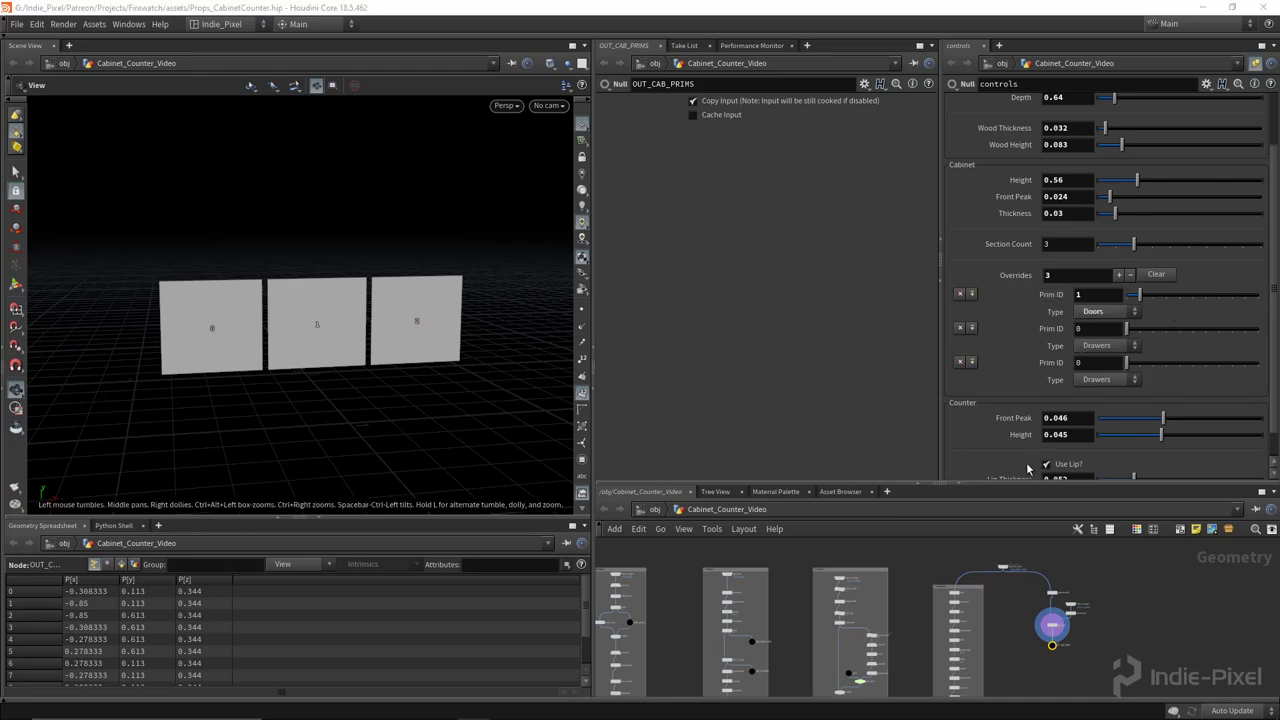
Set the third Overrides entry to Prim ID 2 with type Decorative
click(1117, 348)
click(1086, 362)
drag(1134, 363, 1152, 363)
click(1124, 381)
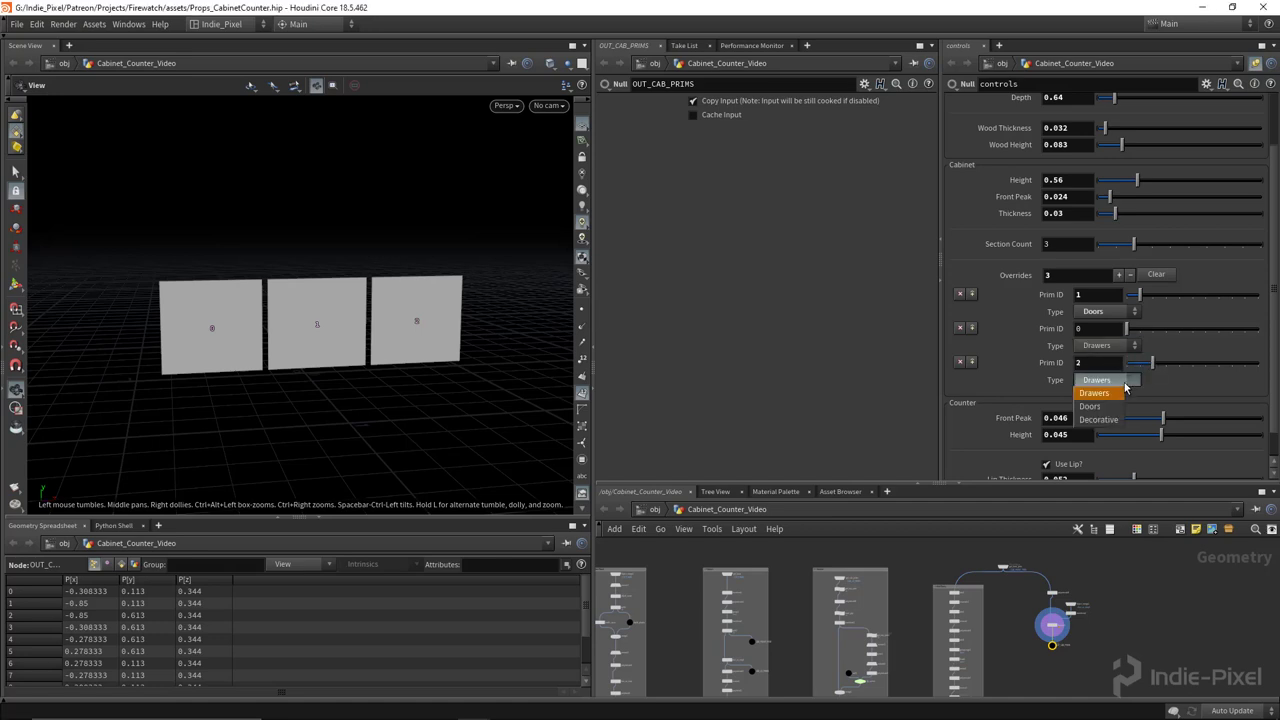
click(1112, 418)
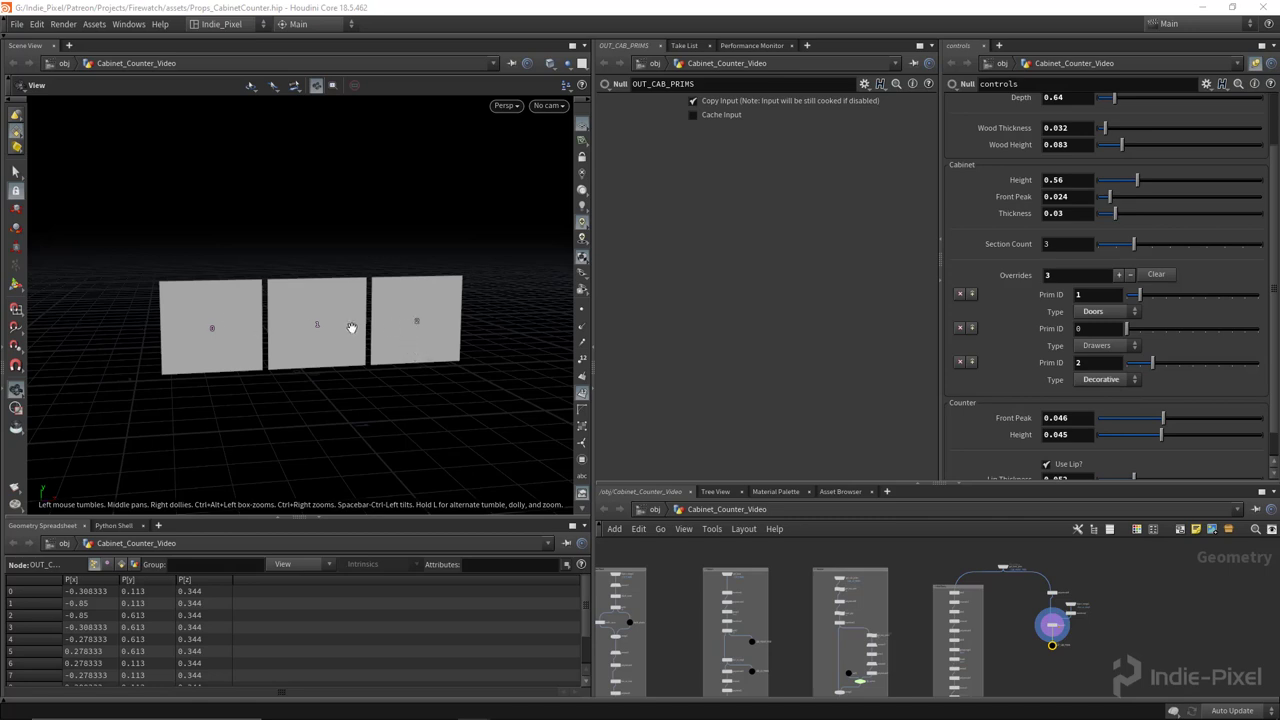
drag(352, 328, 420, 305)
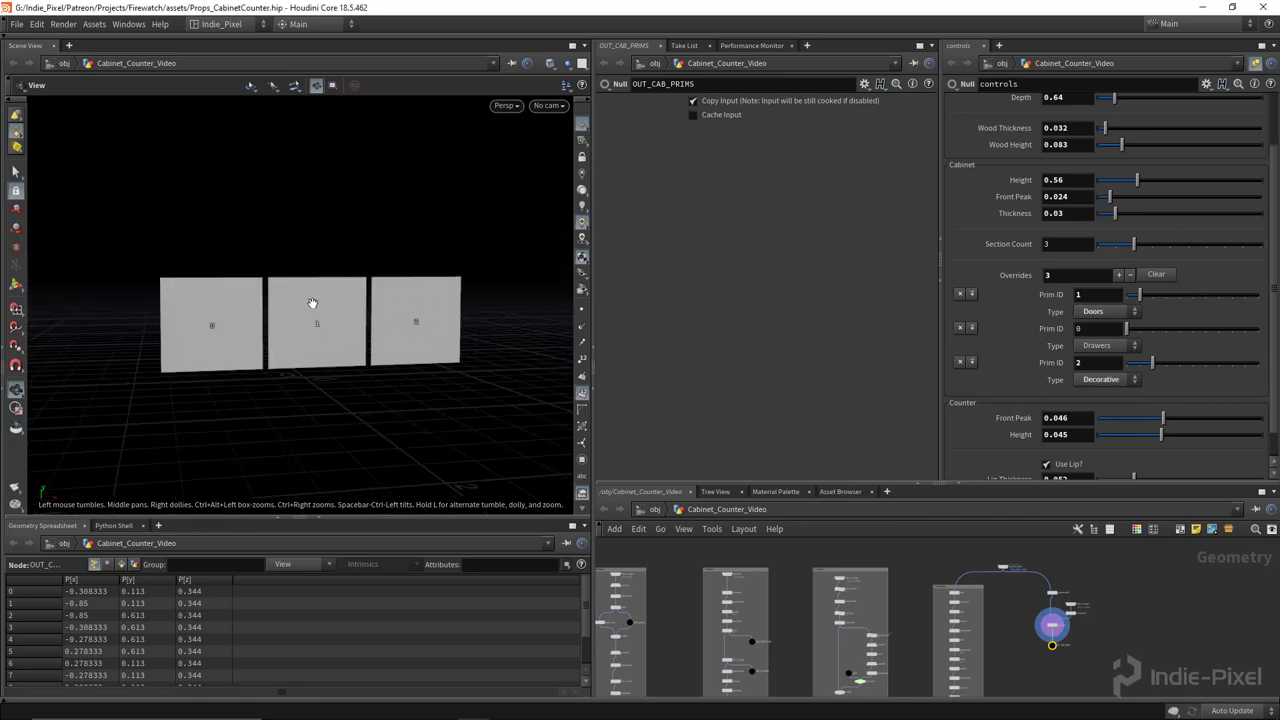
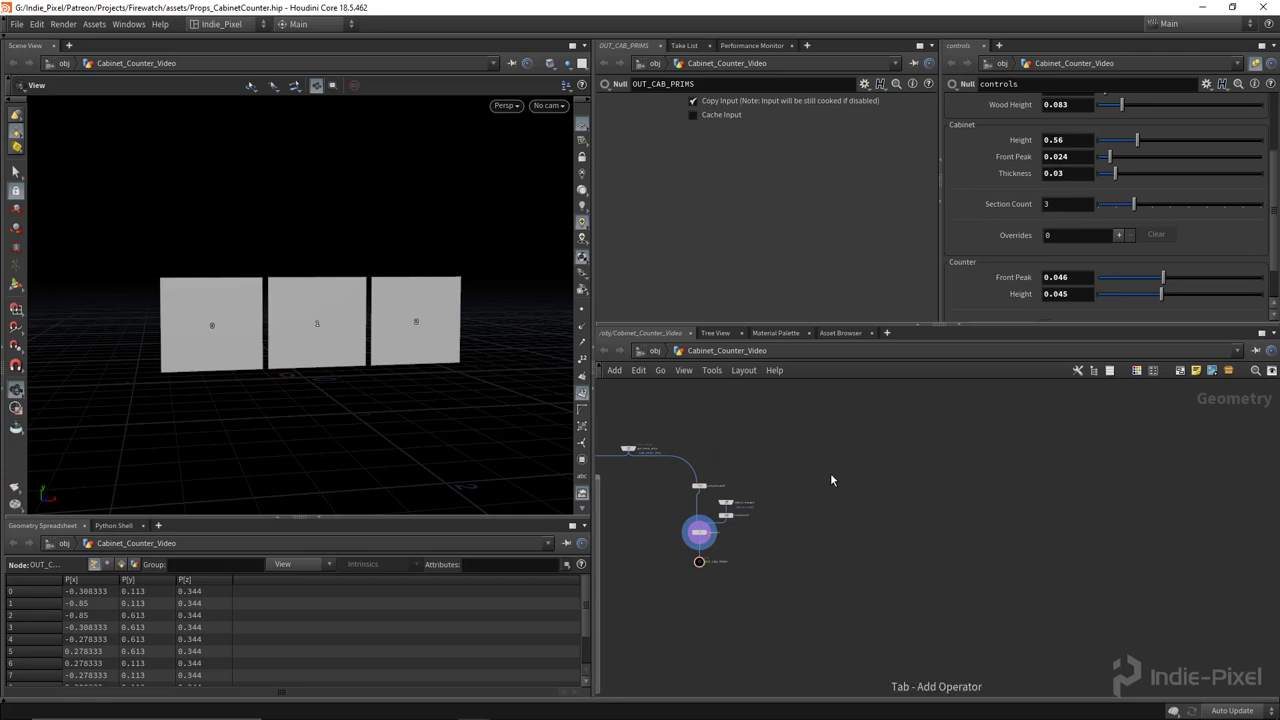
Add an Object Merge node in empty space beside the cabinet network and rename it get_cab_prims1
key(Tab)
text(obj)
key(Return)
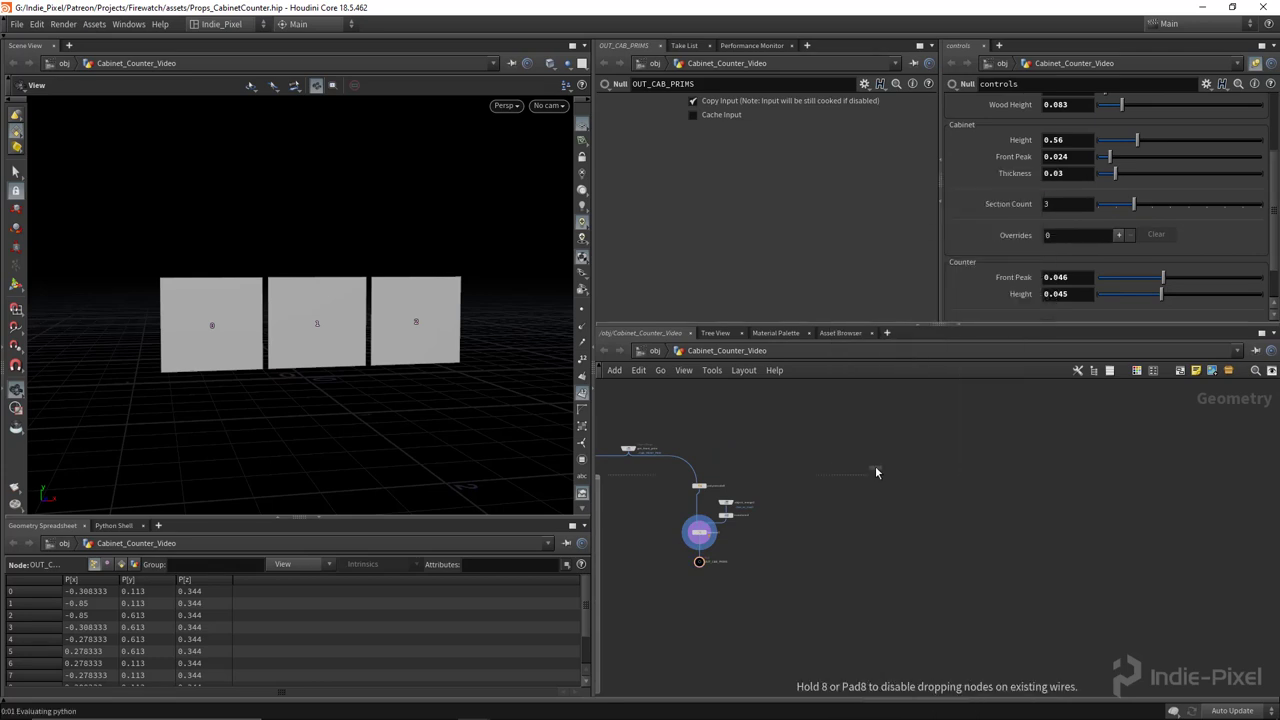
click(868, 450)
scroll(878, 449, up, 3)
double_click(886, 451)
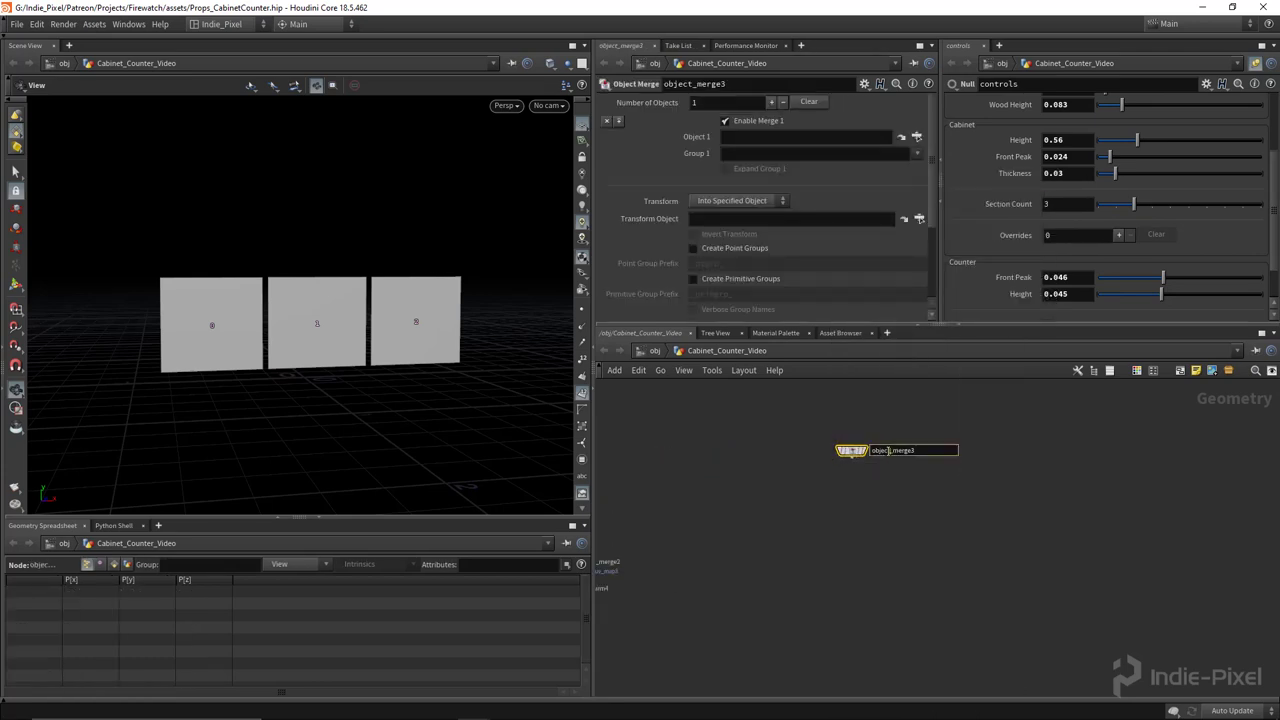
text(gett_cab_prims1)
key(Return)
Reference ../OUT_CAB_PRIMS as Object 1 of get_cab_prims1, set its Transform to None, and display the node
scroll(897, 458, down, 3)
middle_drag(757, 566, 785, 563)
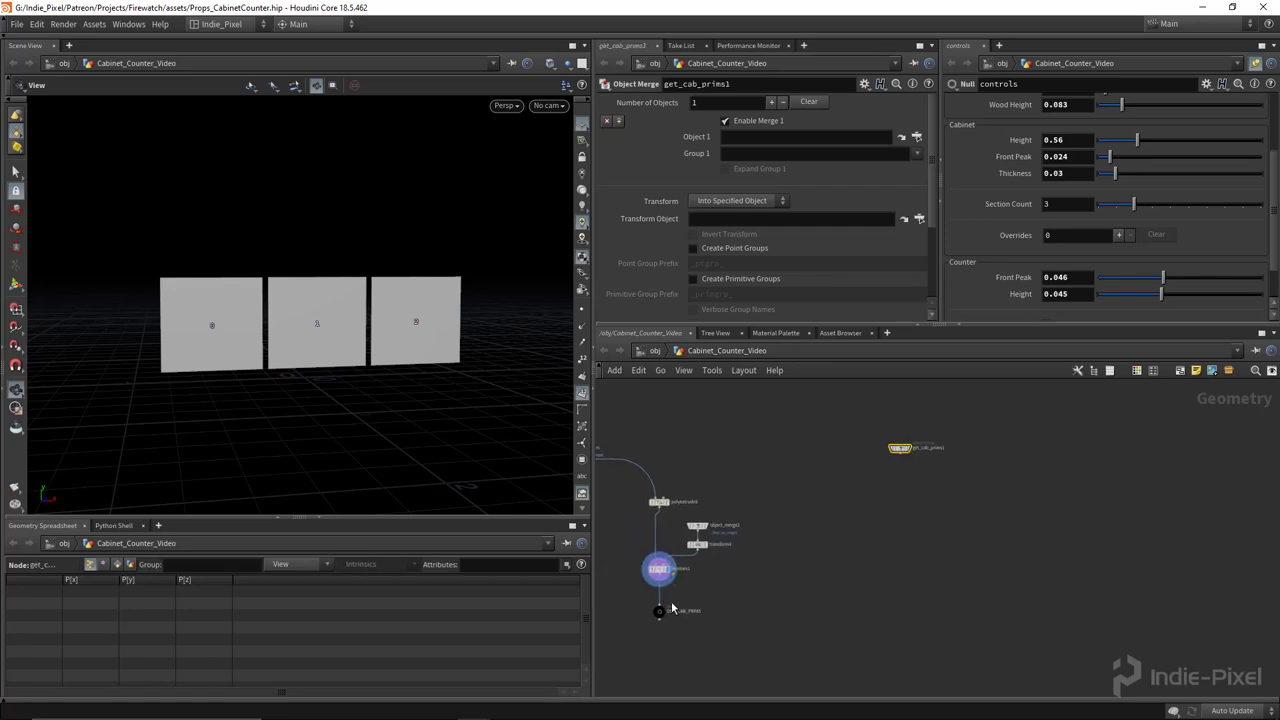
drag(662, 614, 752, 140)
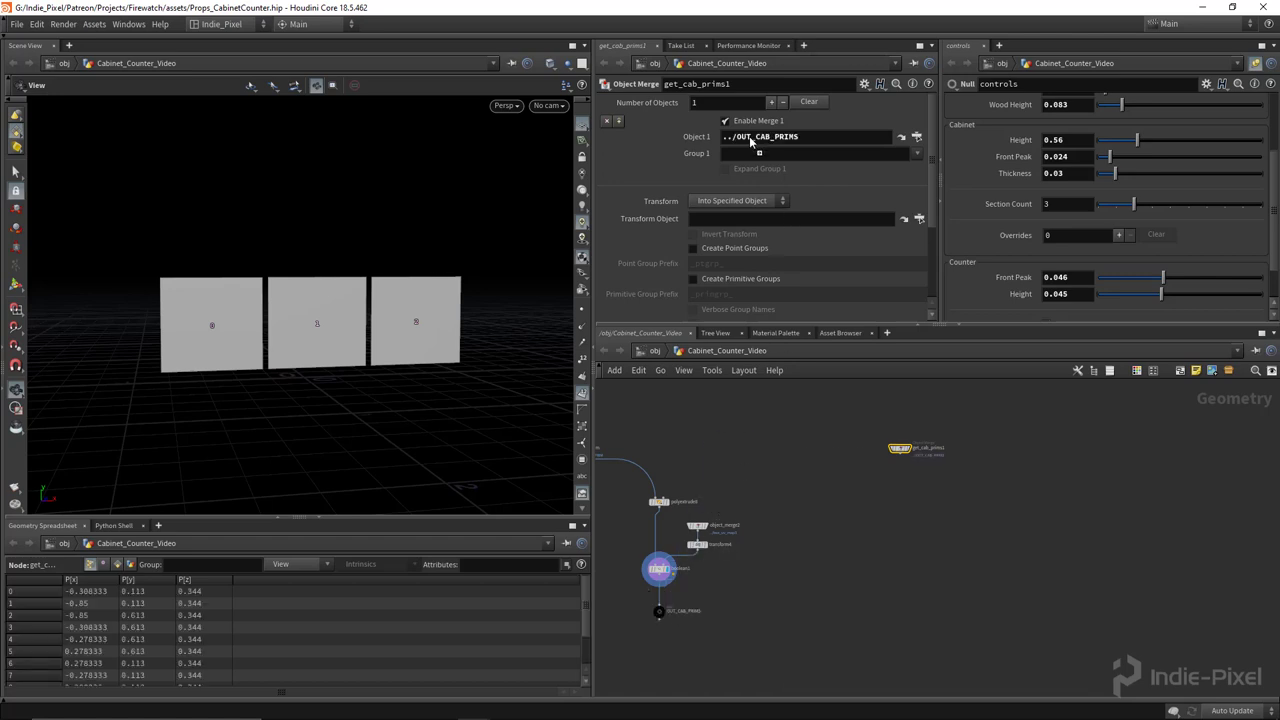
click(740, 201)
click(740, 214)
scroll(897, 455, up, 3)
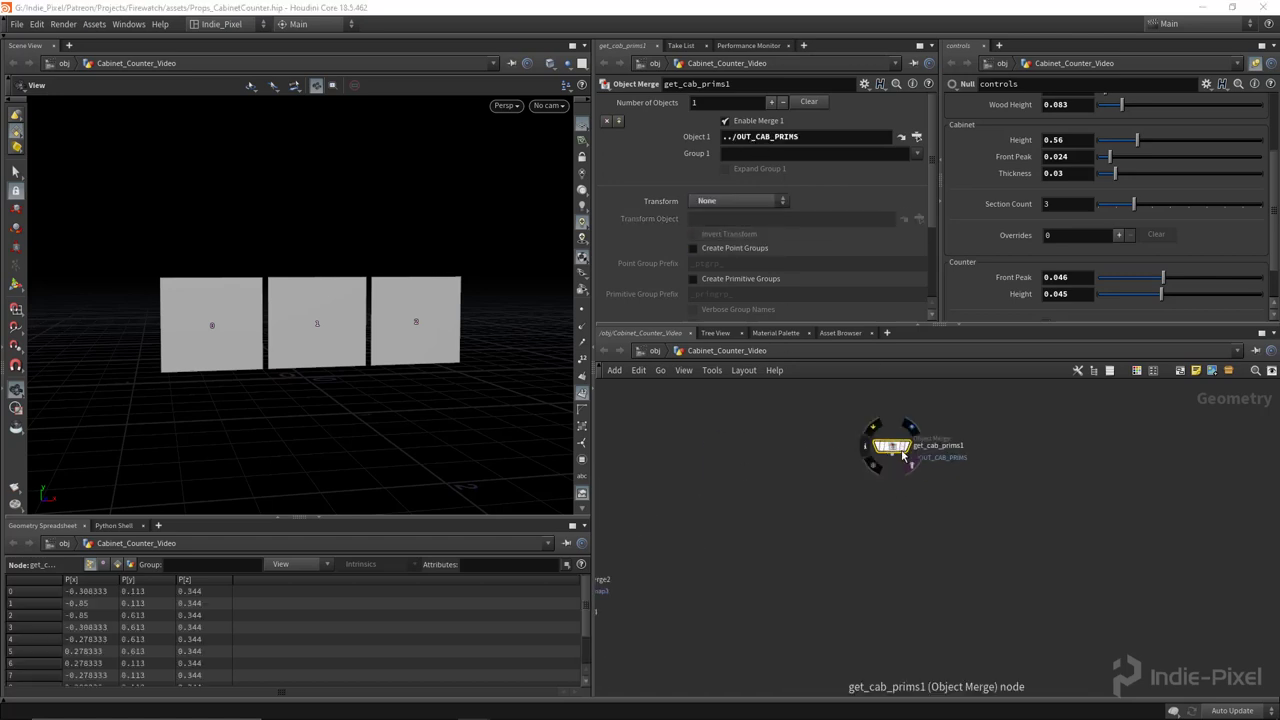
middle_drag(965, 528, 875, 494)
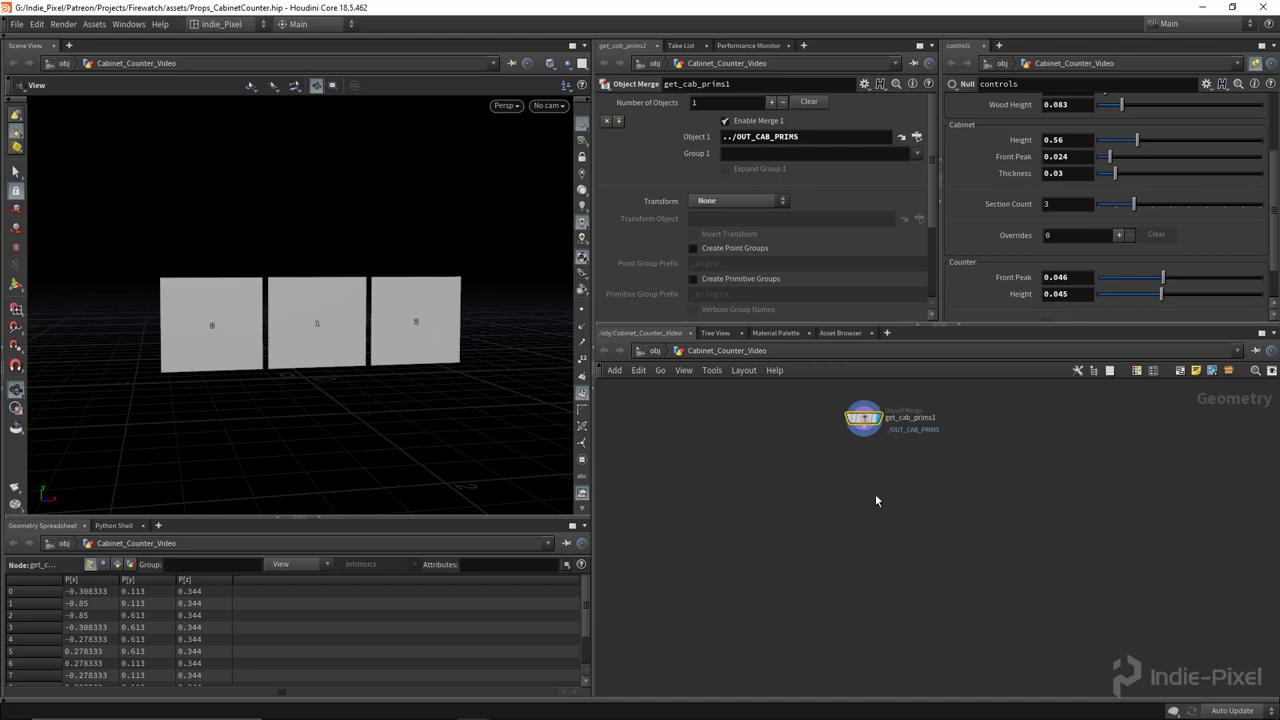
Add a For-Each Number block to the network below get_cab_prims1
key(Tab)
text(fo)
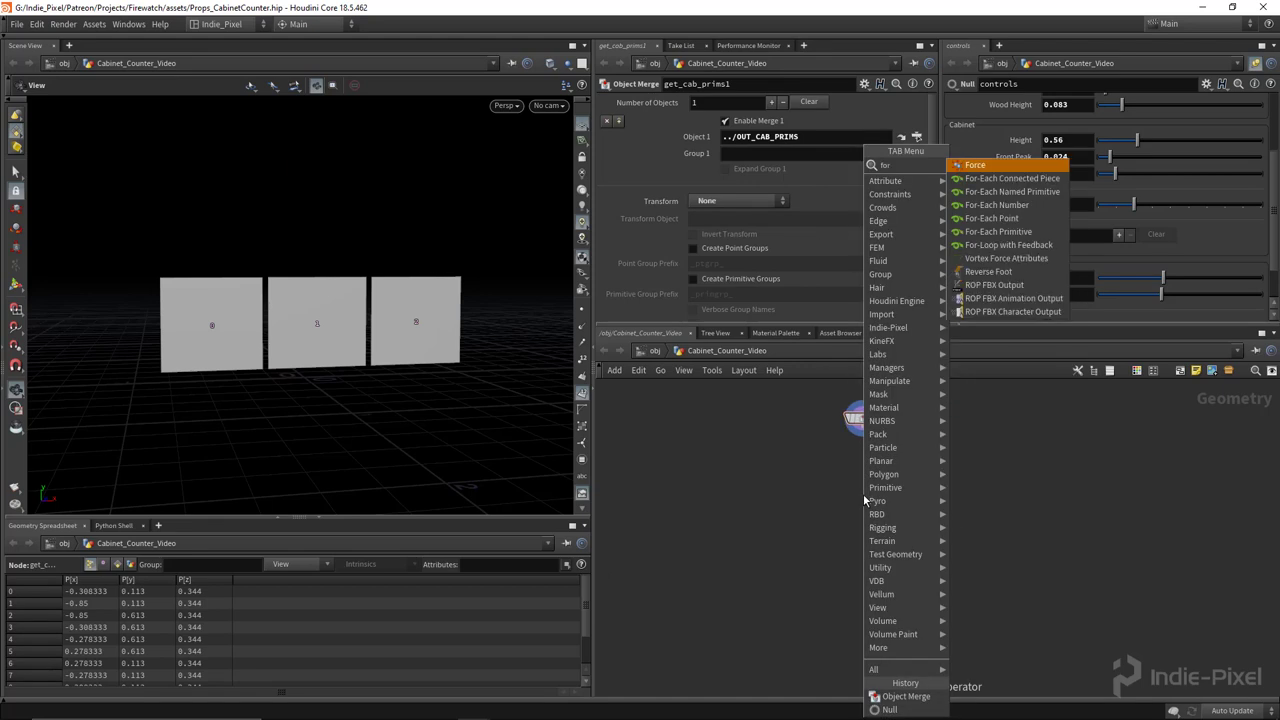
key(Down)
key(Down)
key(Down)
key(Return)
click(863, 494)
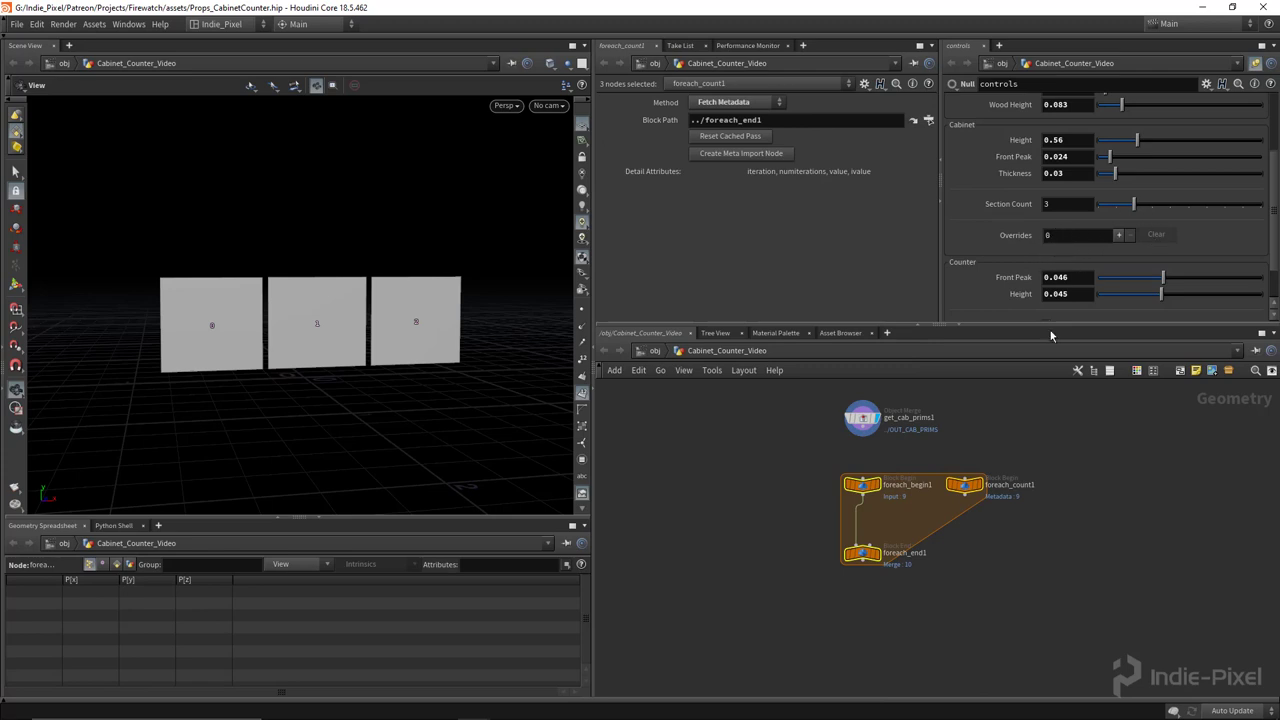
Connect get_cab_prims1 to foreach_begin1 and move foreach_end1 further down to make room inside the loop
click(898, 462)
click(863, 436)
click(880, 484)
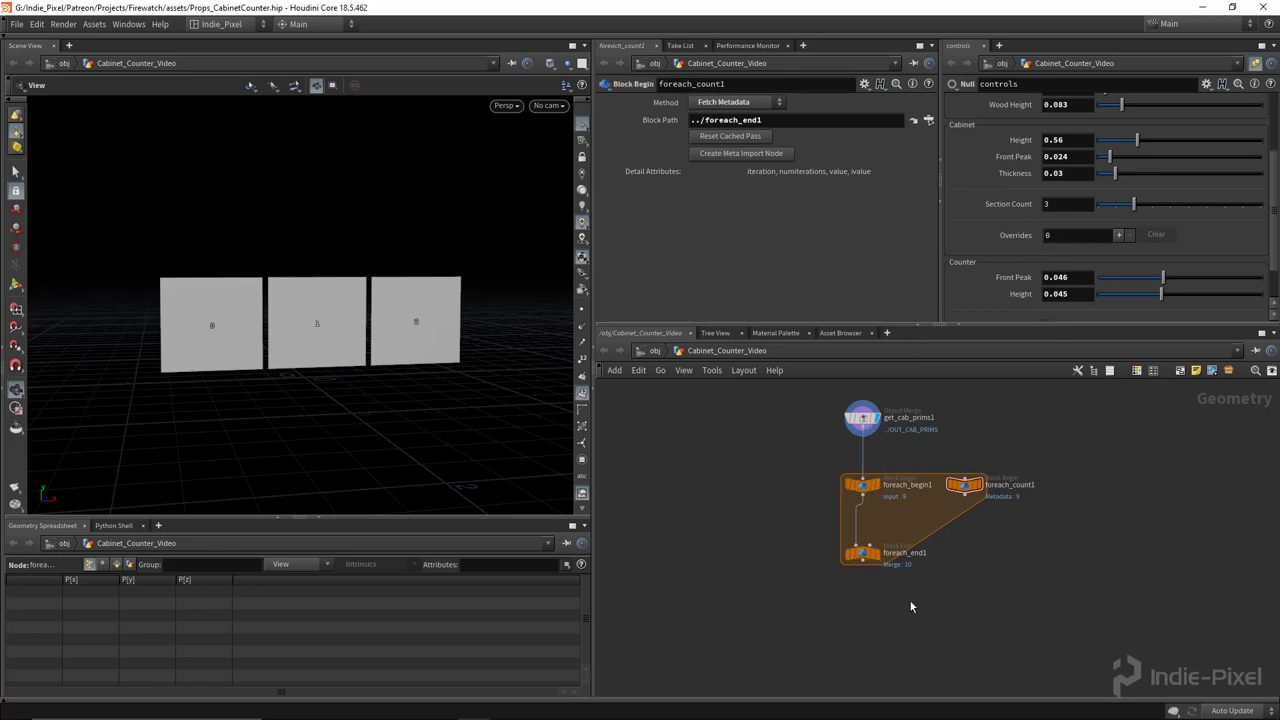
middle_drag(910, 607, 912, 575)
drag(783, 583, 880, 508)
drag(862, 526, 862, 606)
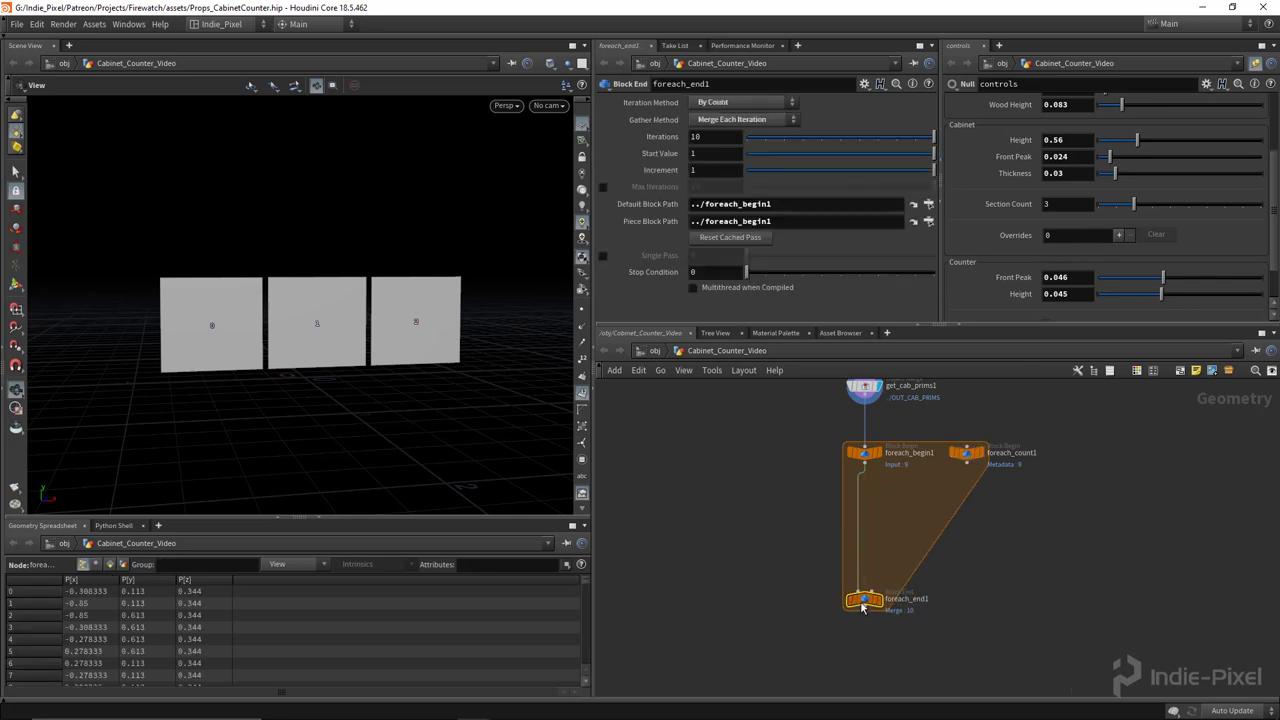
middle_drag(862, 606, 850, 627)
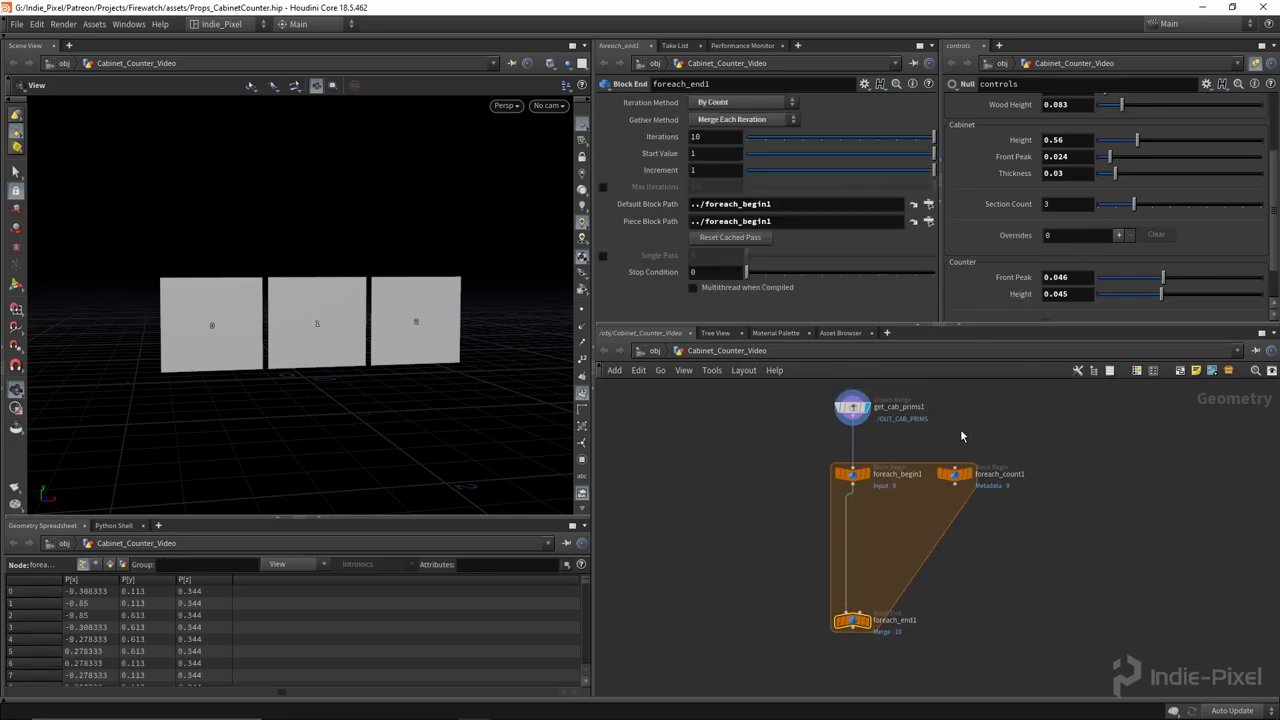
Link the Iterations of foreach_end1 to the Overrides count on the controls null with a relative reference
drag(800, 395, 1016, 638)
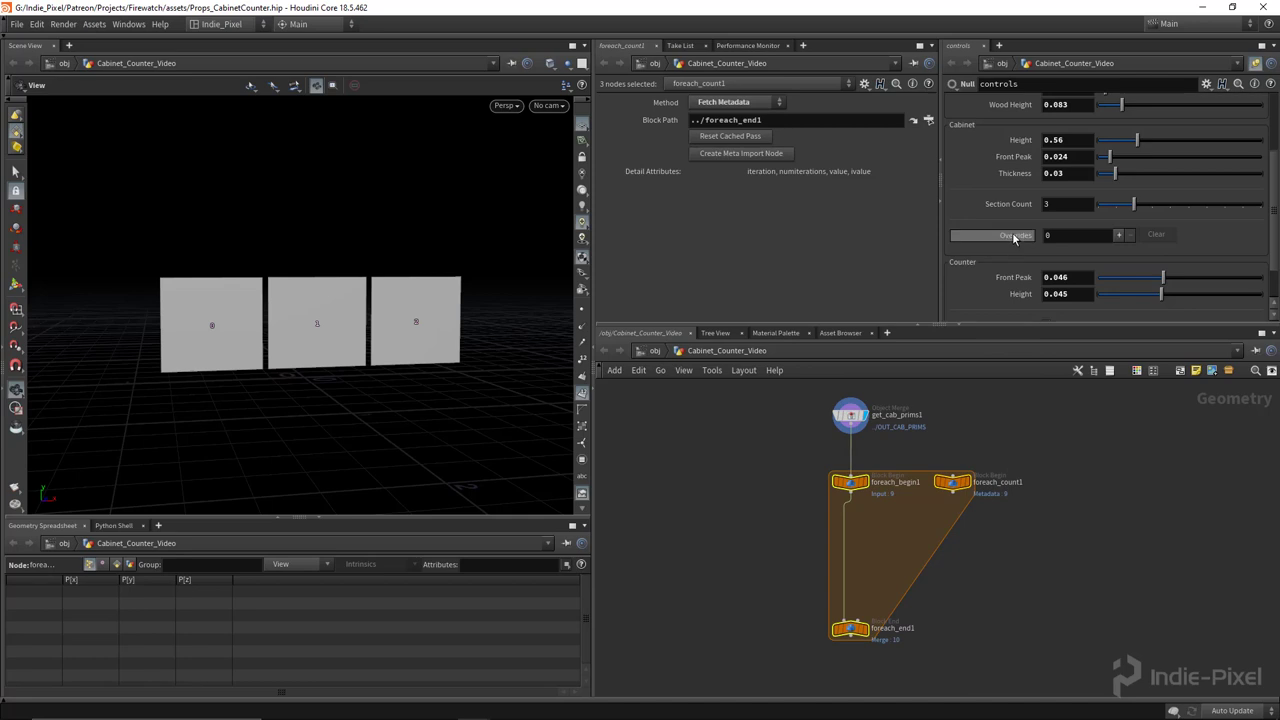
right_click(1016, 236)
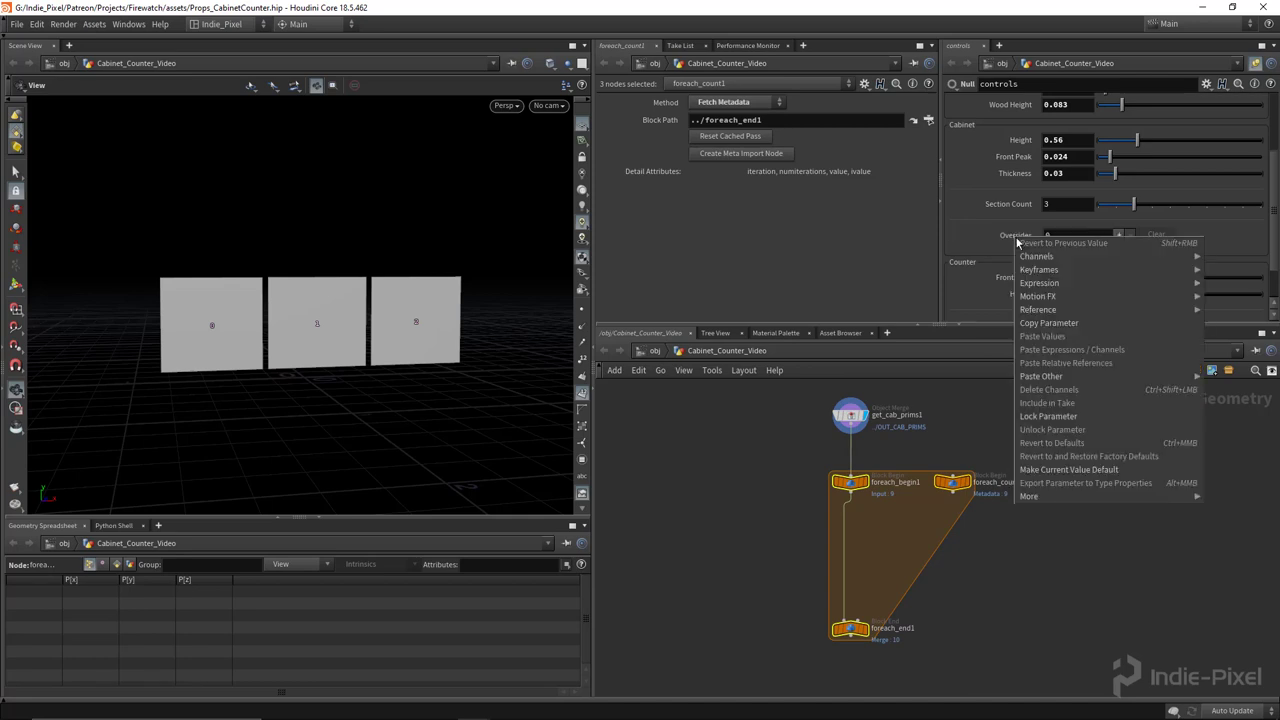
click(1049, 322)
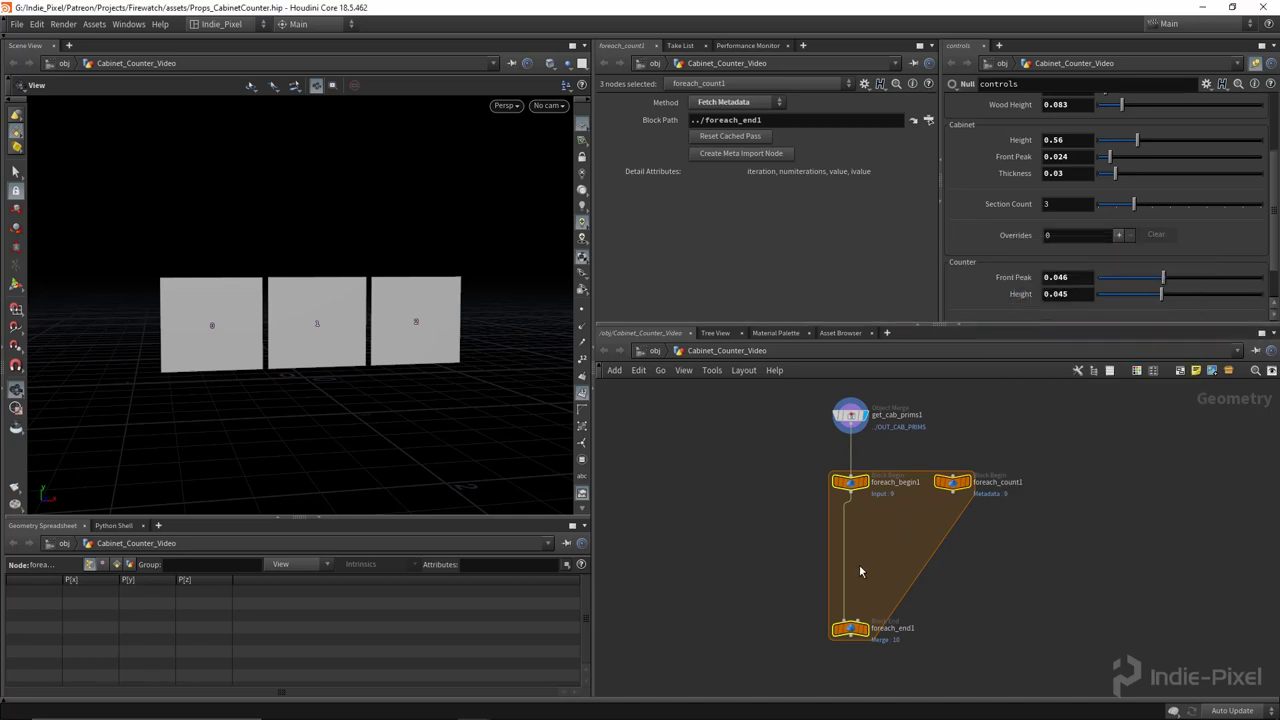
click(853, 632)
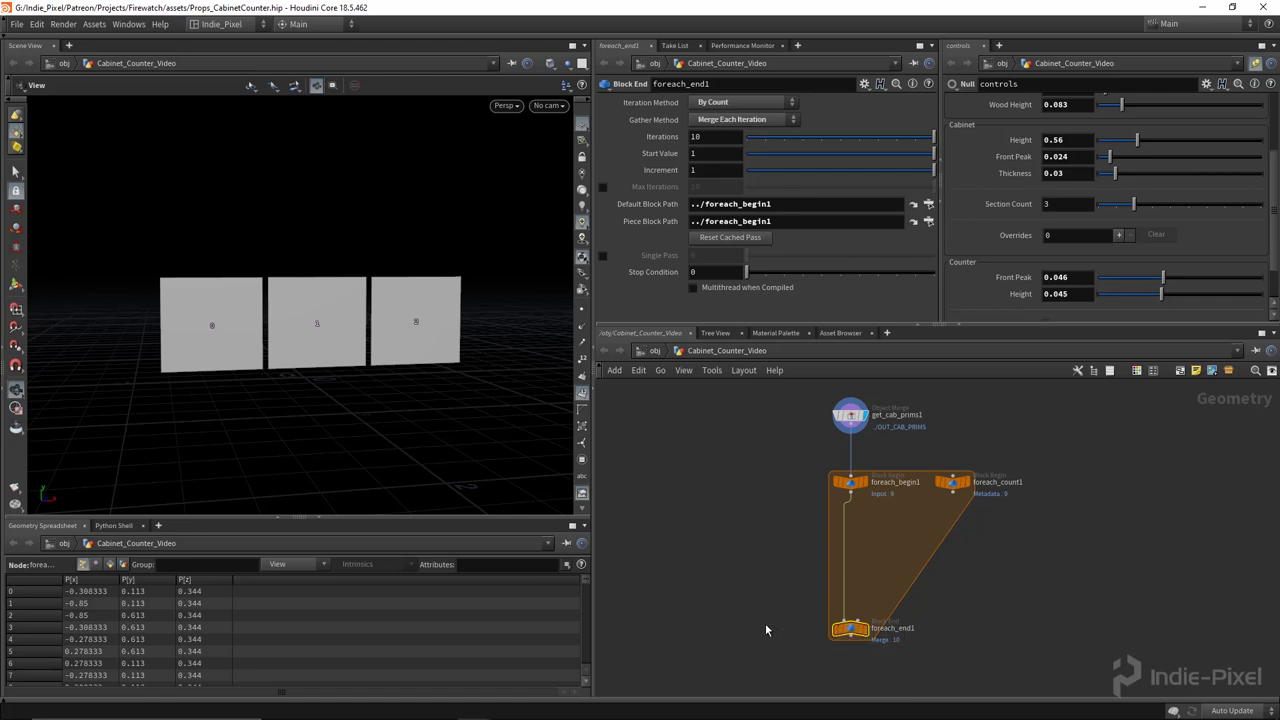
right_click(715, 139)
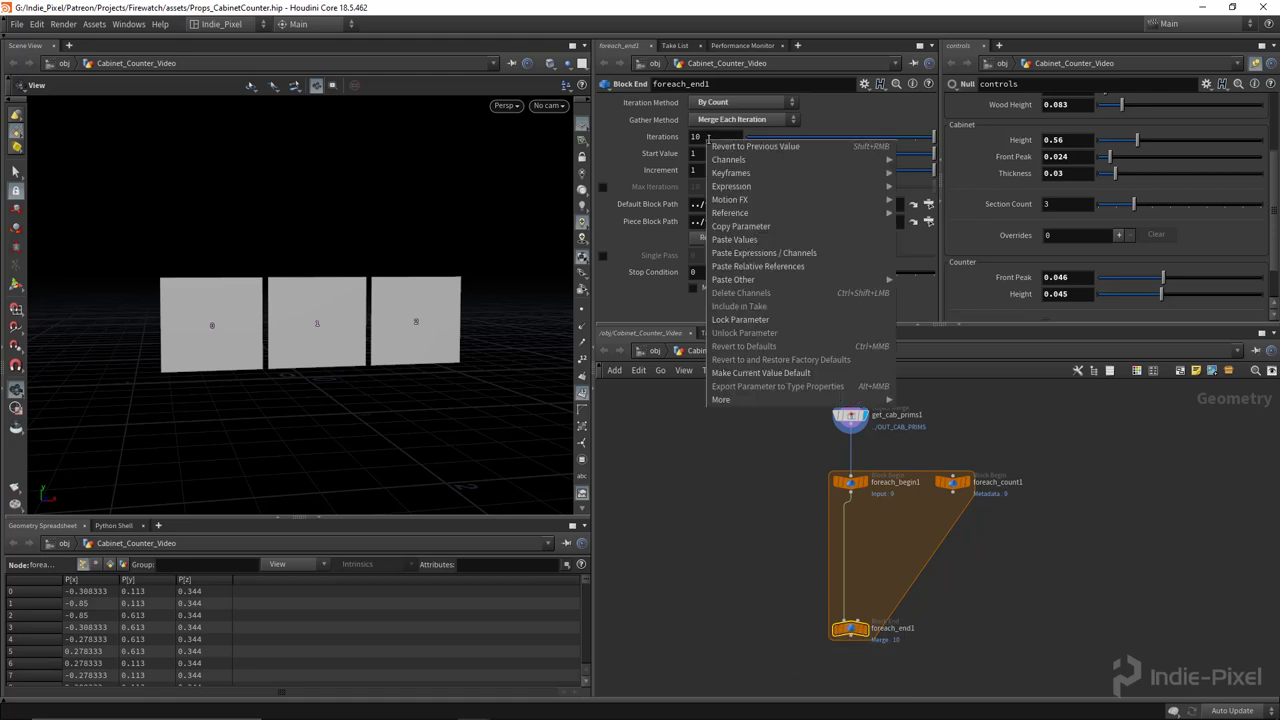
click(776, 267)
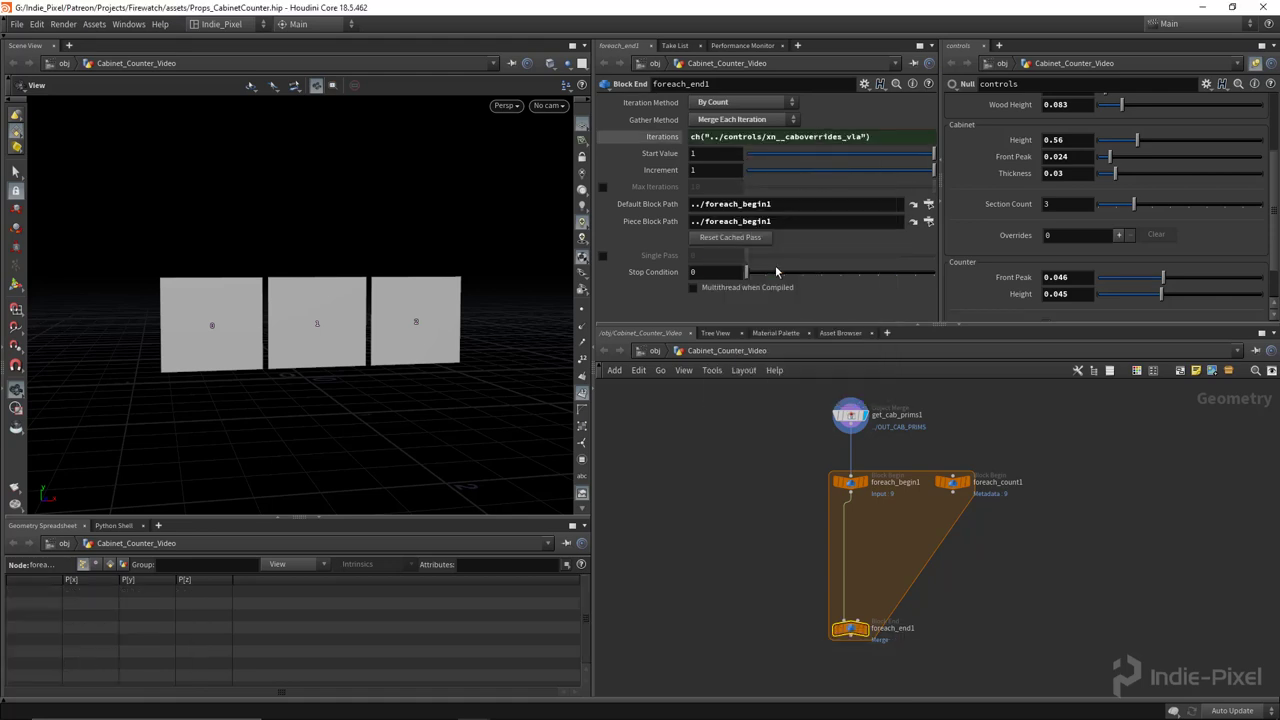
click(669, 140)
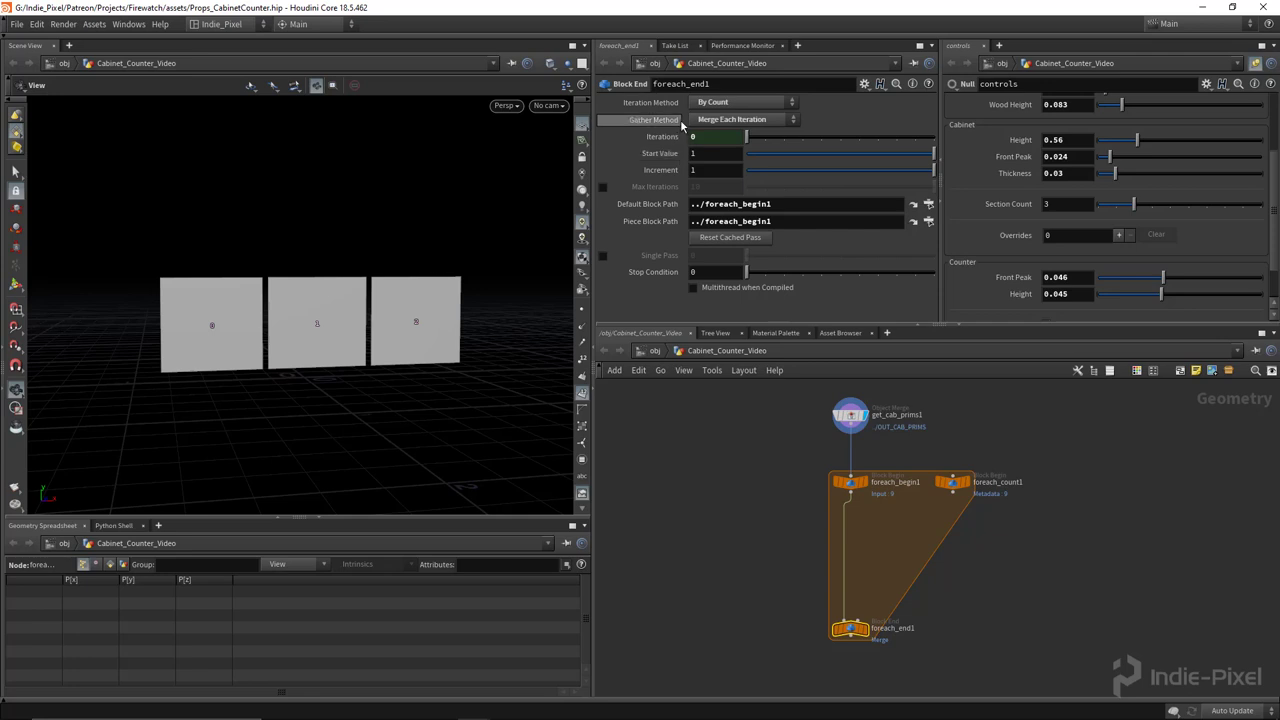
Set foreach_end1's Gather Method to Feedback Each Iteration and foreach_begin1's Method to Fetch Feedback
click(740, 119)
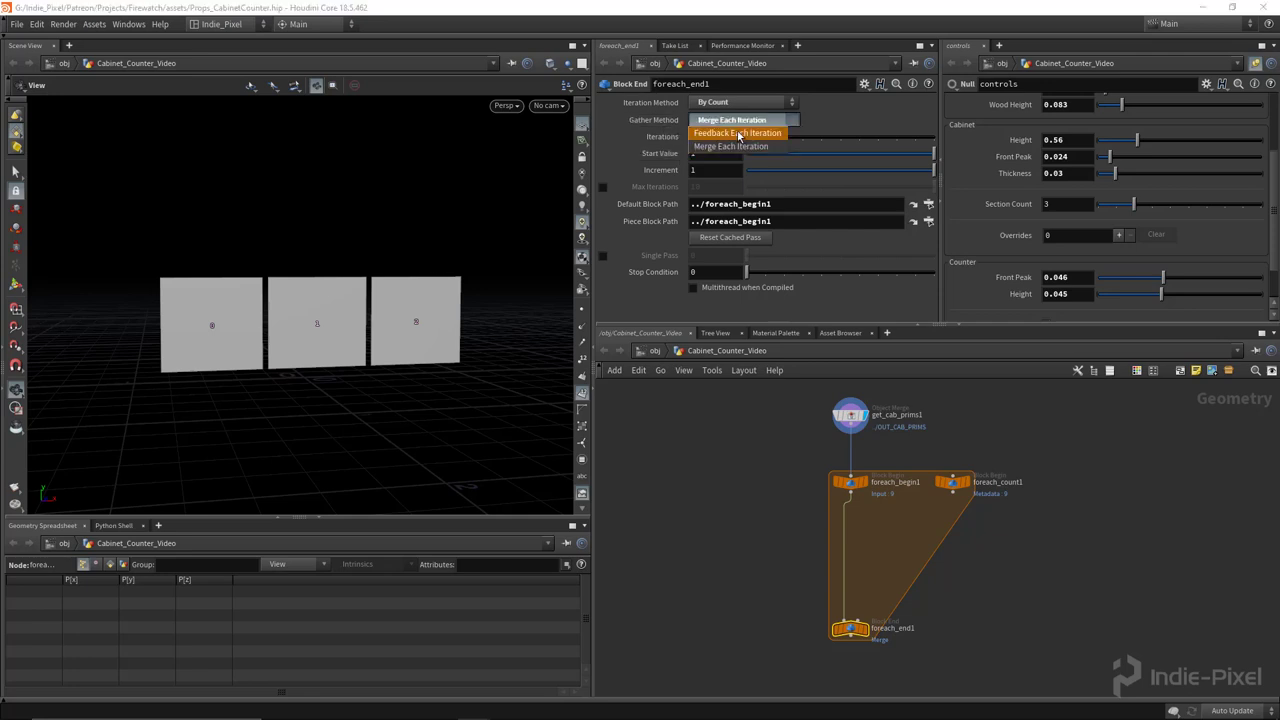
click(737, 134)
drag(794, 472, 888, 517)
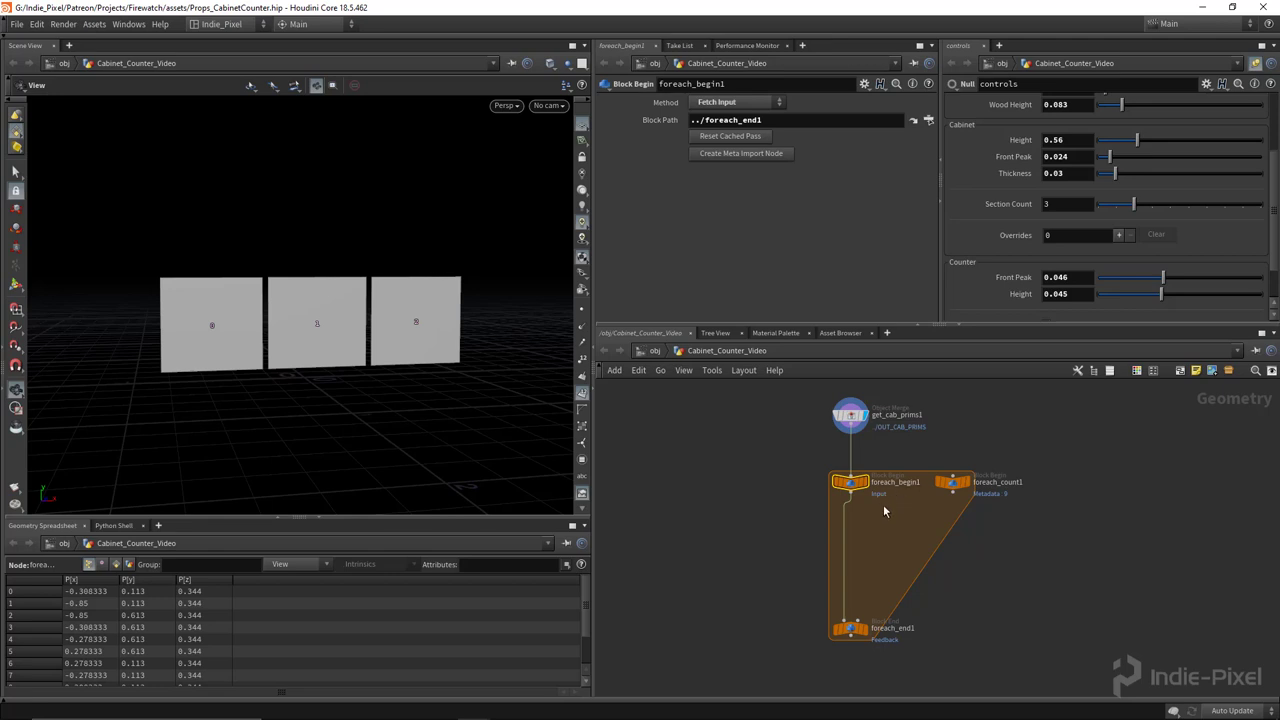
click(740, 102)
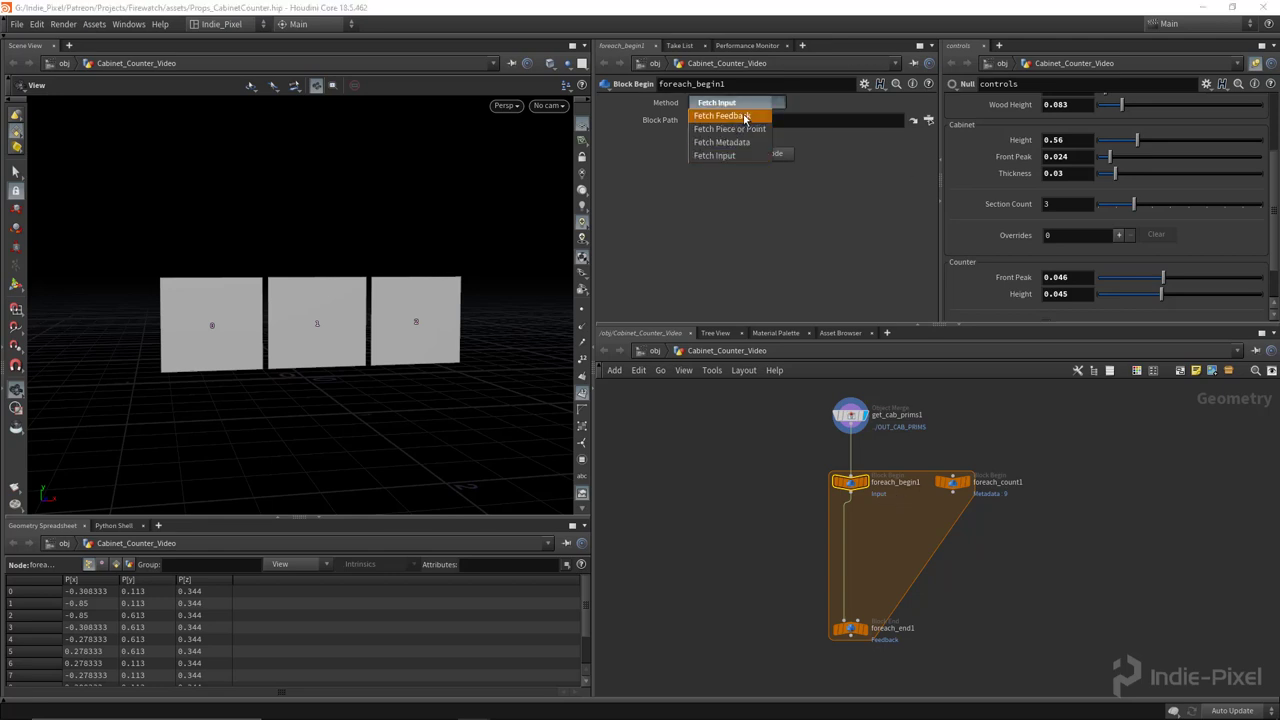
click(744, 116)
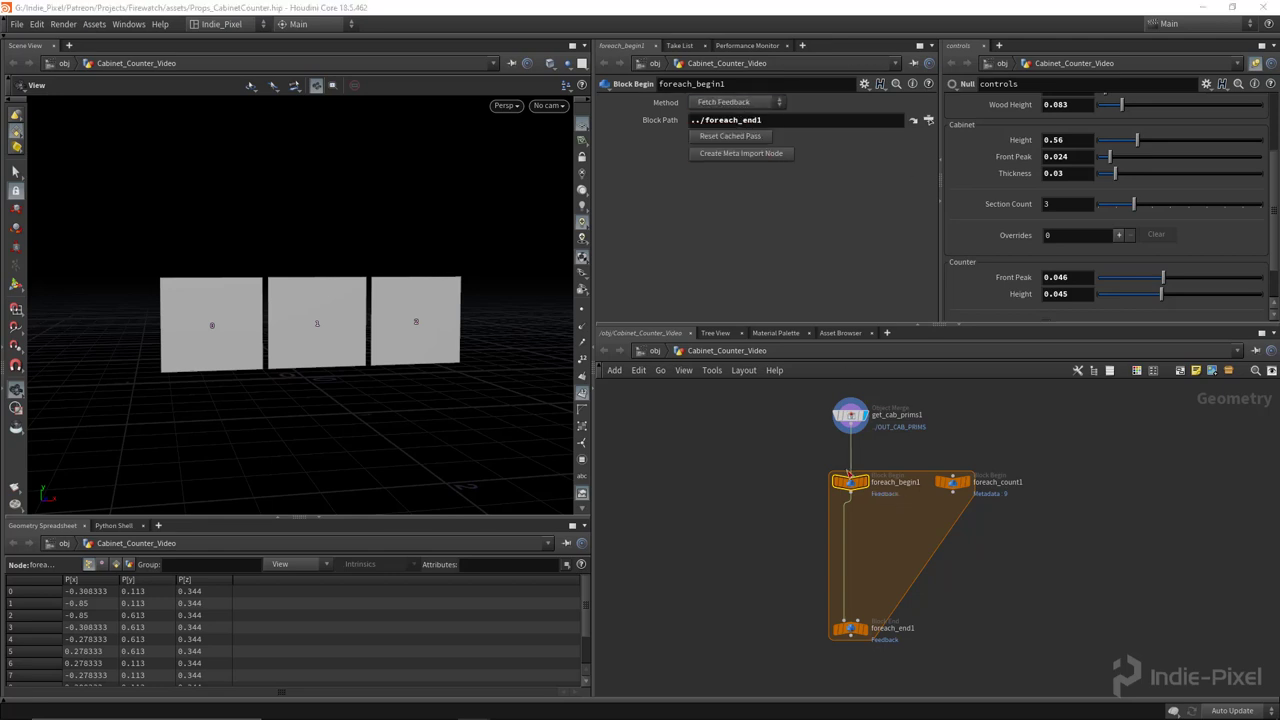
Display foreach_end1 and test its iteration link by adding one Overrides entry and clearing the list again
click(849, 628)
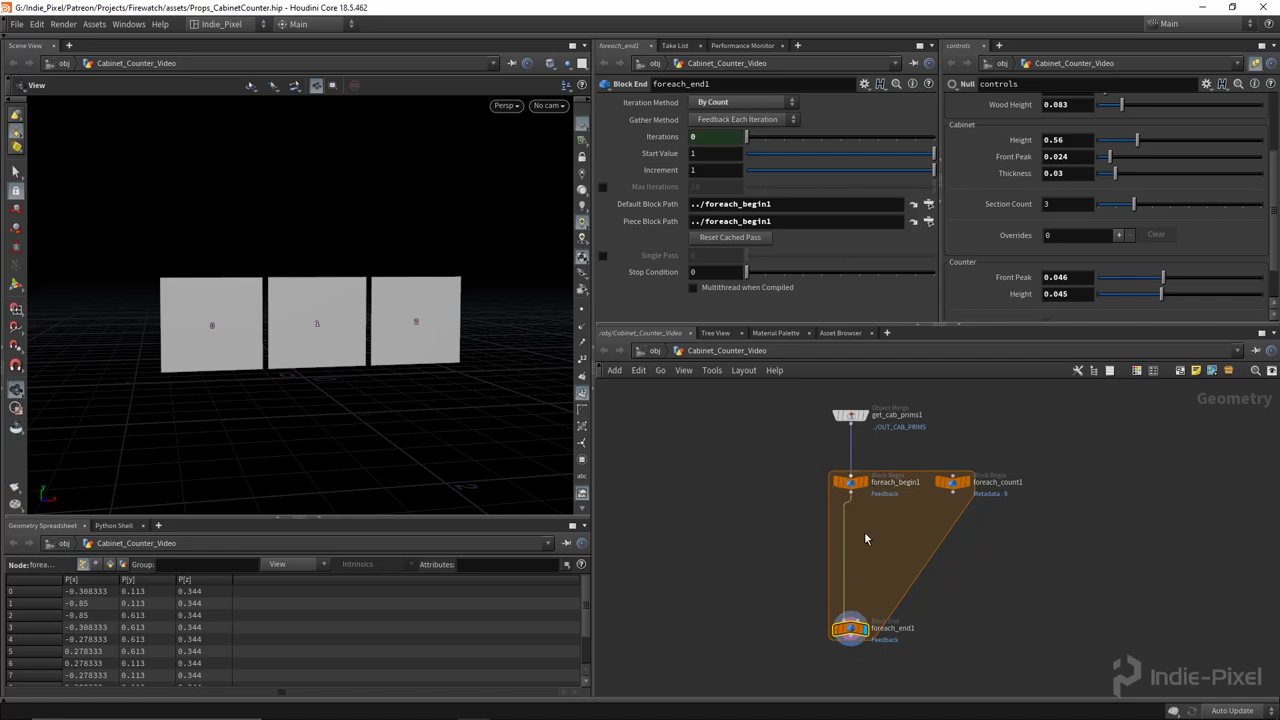
click(1120, 236)
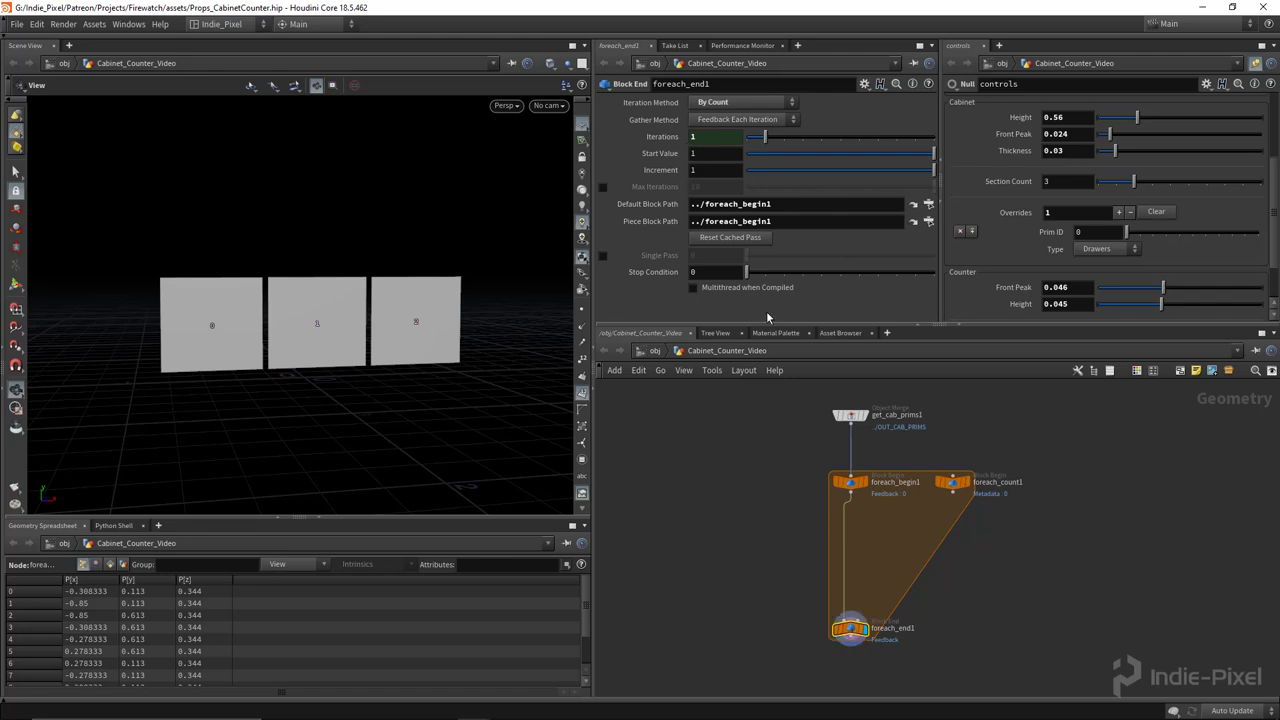
click(1156, 212)
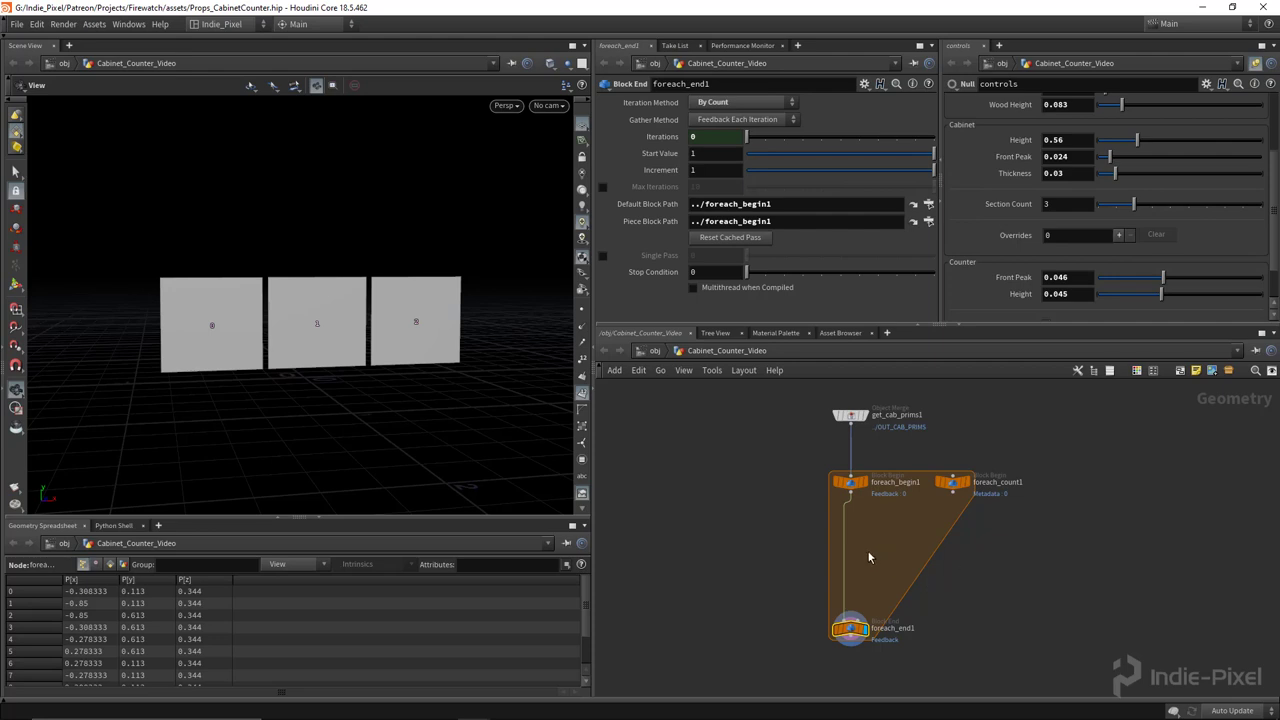
Insert an Attribute Wrangle between foreach_begin1 and foreach_end1, and show primitive attributes in an enlarged Geometry Spreadsheet
scroll(866, 552, up, 3)
key(Tab)
text(wra)
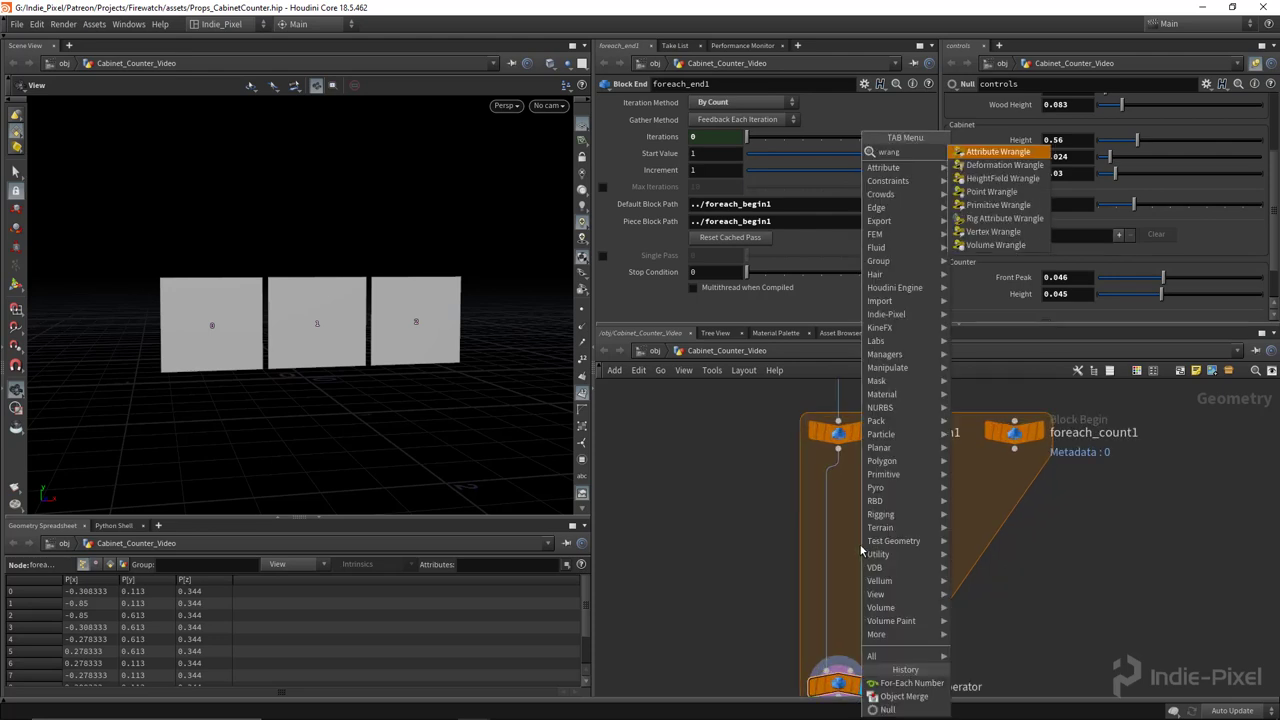
key(Return)
click(840, 552)
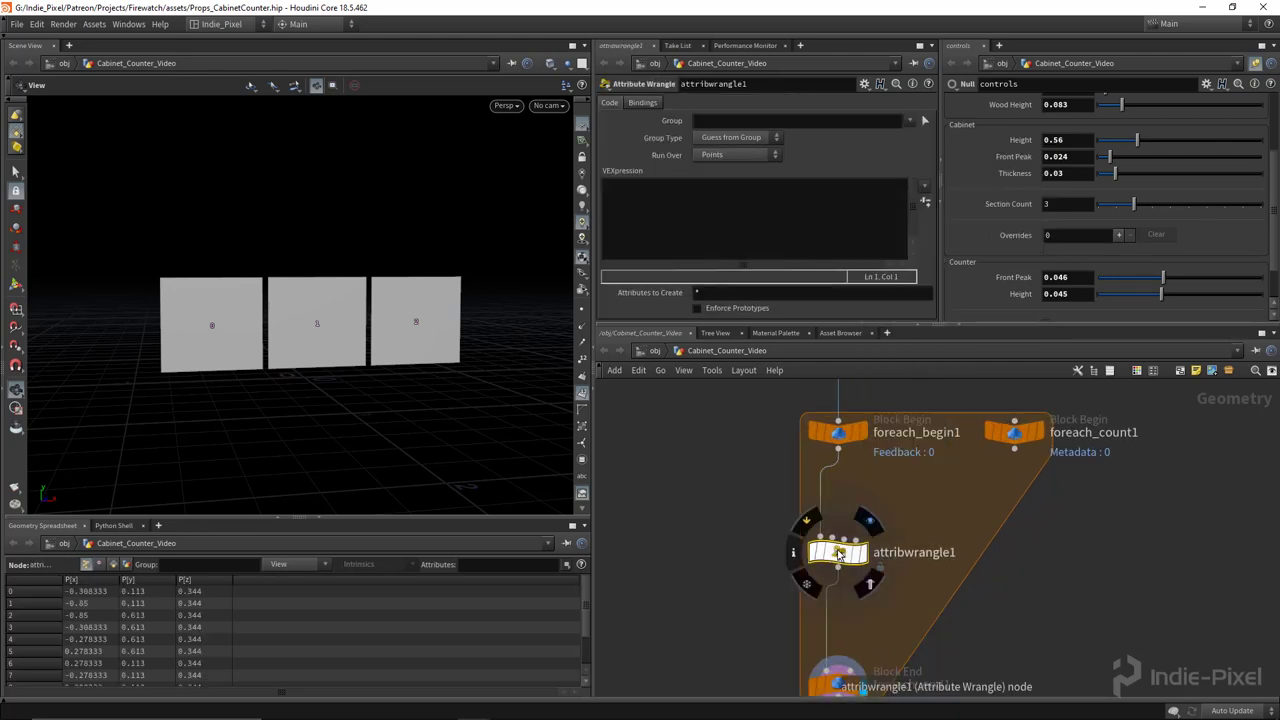
middle_drag(805, 601, 798, 566)
click(113, 565)
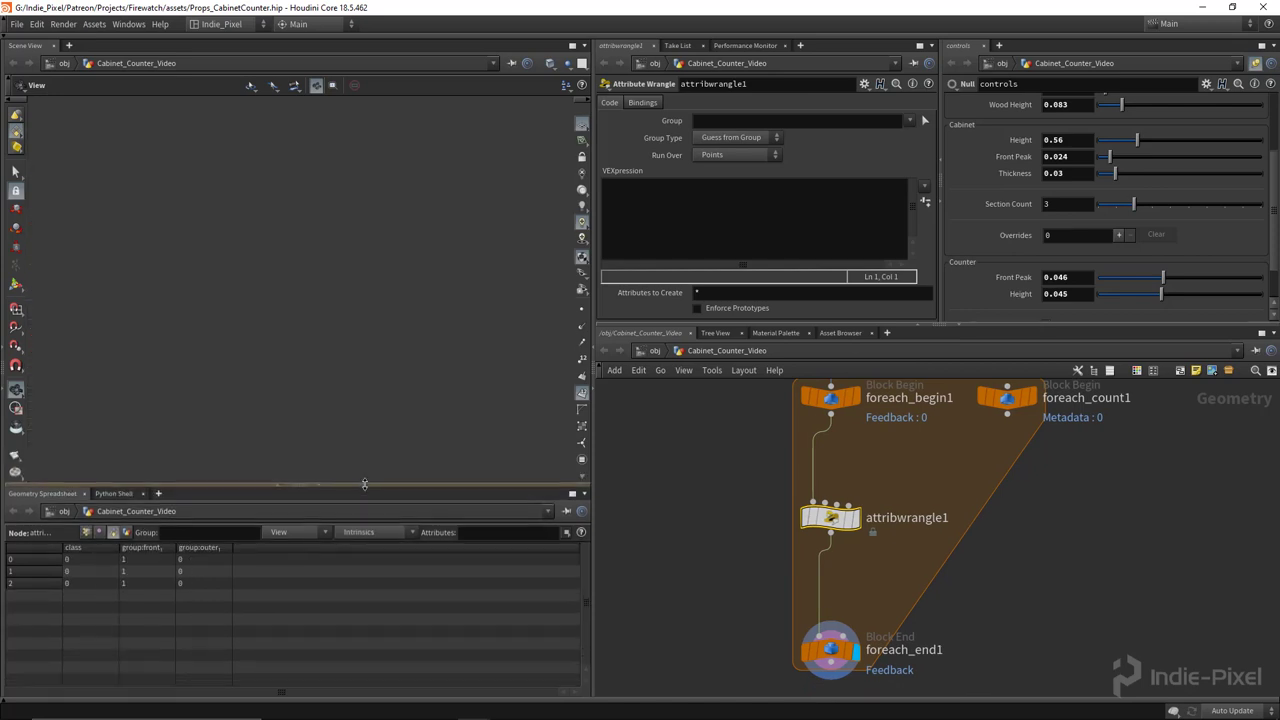
drag(270, 519, 270, 485)
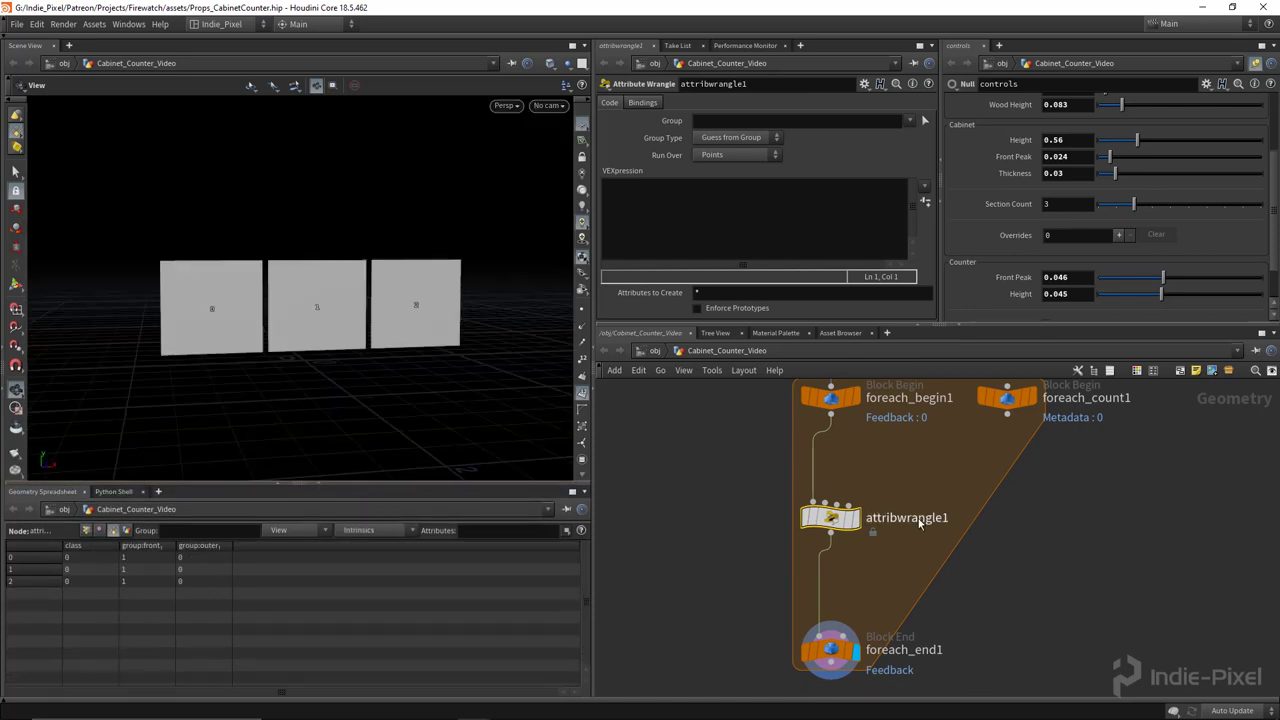
Rename the wrangle node as set_overrides and enlarge the parameter area above the network for code editing
double_click(919, 521)
text(set_)
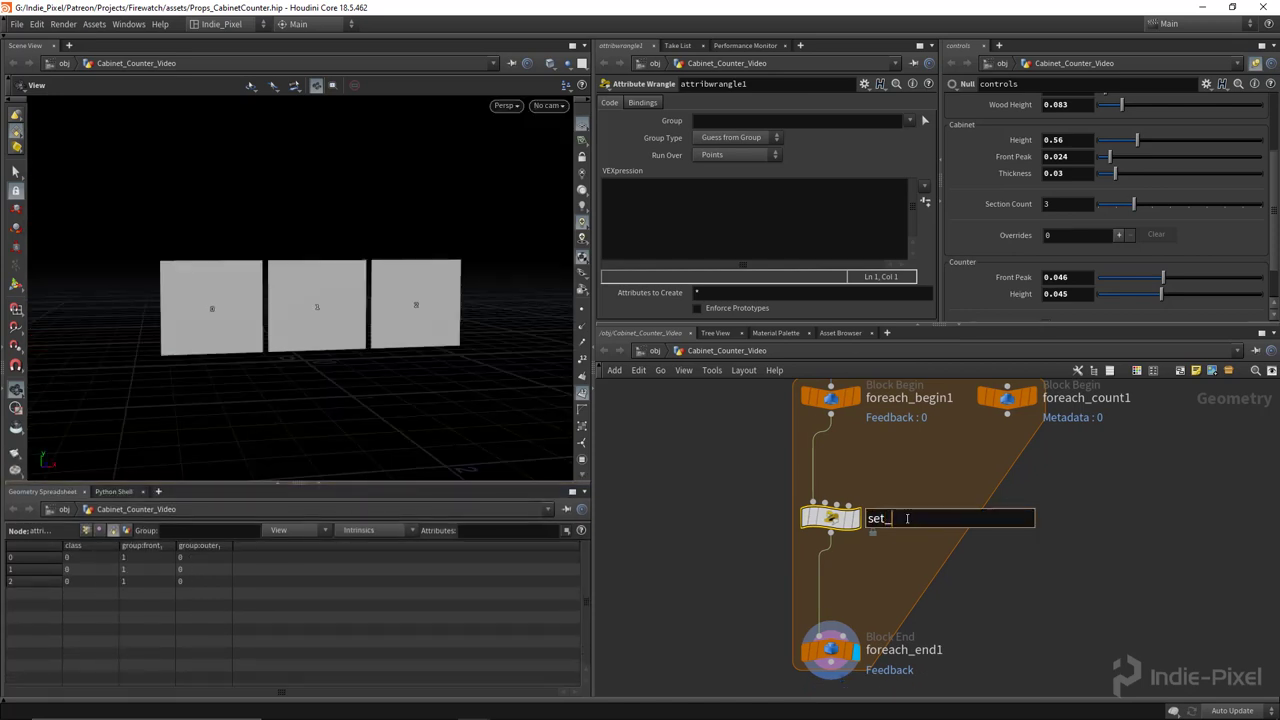
text(overrides)
key(Return)
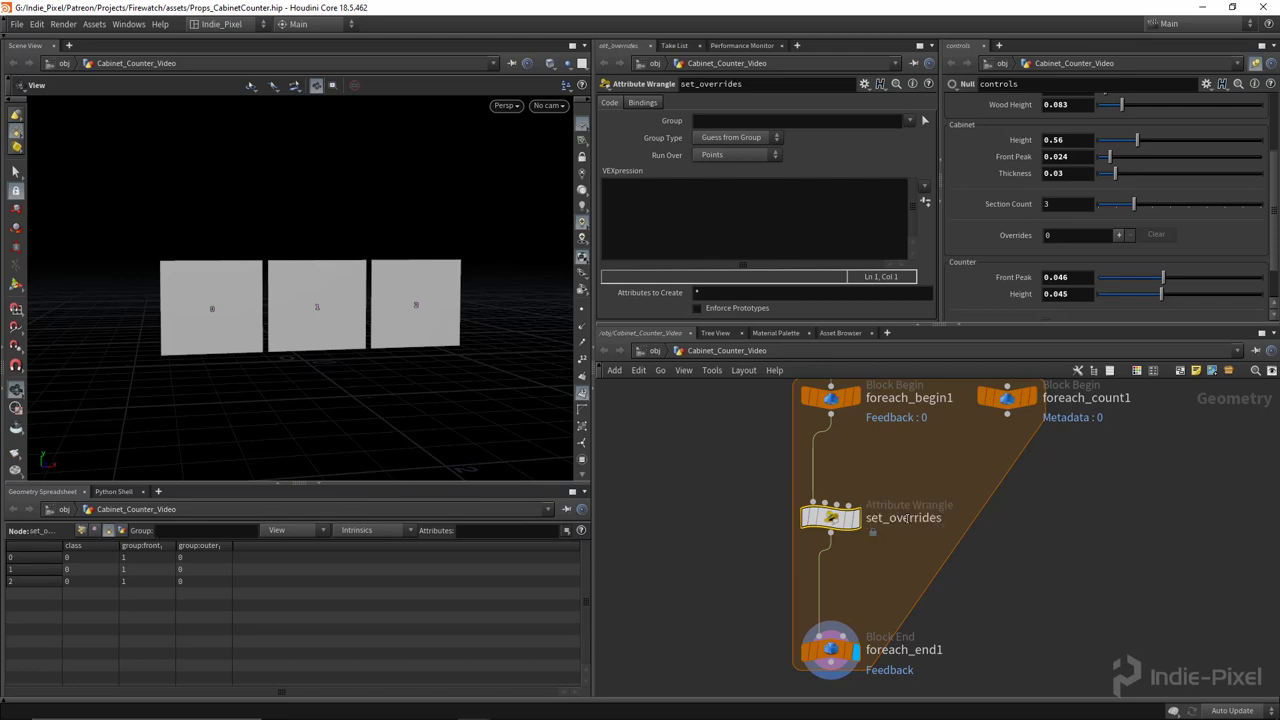
drag(1000, 326, 1000, 277)
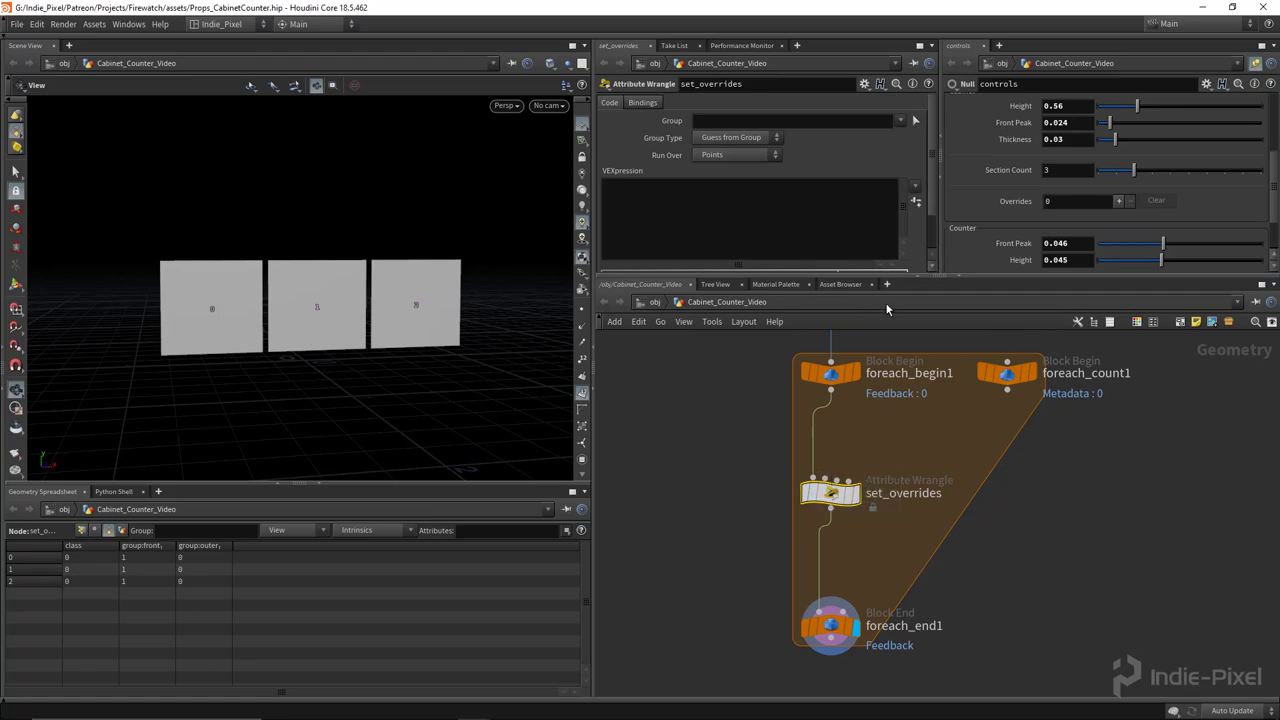
drag(898, 297, 930, 318)
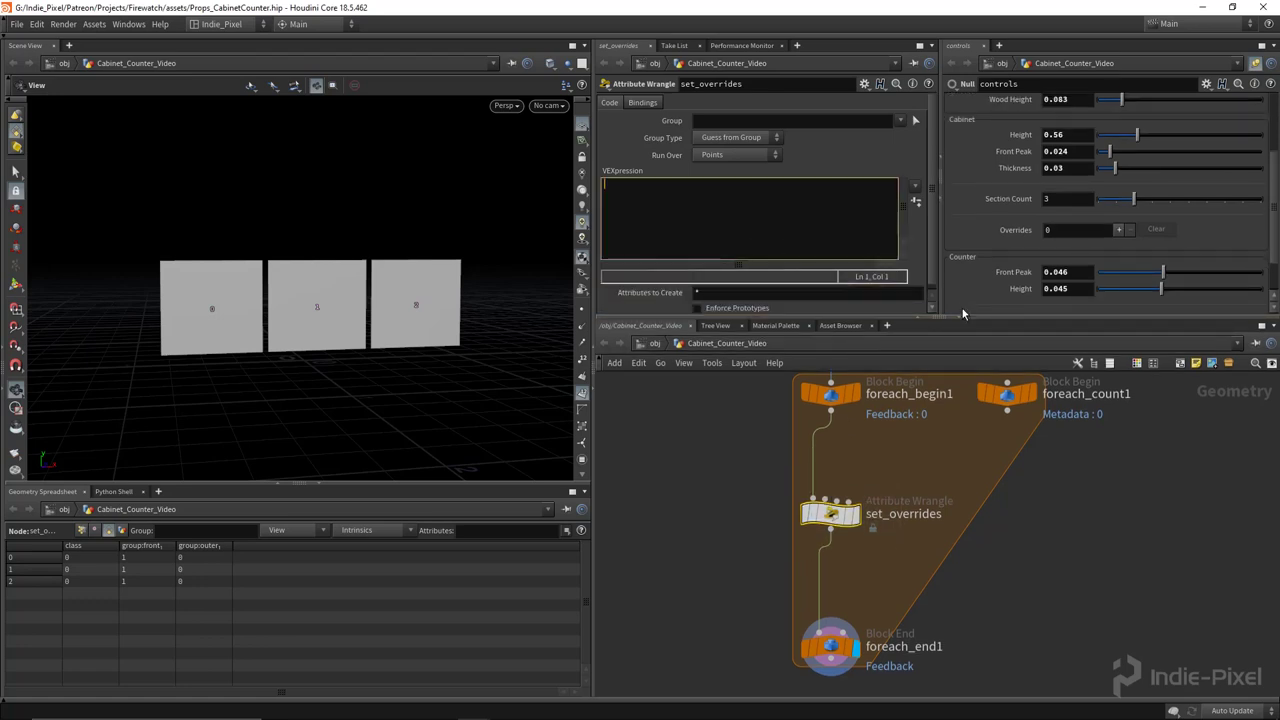
drag(1024, 317, 1024, 396)
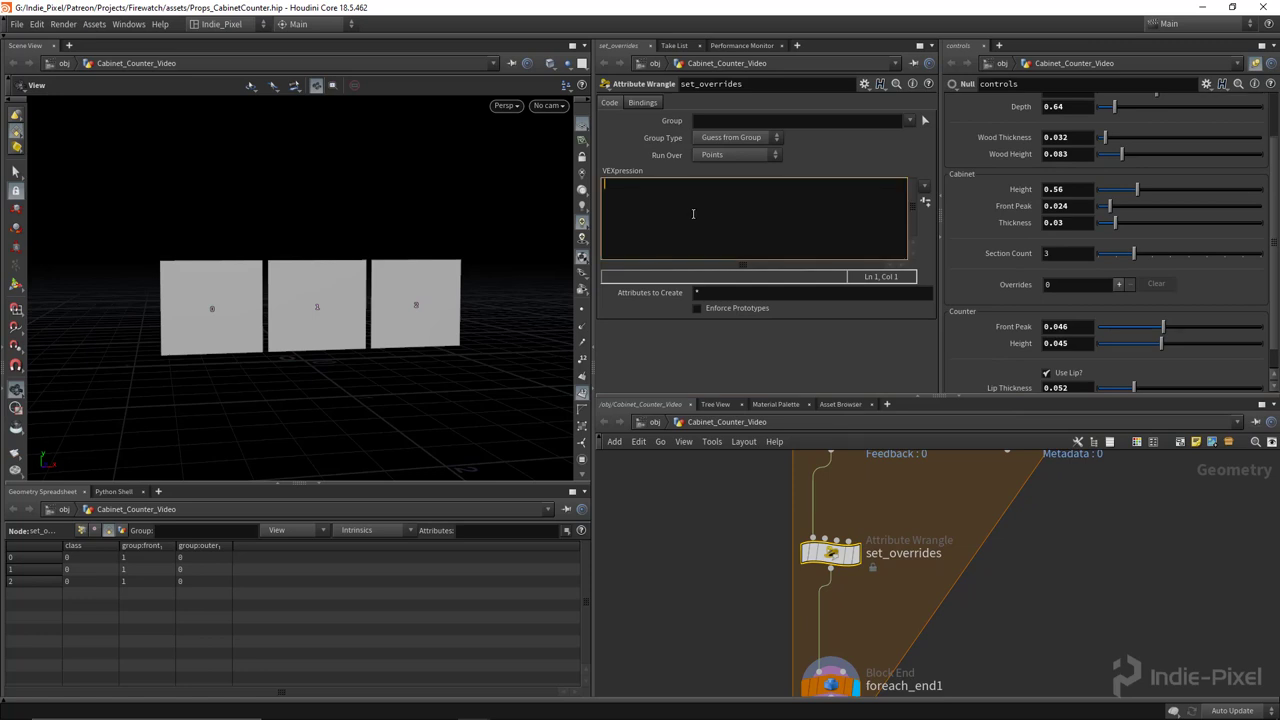
Begin the set_overrides VEX code with "int primid =" and add one Overrides entry on the controls null
text(int primid =)
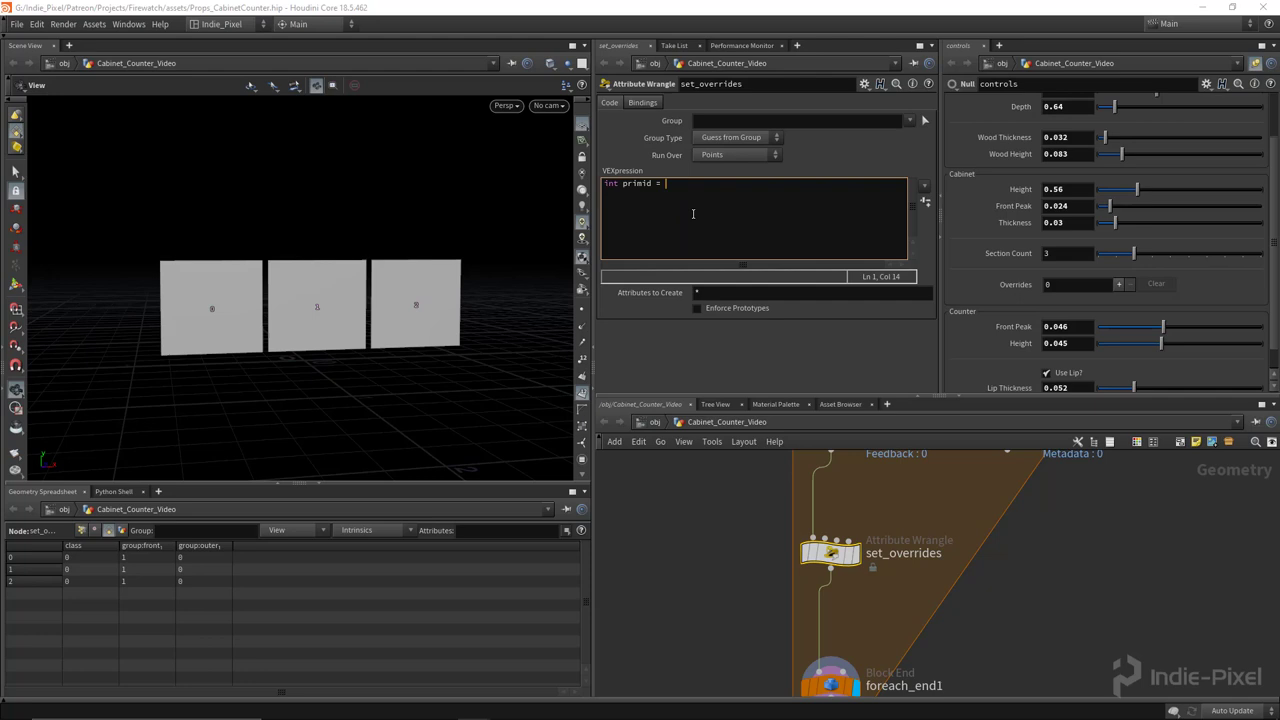
click(1117, 284)
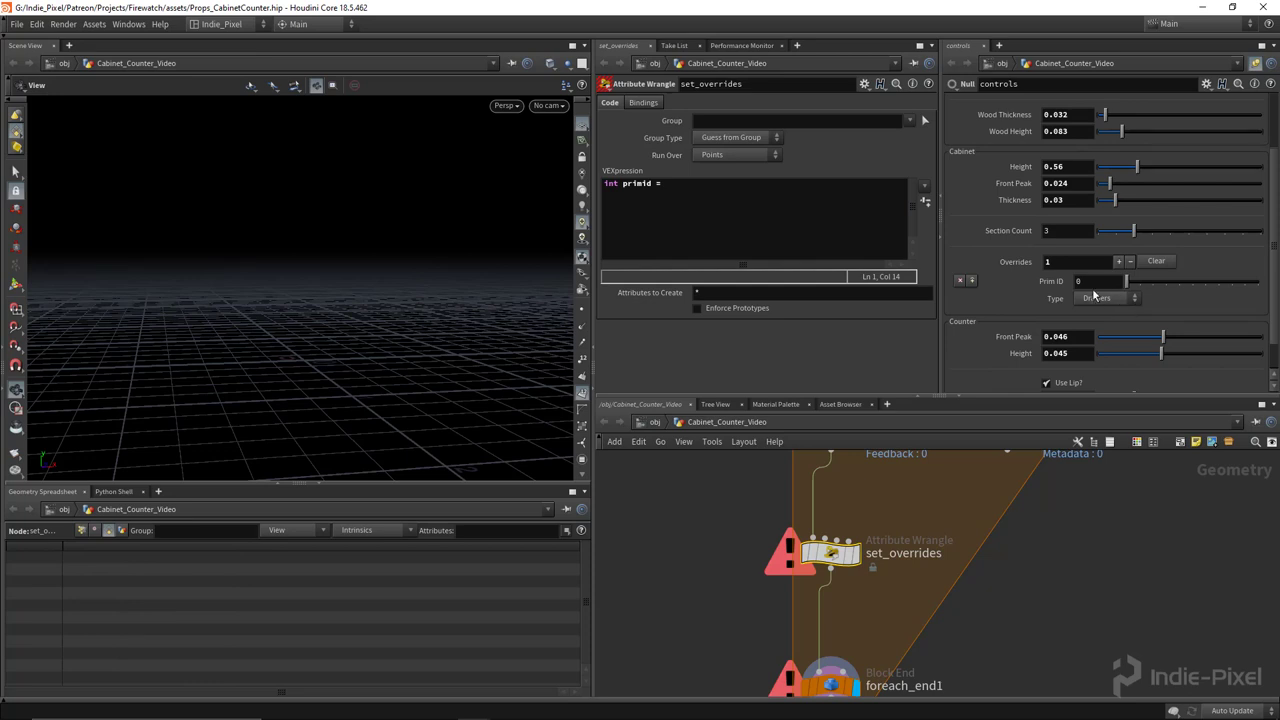
click(1090, 281)
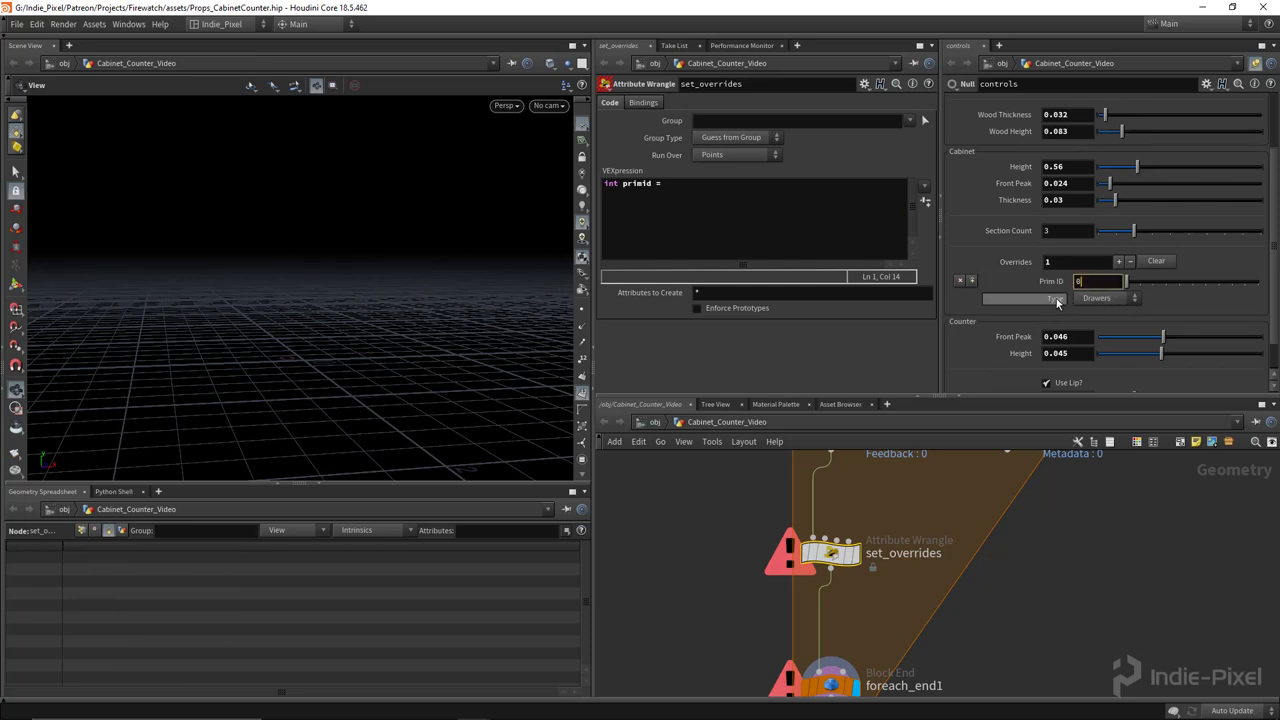
Complete the first VEX line of set_overrides as int primid = chi("prim_id"); and start a new line
click(678, 183)
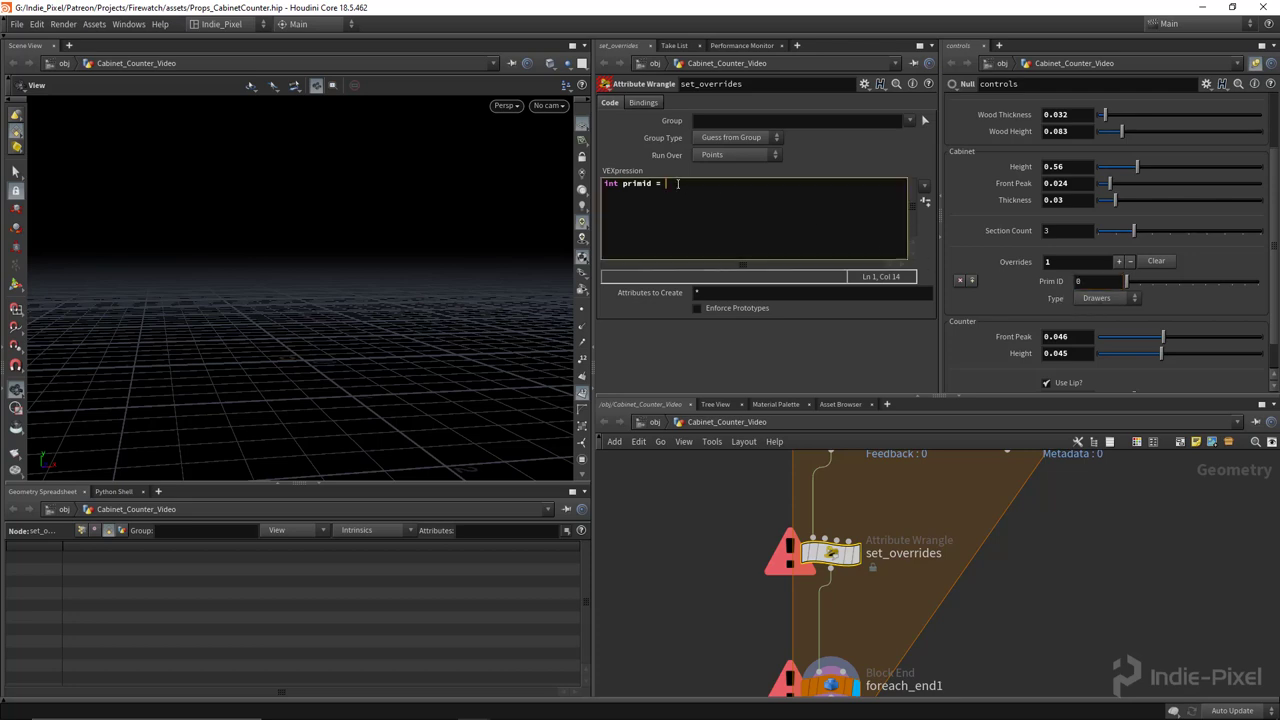
text(chi())
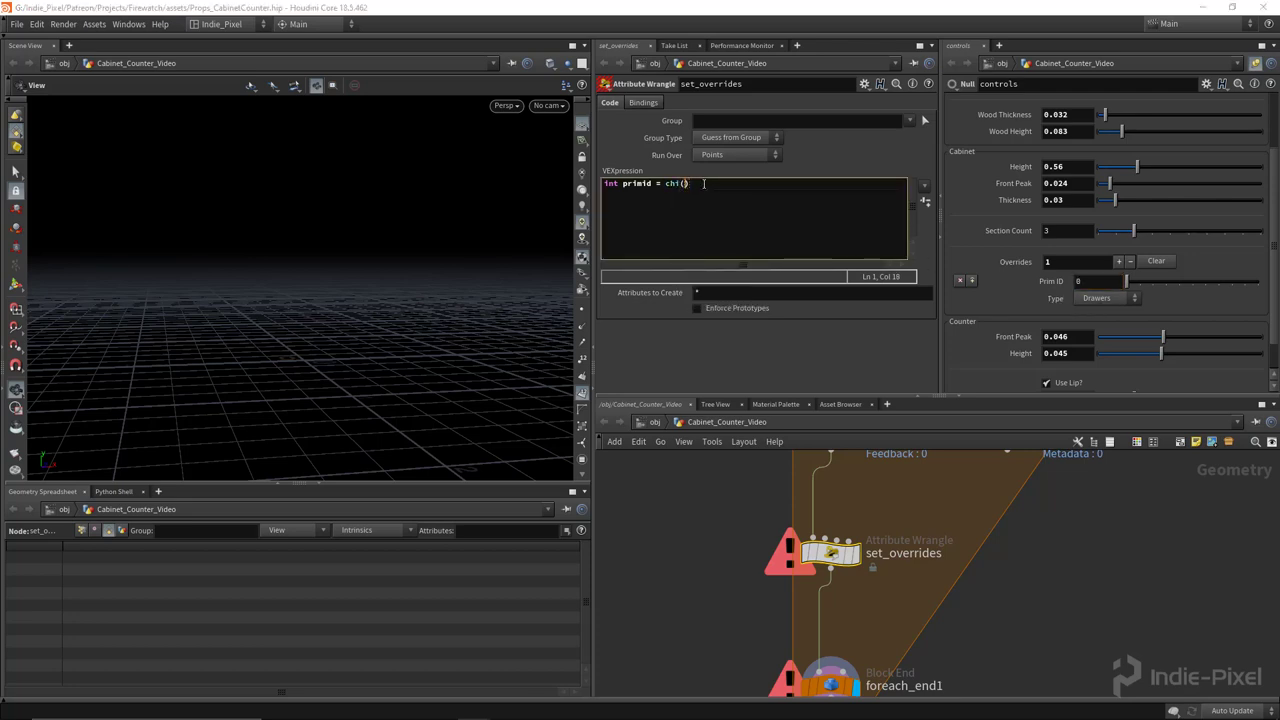
text("prim)
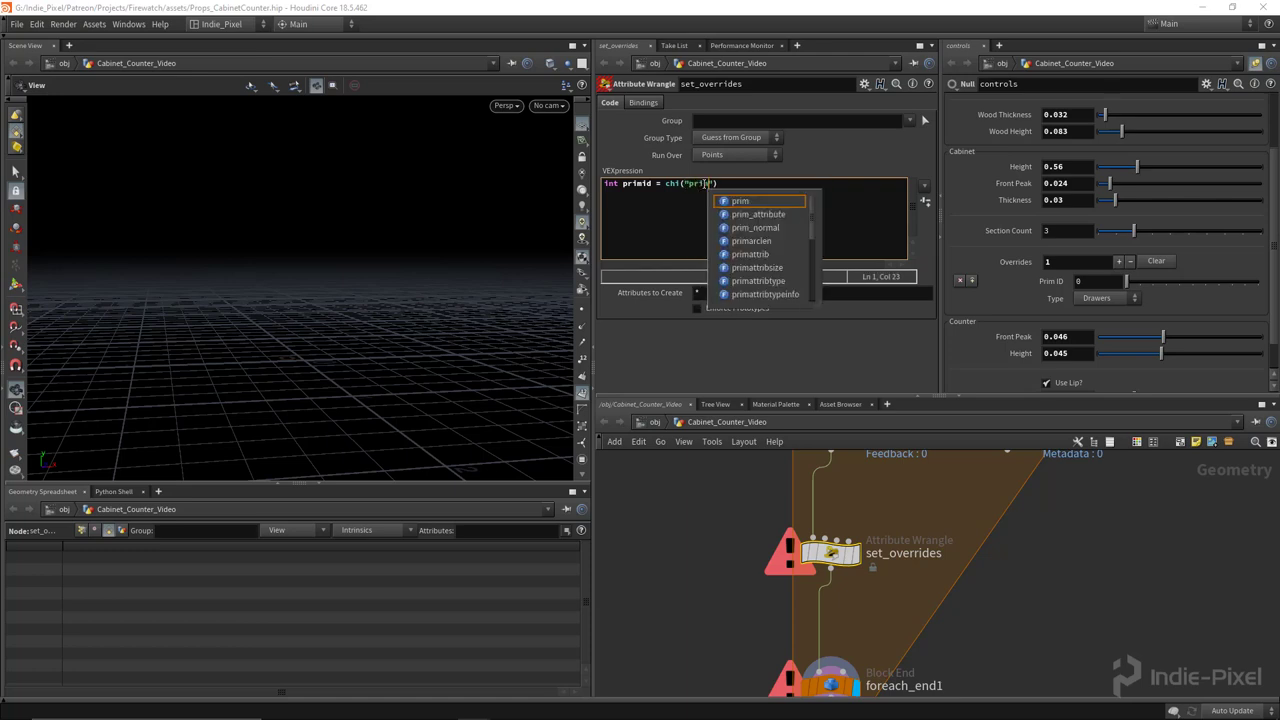
text(_id")
text(;)
key(Return)
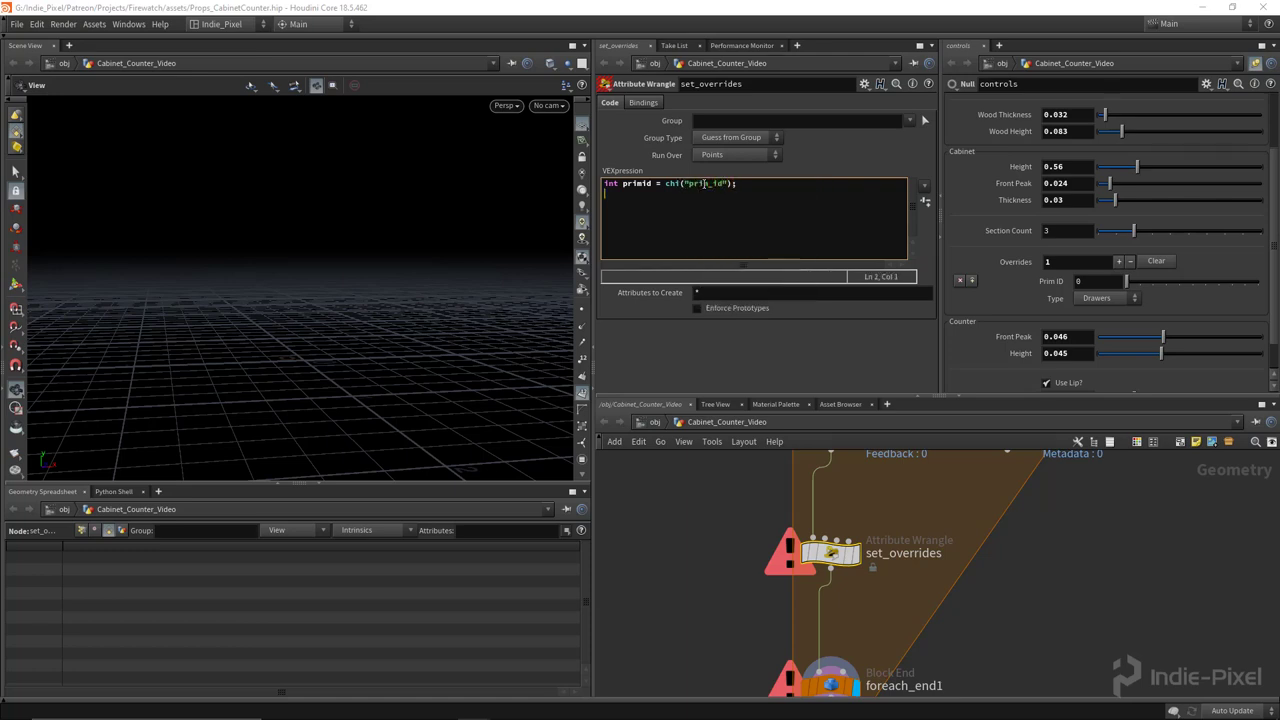
Add the line int type = chi("type"); to the set_overrides code and create the parameters for both channel references
text(int type = chi)
text(())
text(type");)
click(925, 201)
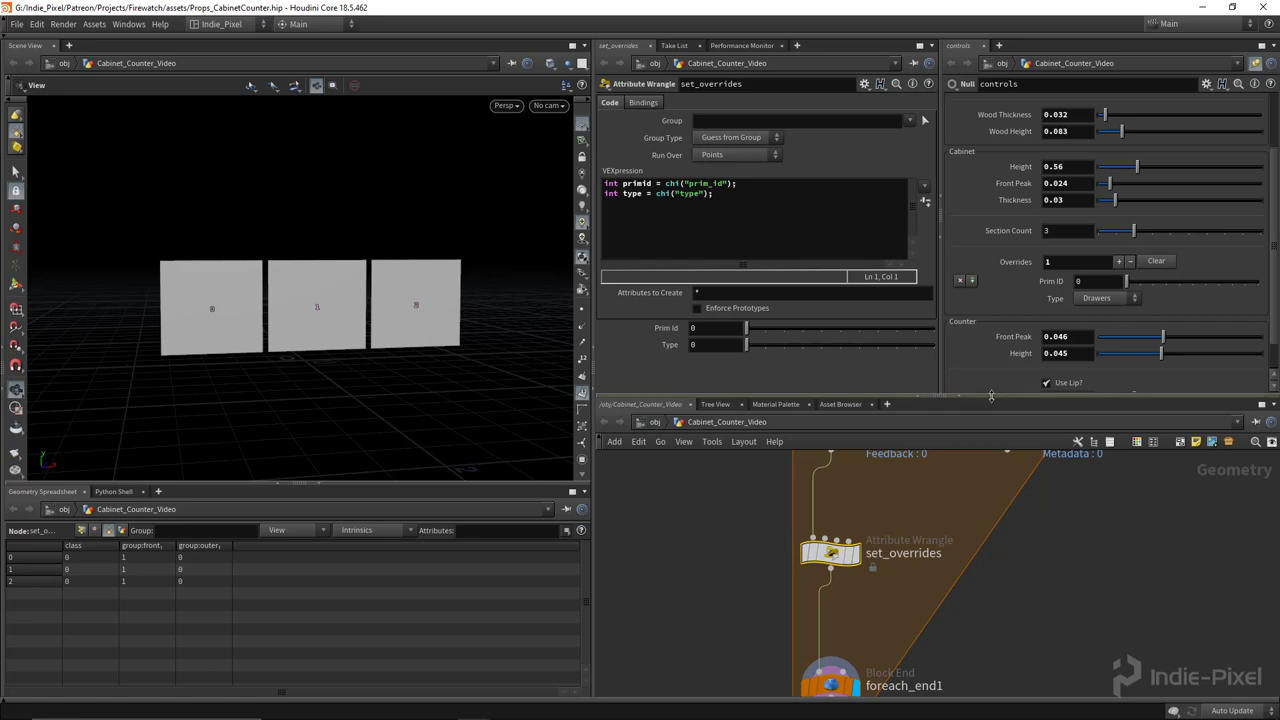
Widen the parameter area and begin the Prim Id expression of set_overrides as ch(strcat("../controls/"))
drag(986, 393, 986, 386)
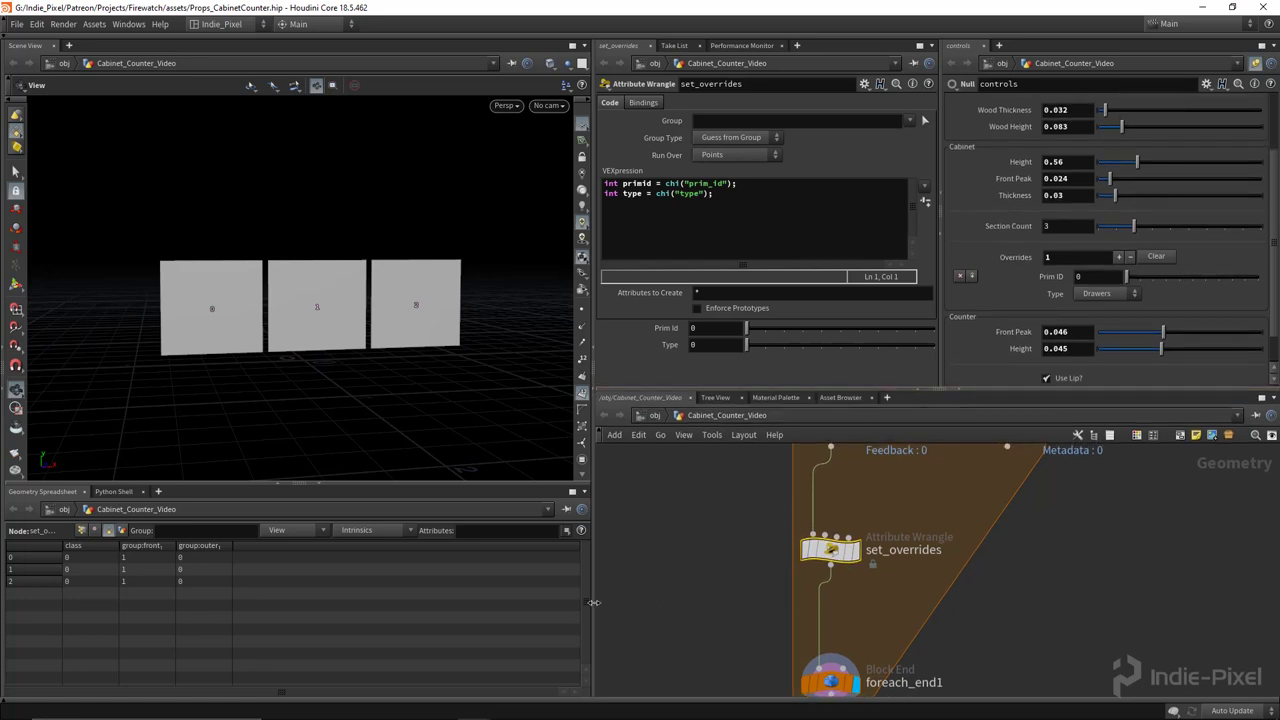
drag(594, 602, 536, 602)
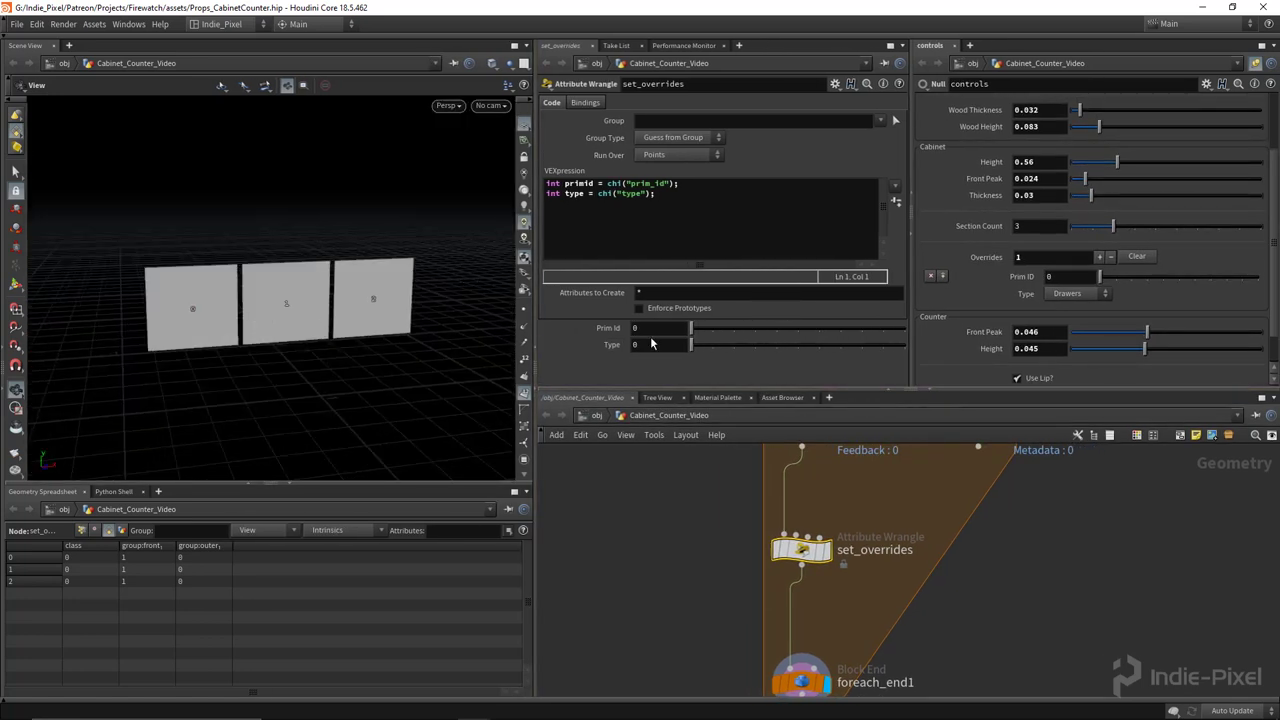
middle_drag(930, 503, 938, 521)
scroll(920, 522, down, 3)
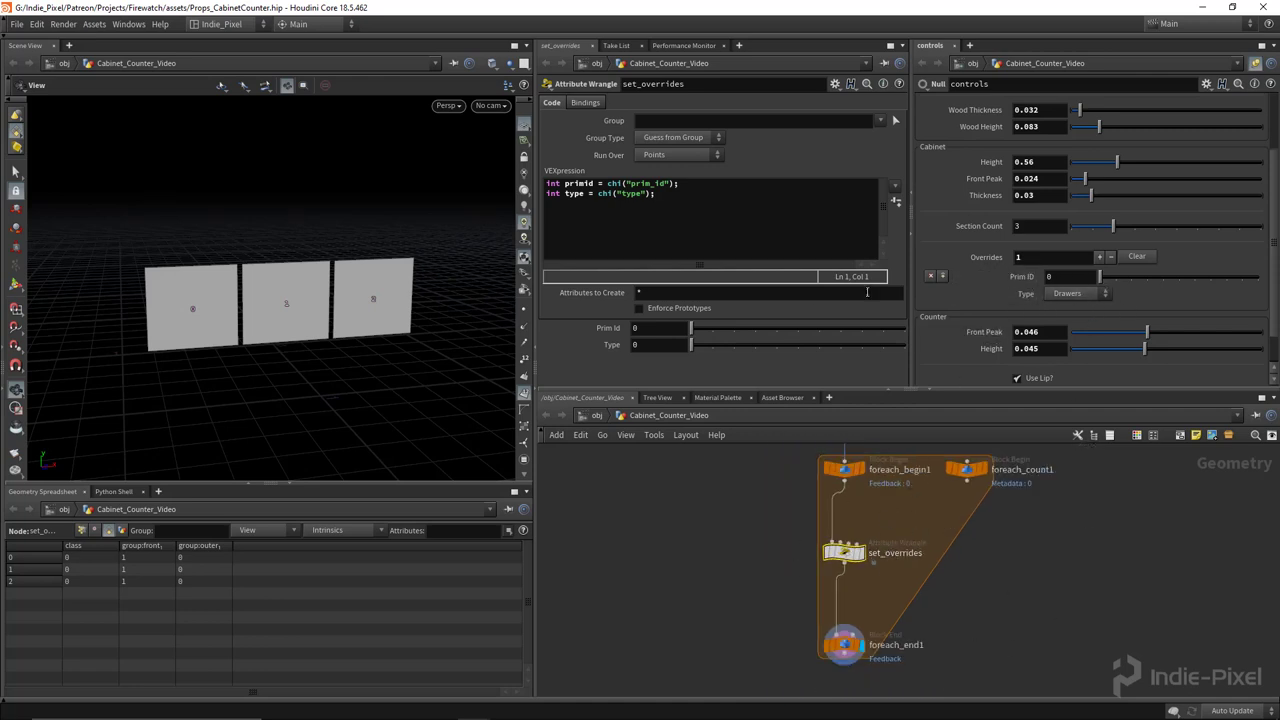
click(645, 327)
text(ch()
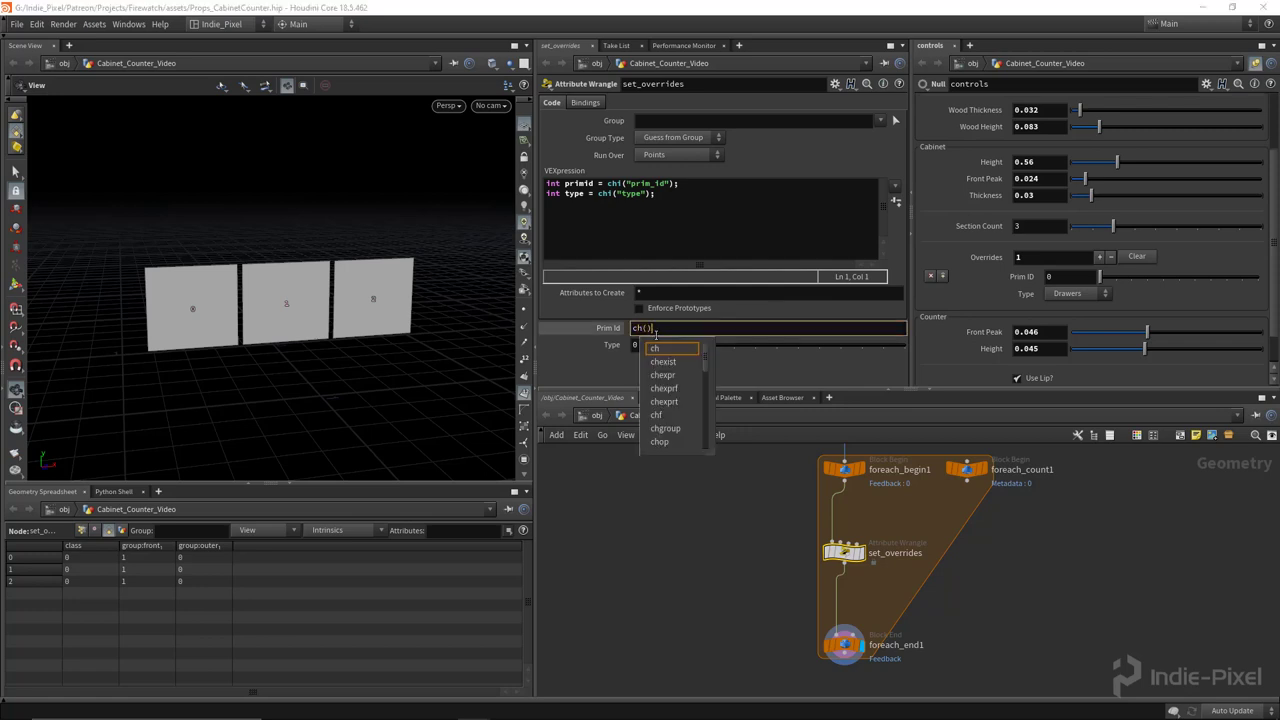
key(Escape)
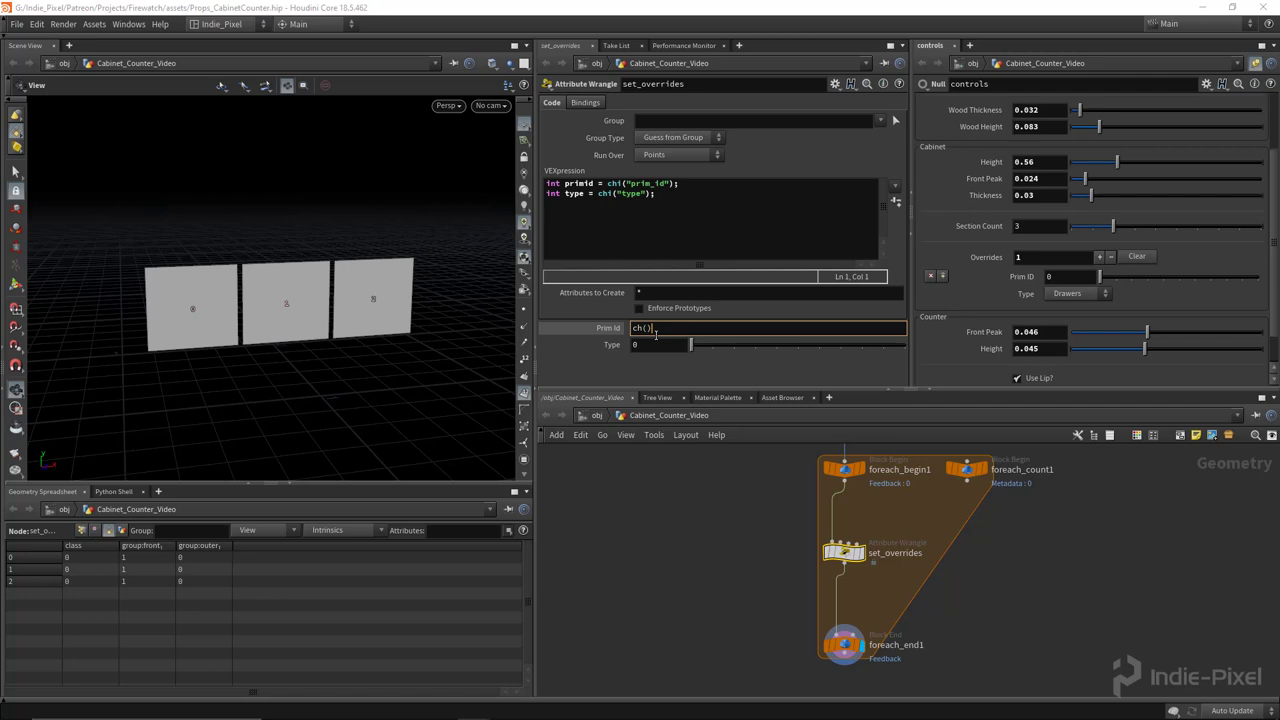
text(strcat)
key(Left)
text("../)
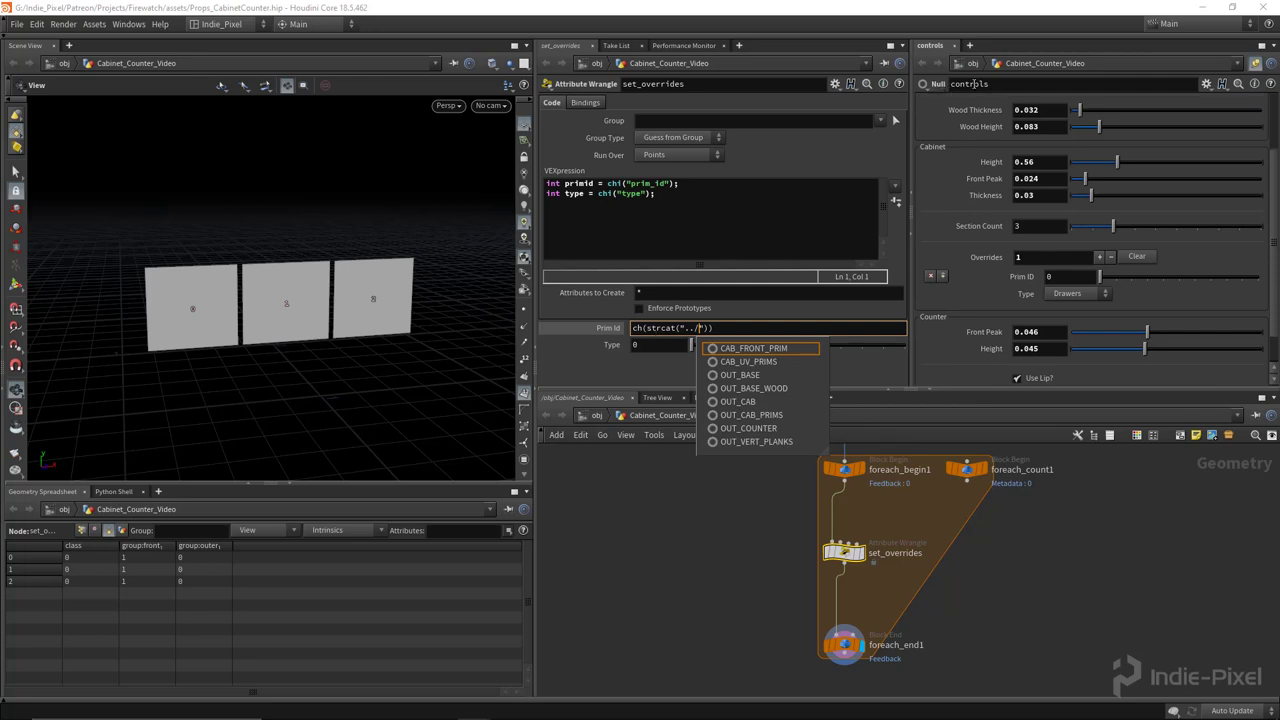
text(controls/)
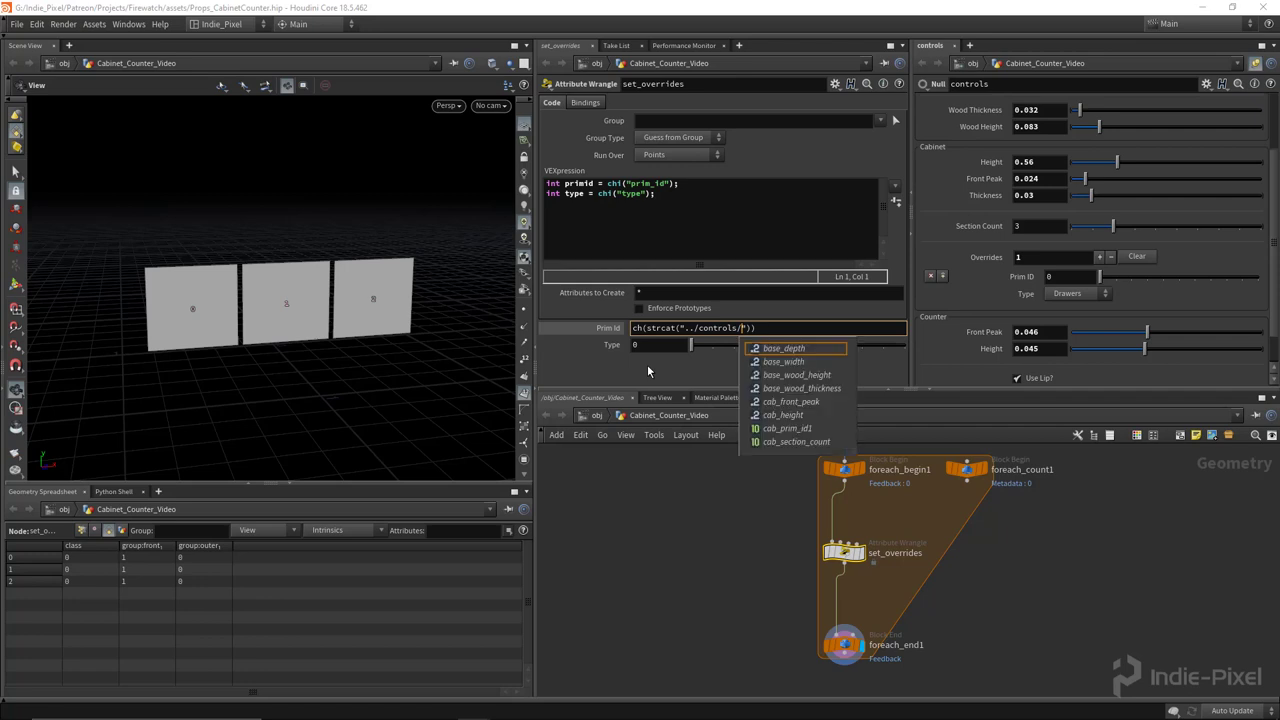
Extend the path in the Prim Id expression to ../controls/cab_prim_id without the trailing number, and add a comma for strcat's second argument
key(Down)
key(Down)
key(Down)
key(Down)
key(Down)
key(Down)
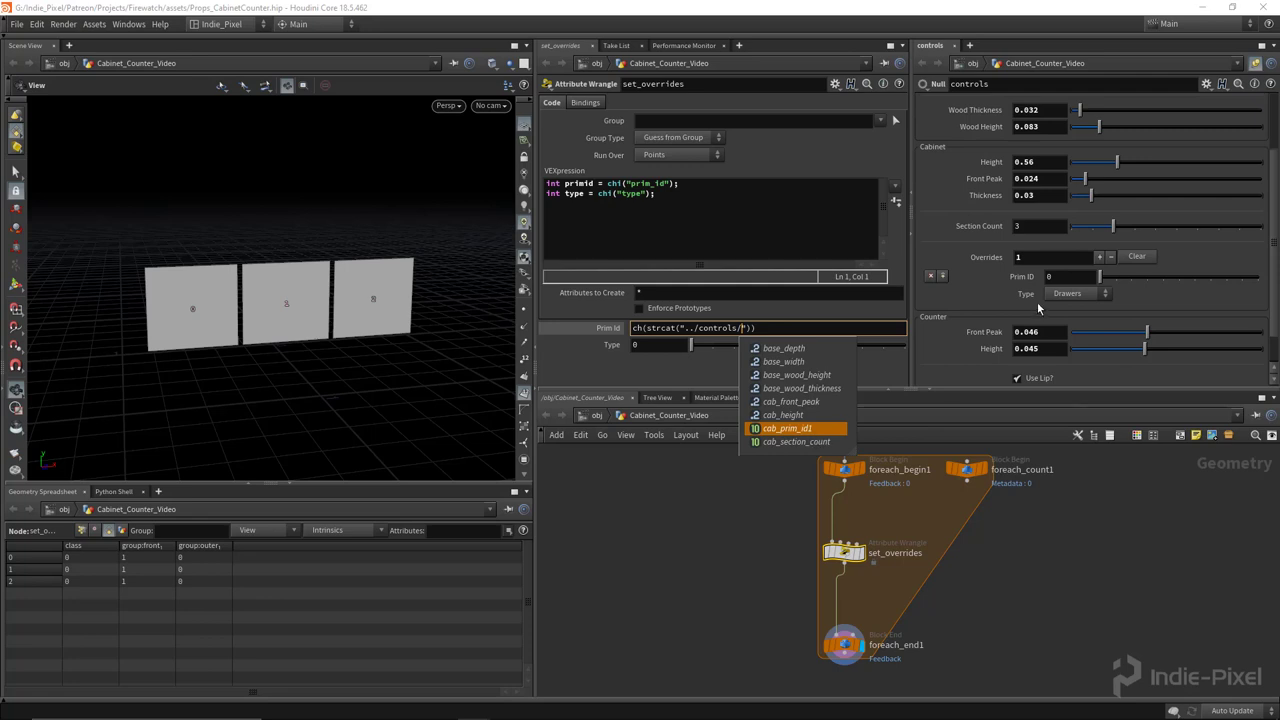
click(803, 428)
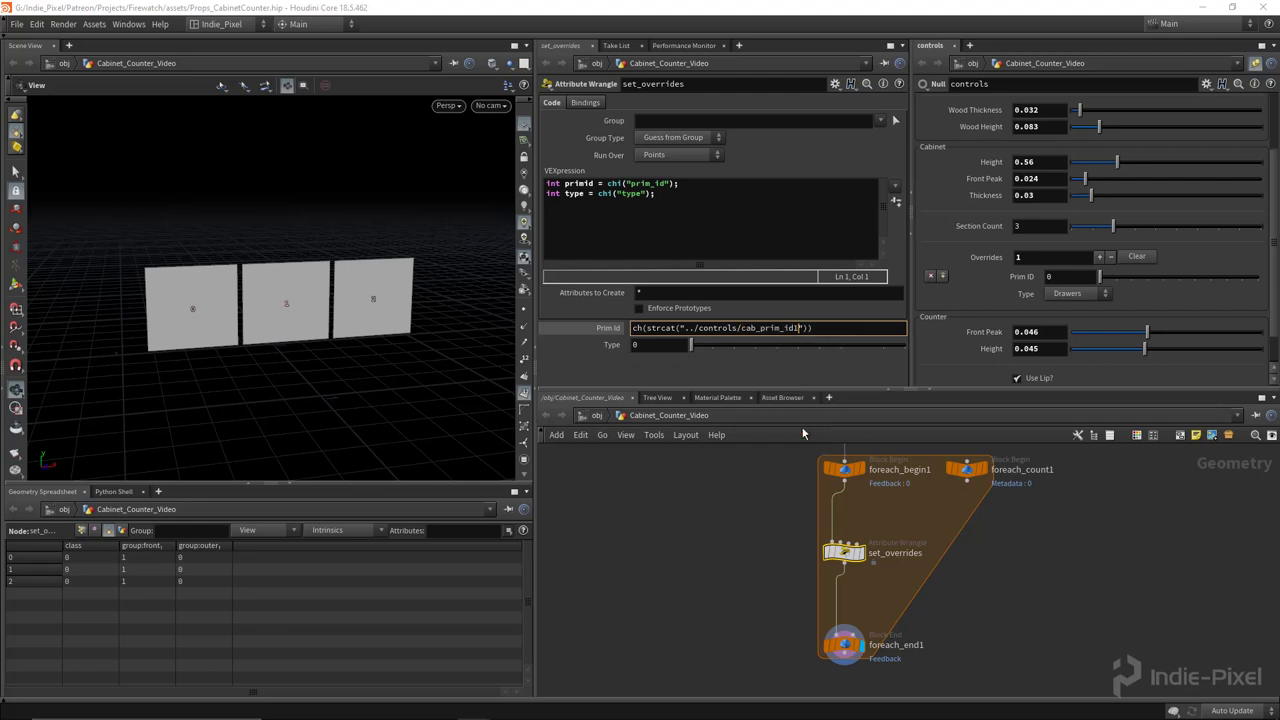
key(BackSpace)
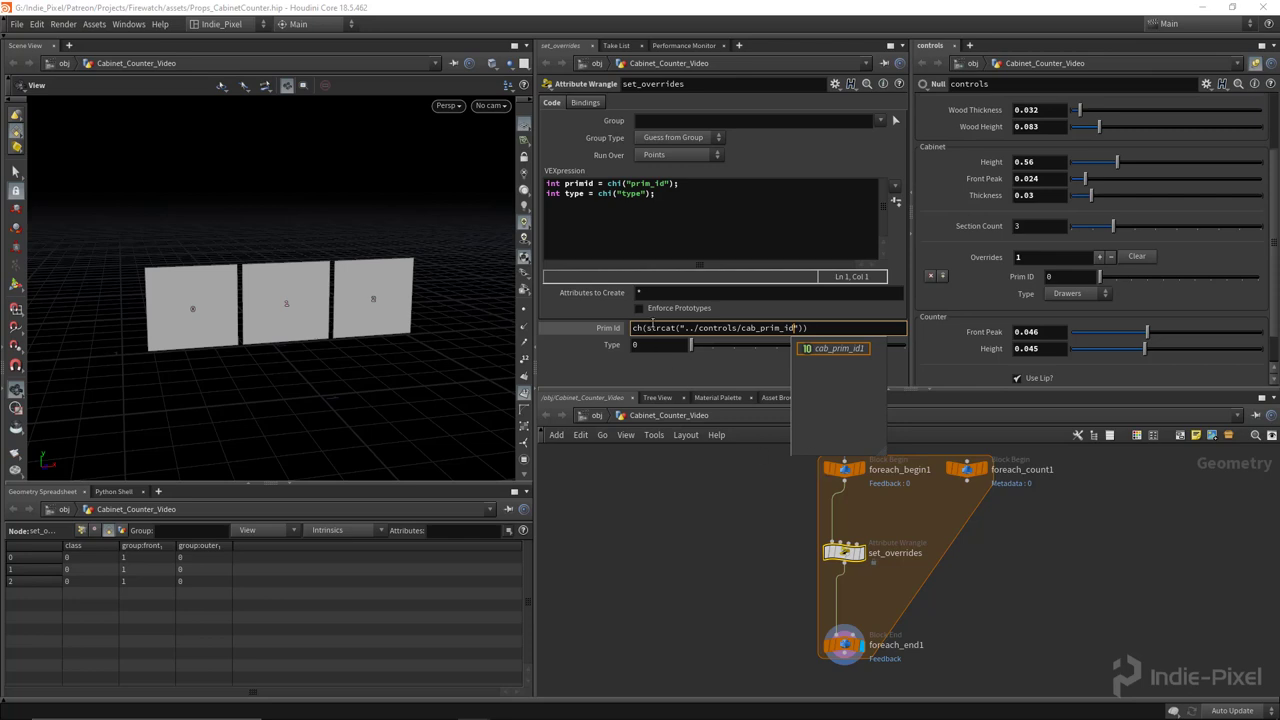
key(Return)
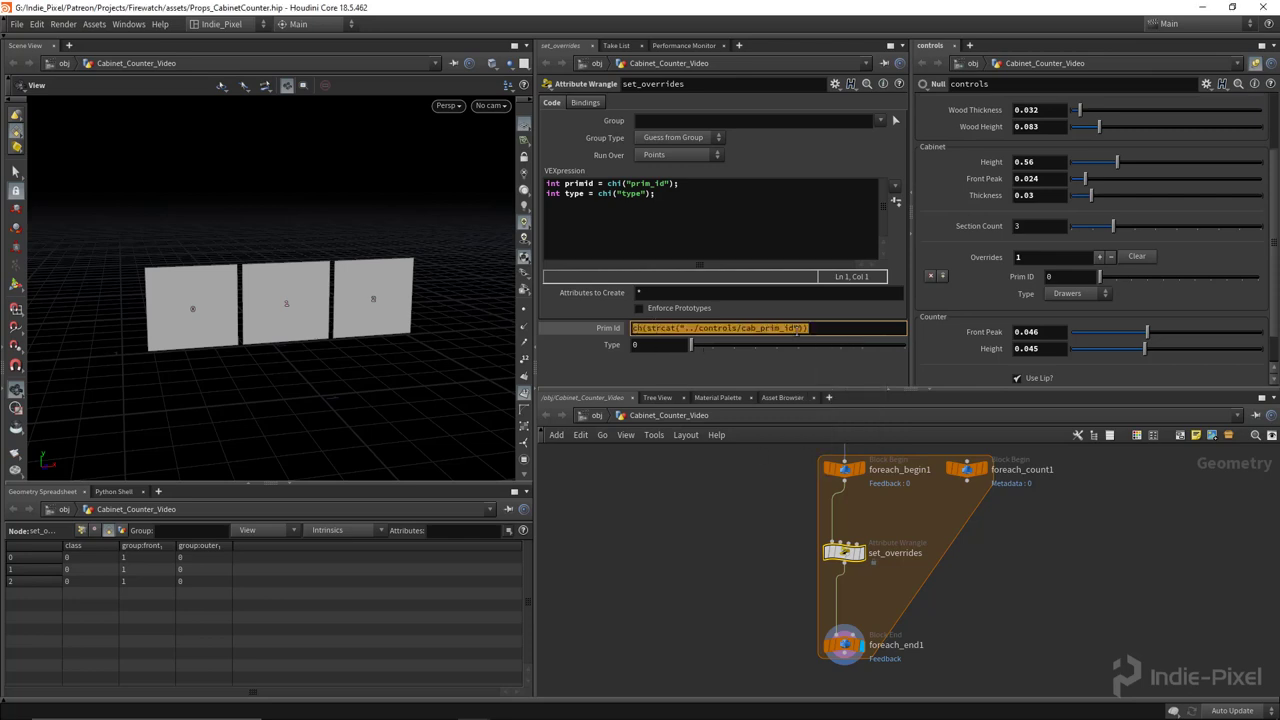
click(801, 328)
text(,)
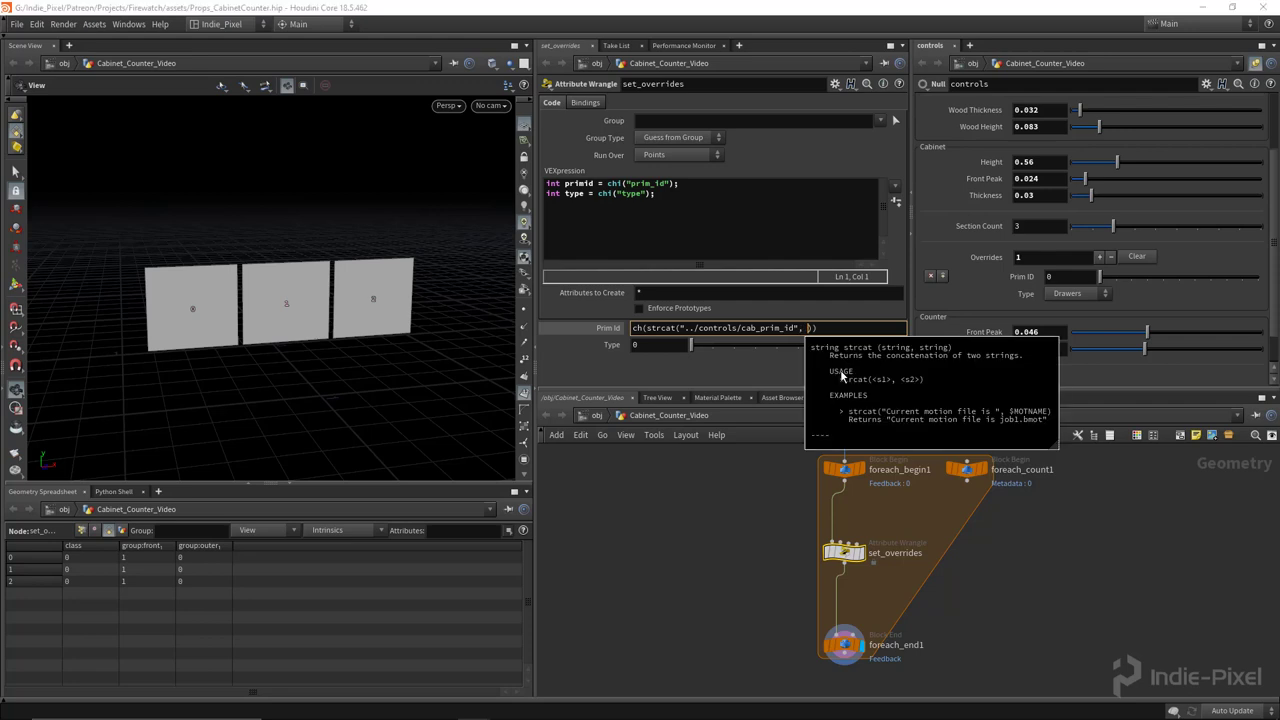
Inspect the detail attributes of the foreach_count1 node in the Geometry Spreadsheet
middle_drag(974, 474, 953, 532)
click(953, 531)
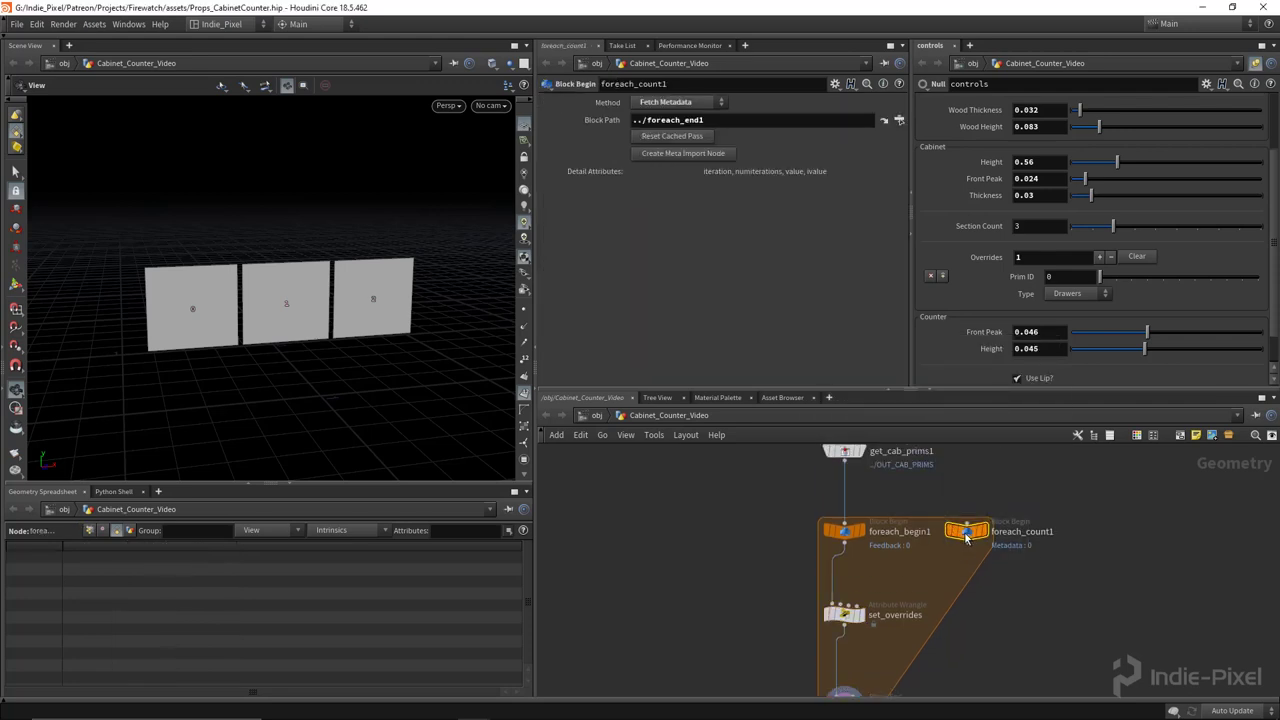
mouse_move(950, 534)
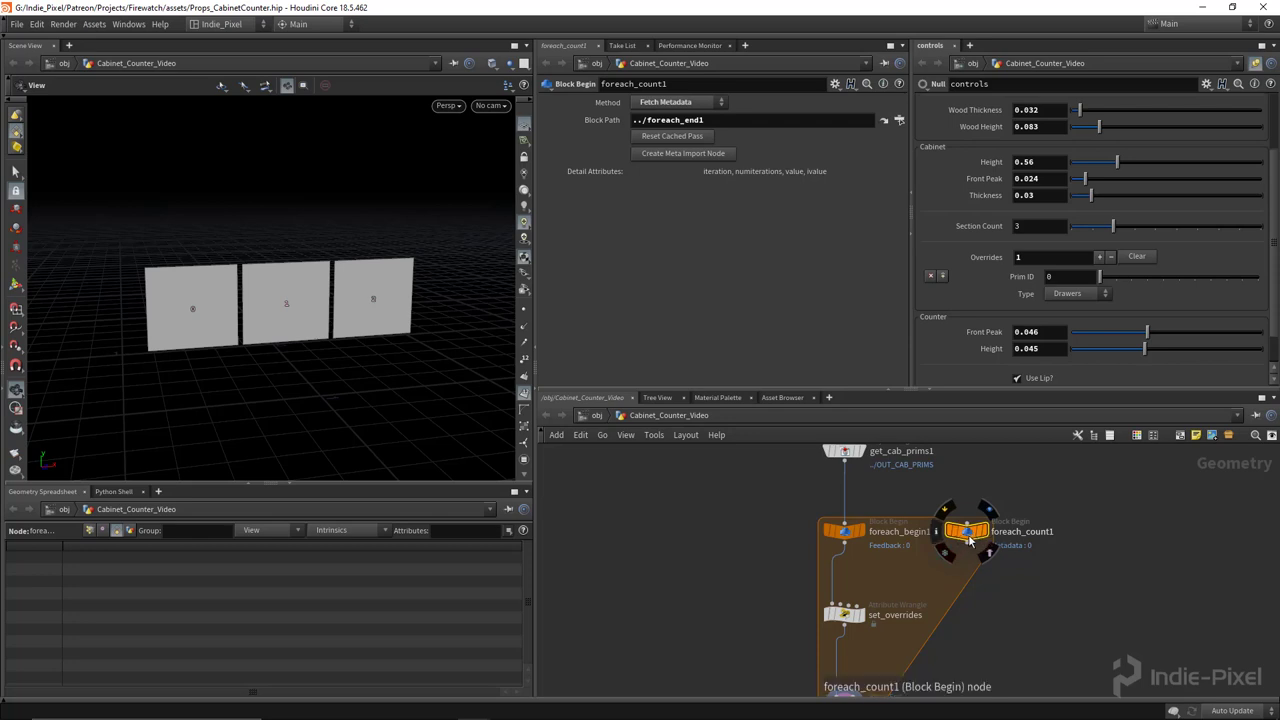
click(129, 530)
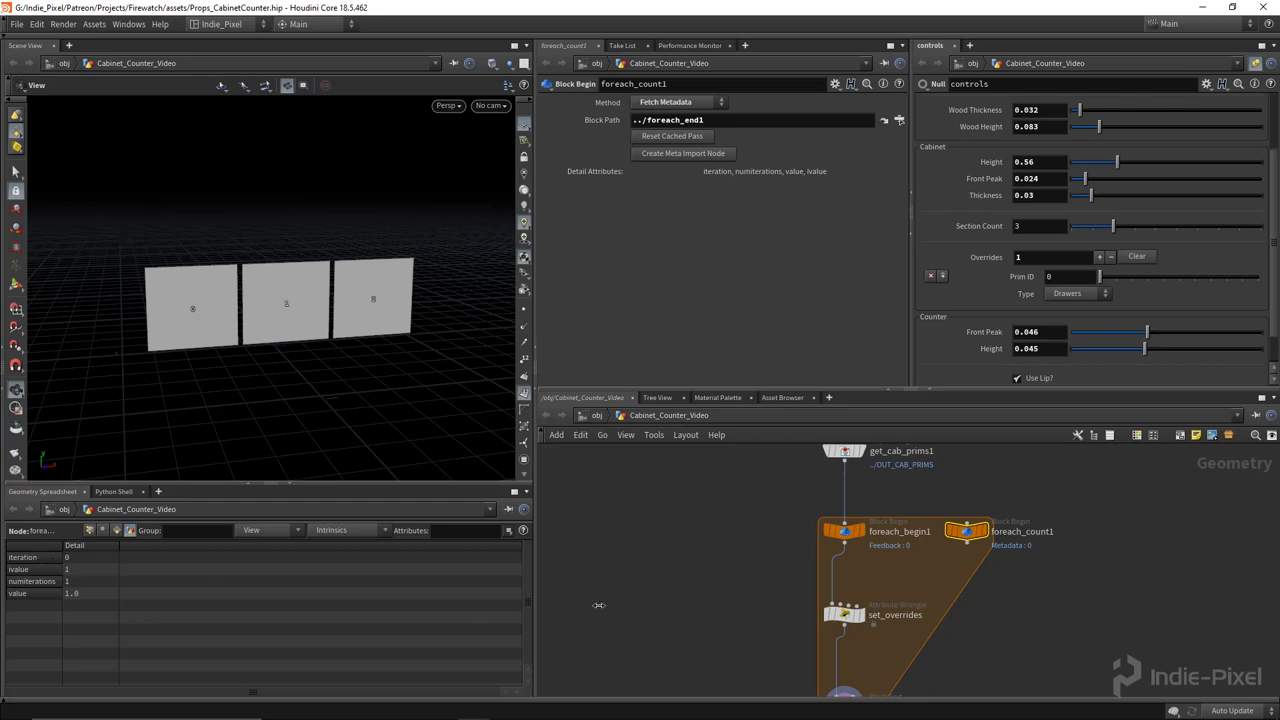
Add a spare input to set_overrides and point it to ../foreach_count1
click(843, 613)
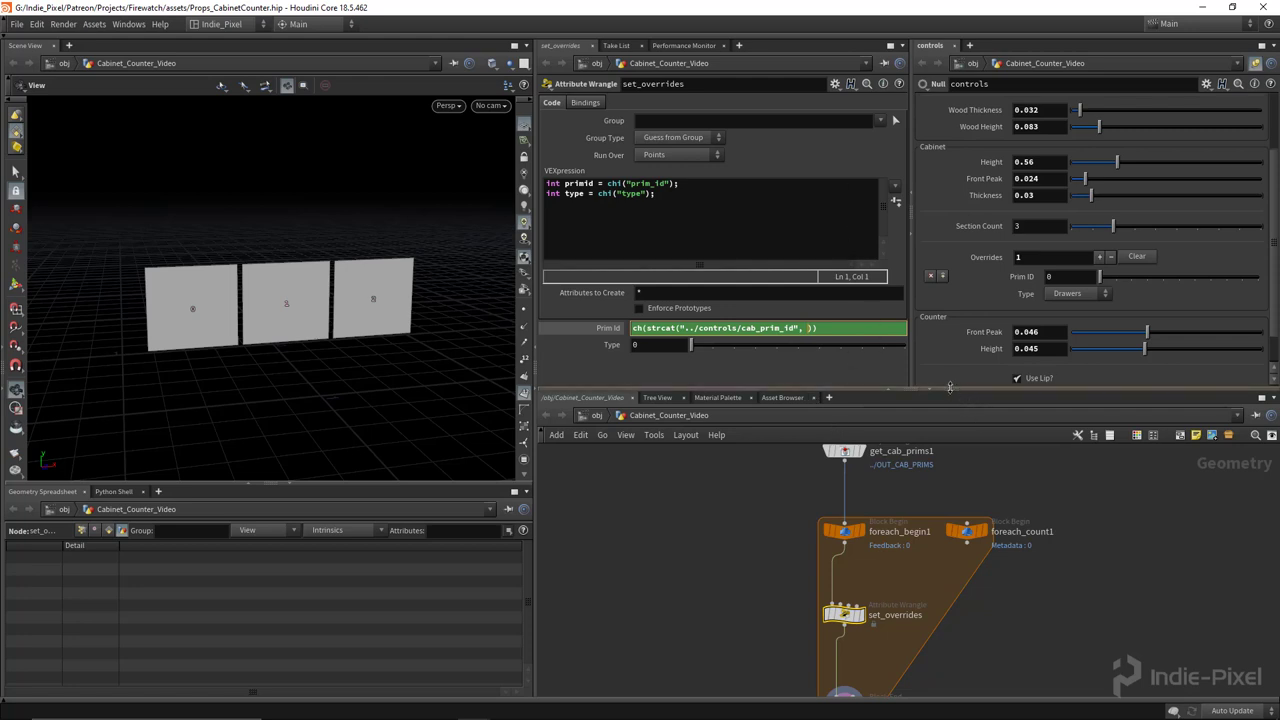
drag(955, 389, 952, 395)
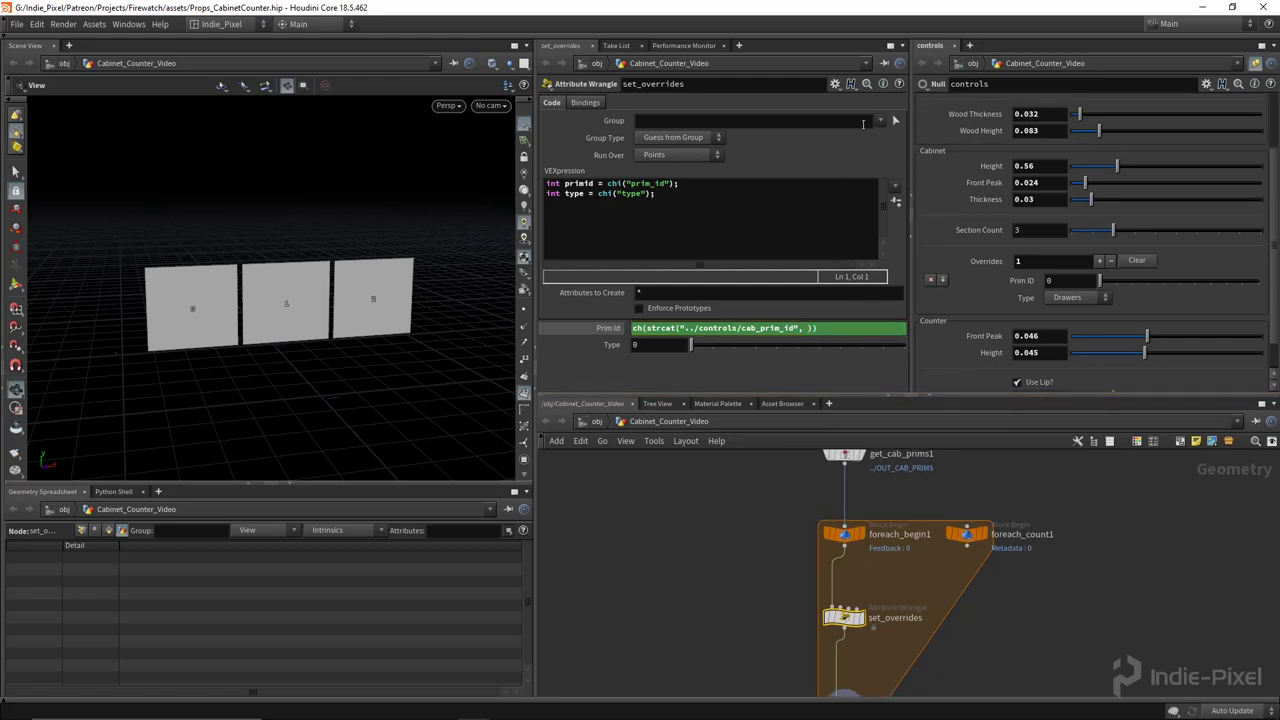
click(835, 84)
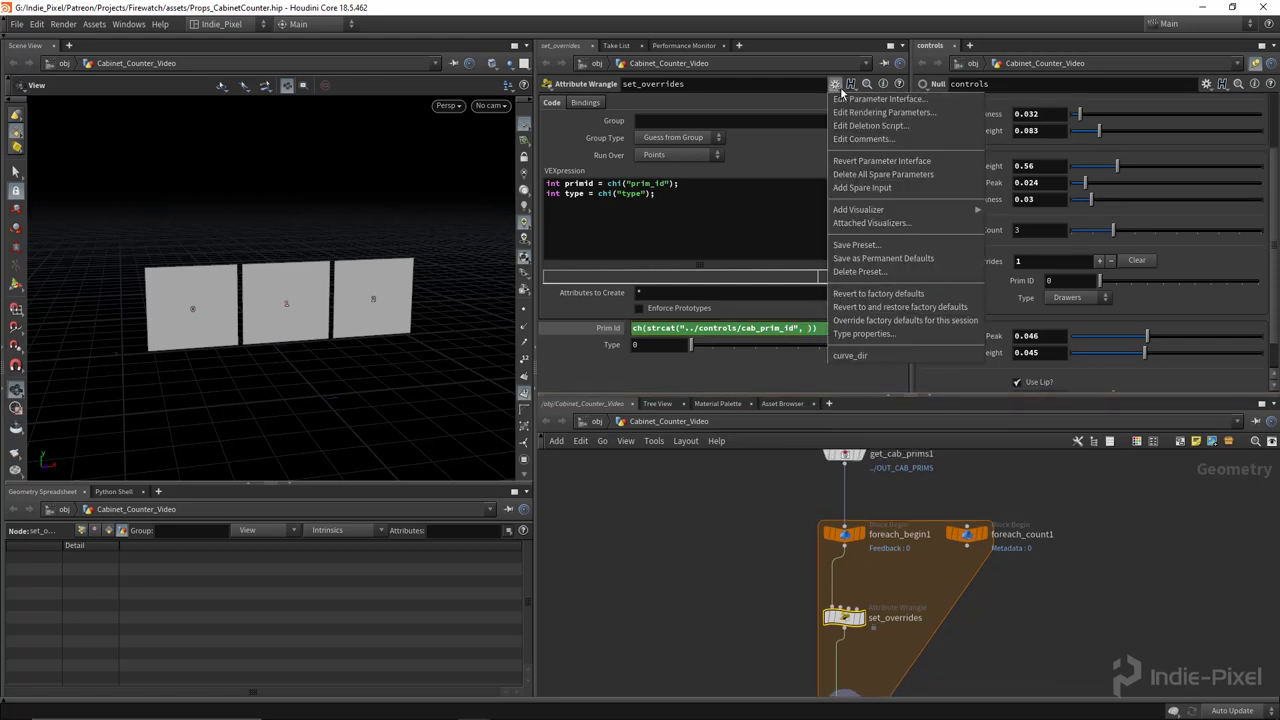
click(866, 189)
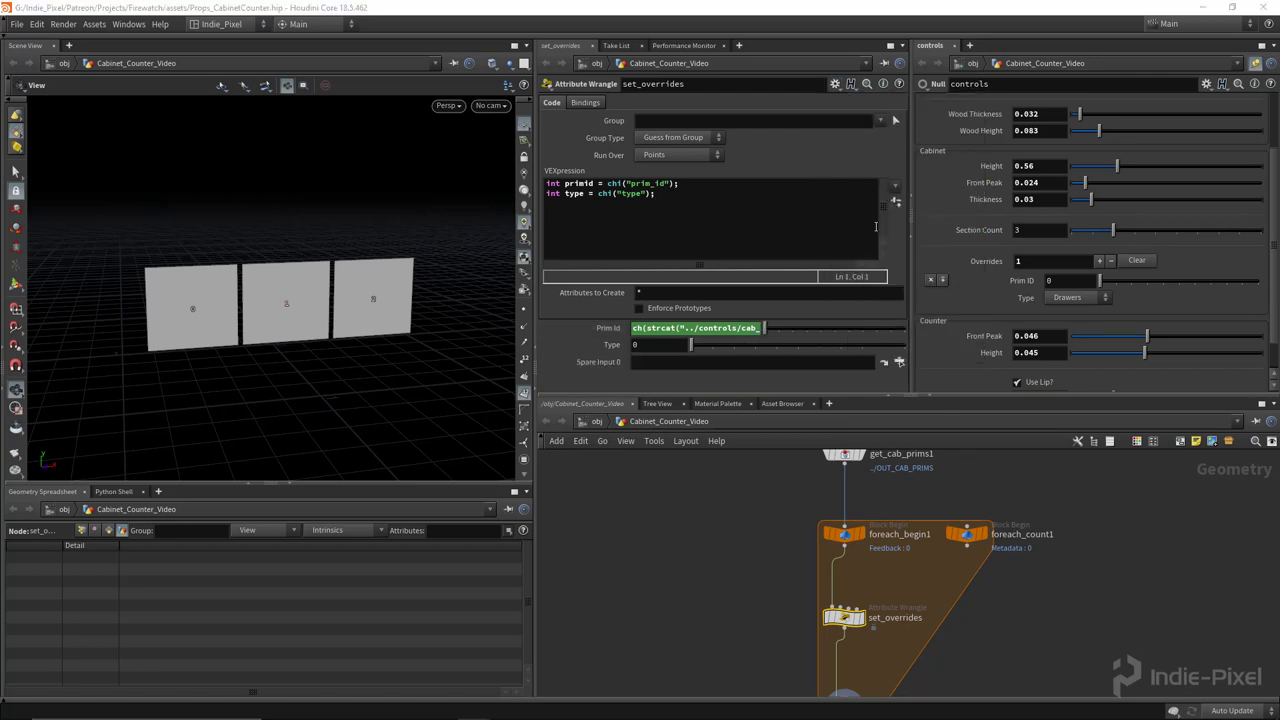
drag(960, 530, 741, 368)
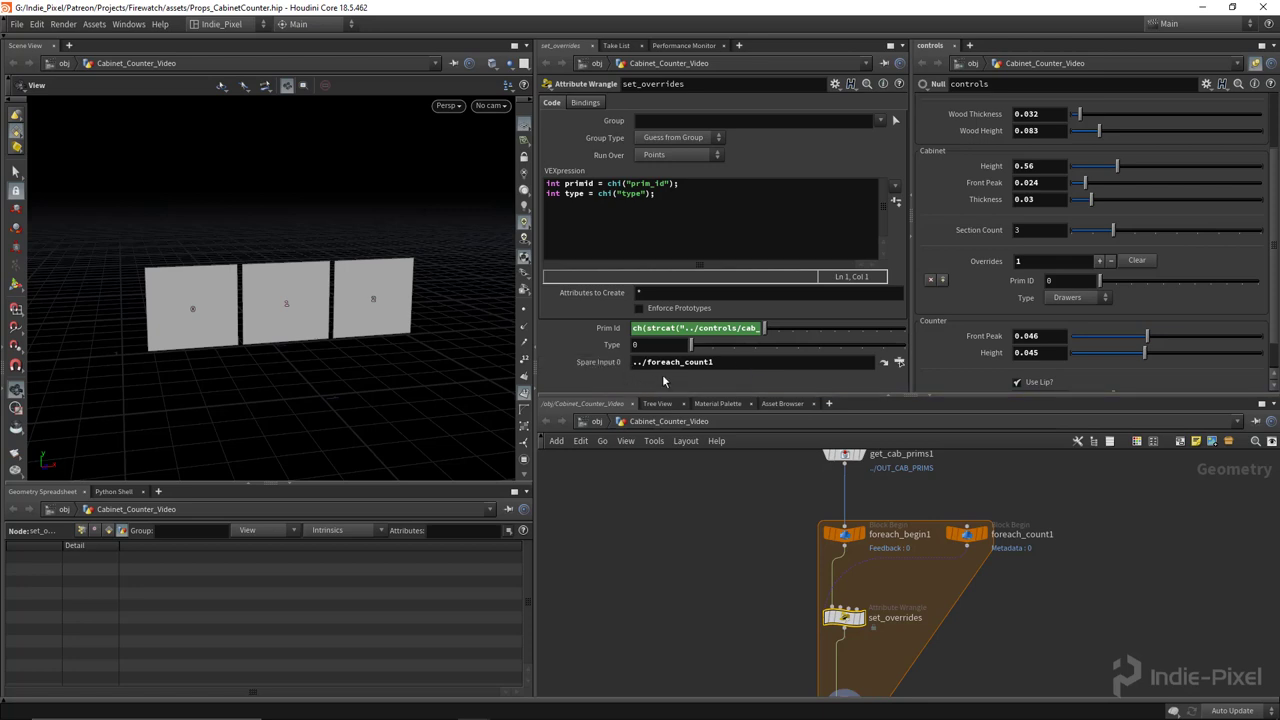
scroll(966, 515, up, 4)
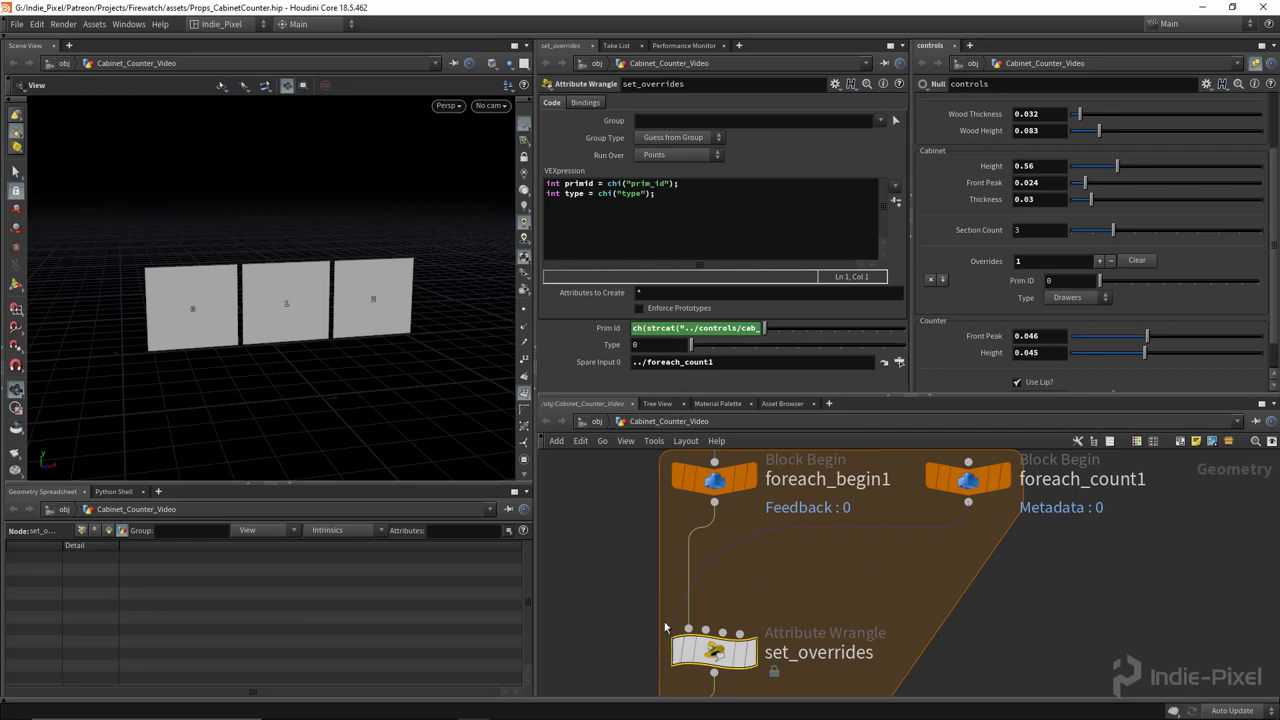
mouse_move(965, 484)
mouse_move(706, 656)
mouse_move(602, 365)
mouse_move(662, 650)
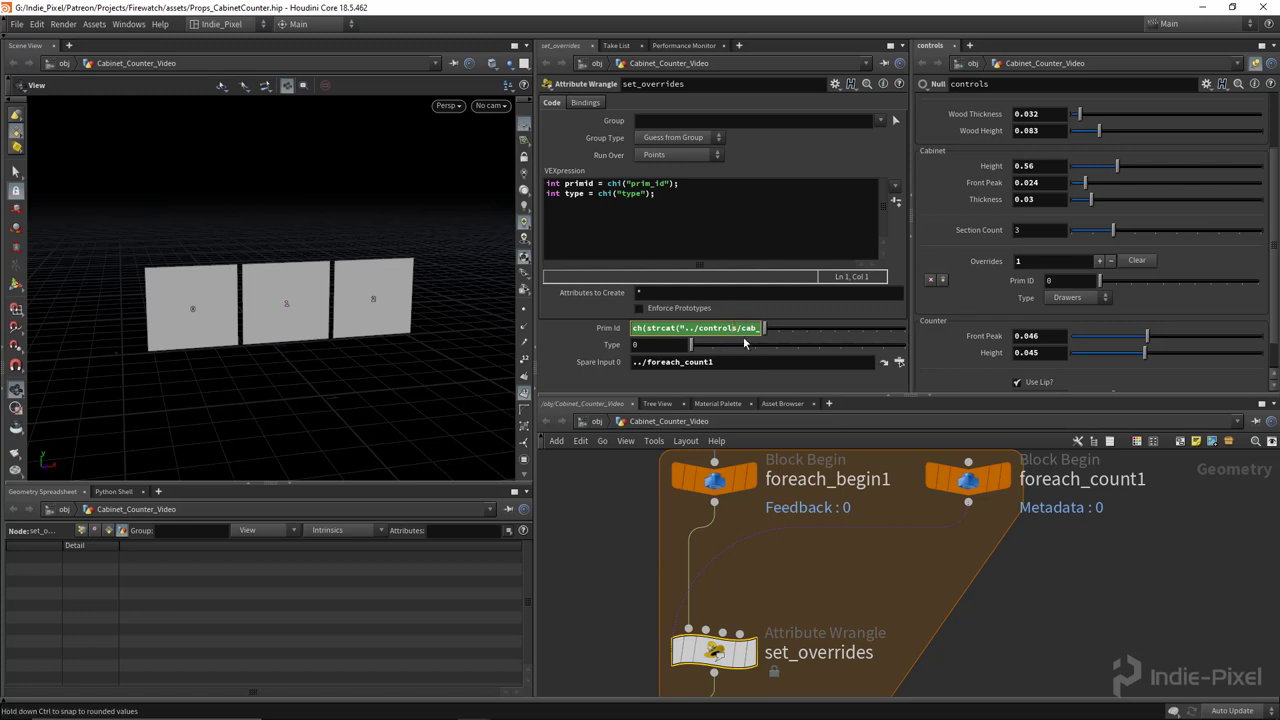
Open the Prim Id expression in an enlarged expression editor, ready to edit at the empty second strcat argument
key(alt+e)
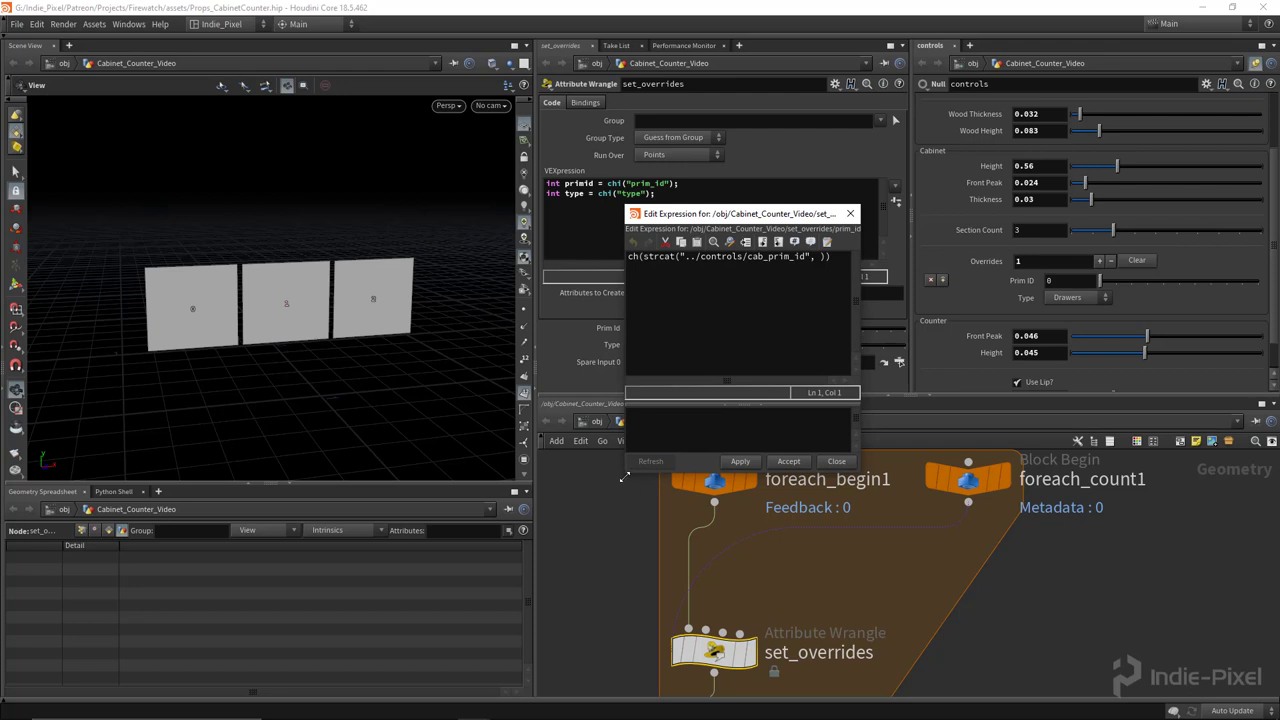
drag(624, 477, 370, 551)
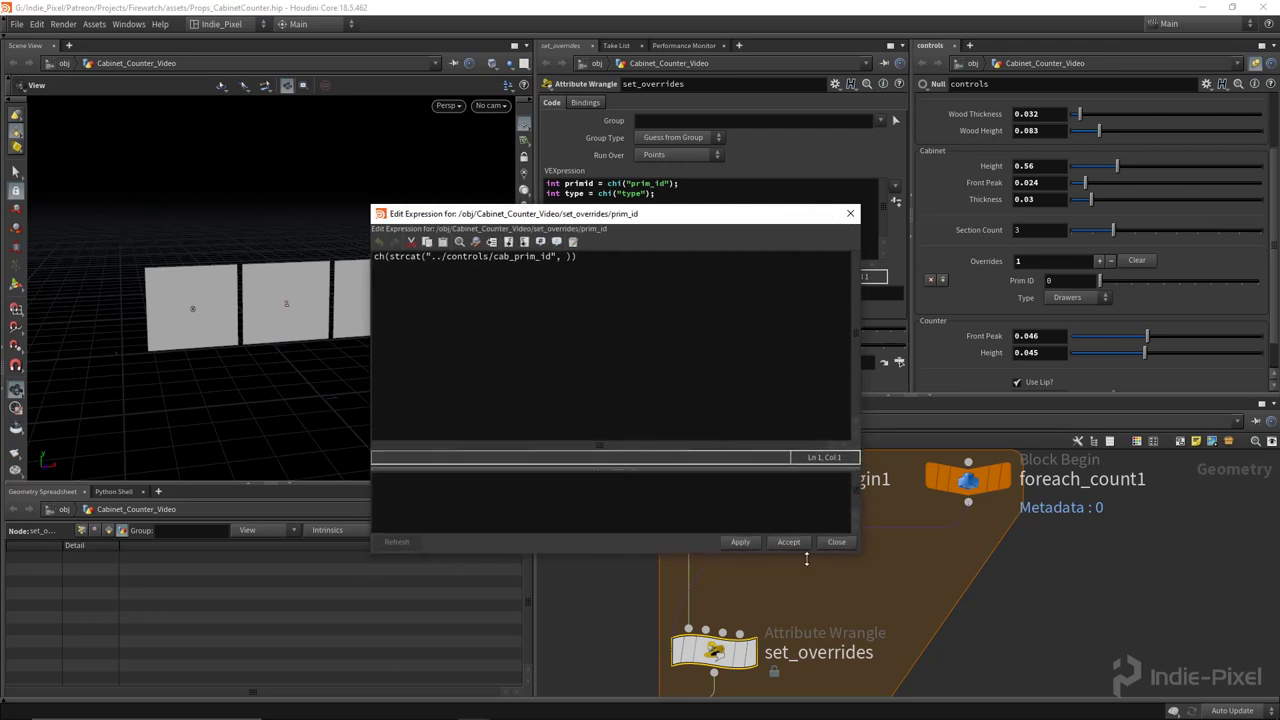
drag(859, 552, 889, 559)
click(566, 257)
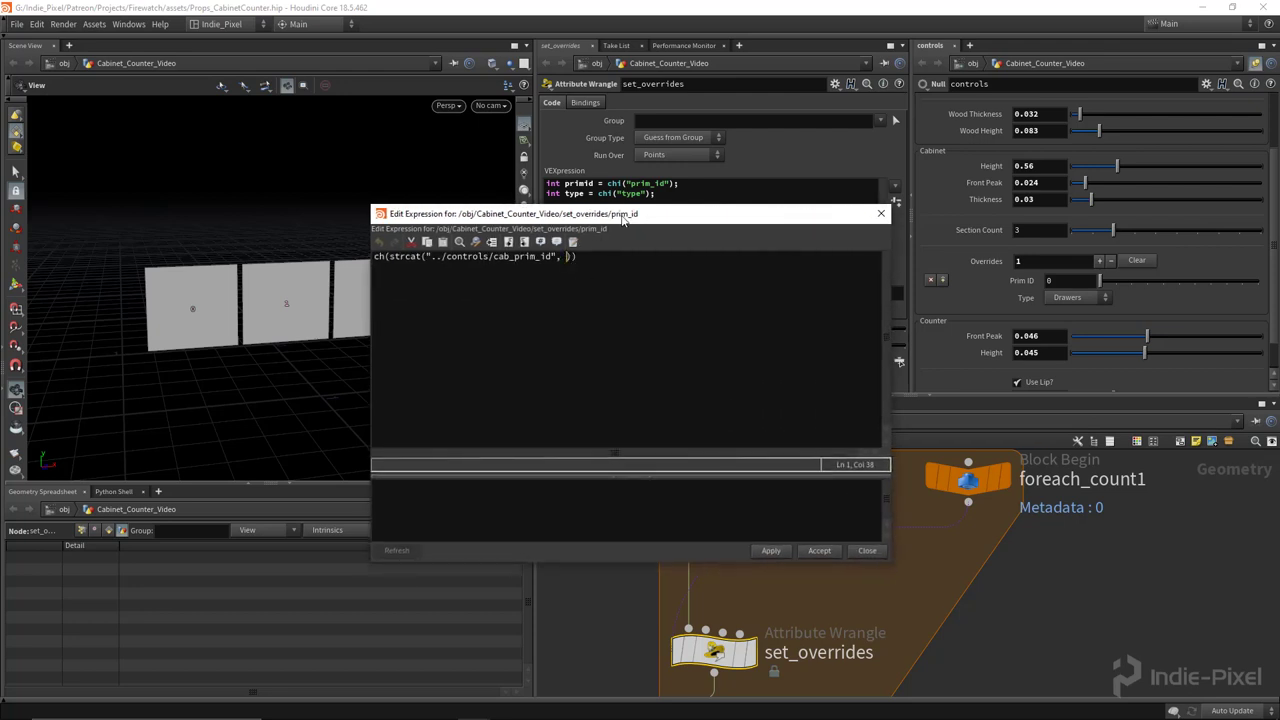
drag(622, 217, 610, 190)
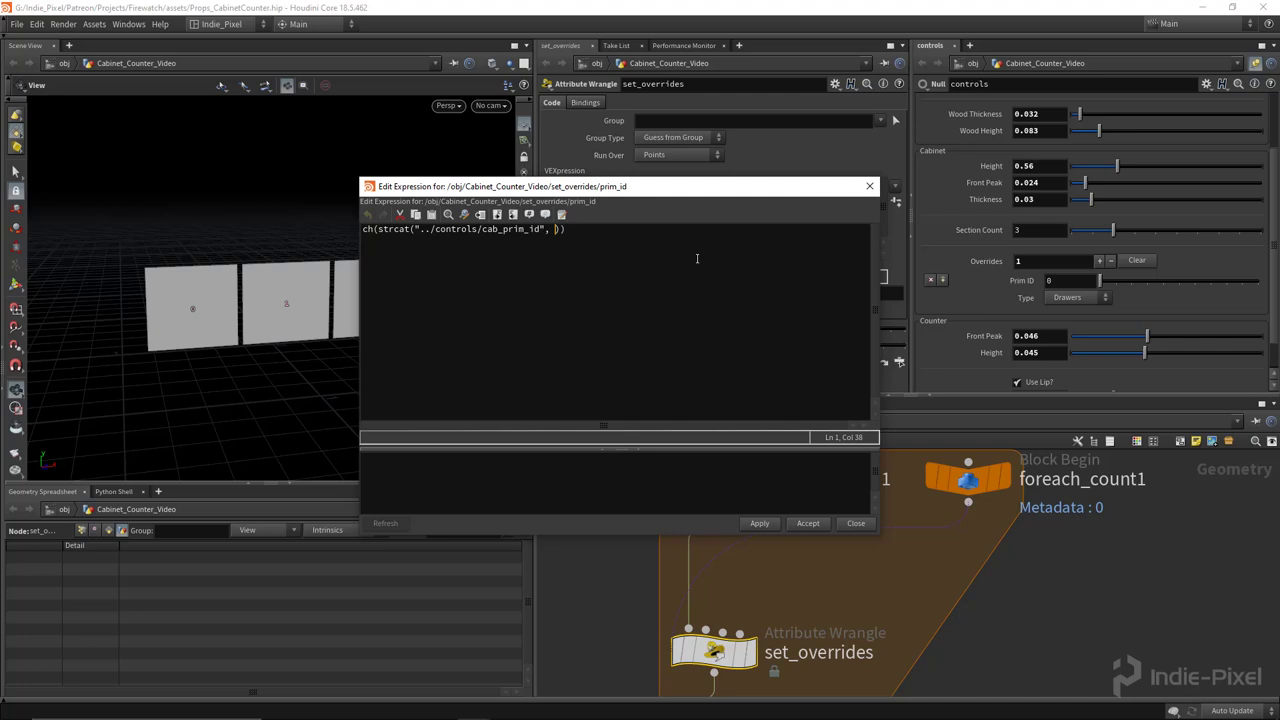
Enter detail(-1, "iteration", 0)+1 as the second strcat argument of the Prim Id expression
text(detail()
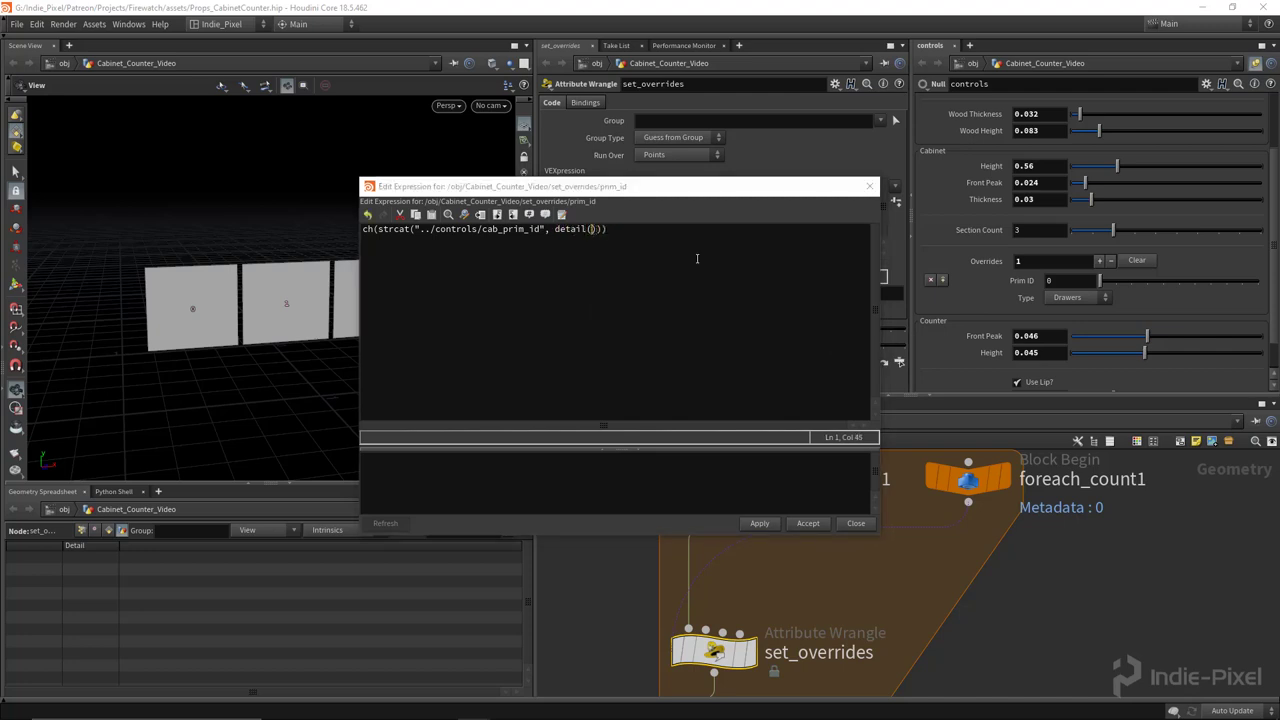
text(-1)
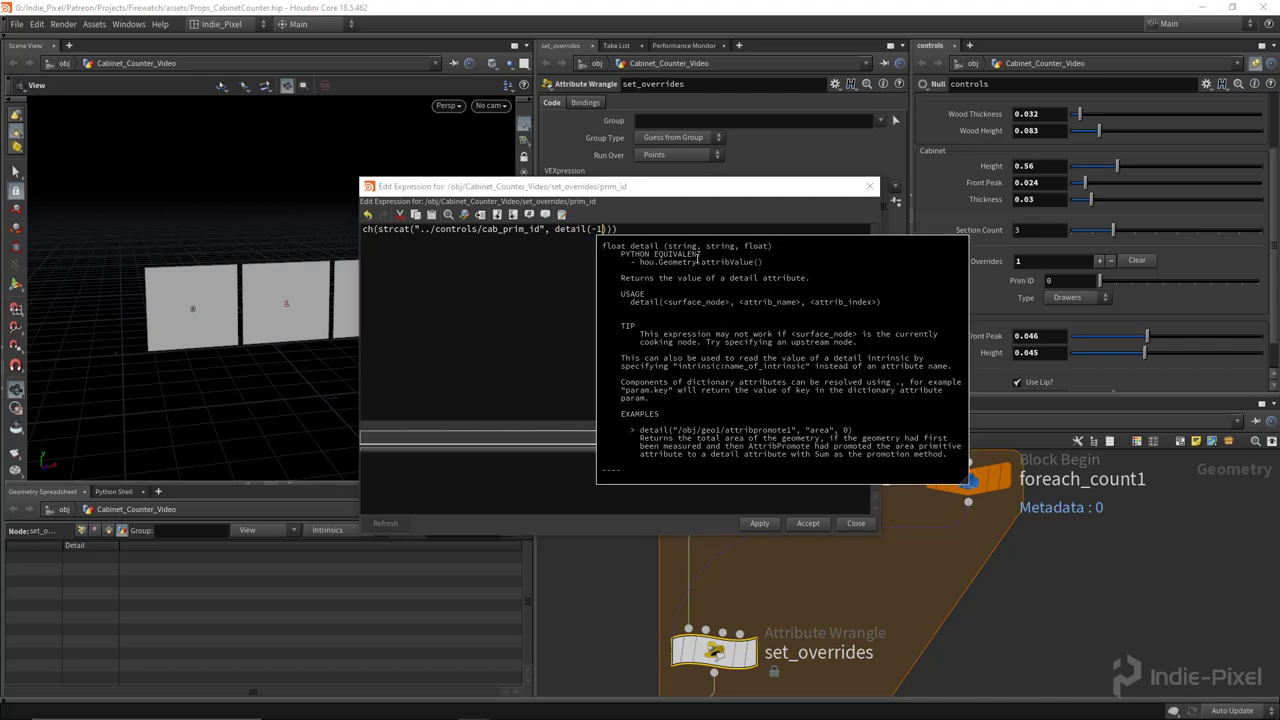
drag(676, 190, 594, 240)
text(, "ite)
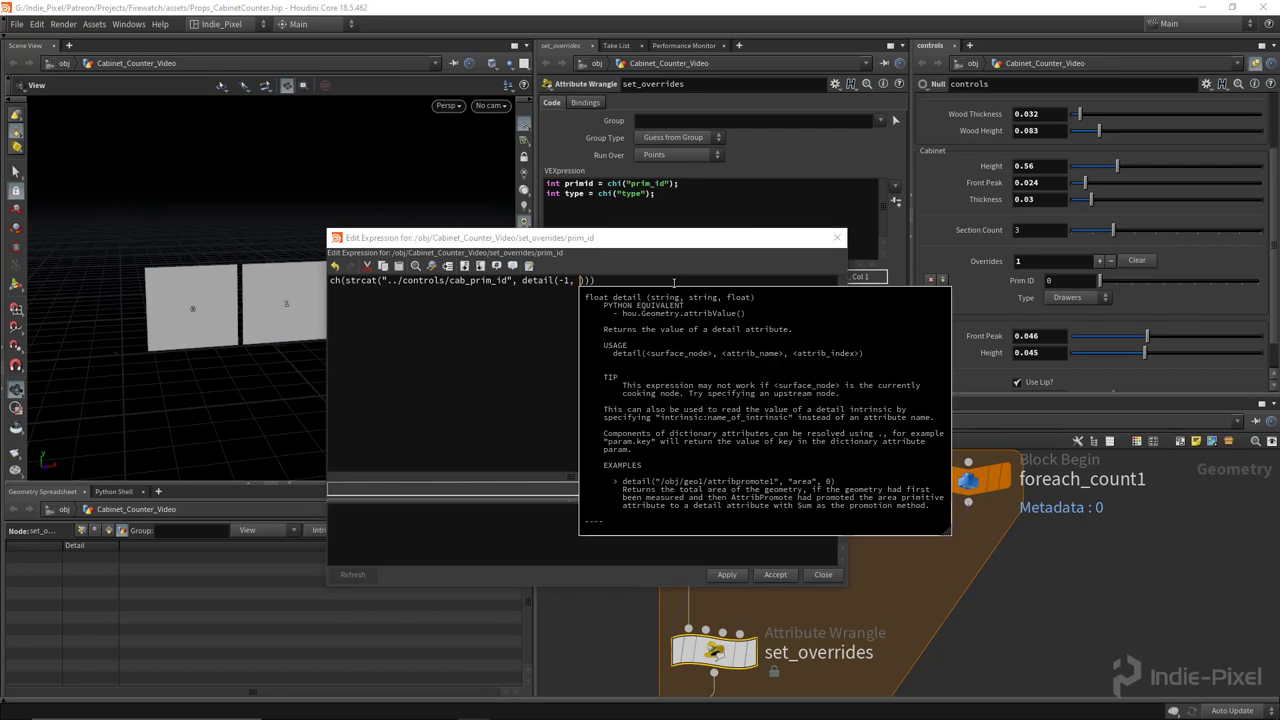
text(ration",)
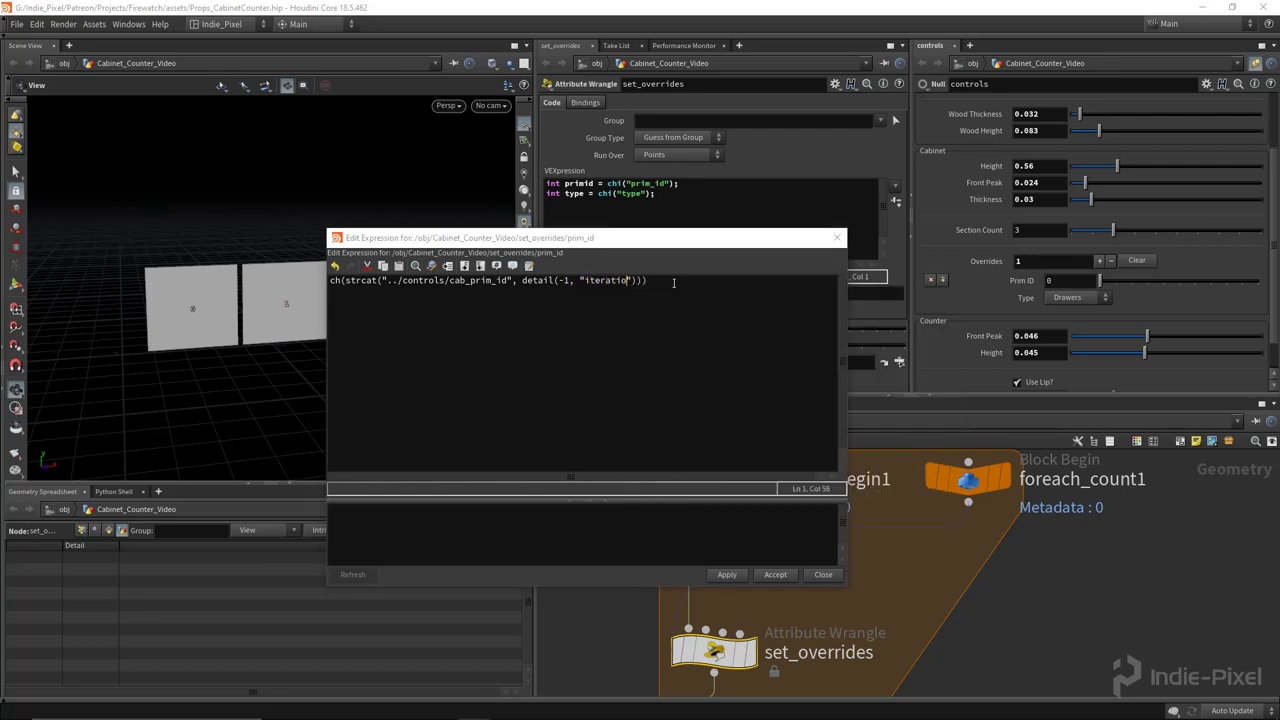
text( 0)
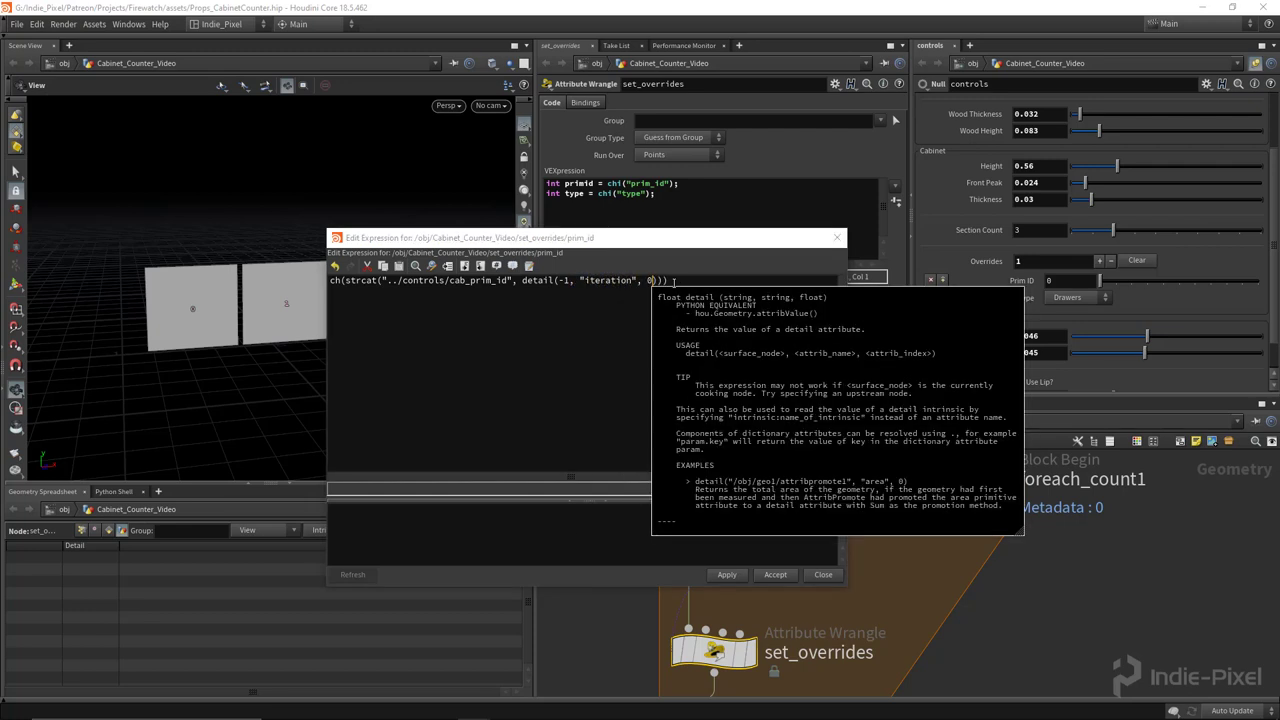
text()))
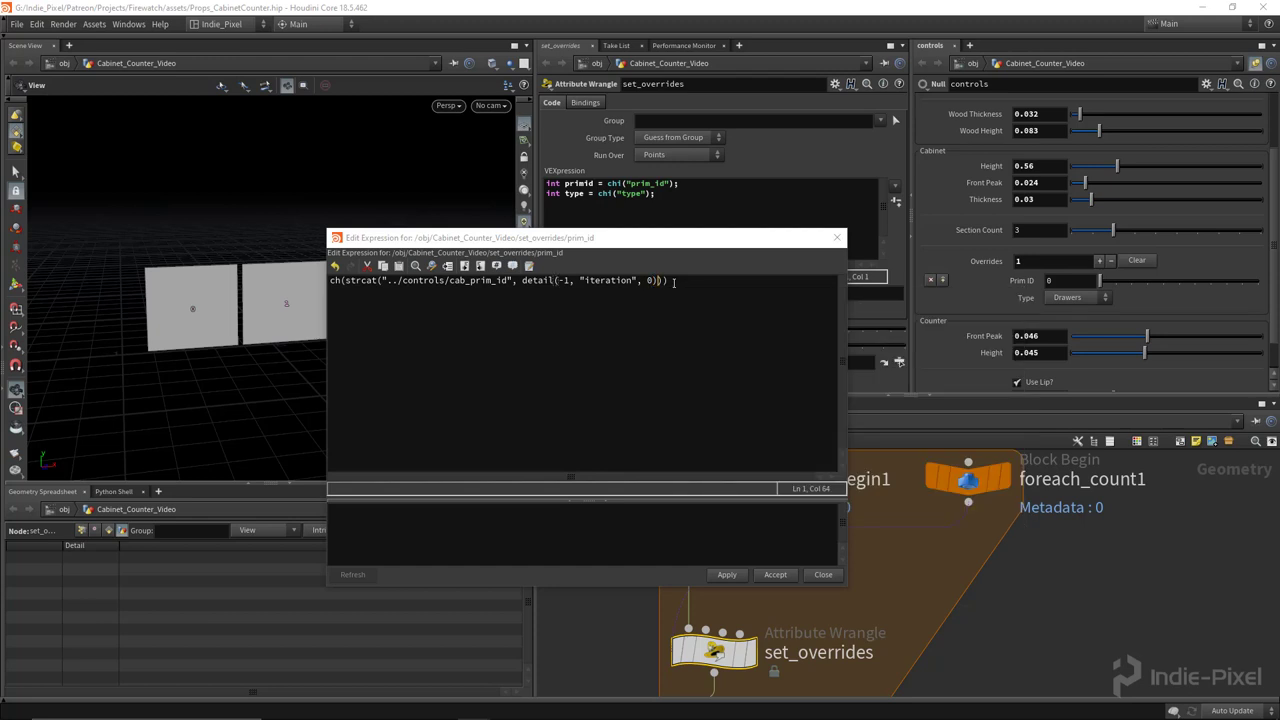
text(+1)
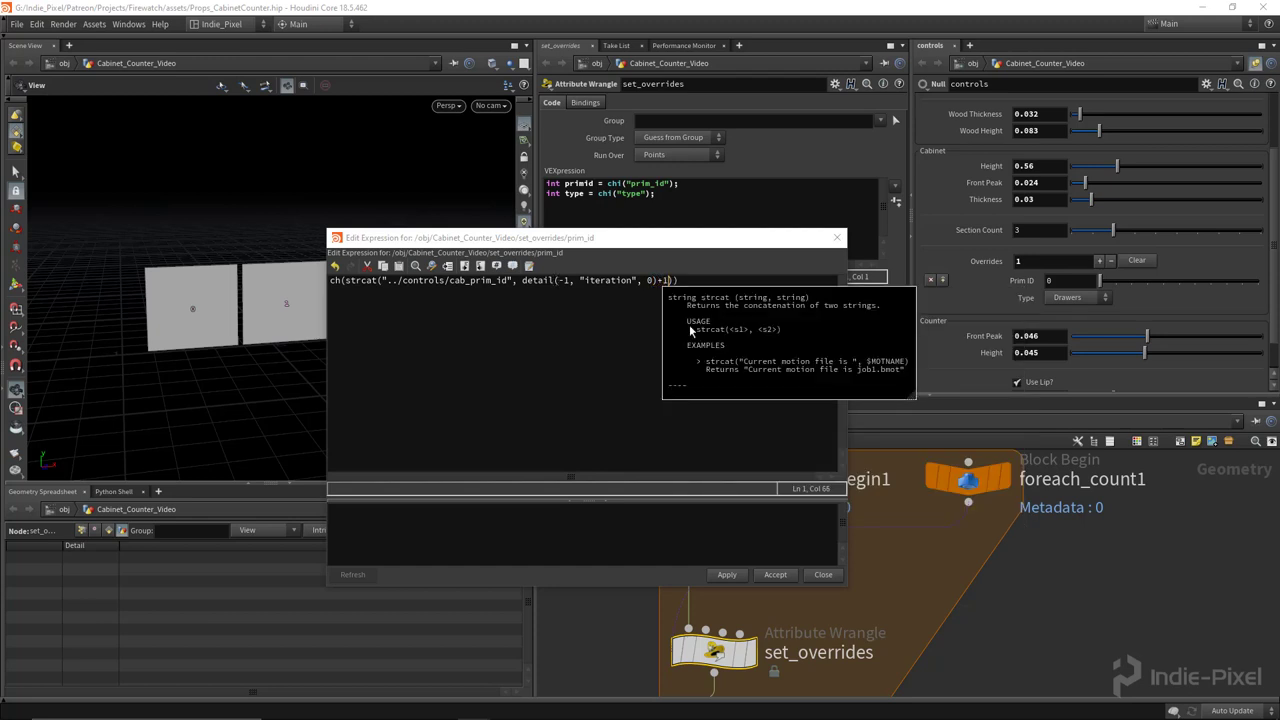
drag(737, 253, 657, 273)
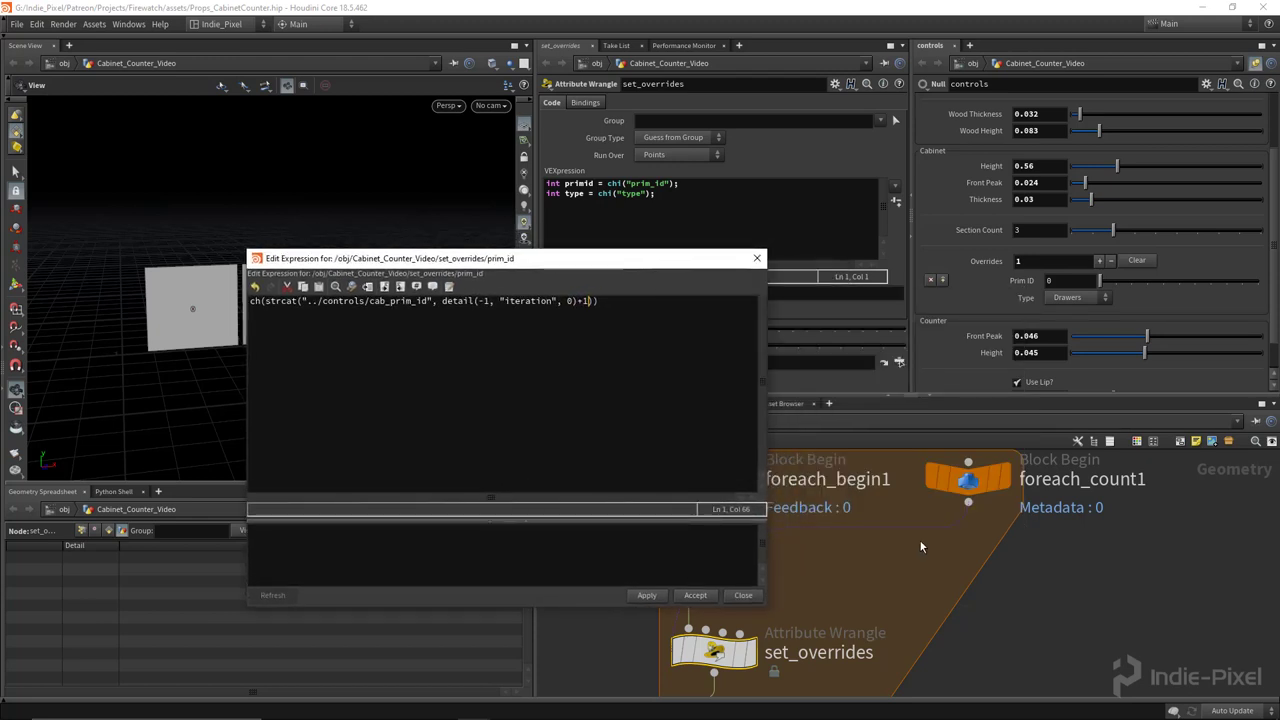
Accept the Prim Id expression, show its evaluated value, and set the first override's Prim ID to 1 in controls
scroll(925, 560, down, 2)
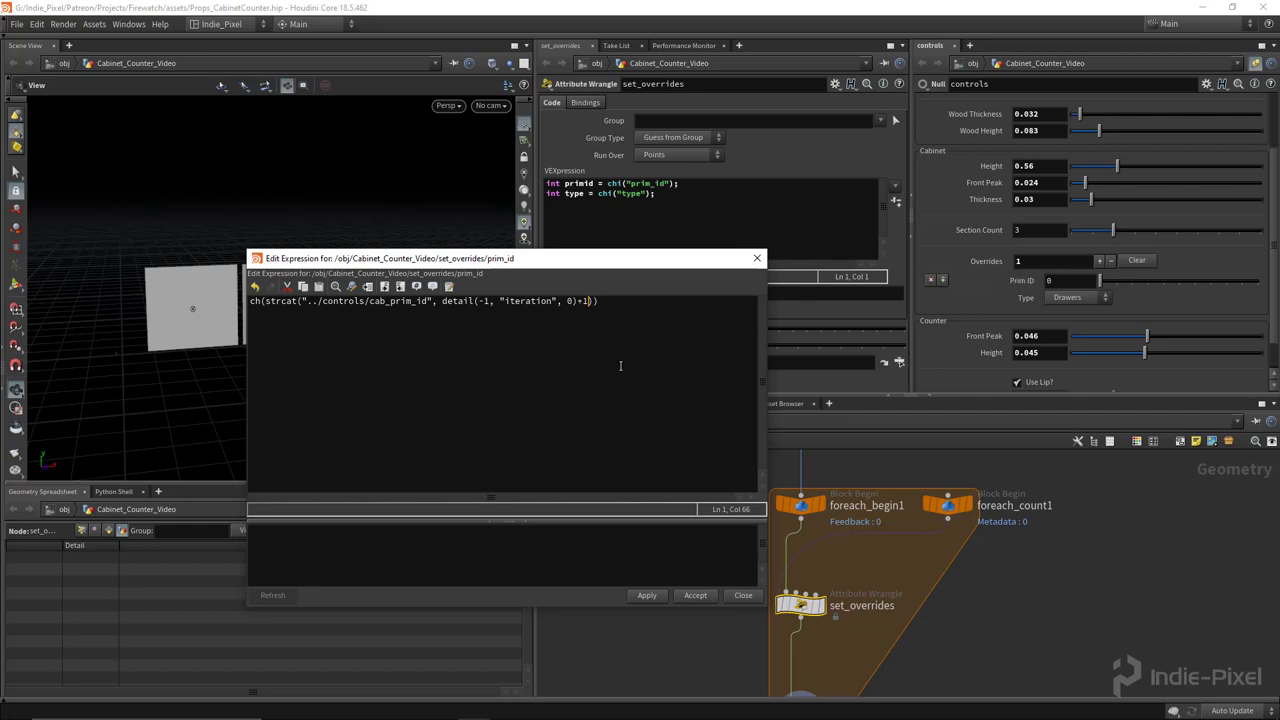
click(696, 595)
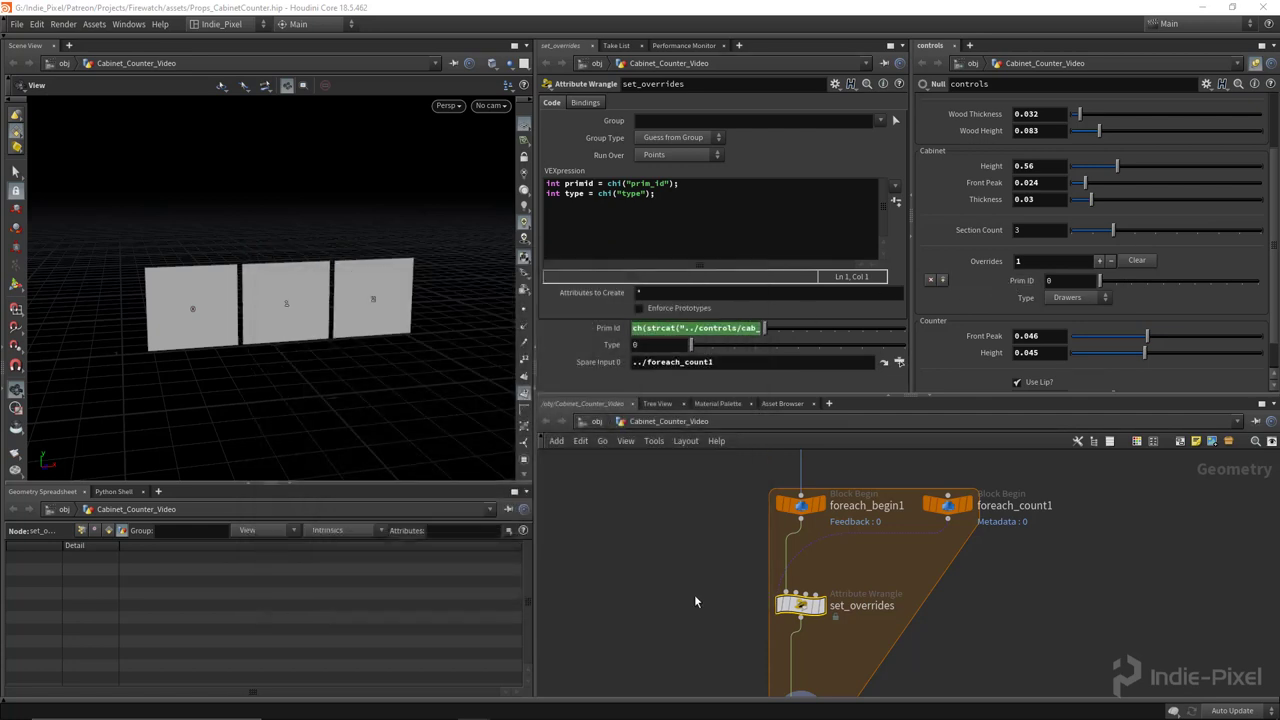
click(591, 327)
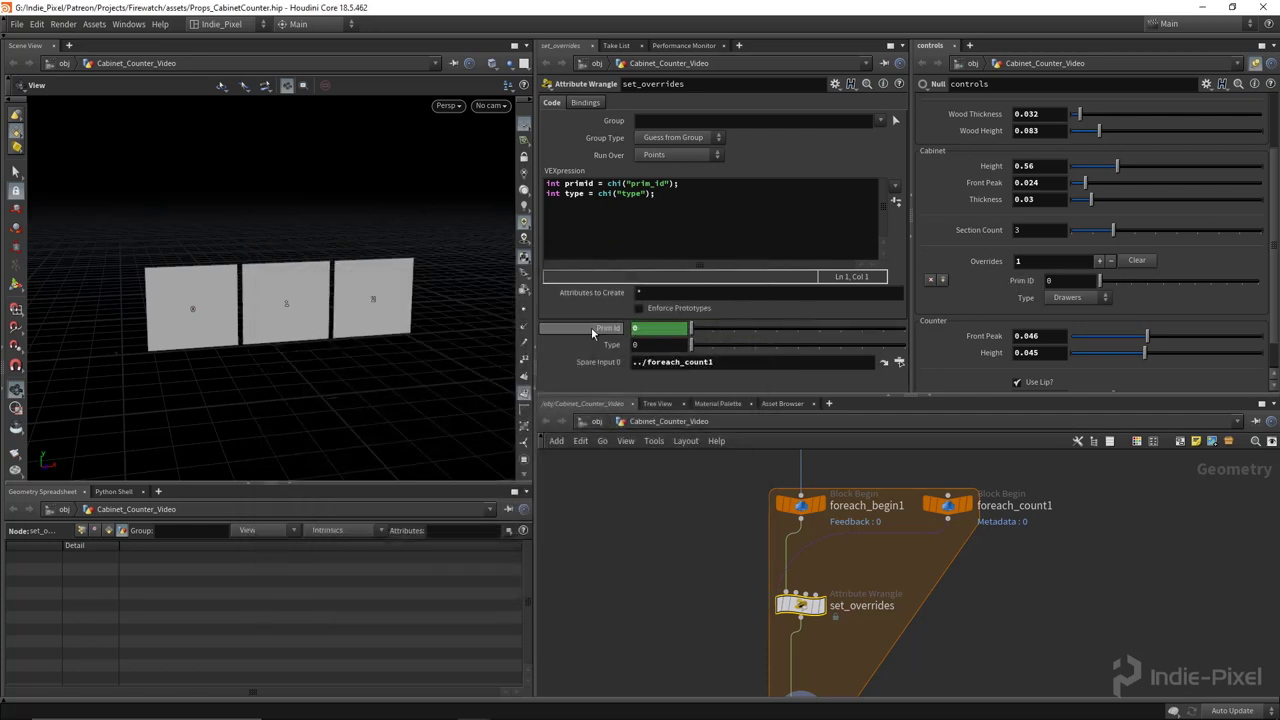
mouse_move(1105, 281)
mouse_down()
mouse_move(1137, 281)
mouse_move(1102, 287)
mouse_move(1128, 288)
mouse_move(1104, 288)
mouse_move(1115, 288)
mouse_up()
scroll(942, 565, down, 3)
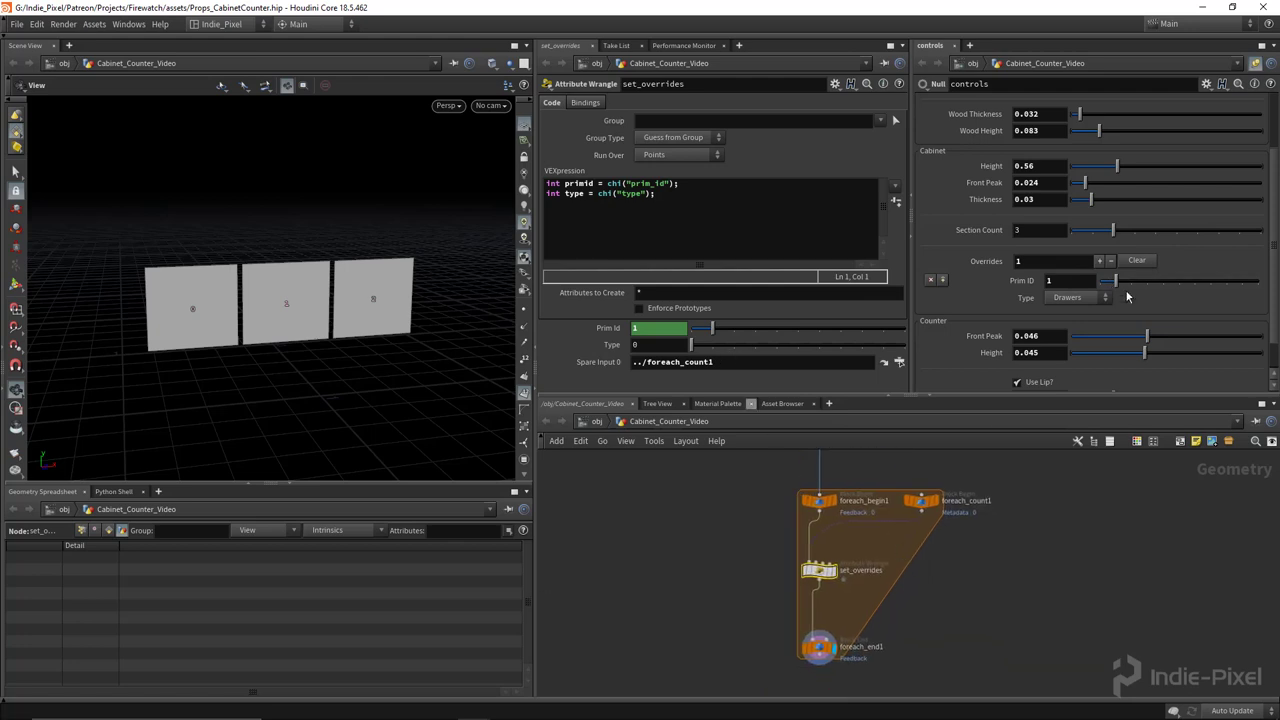
Copy the full Prim Id expression into the Type parameter of set_overrides
click(614, 329)
click(712, 328)
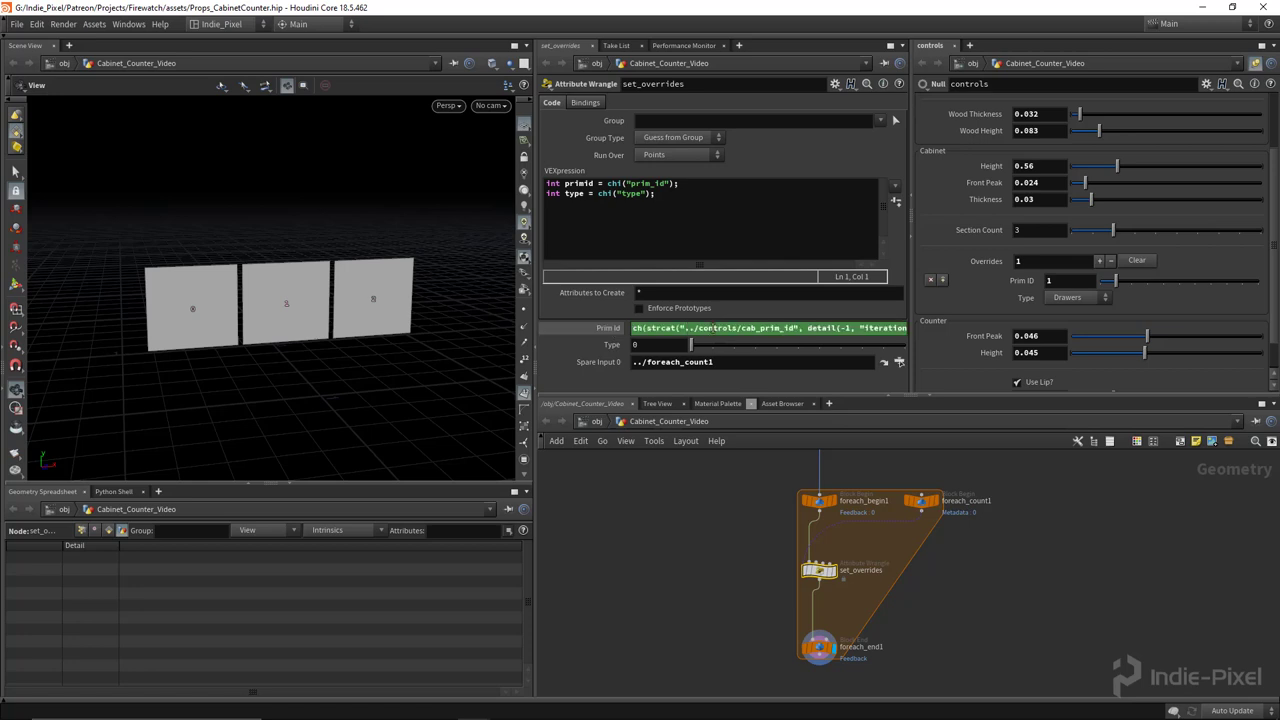
key(ctrl+a)
click(660, 346)
key(ctrl+v)
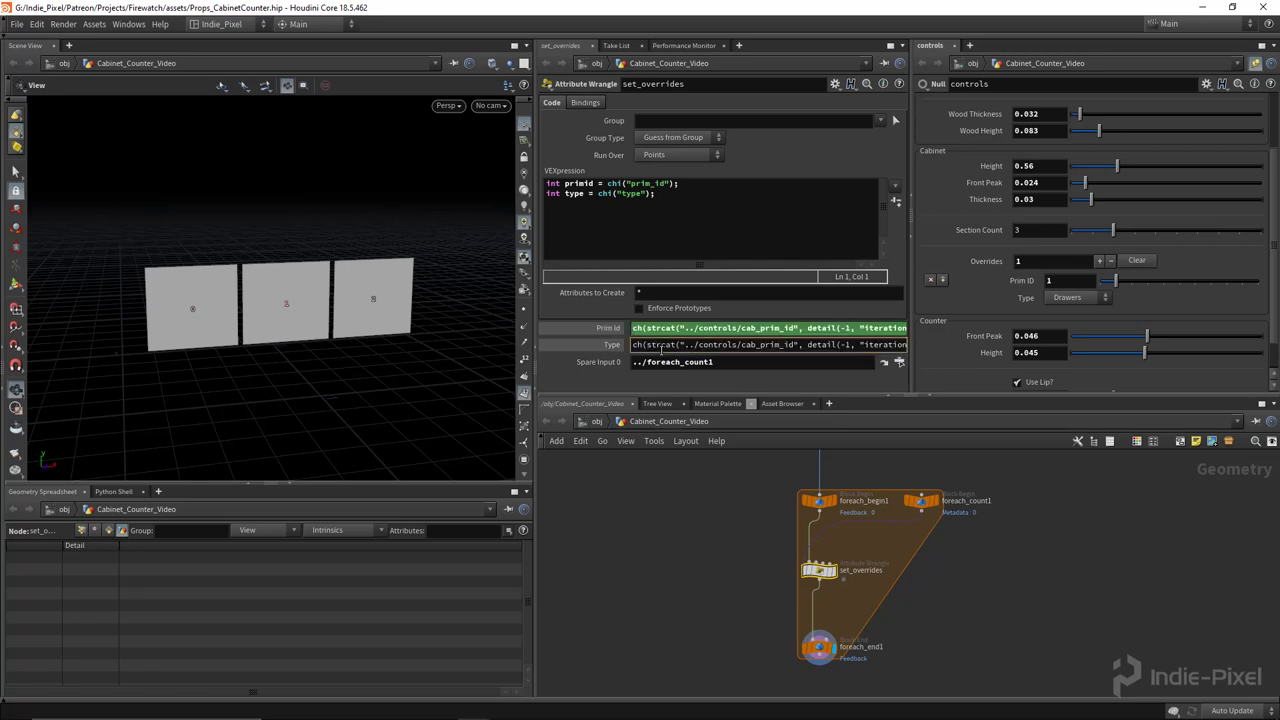
Change the channel path in the Type expression to ../controls/cab_type, keeping the iteration argument
click(790, 344)
key(BackSpace)
key(BackSpace)
key(BackSpace)
key(BackSpace)
key(BackSpace)
key(BackSpace)
key(BackSpace)
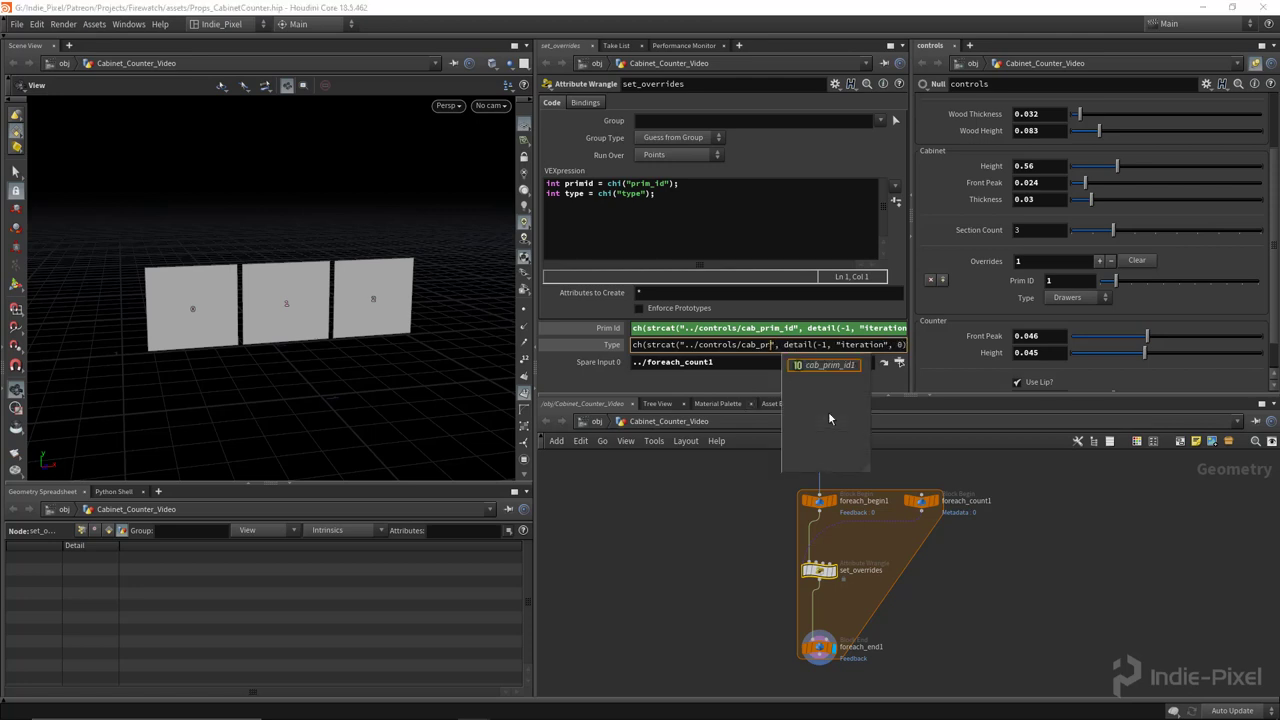
text(type)
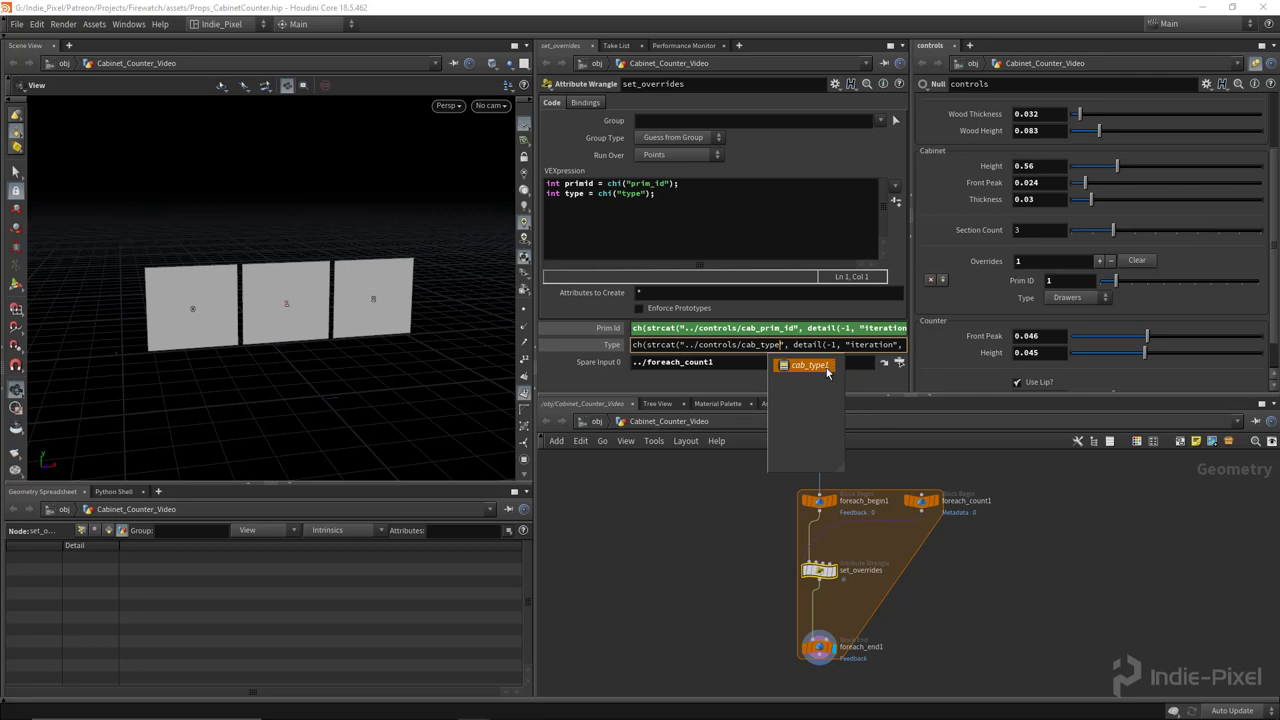
text(1)
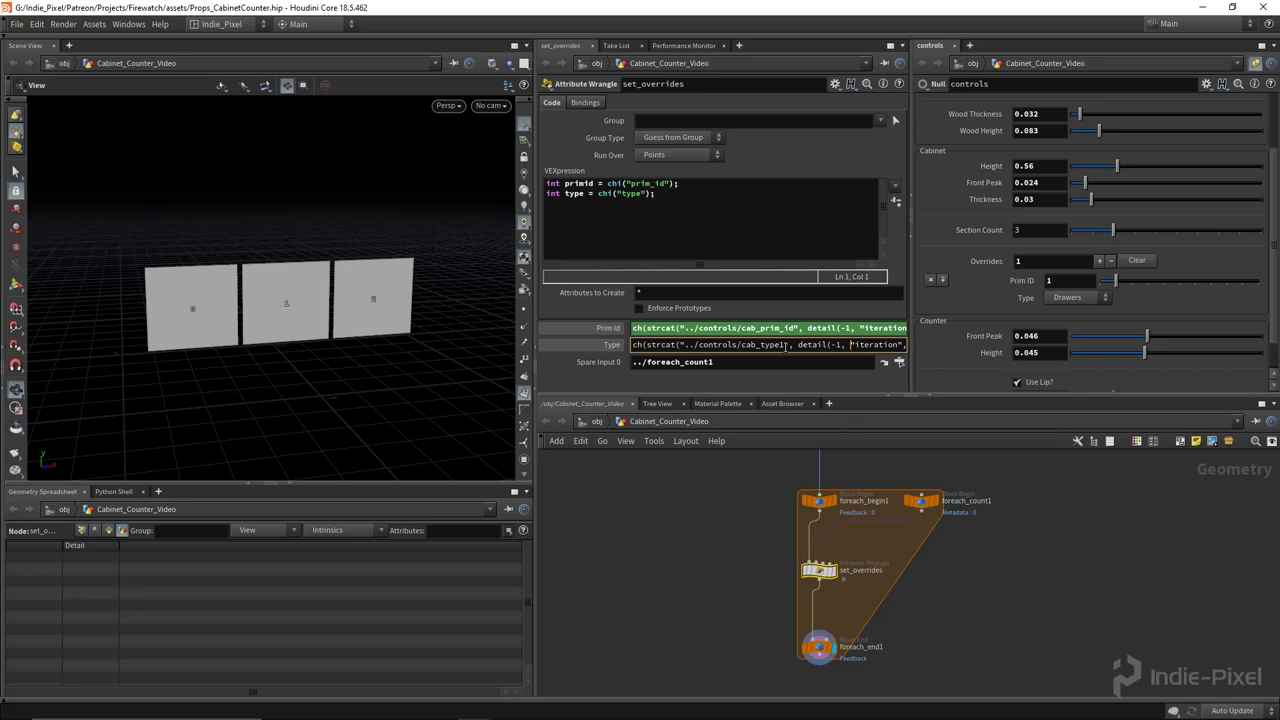
key(BackSpace)
key(Return)
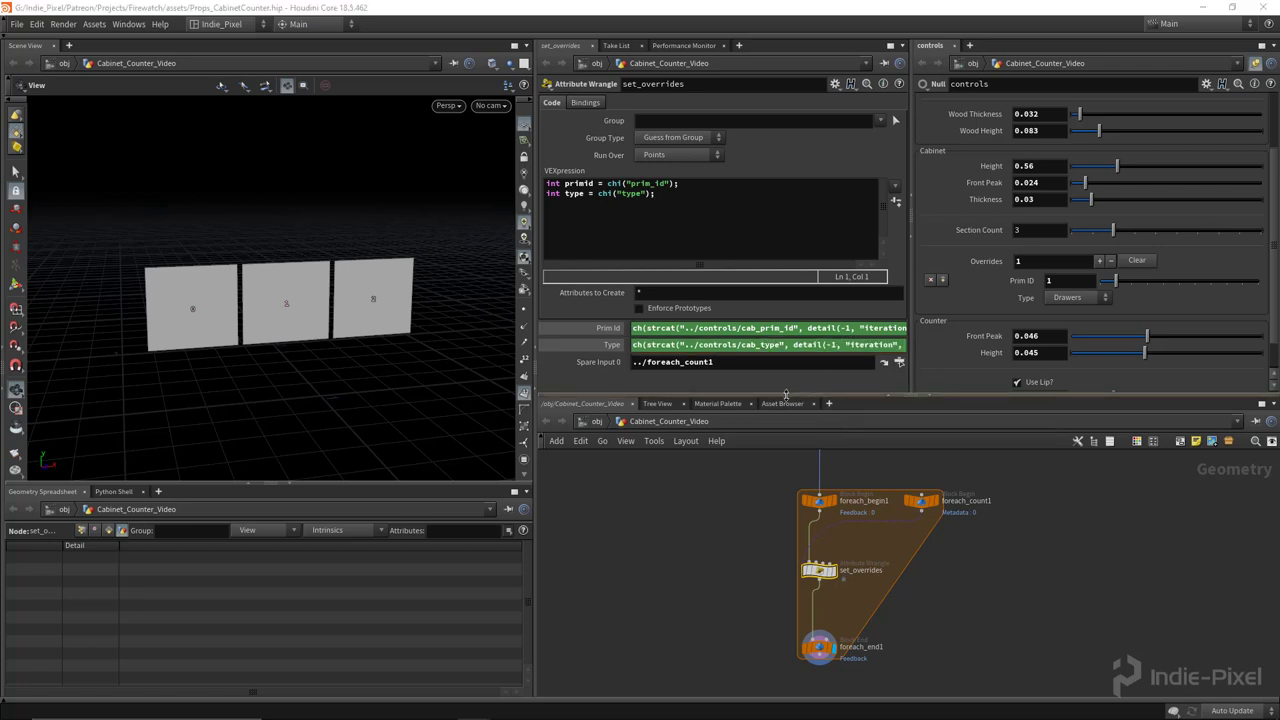
Test the evaluated Type link by switching the first override through Doors and Decorative and back to Drawers
ctrl+middle_click(620, 346)
click(1098, 298)
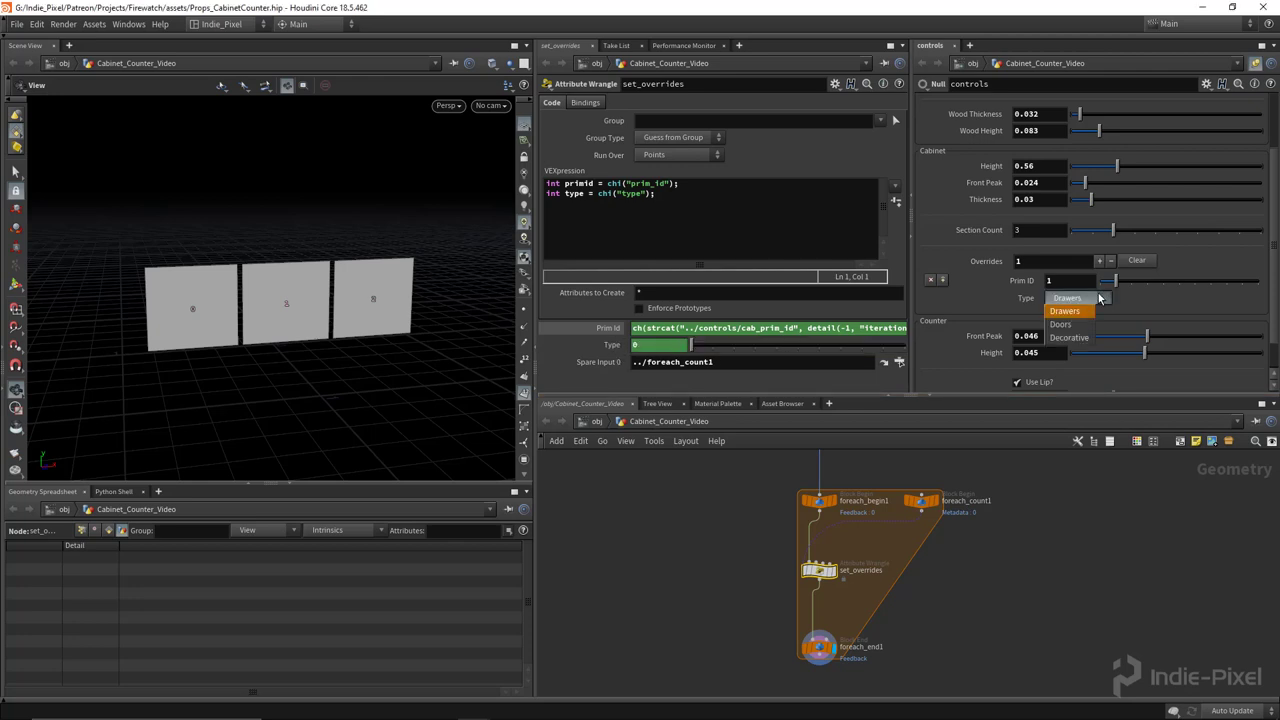
click(1062, 324)
click(1088, 303)
click(1073, 339)
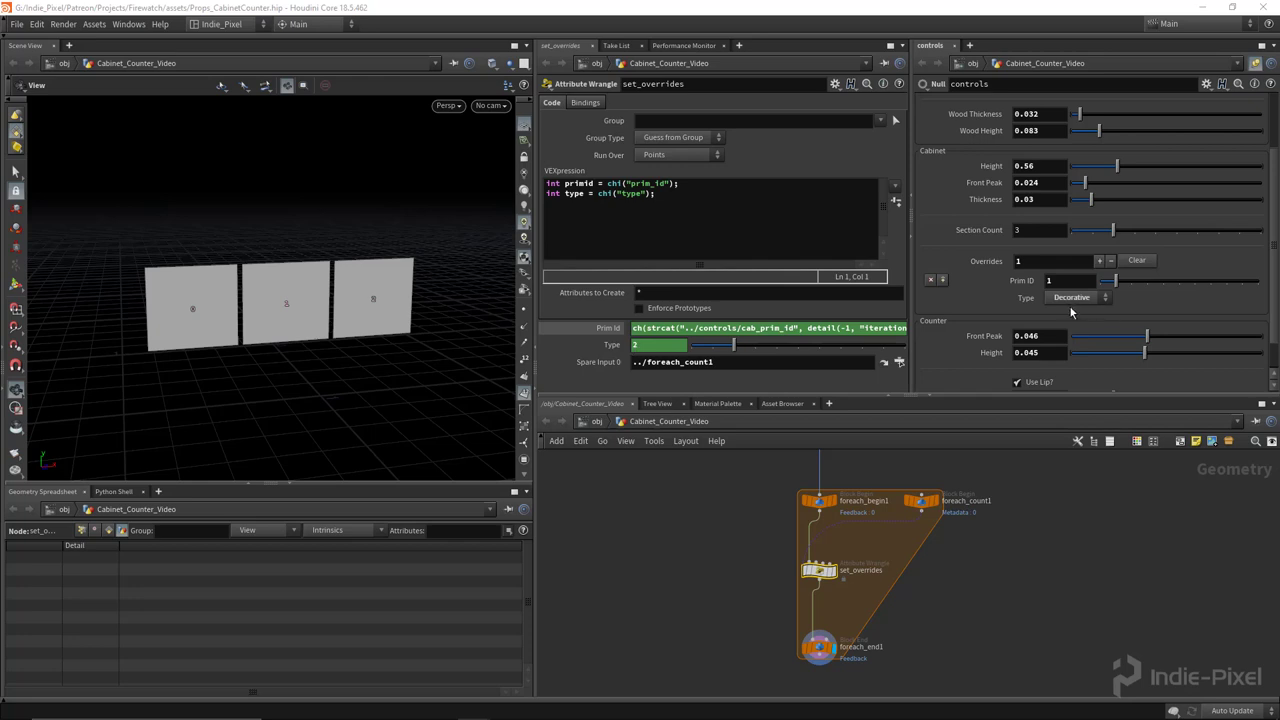
click(1078, 298)
click(1070, 306)
click(1066, 299)
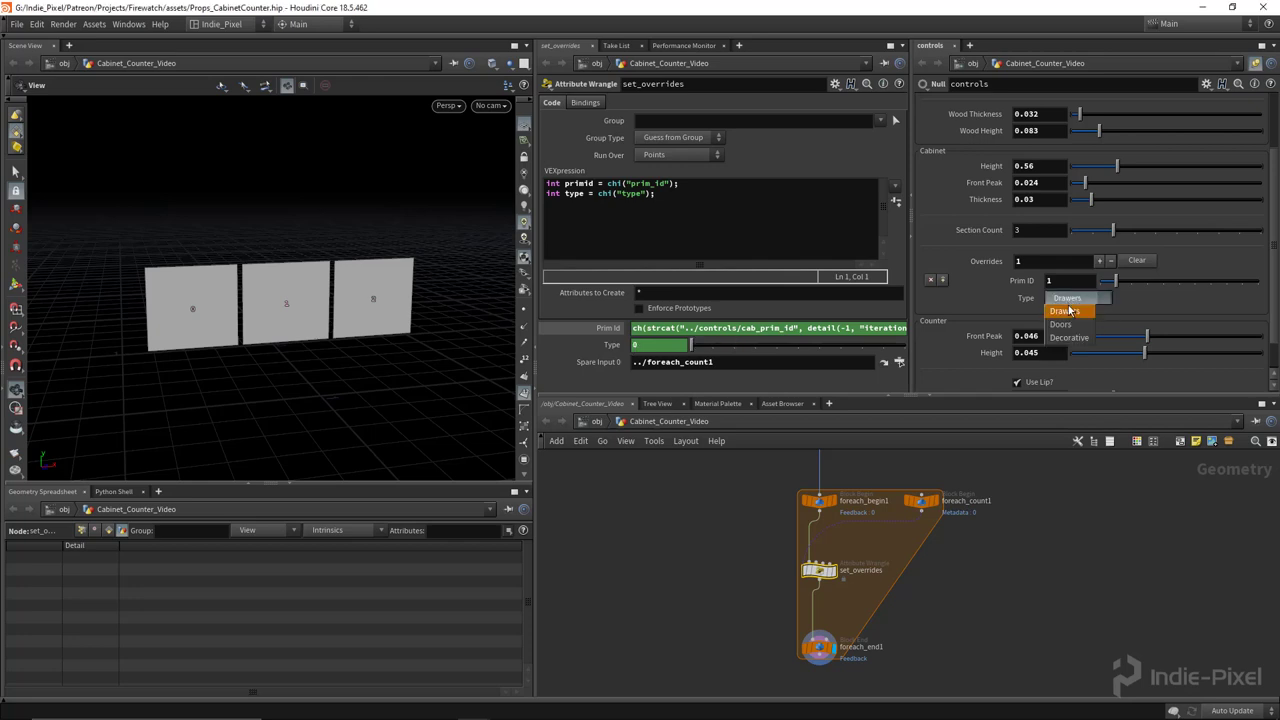
click(1067, 322)
click(1070, 299)
click(1062, 311)
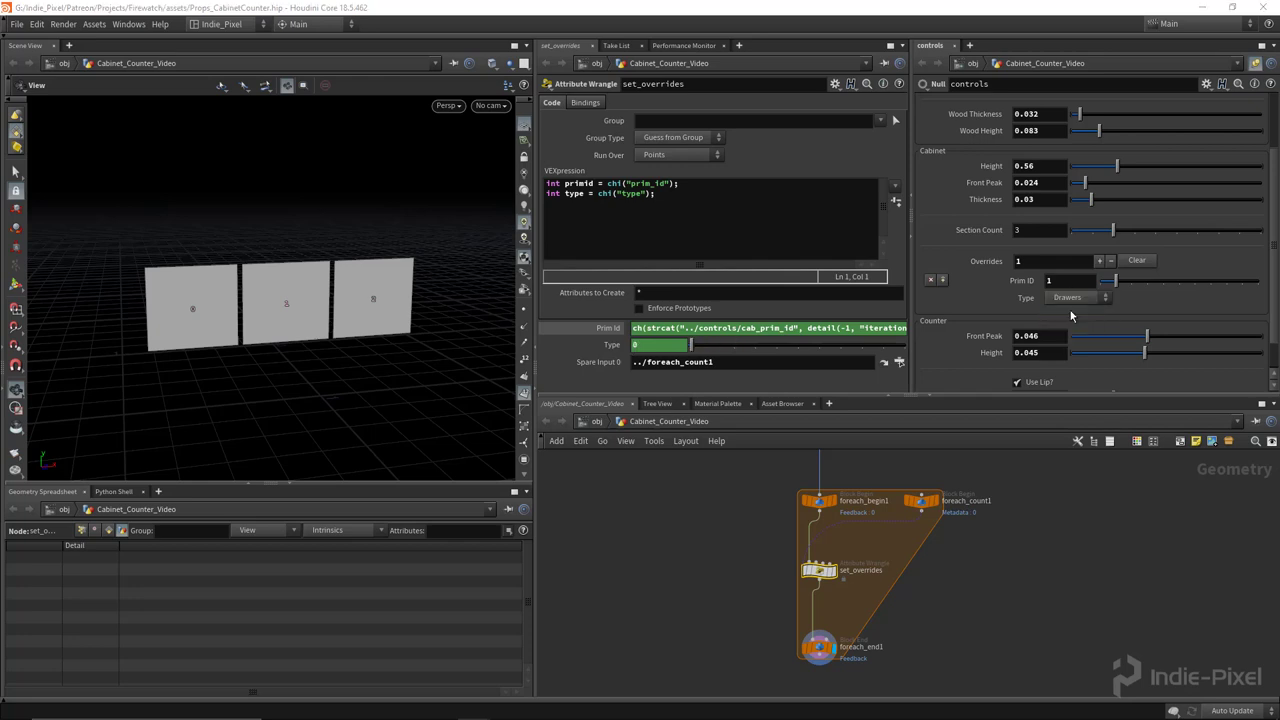
Enlarge the parameter area and show the primitive attributes of set_overrides in the Geometry Spreadsheet
drag(907, 362, 975, 412)
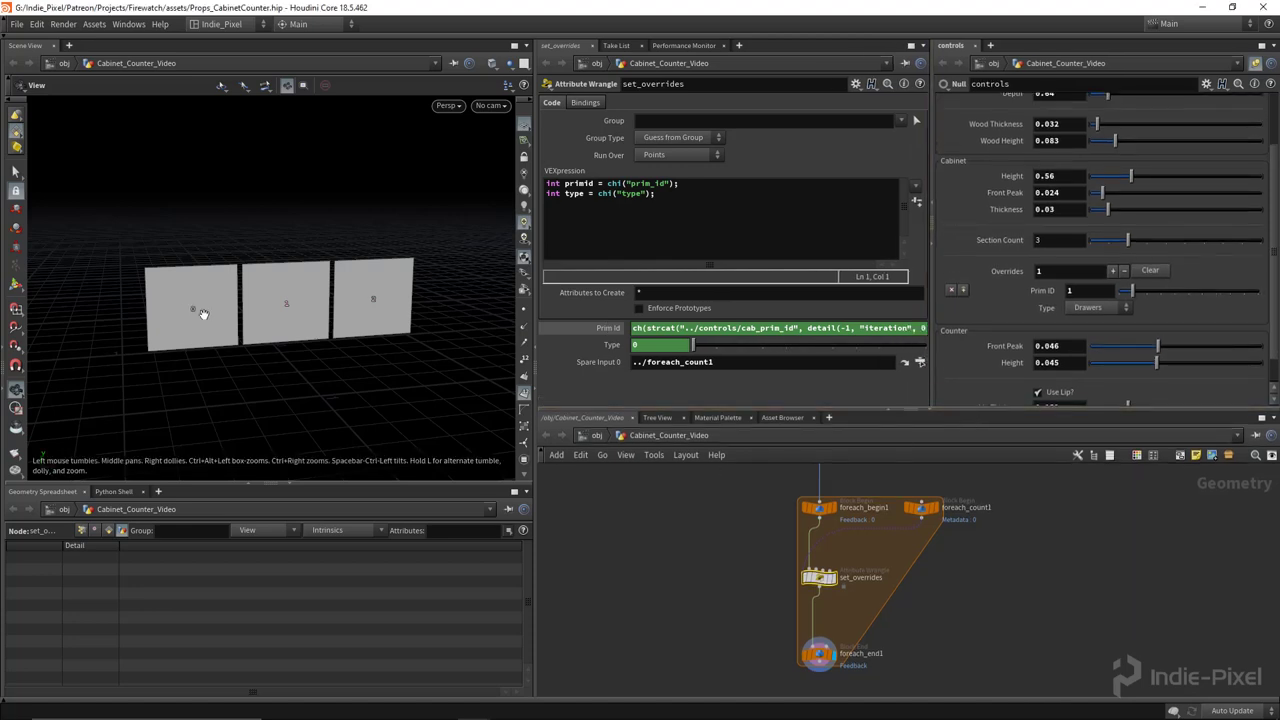
drag(203, 314, 193, 339)
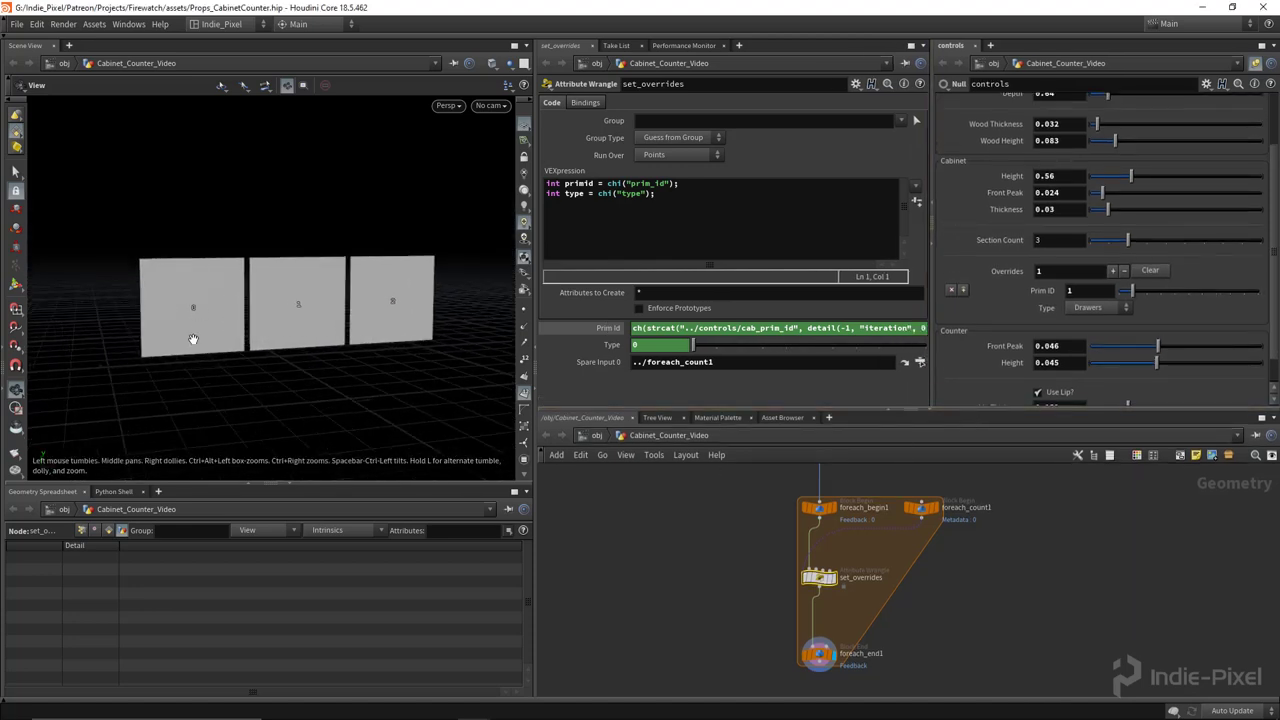
click(108, 530)
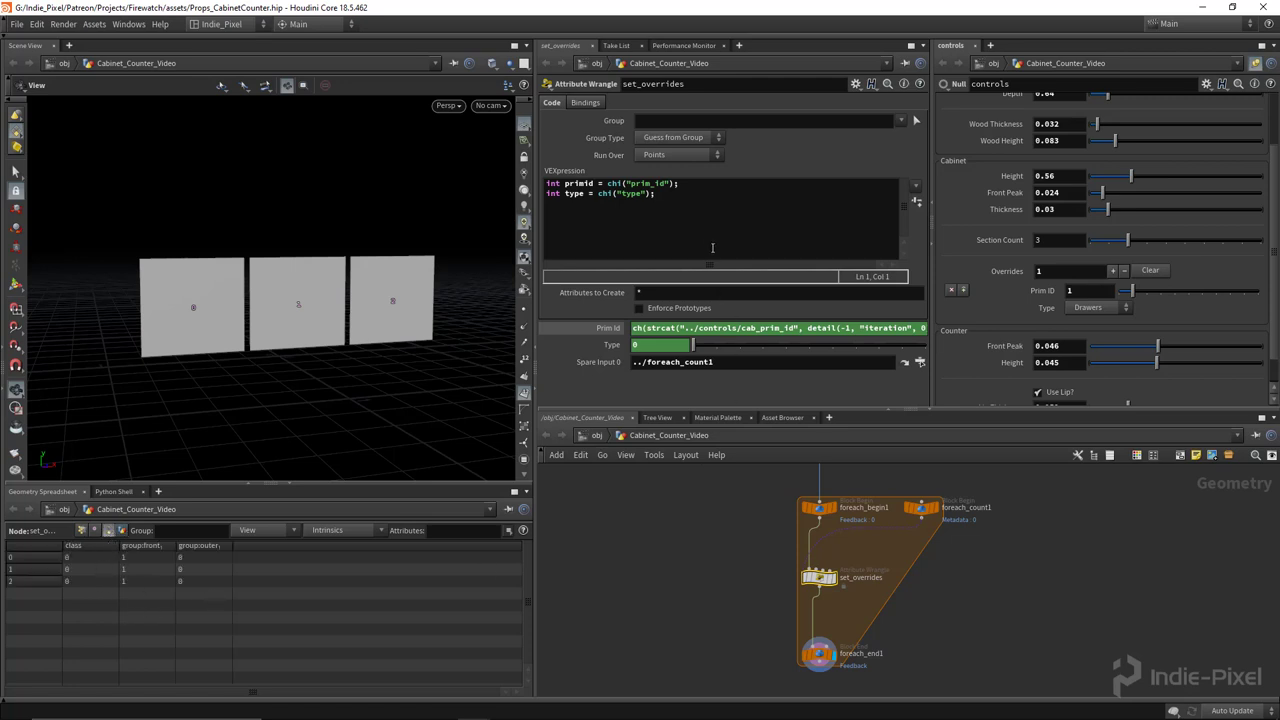
Start a setprimattrib call below the variables in the VEXpression, with the arguments 0, "type" and primid
click(680, 216)
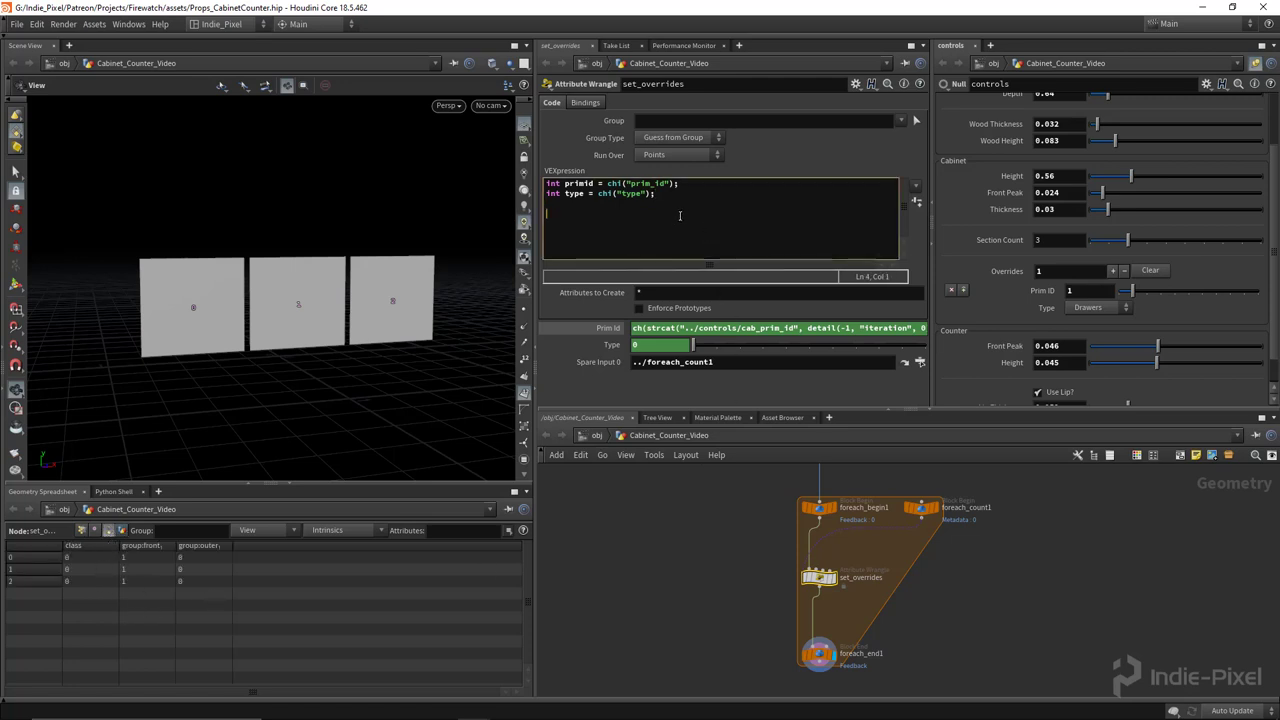
text(set)
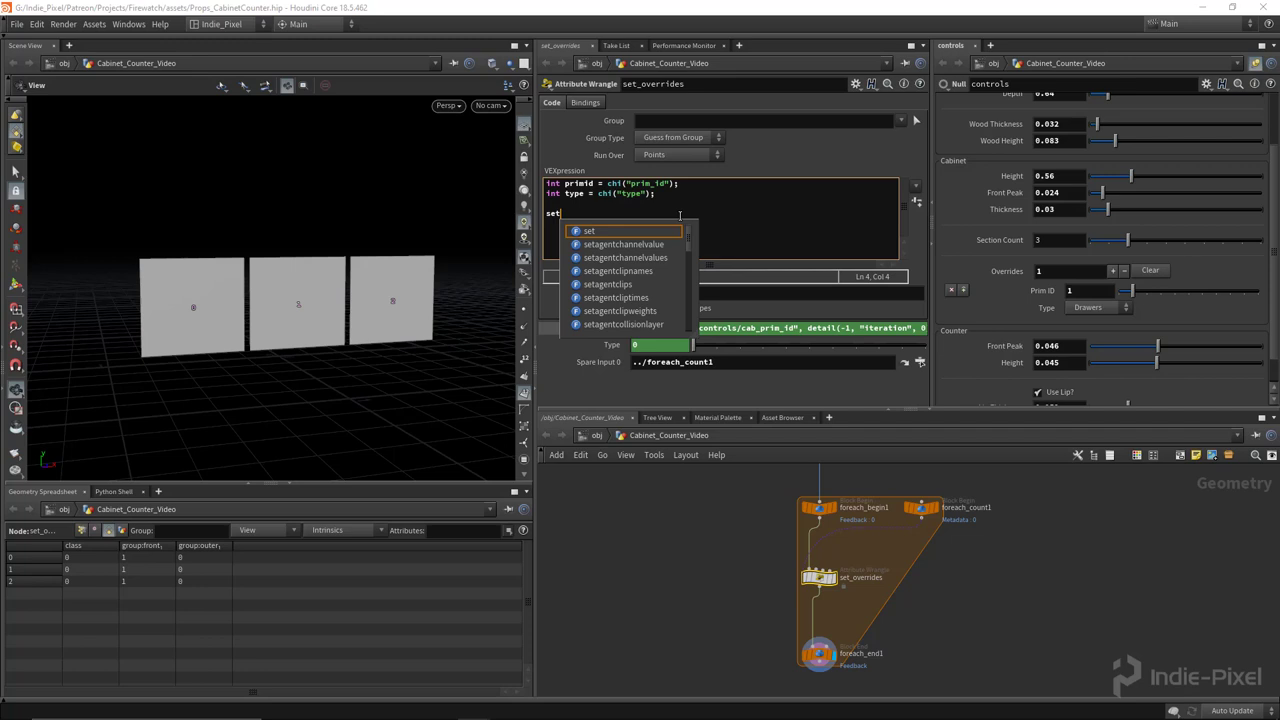
text(primattrib)
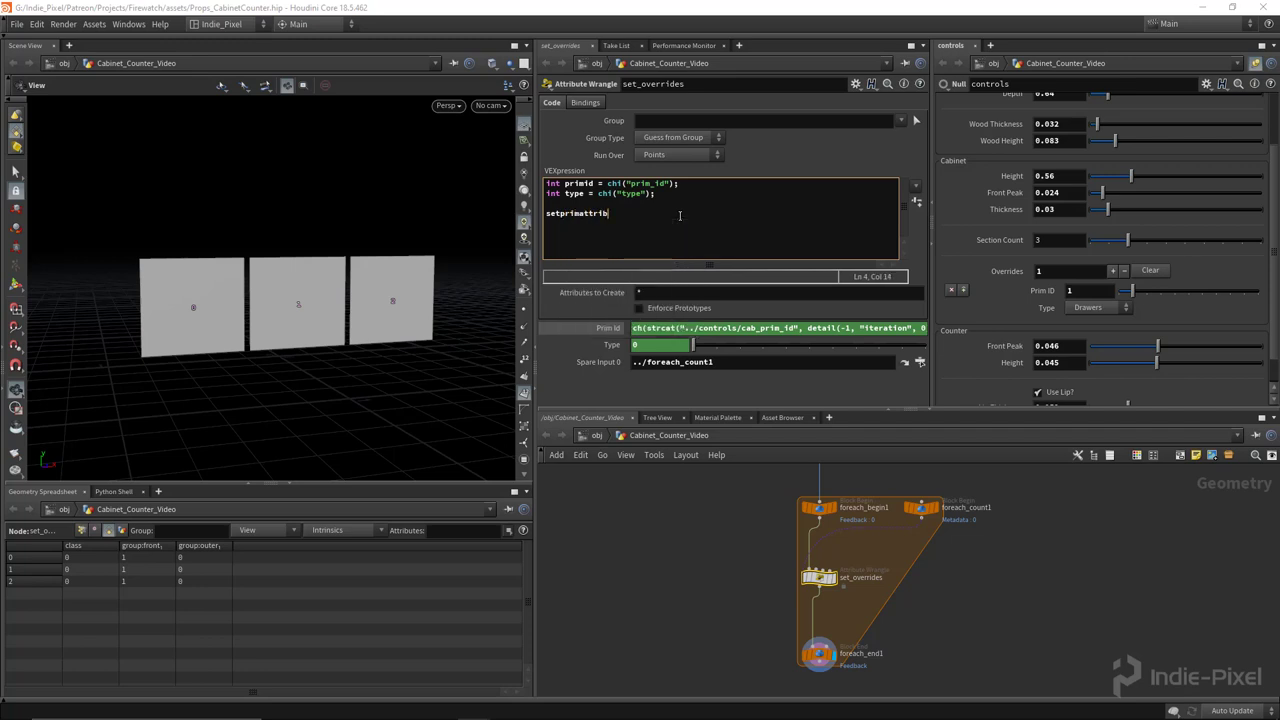
text(()
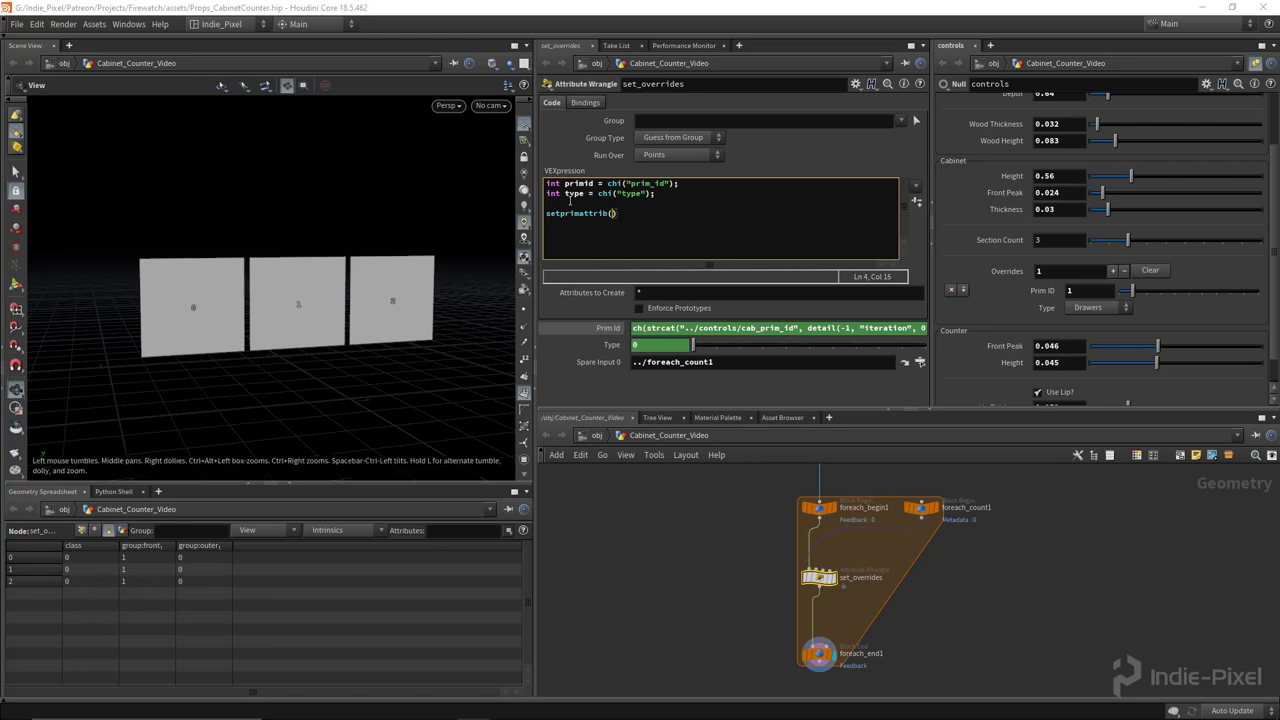
text(0, "type", primid)
drag(679, 184, 545, 184)
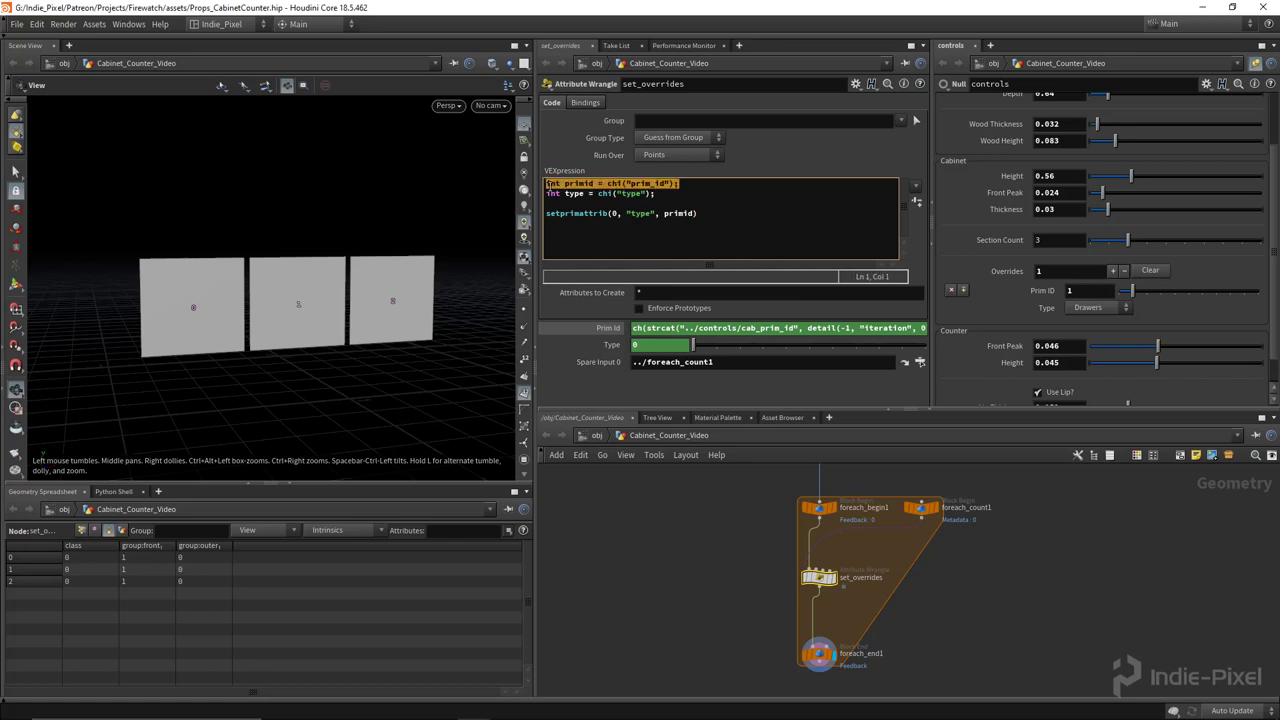
Complete the setprimattrib call with the type variable and the "set" mode, ending the line with a semicolon
click(692, 214)
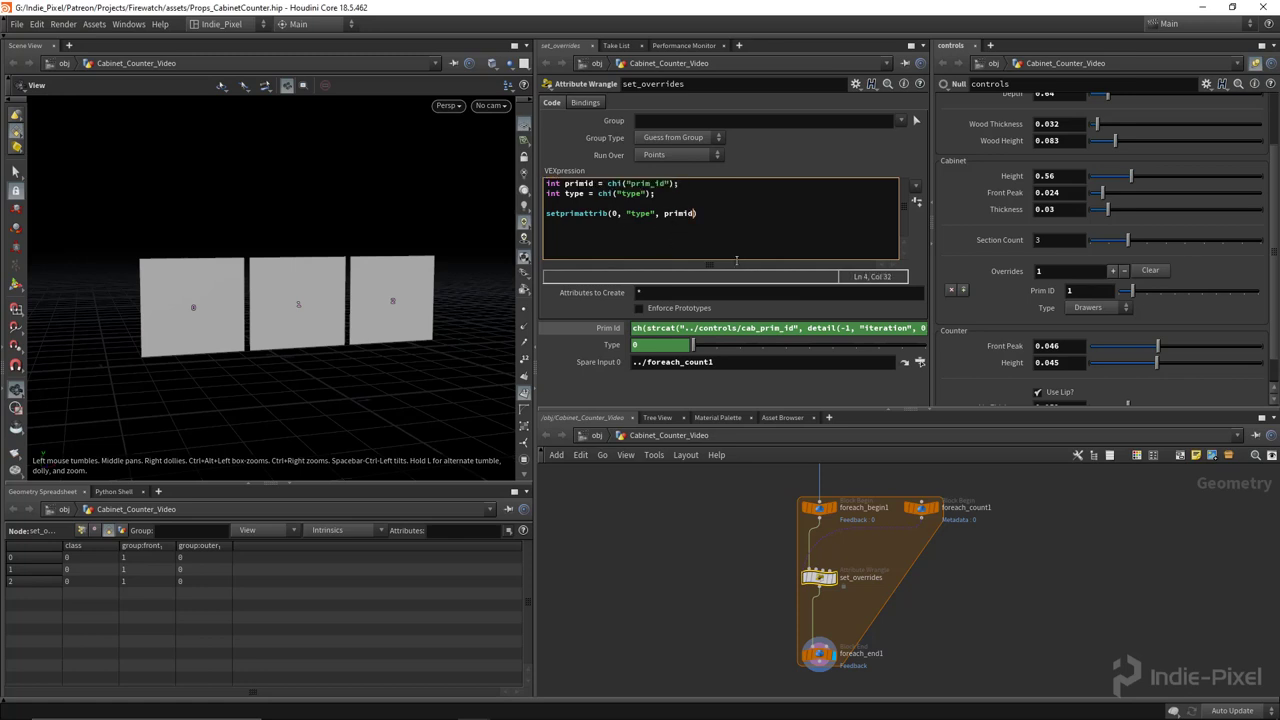
text(.)
key(BackSpace)
text(,type)
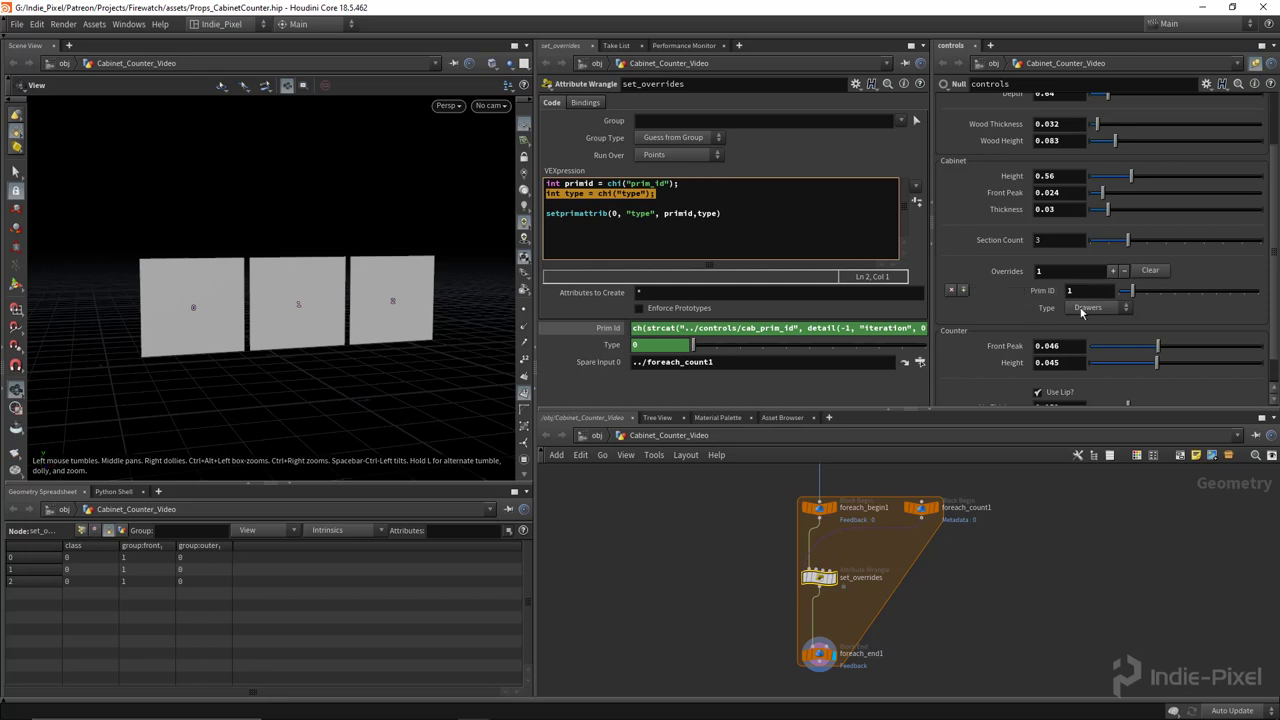
click(697, 213)
text("s)
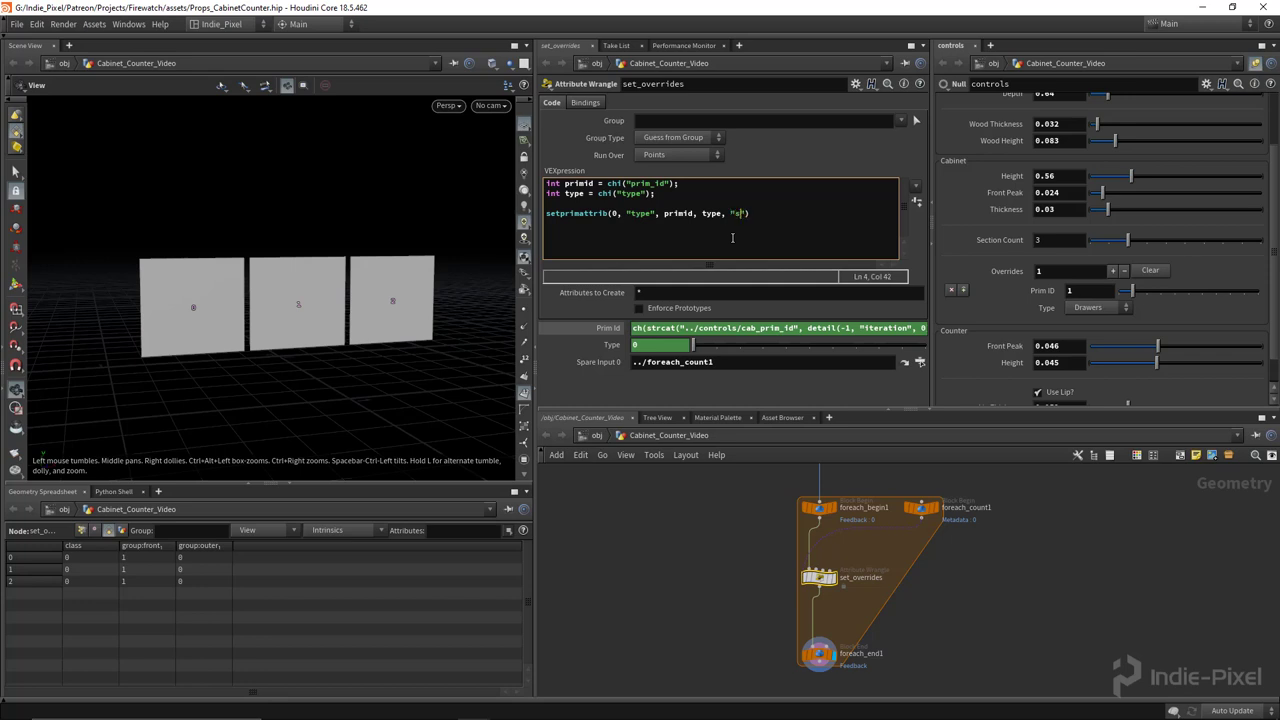
text(et")
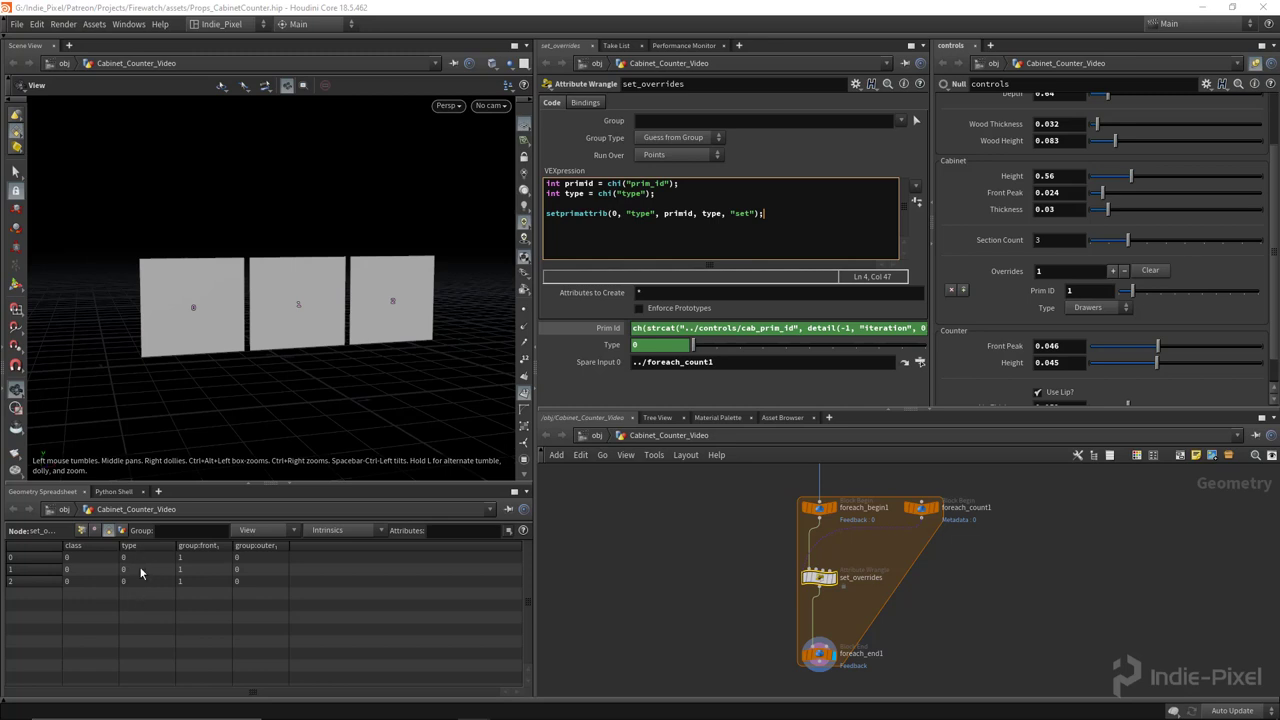
Set the first override's Type to Doors, leaving it targeting Prim ID 1
click(1062, 290)
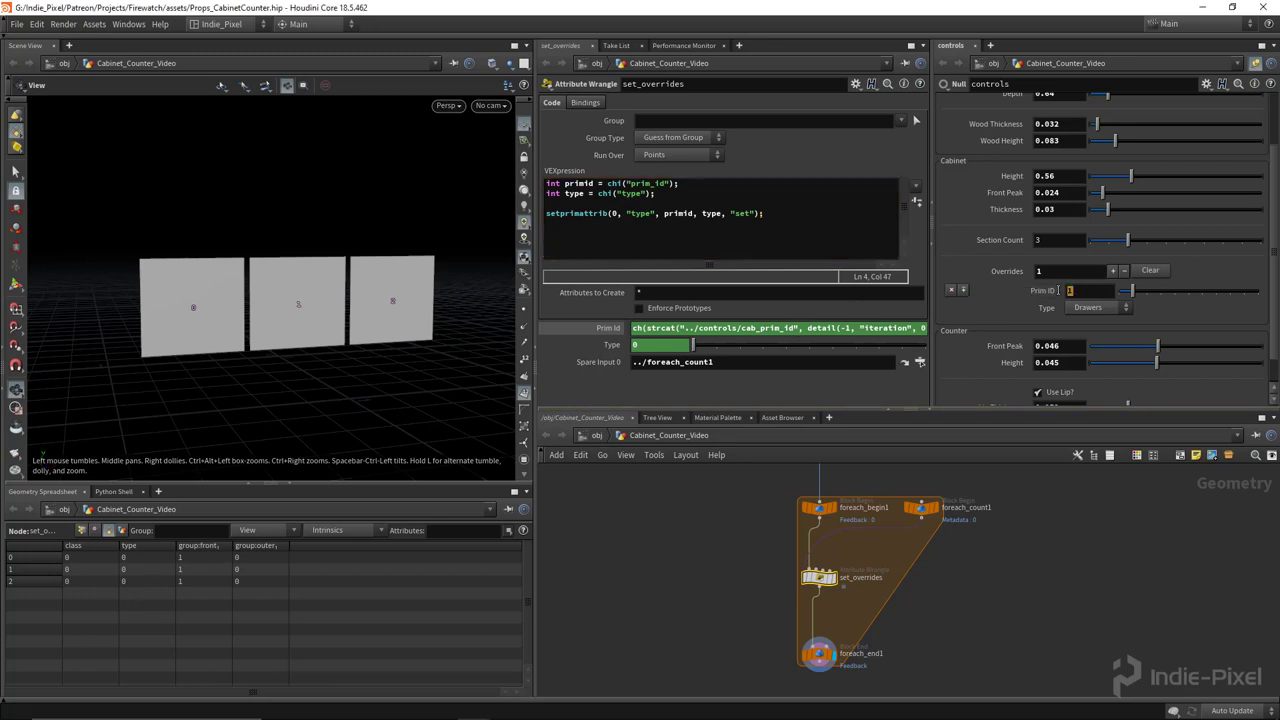
text(0)
key(Return)
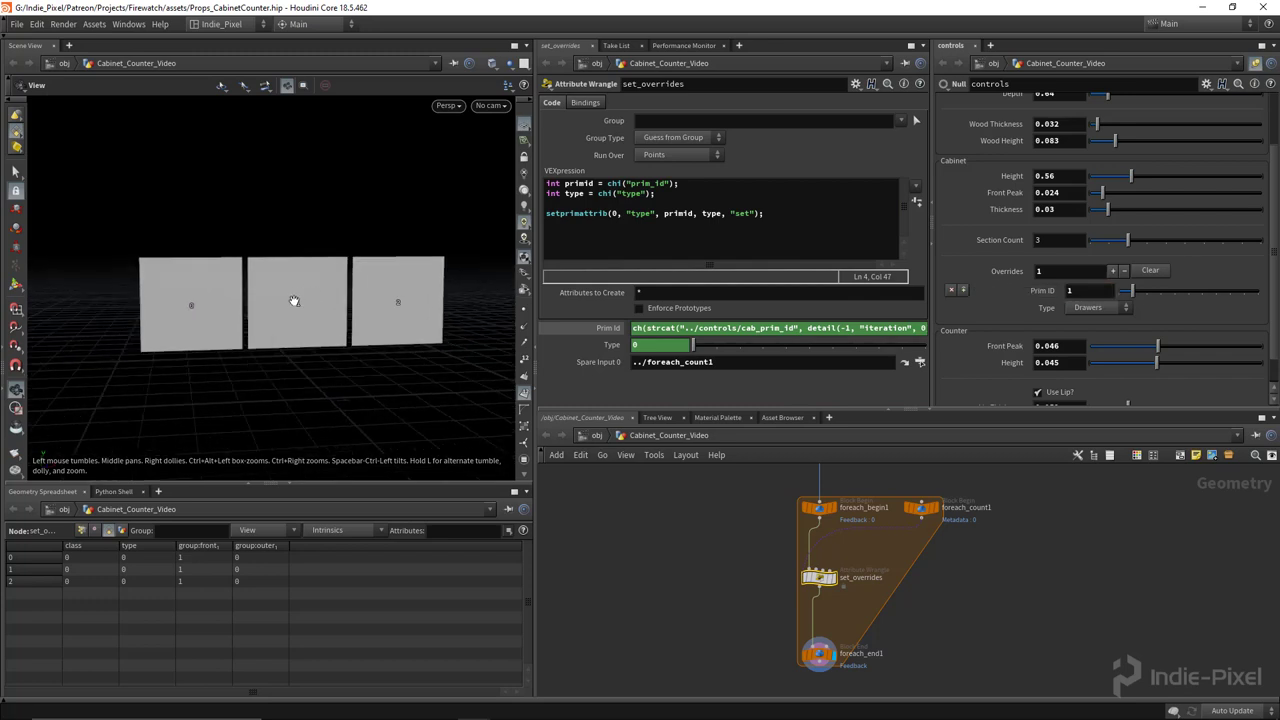
click(1100, 307)
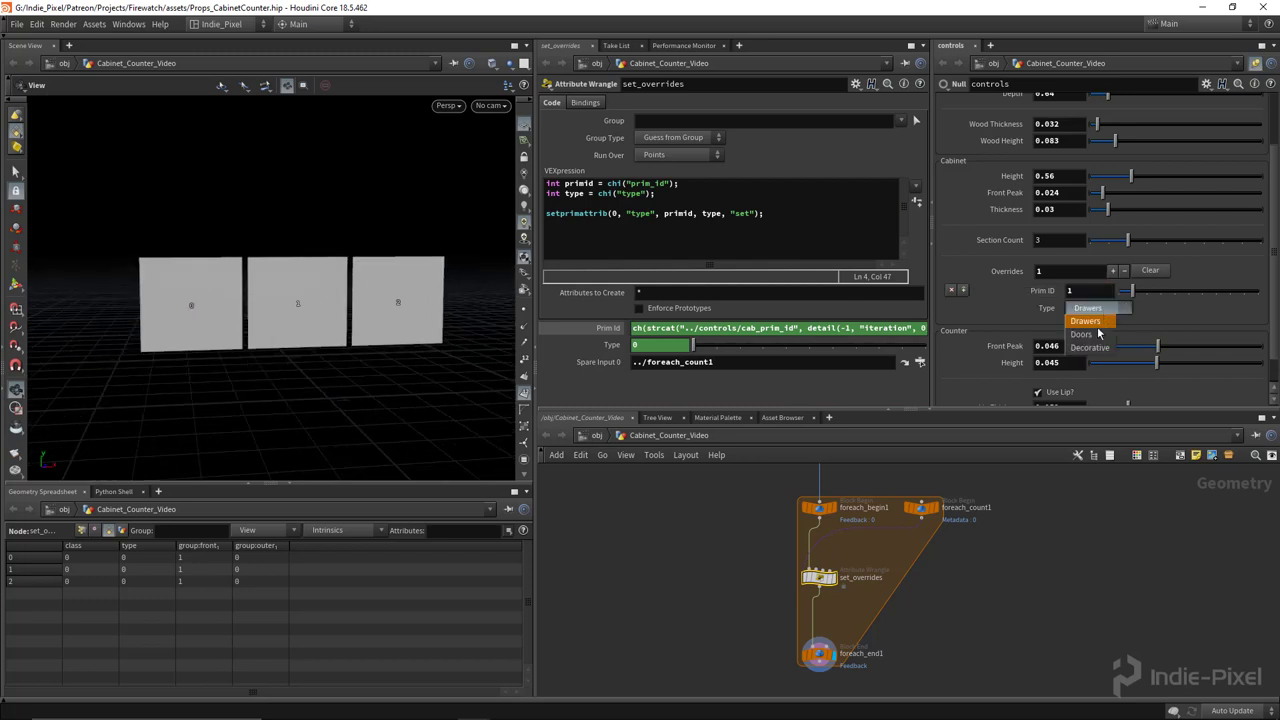
click(1097, 340)
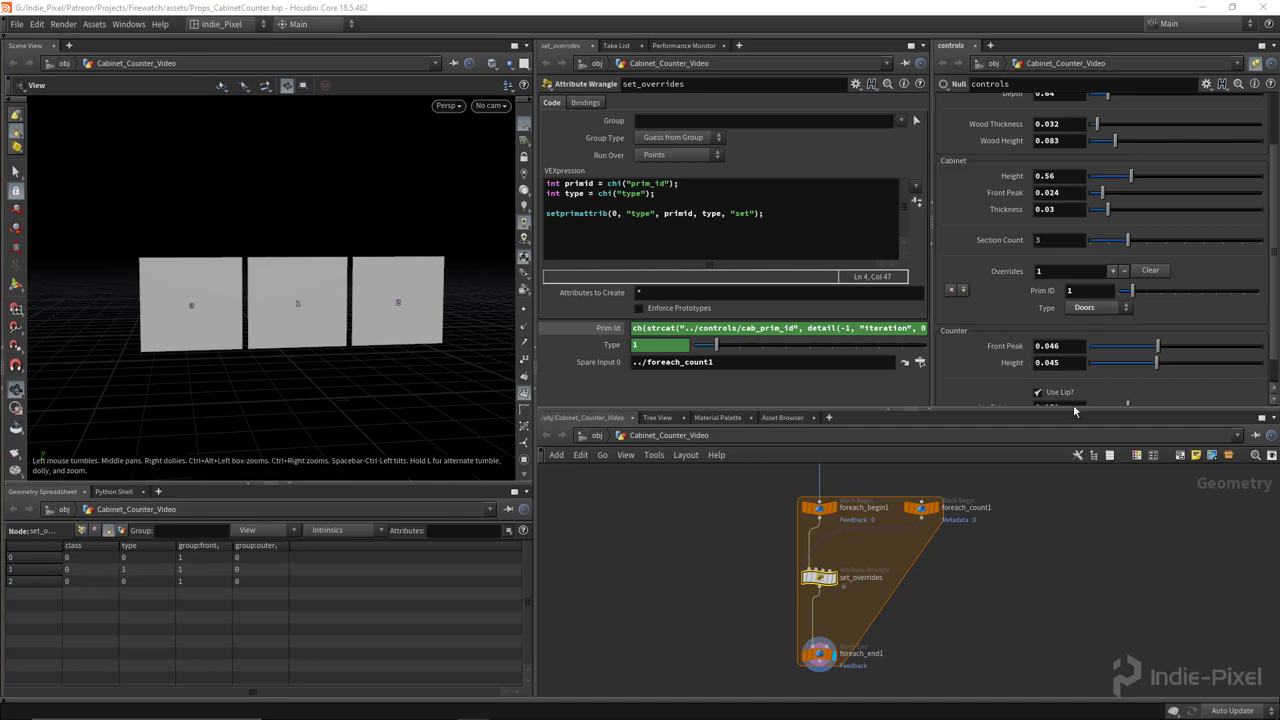
Add a second override with Prim ID 2 and Type Decorative, and enlarge the network view
click(1113, 271)
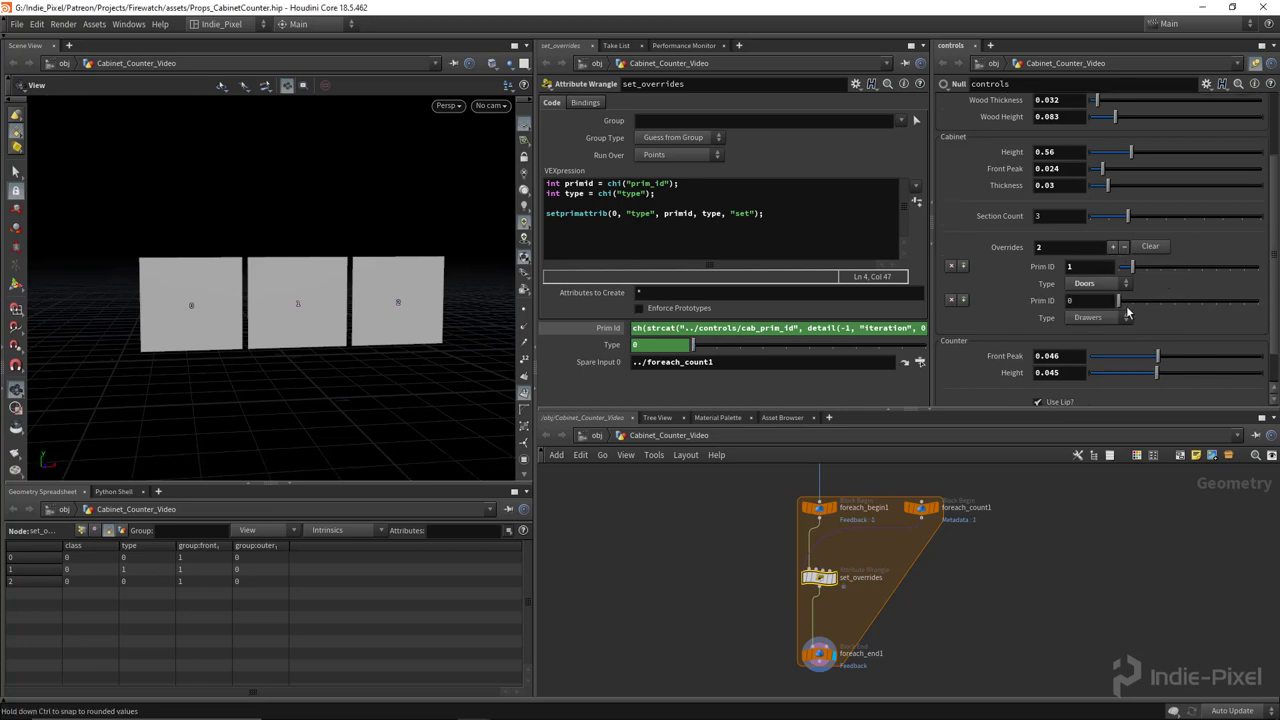
click(1150, 303)
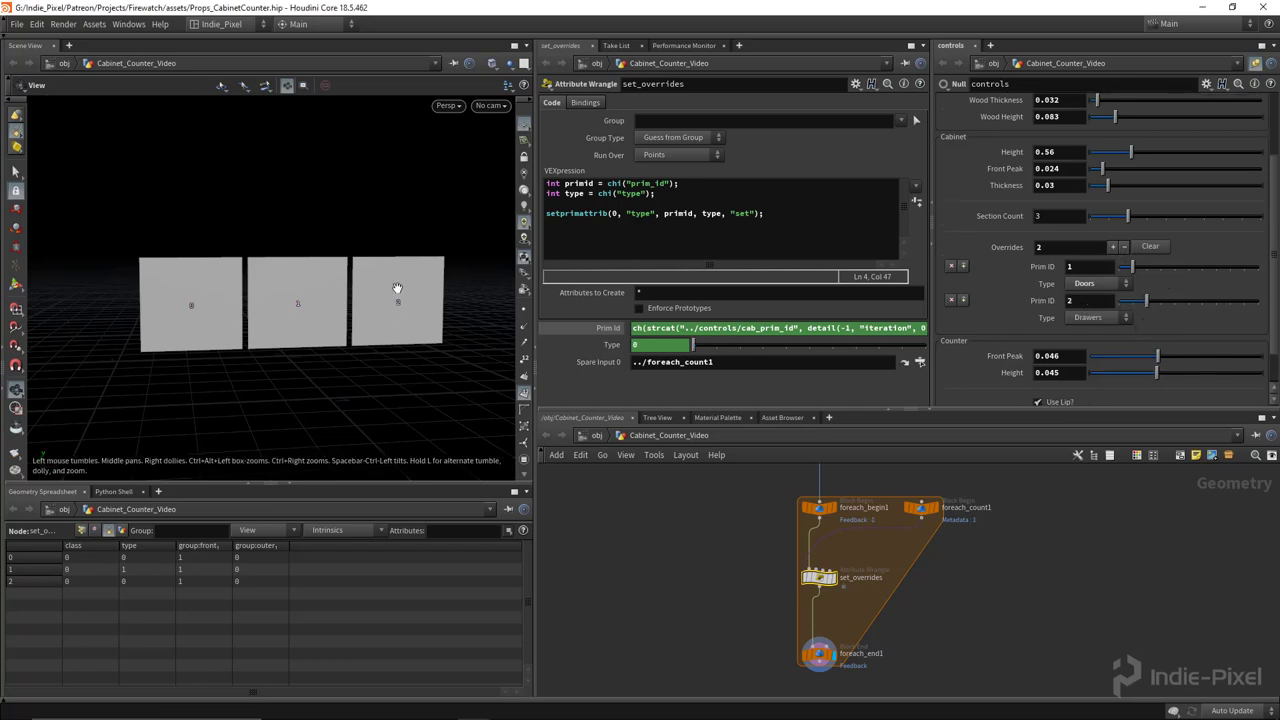
click(1098, 317)
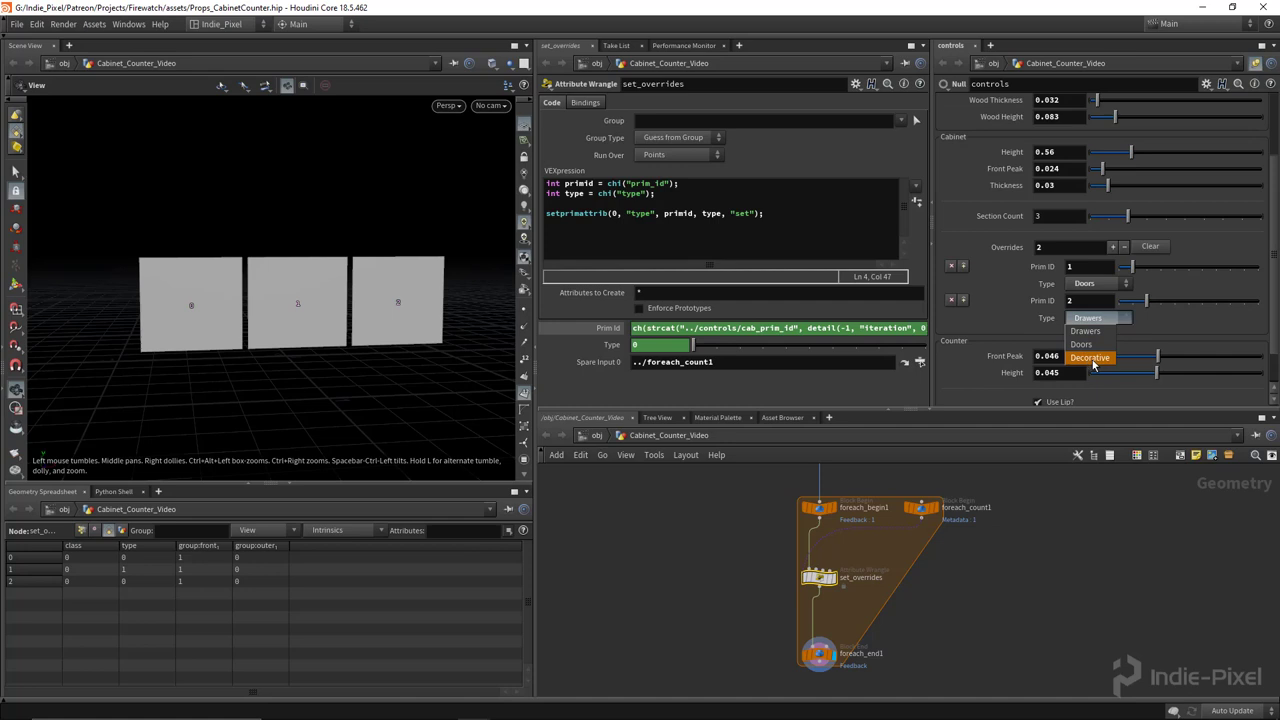
click(1093, 358)
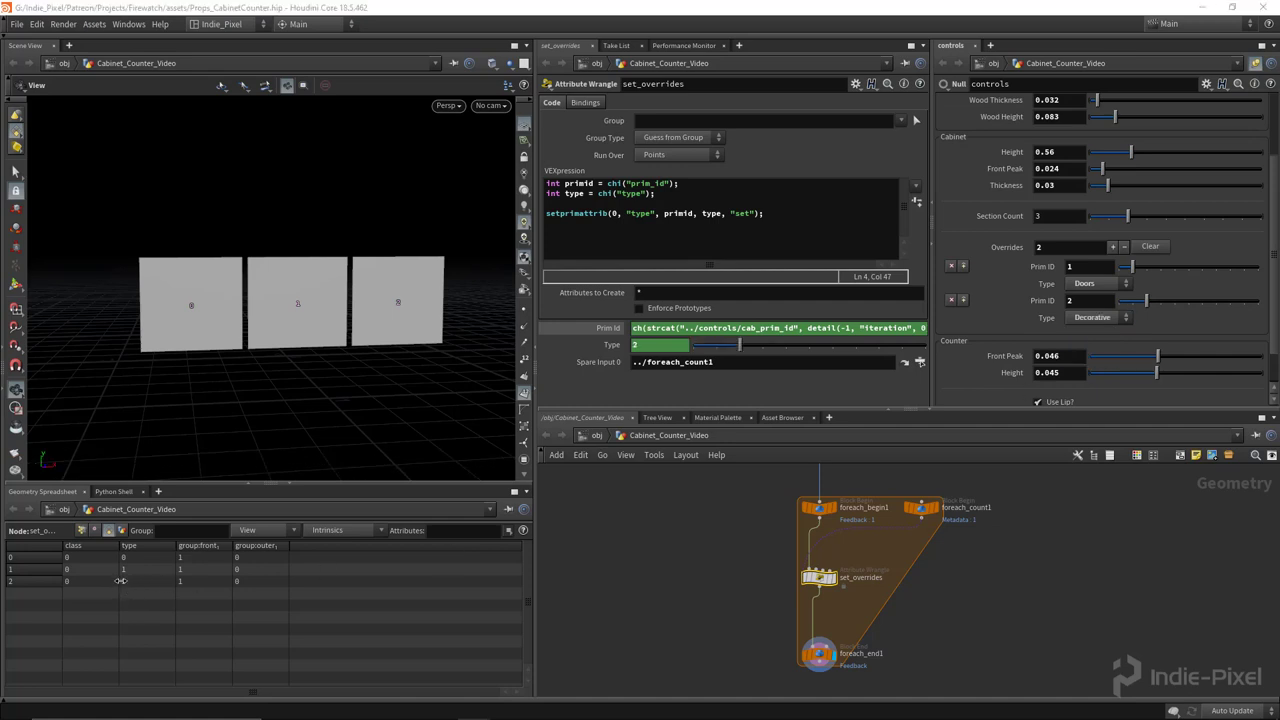
mouse_move(313, 293)
mouse_down()
mouse_move(311, 311)
mouse_move(298, 308)
mouse_up()
drag(980, 407, 986, 365)
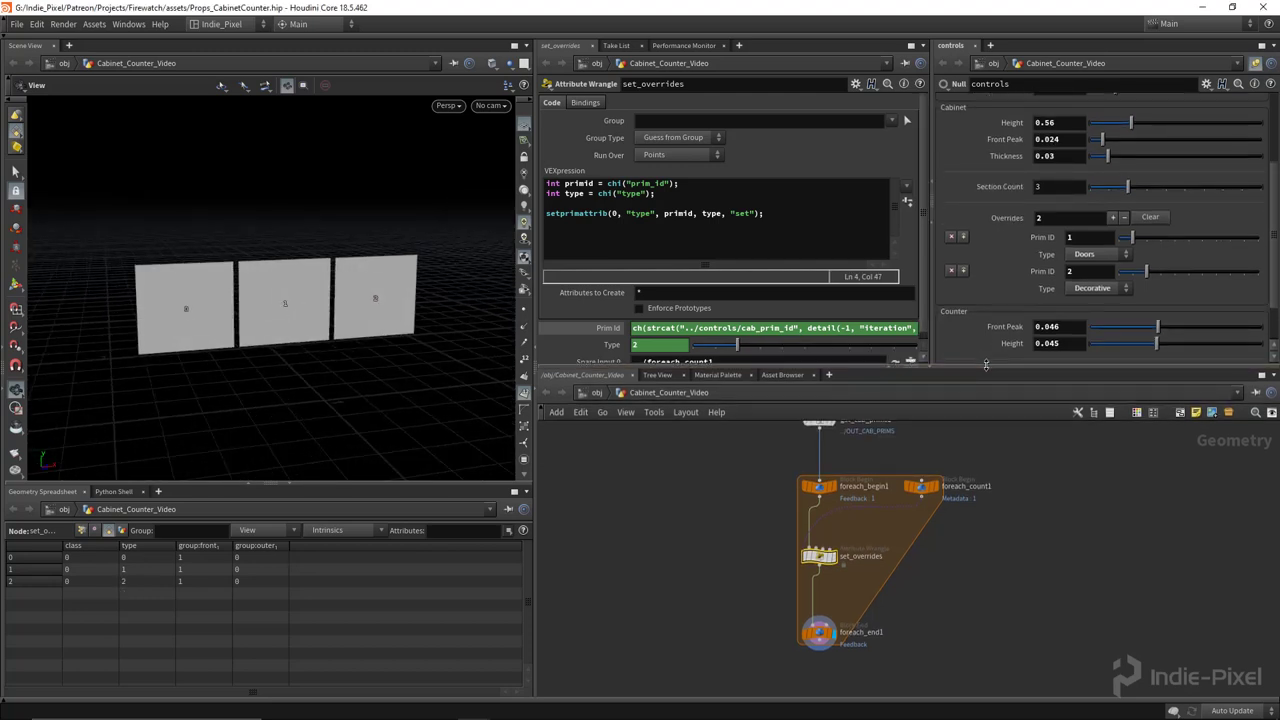
Enlarge the network view, frame the whole Cabinet_Counter_Video network and turn the network overview off
drag(986, 365, 986, 335)
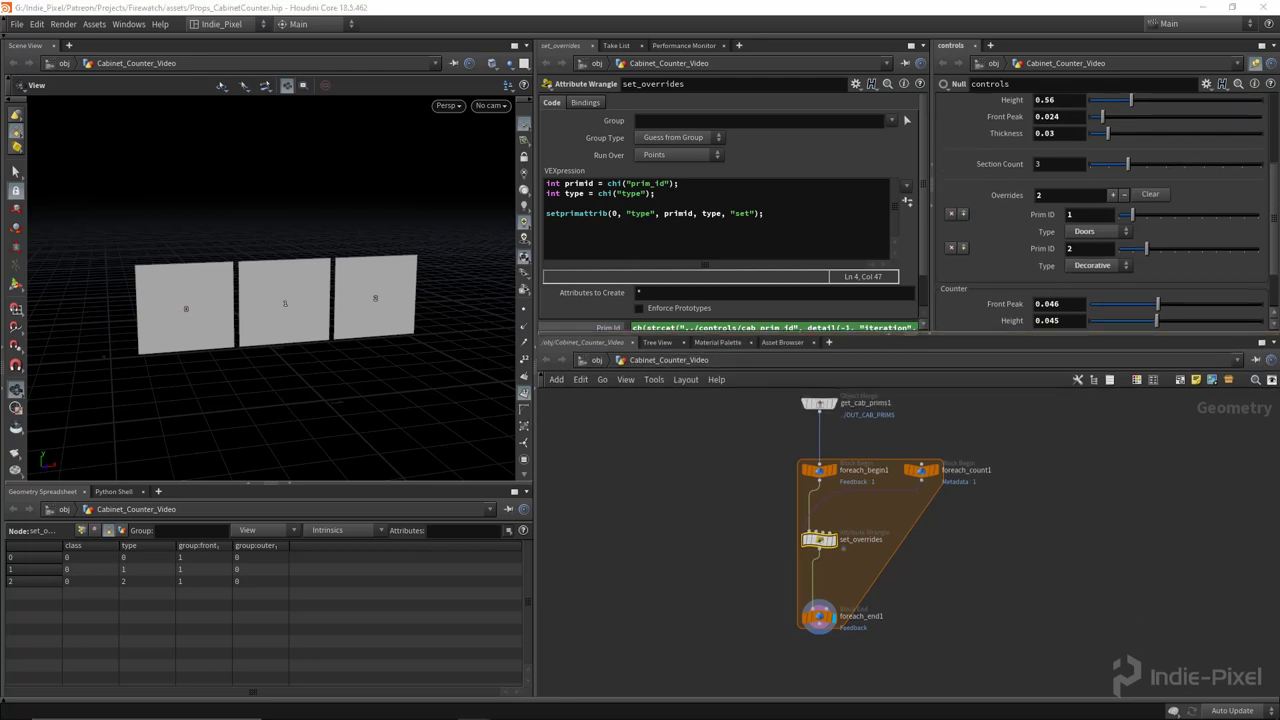
middle_drag(1021, 692, 1022, 543)
middle_drag(823, 529, 824, 542)
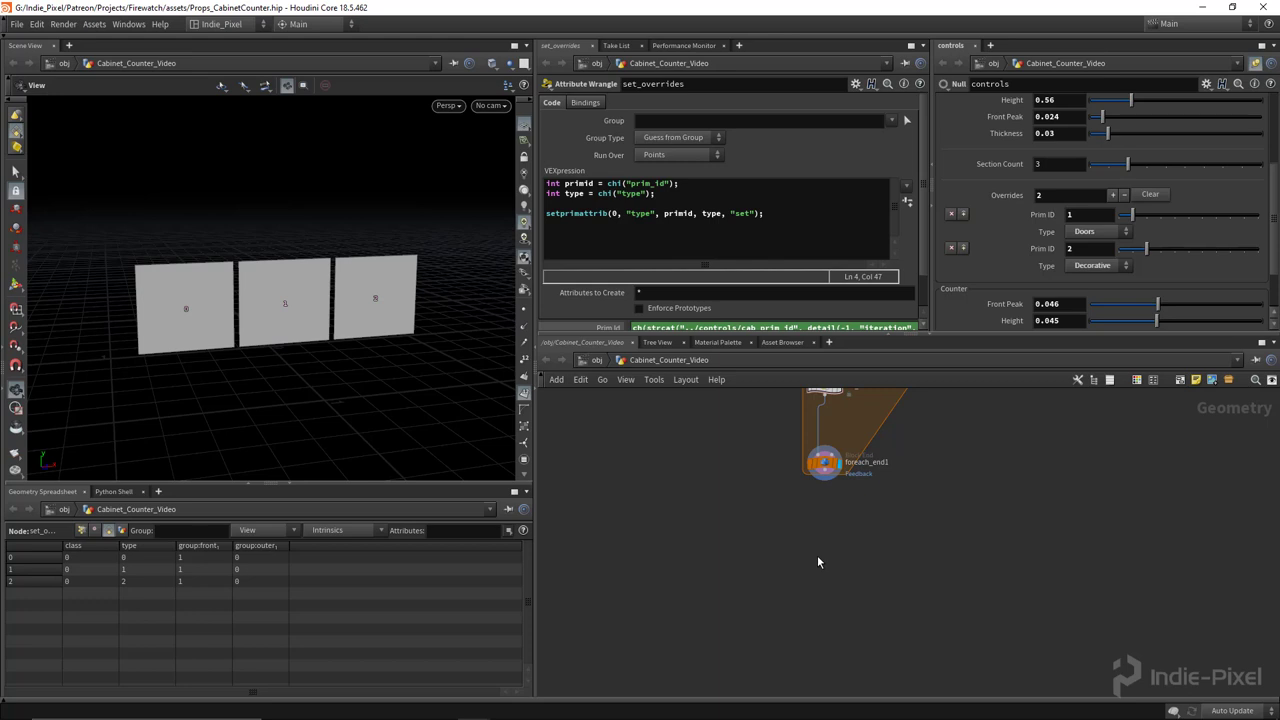
key(h)
key(r)
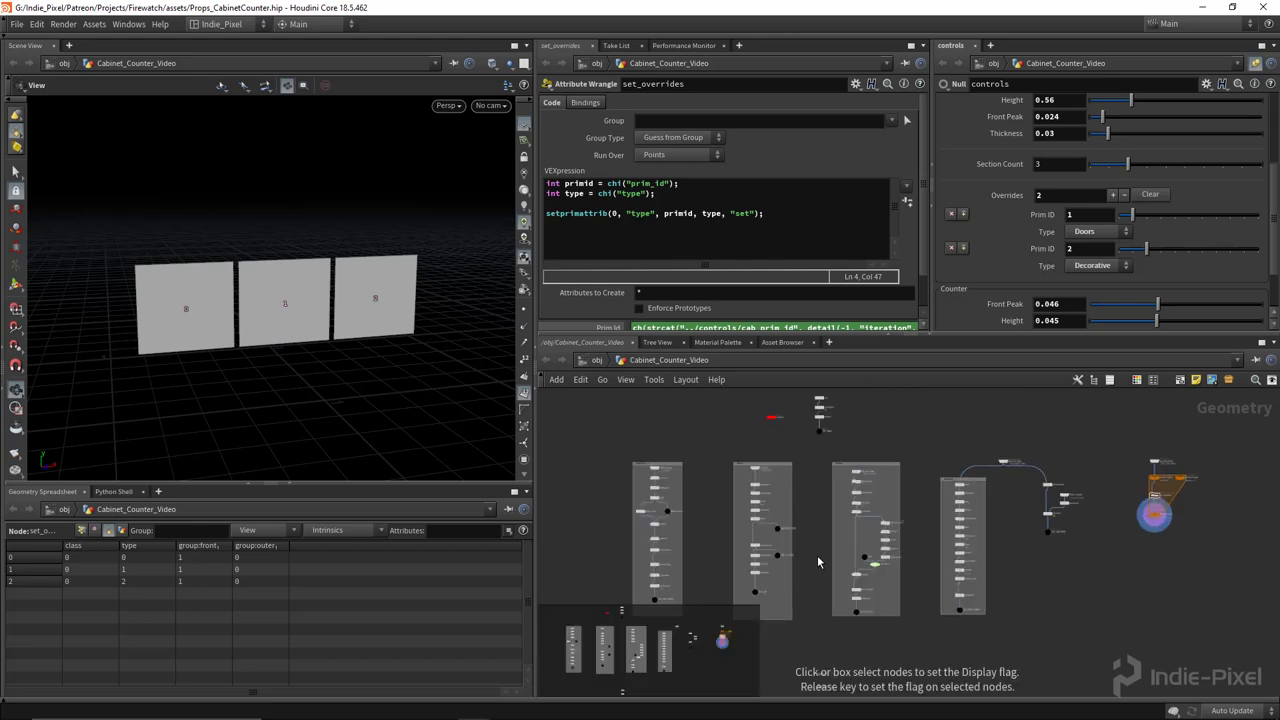
key(o)
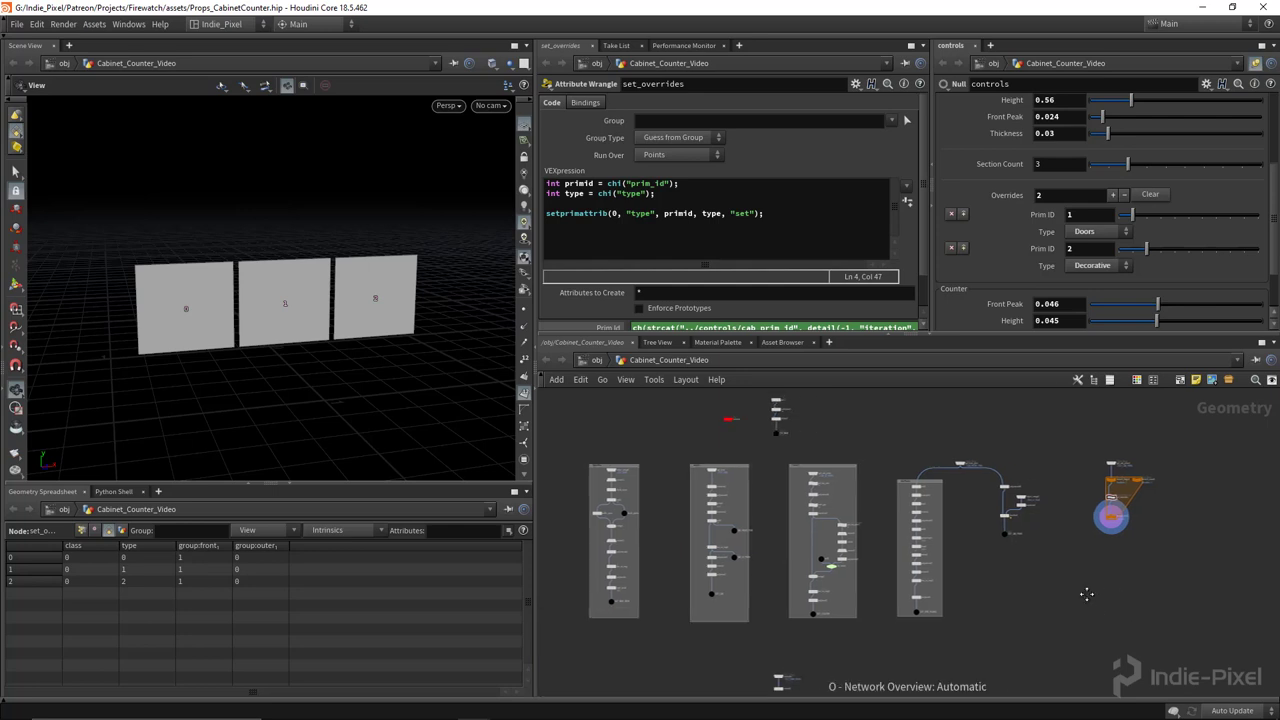
middle_drag(1086, 594, 1043, 559)
key(o)
scroll(968, 593, down, 2)
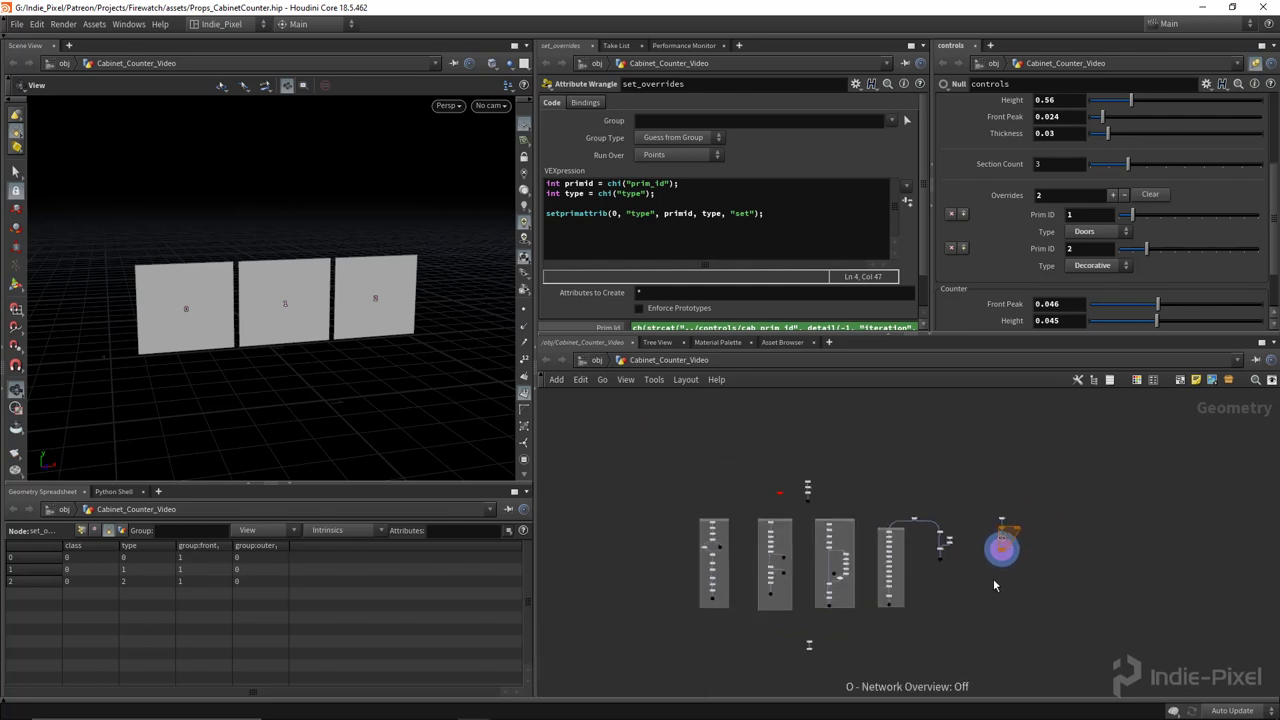
Add a For-Each Primitive block below foreach_end1
scroll(1003, 560, up, 5)
key(Tab)
text(for)
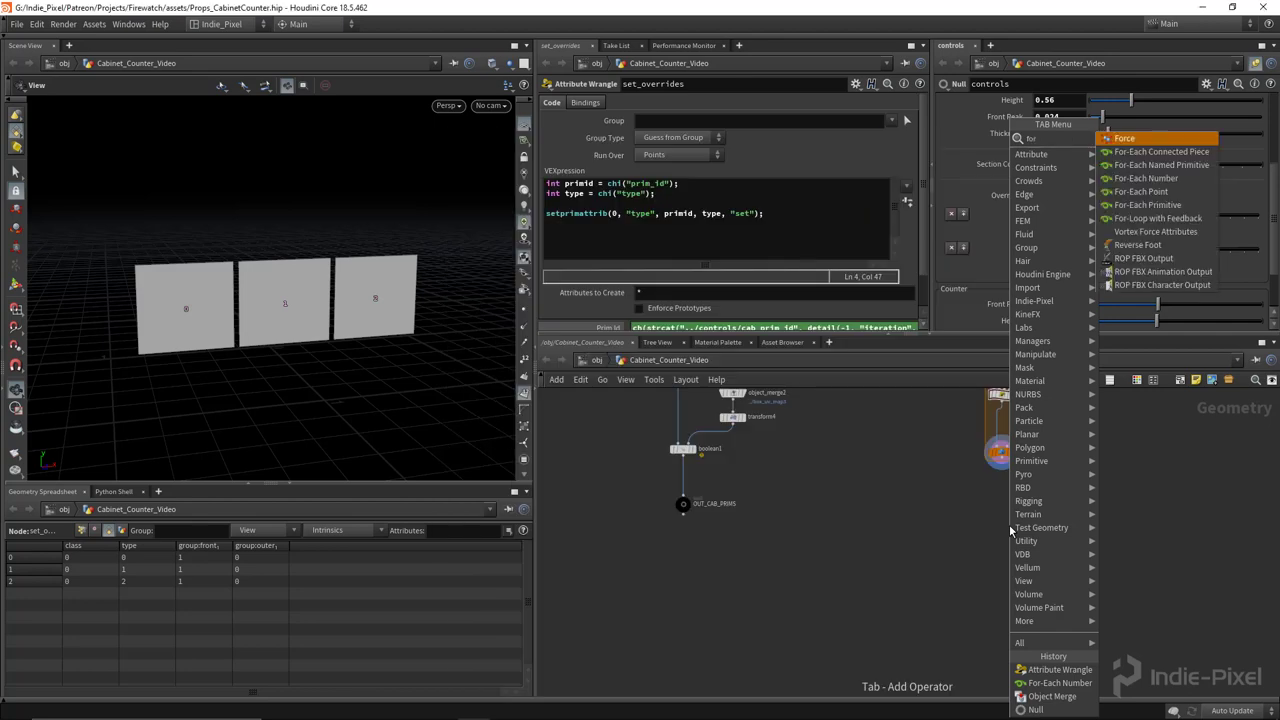
key(Down)
key(Down)
key(Down)
key(Down)
key(Down)
key(Return)
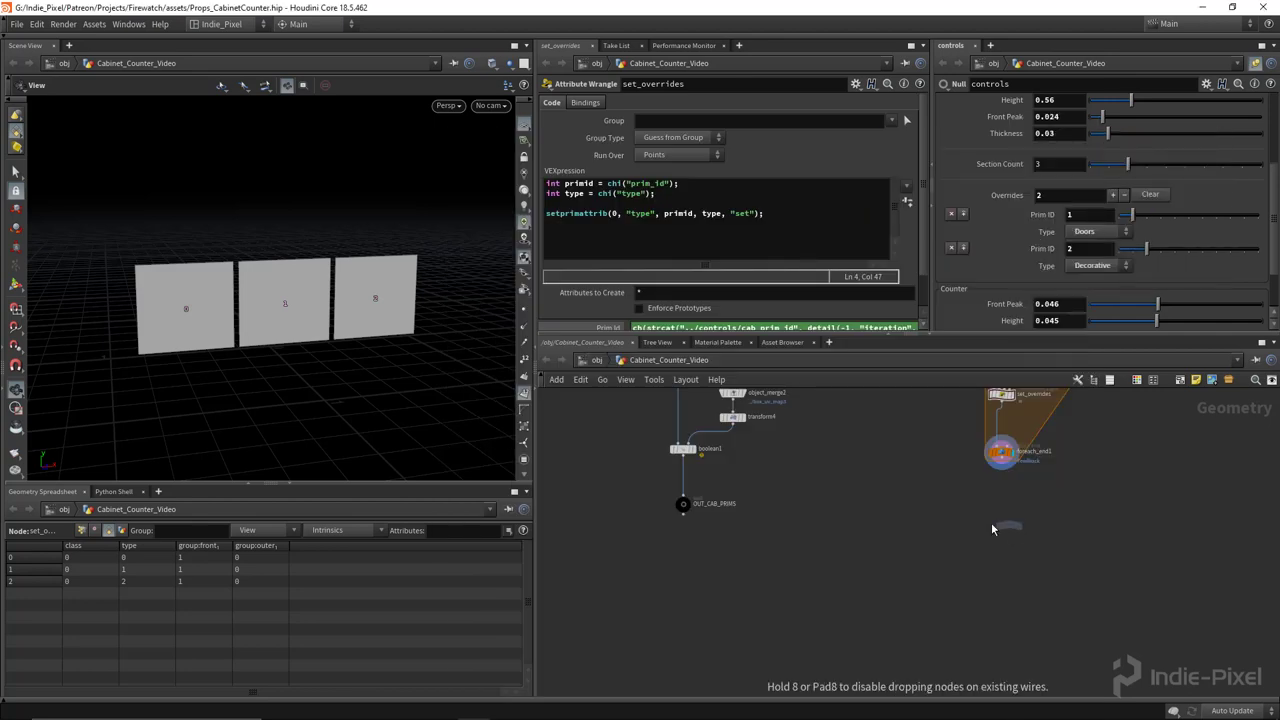
click(994, 508)
scroll(1040, 465, up, 5)
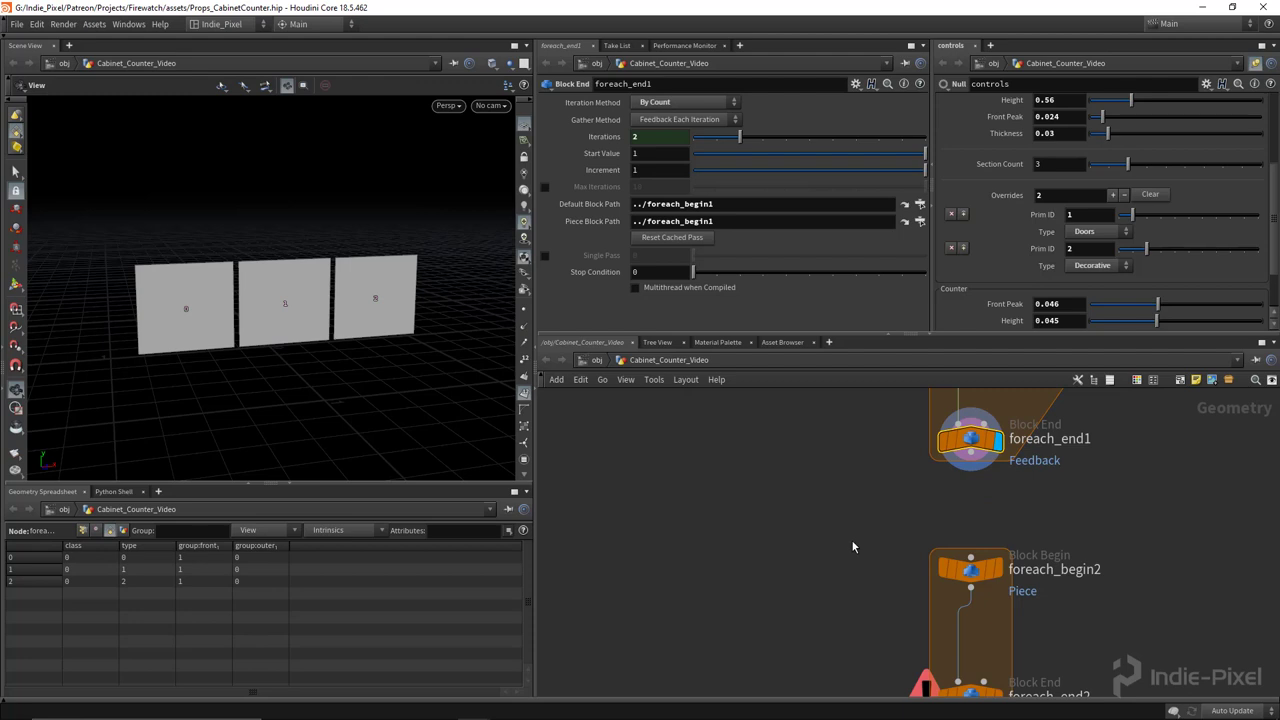
Wire the output of foreach_end1 into foreach_begin2
middle_drag(981, 505, 799, 480)
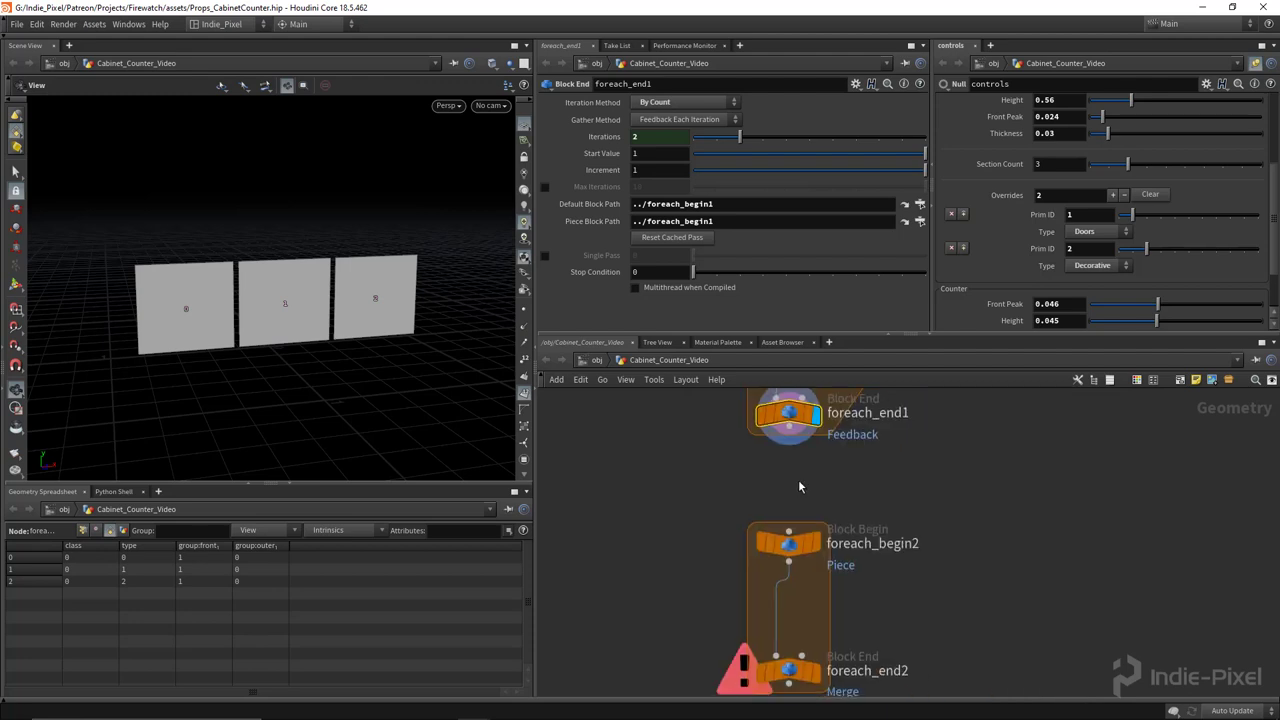
click(789, 426)
click(788, 528)
middle_drag(901, 490, 903, 452)
scroll(903, 452, down, 3)
Display foreach_end2 and move it well below foreach_begin2 to make room inside the loop
click(824, 576)
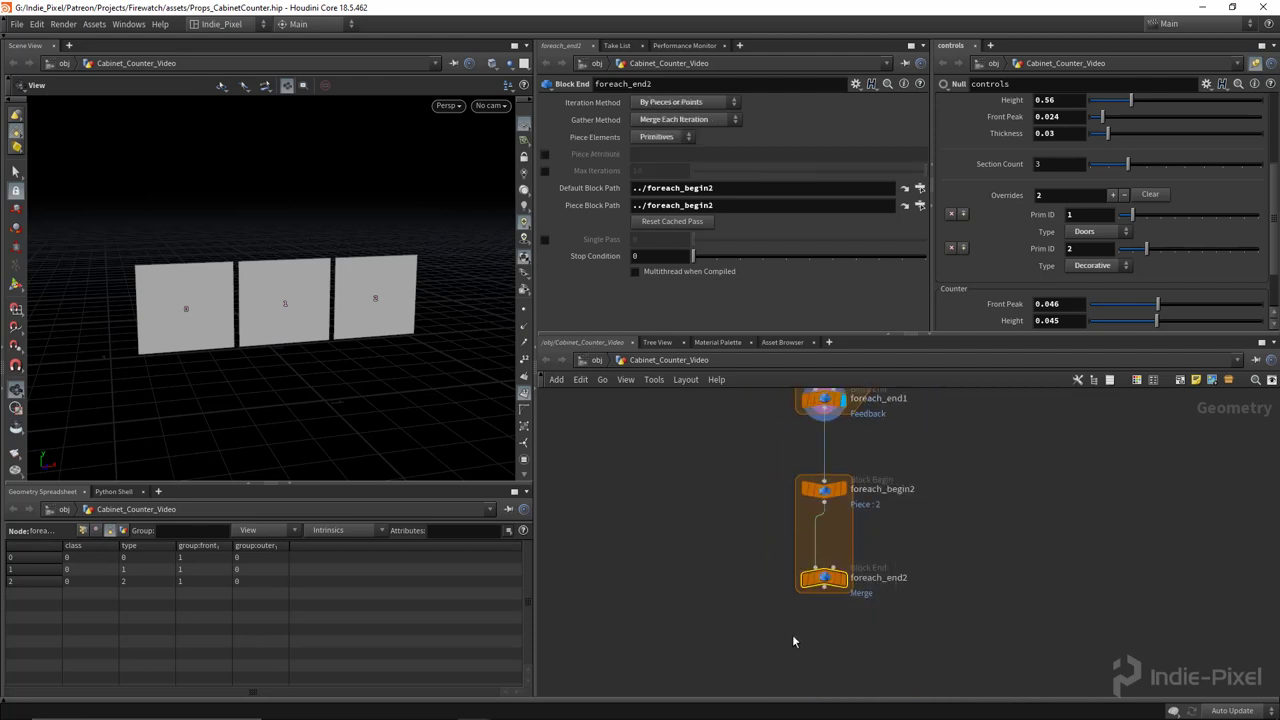
middle_drag(792, 634, 799, 583)
click(848, 530)
click(830, 537)
key(Escape)
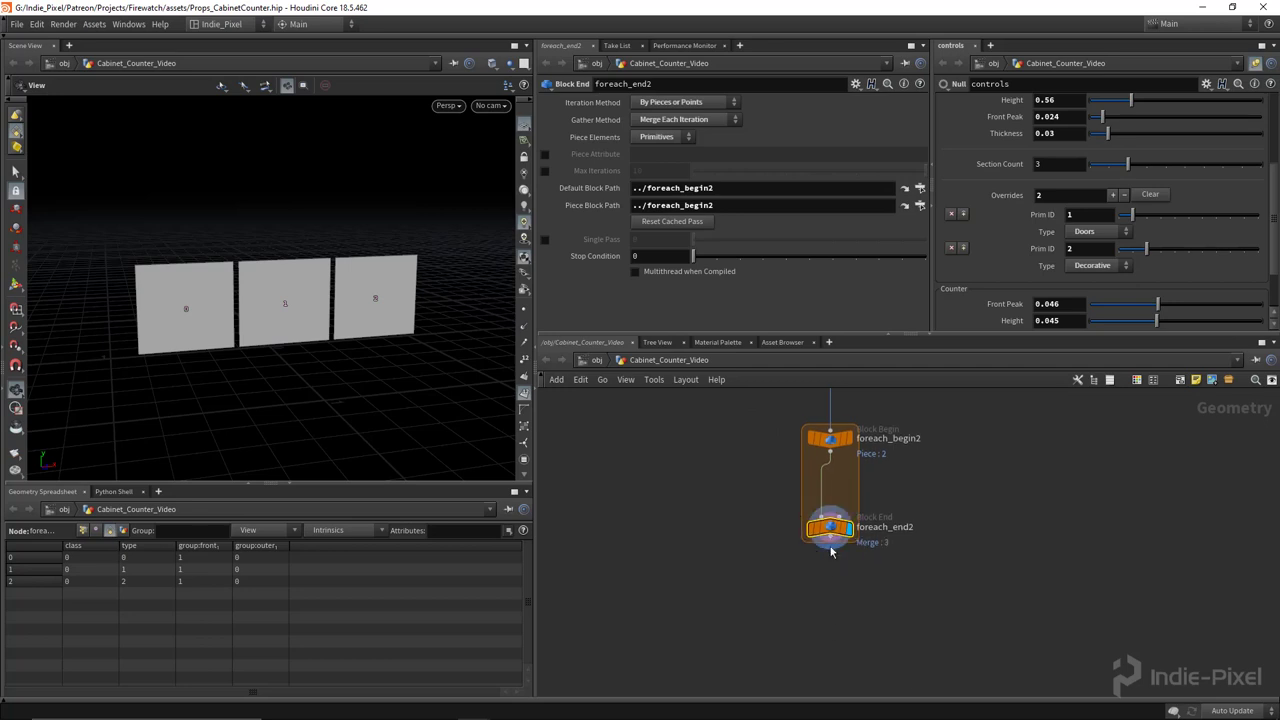
drag(830, 532, 831, 682)
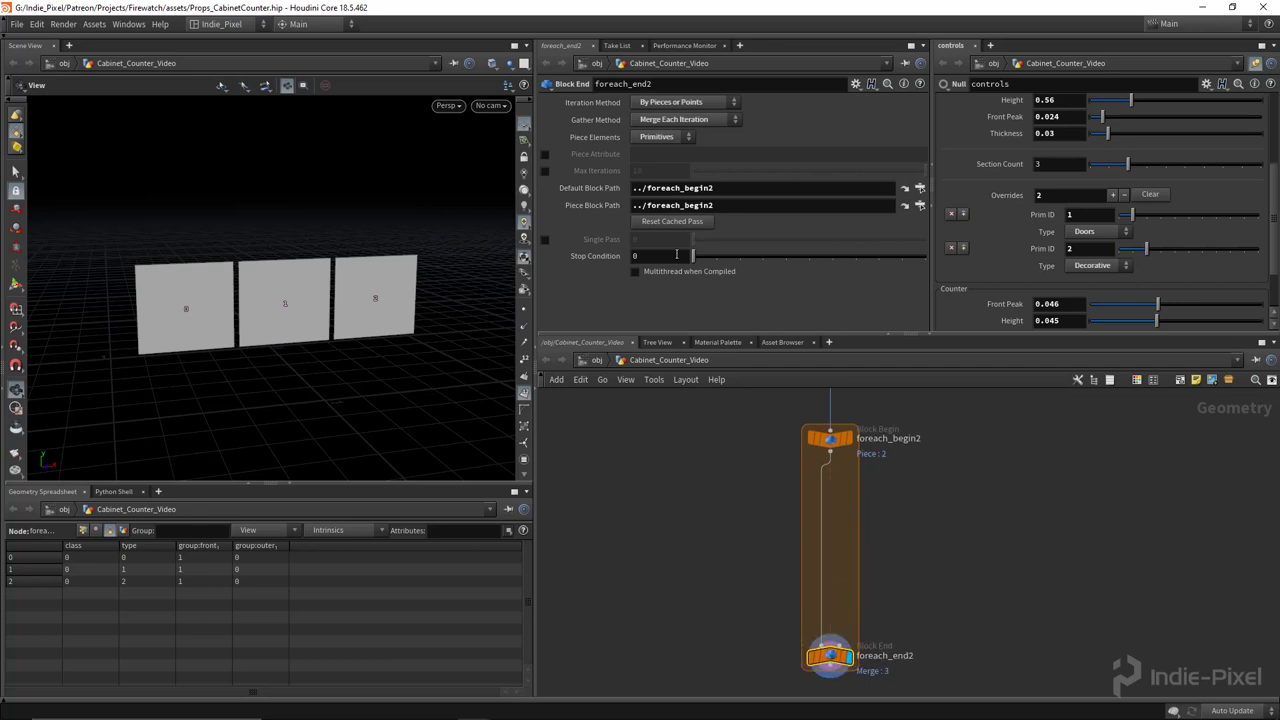
Enable Single Pass on foreach_end2 and frame the isolated cabinet primitive in the viewport
click(545, 240)
alt+drag(182, 310, 174, 300)
alt+right_drag(174, 300, 356, 311)
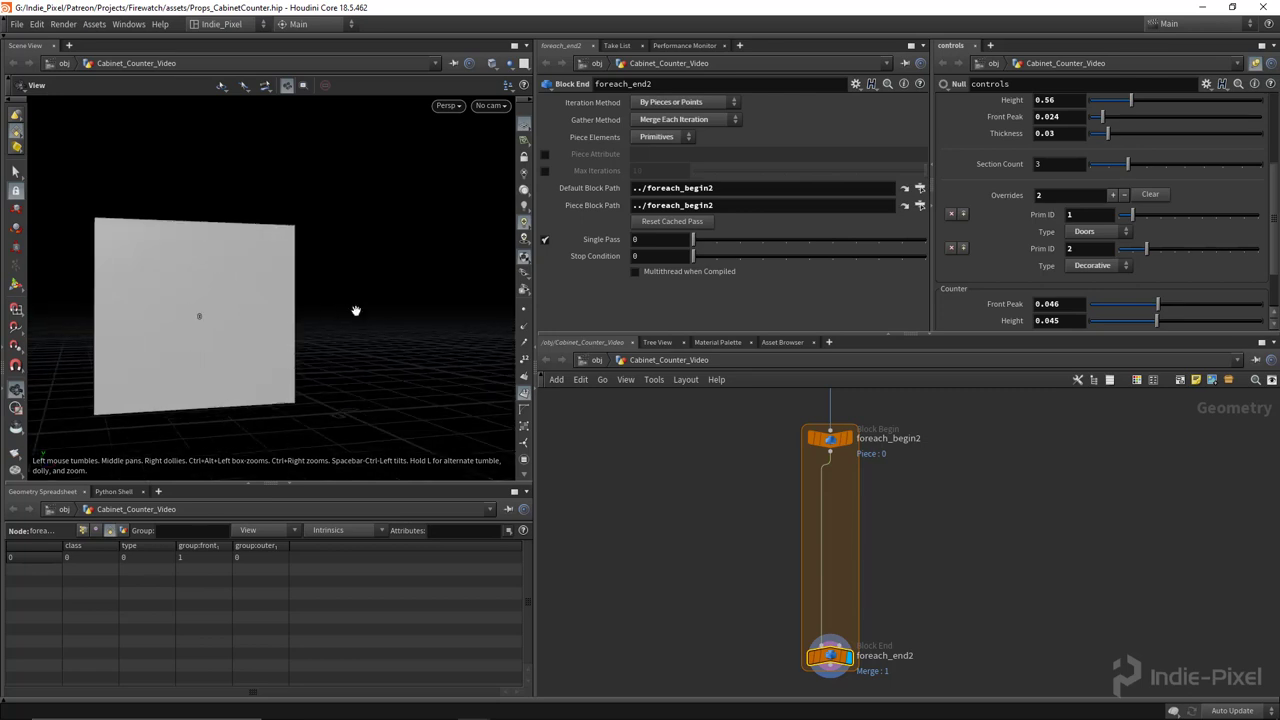
drag(172, 285, 231, 400)
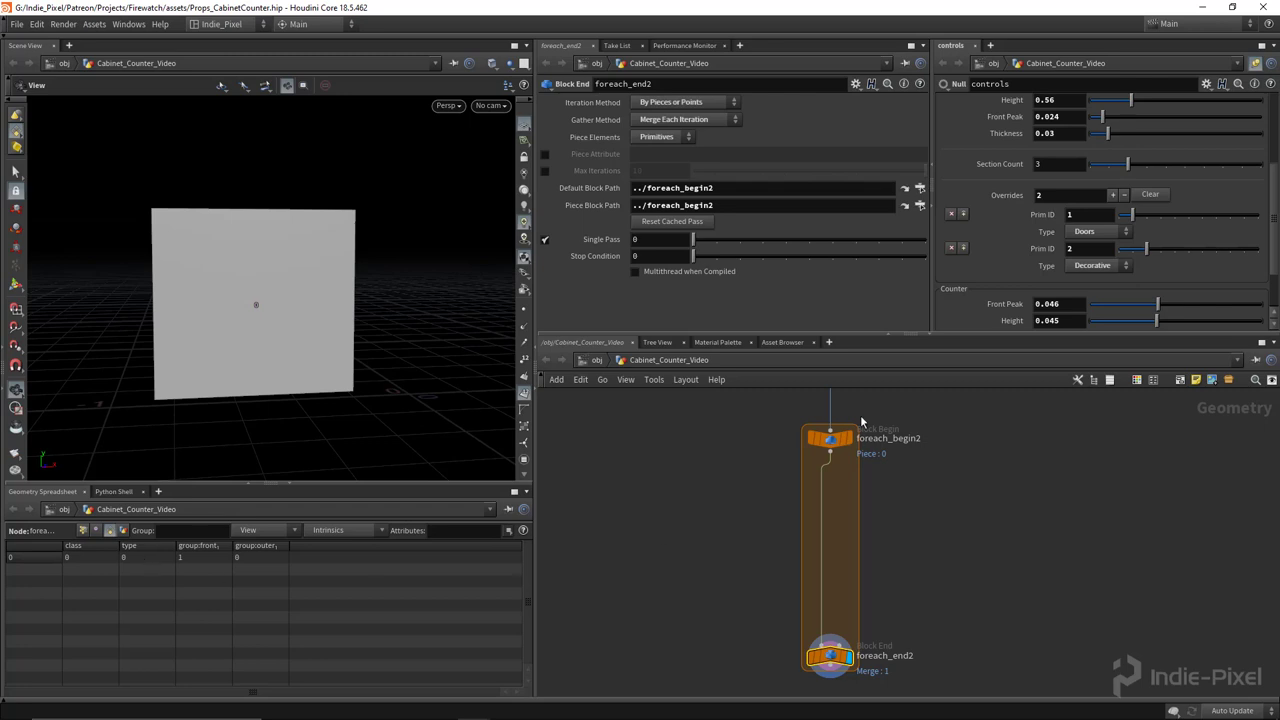
Add a Subnetwork beside the new For-Each Primitive loop and name it build_drawers
drag(948, 336, 945, 312)
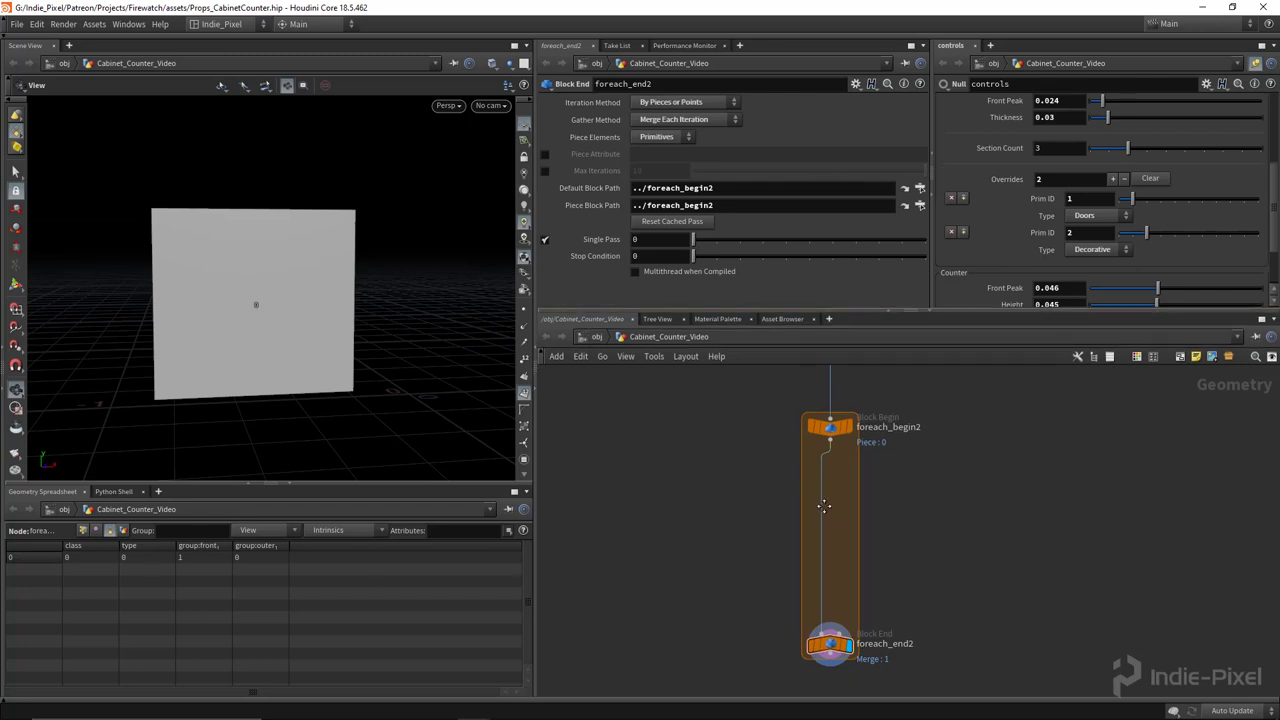
key(Tab)
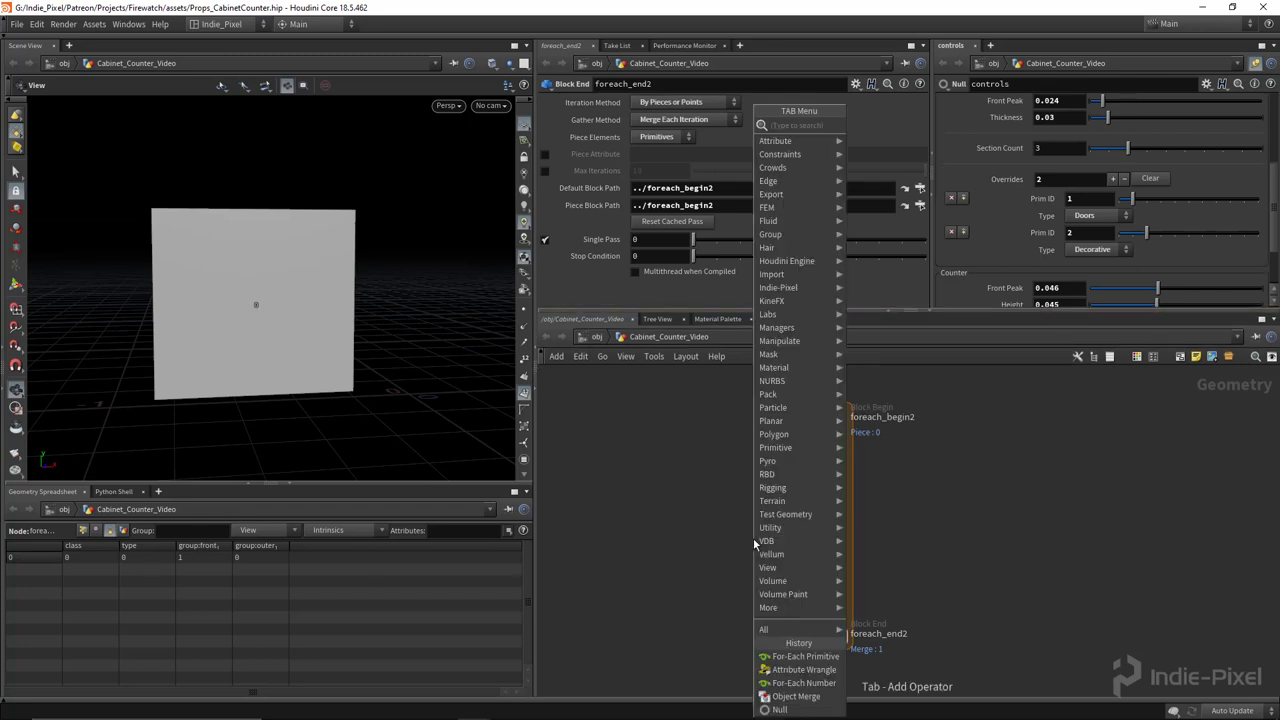
text(subne)
key(Return)
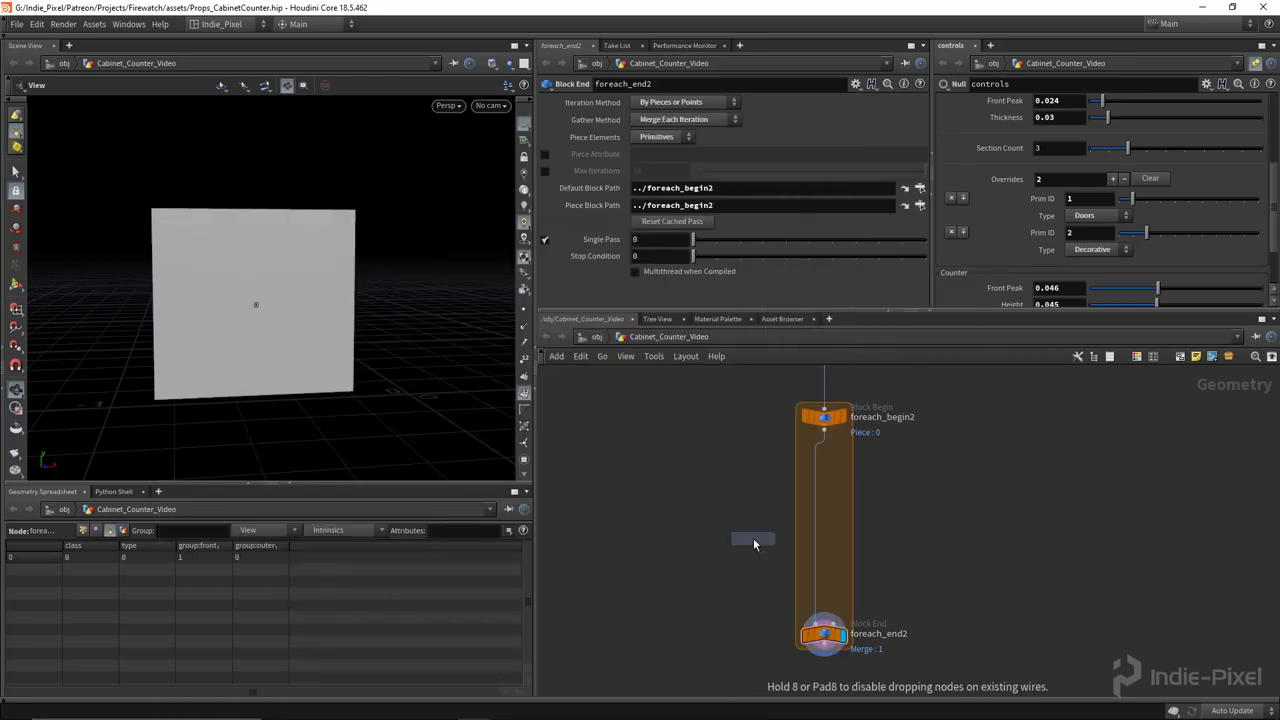
click(706, 523)
scroll(750, 520, up, 3)
double_click(752, 516)
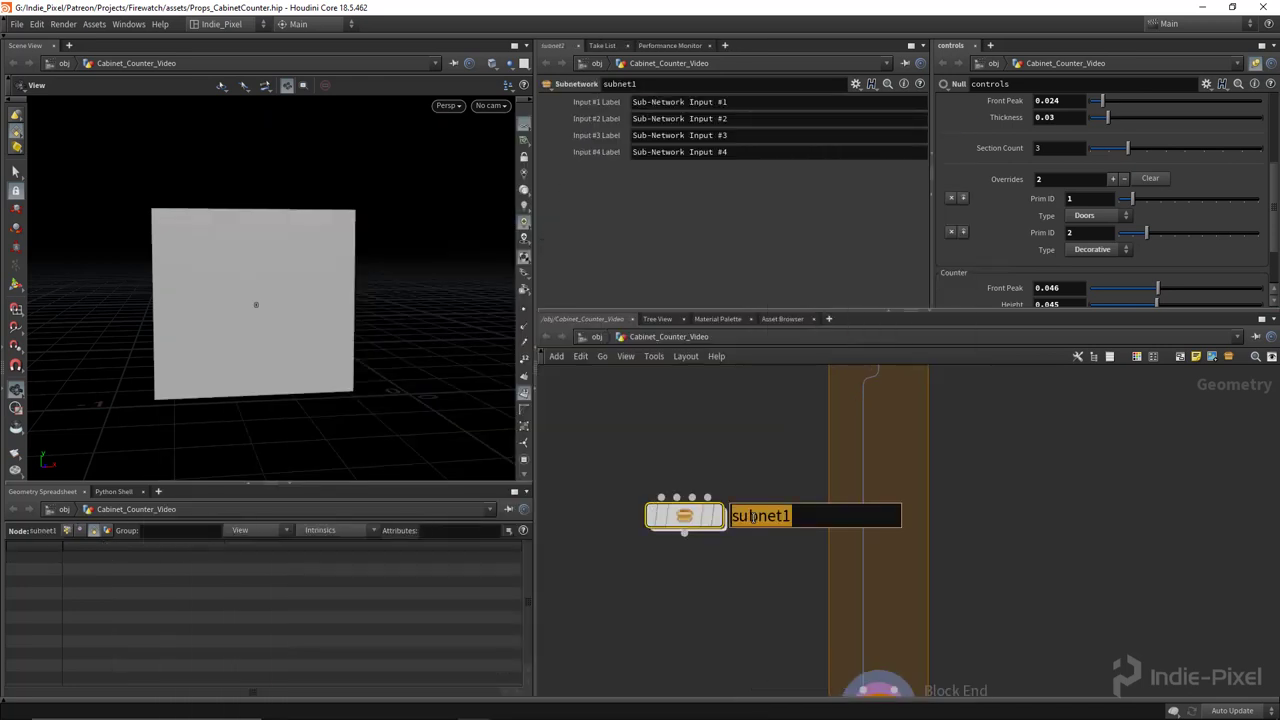
key(BackSpace)
text(build_dr)
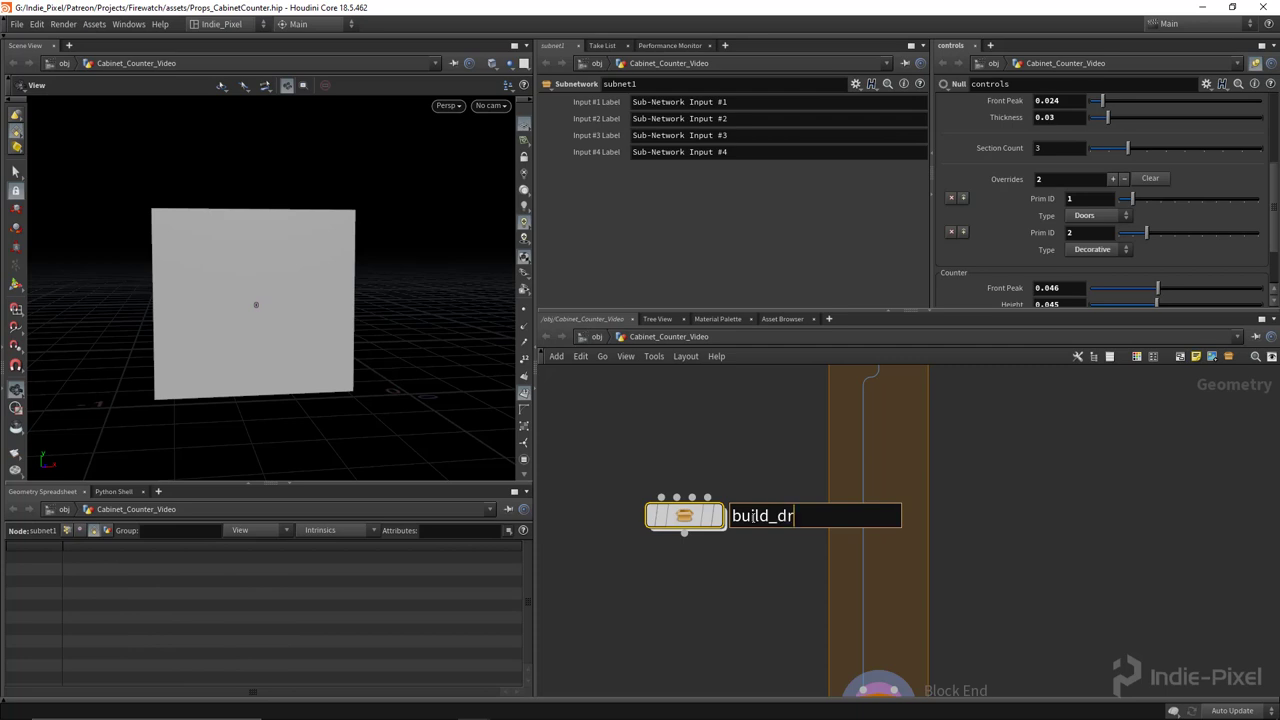
text(awers)
key(Return)
Wire foreach_begin2 into the first input of build_drawers
scroll(755, 540, down, 3)
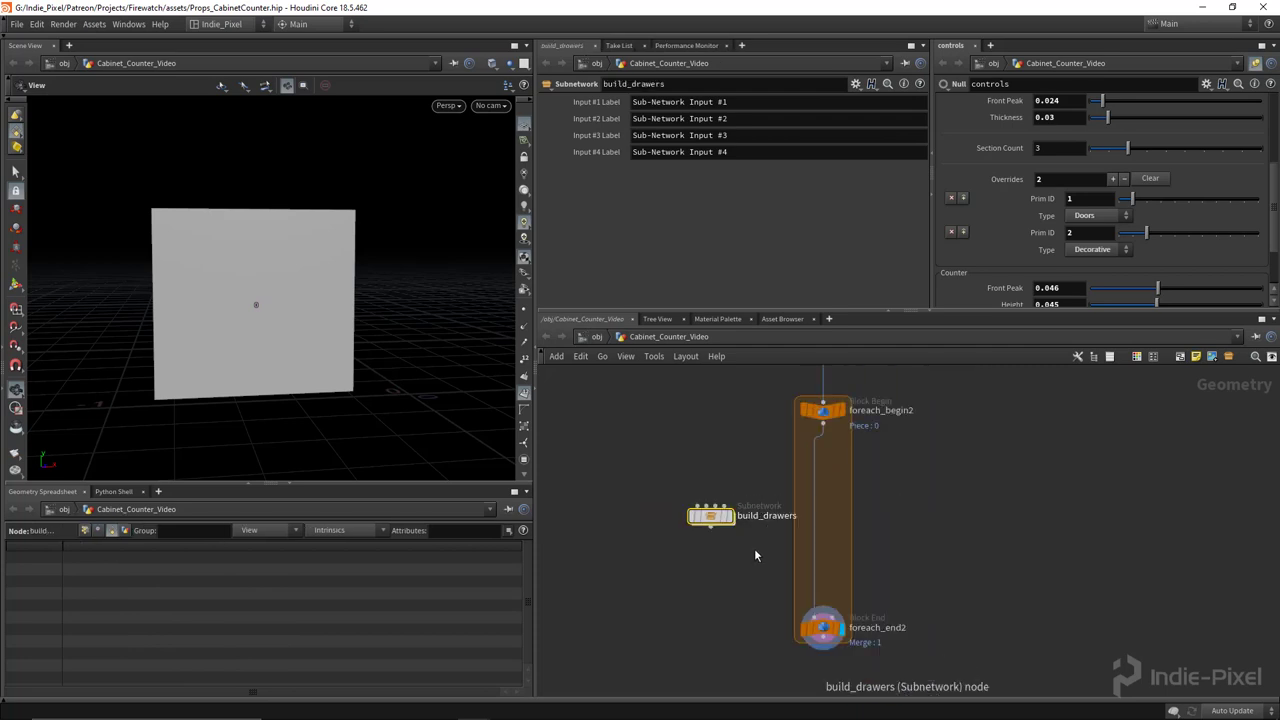
click(819, 426)
click(699, 507)
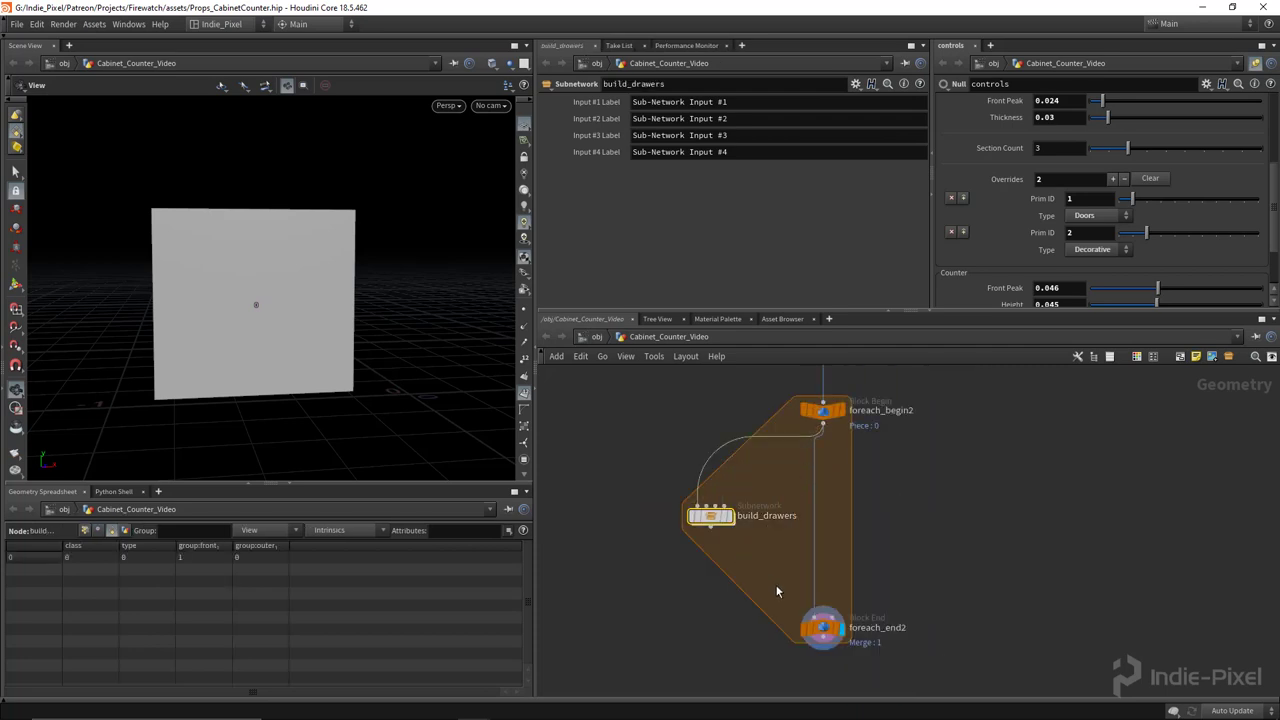
Add a Switch below build_drawers and connect build_drawers to its input
middle_drag(775, 590, 745, 562)
key(Tab)
text(swi)
key(Return)
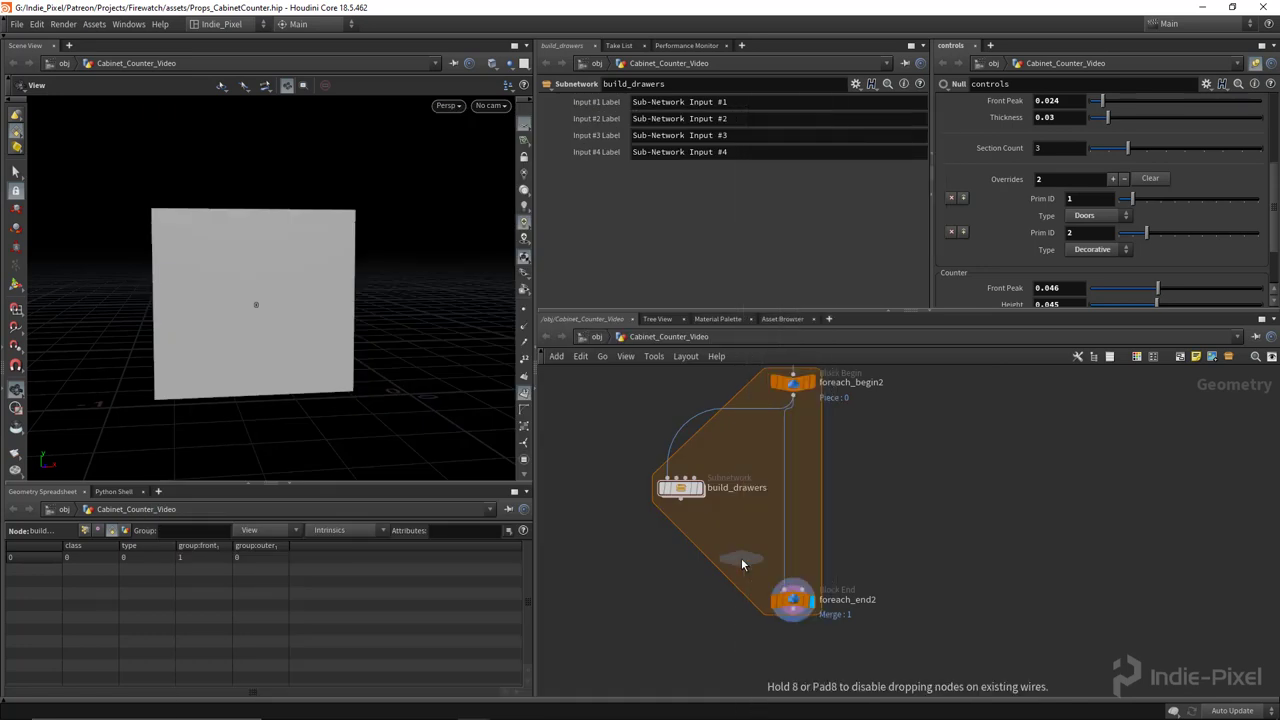
click(742, 562)
scroll(690, 507, up, 2)
click(676, 495)
click(760, 576)
drag(763, 579, 767, 562)
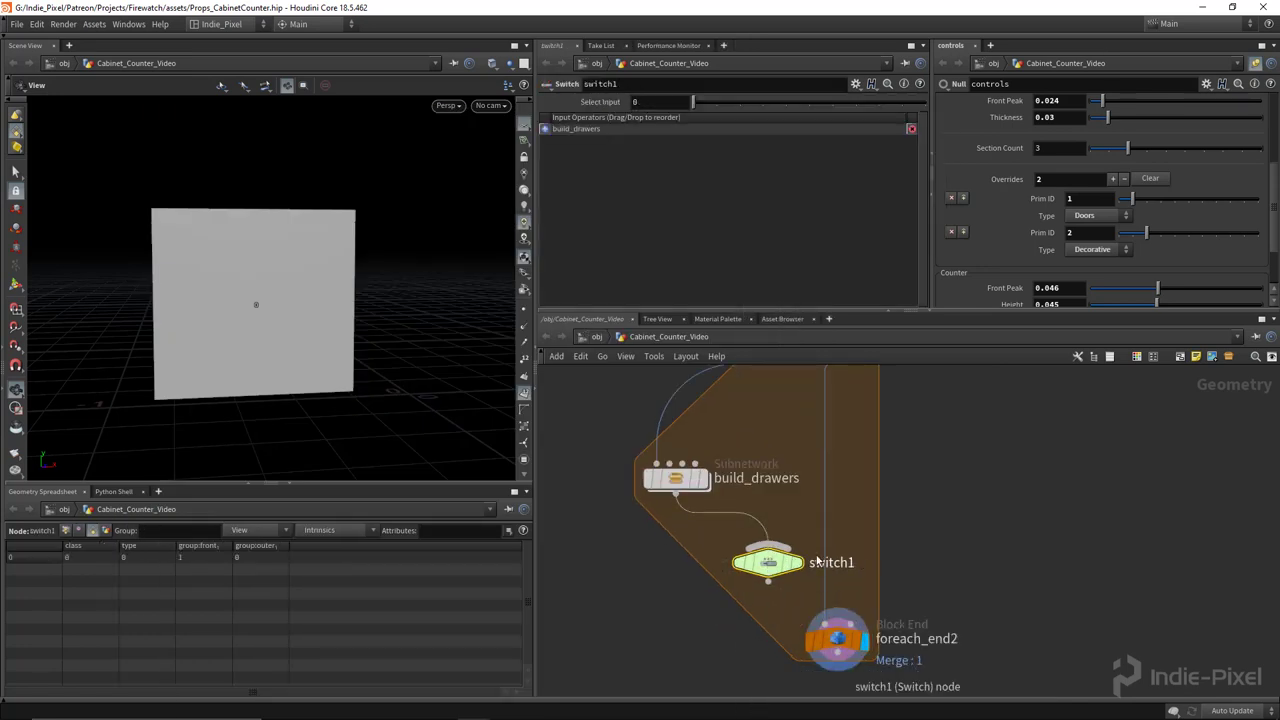
Rename the switch type_switch and insert it directly above foreach_end2 so that it feeds that node
double_click(846, 563)
text(type_)
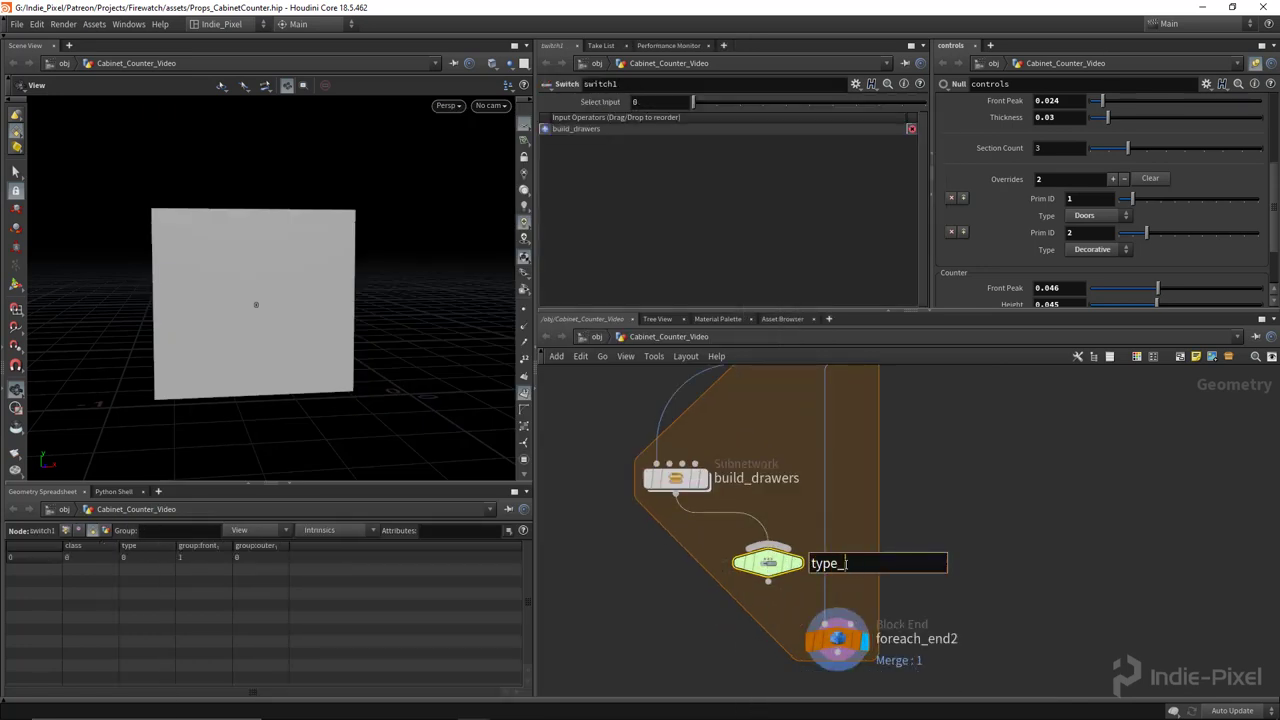
text(switch)
key(Return)
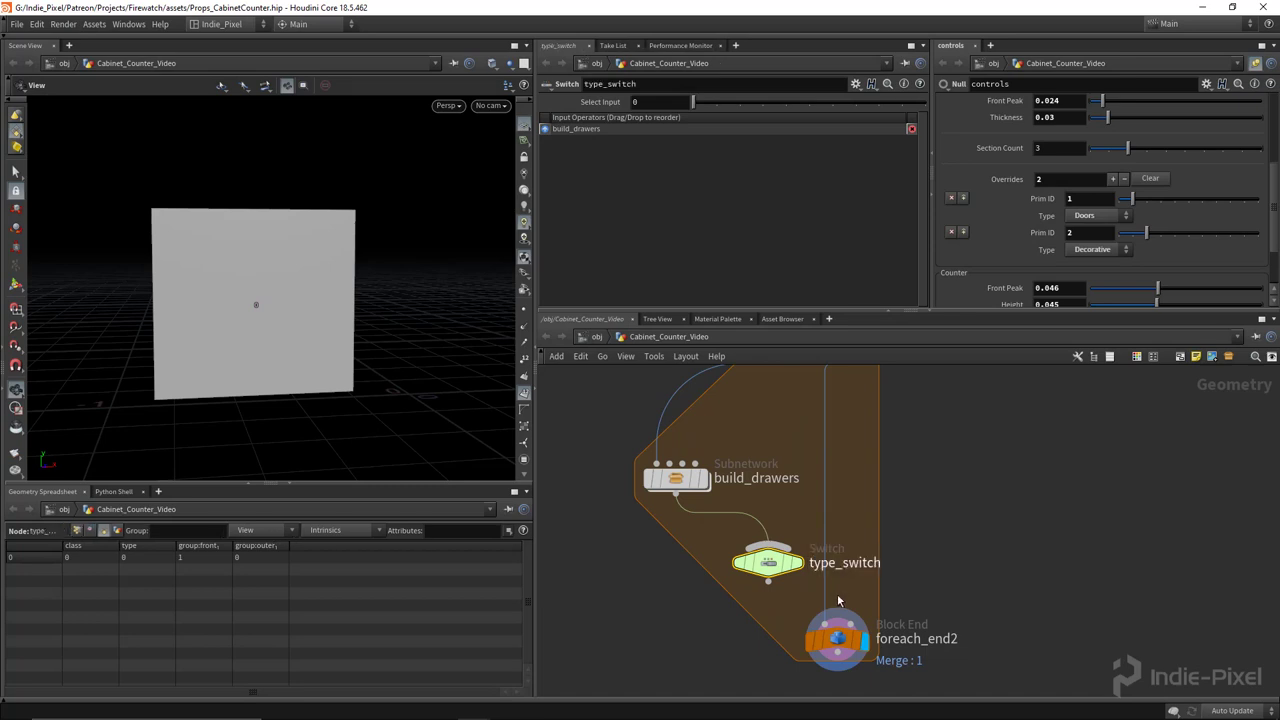
drag(768, 562, 838, 558)
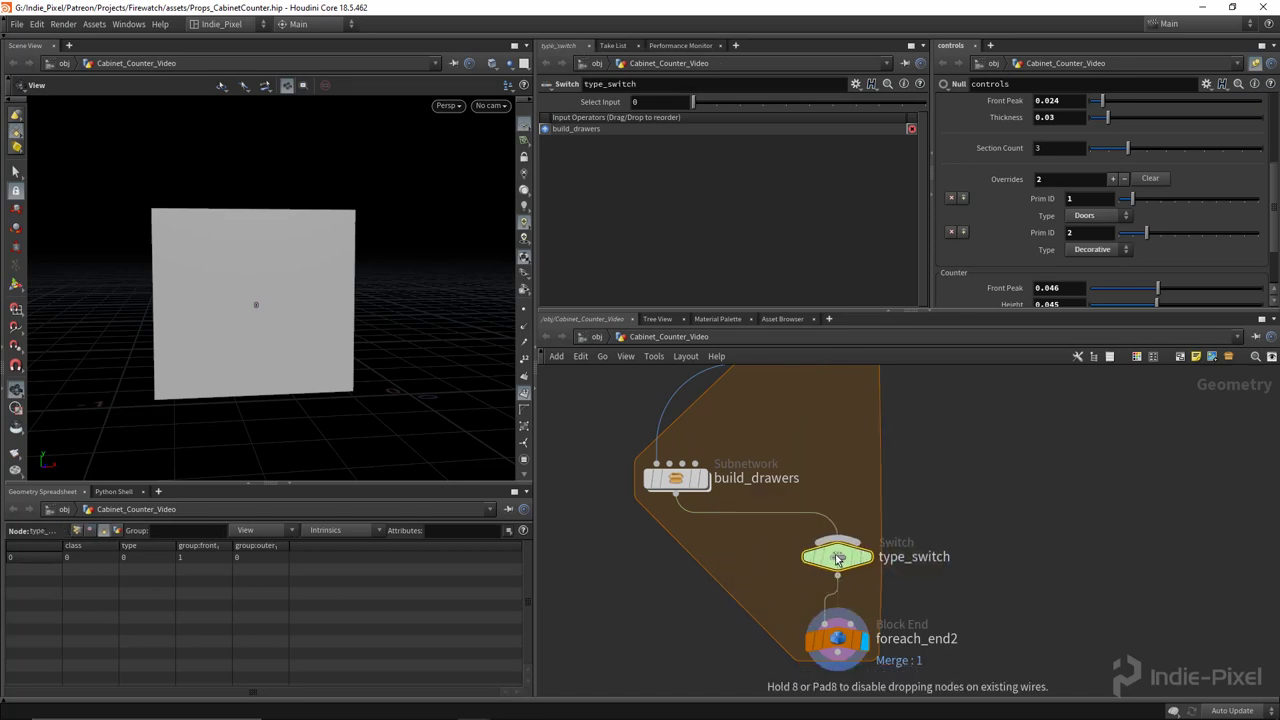
Go inside the build_drawers subnetwork and move output0 farther below Sub-Network Input #1
middle_drag(893, 512, 874, 518)
scroll(874, 518, down, 1)
click(695, 497)
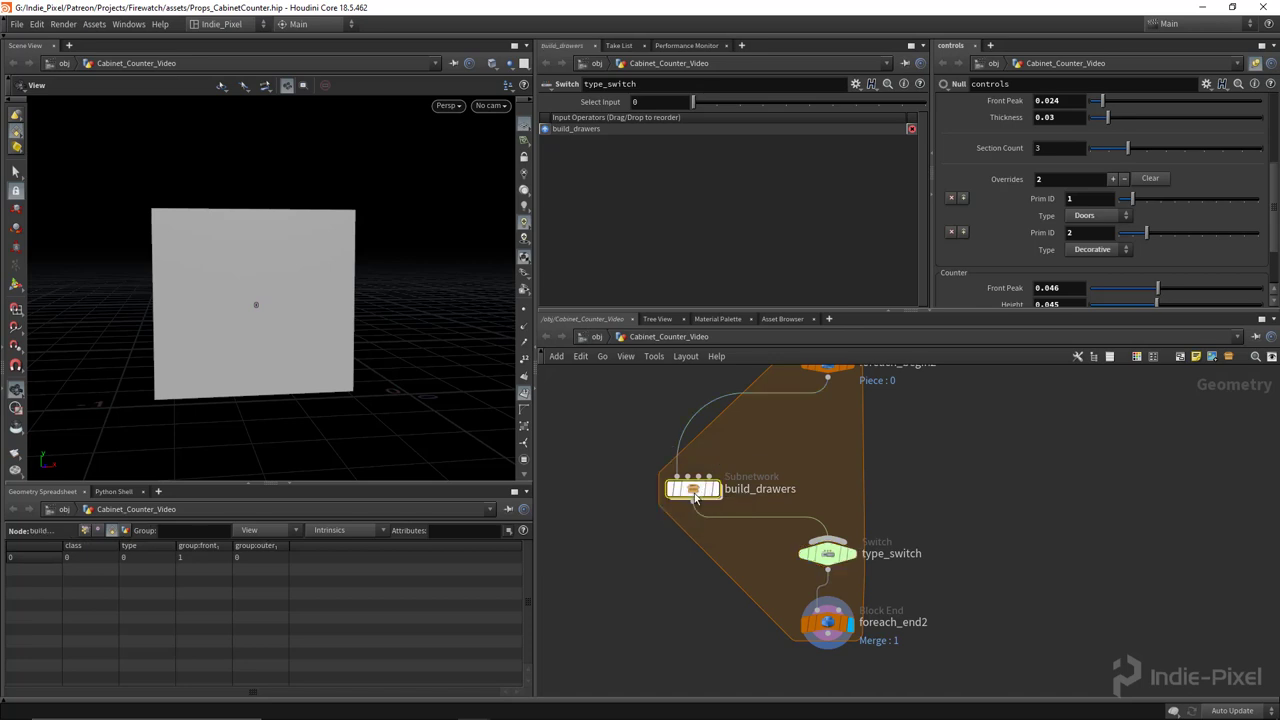
double_click(693, 490)
drag(752, 522, 761, 664)
Insert a Null between Sub-Network Input #1 and output0 and name it prim_in
key(Tab)
key(Escape)
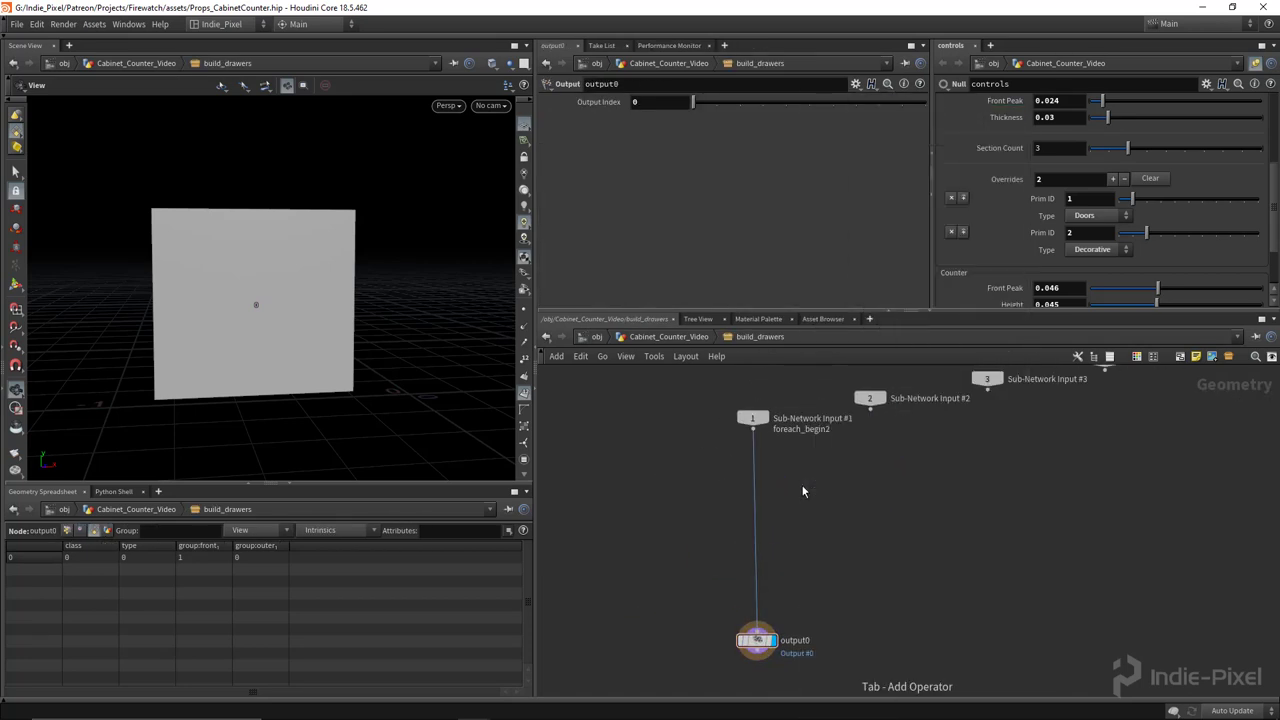
click(800, 486)
scroll(800, 486, up, 3)
drag(801, 486, 725, 453)
click(766, 452)
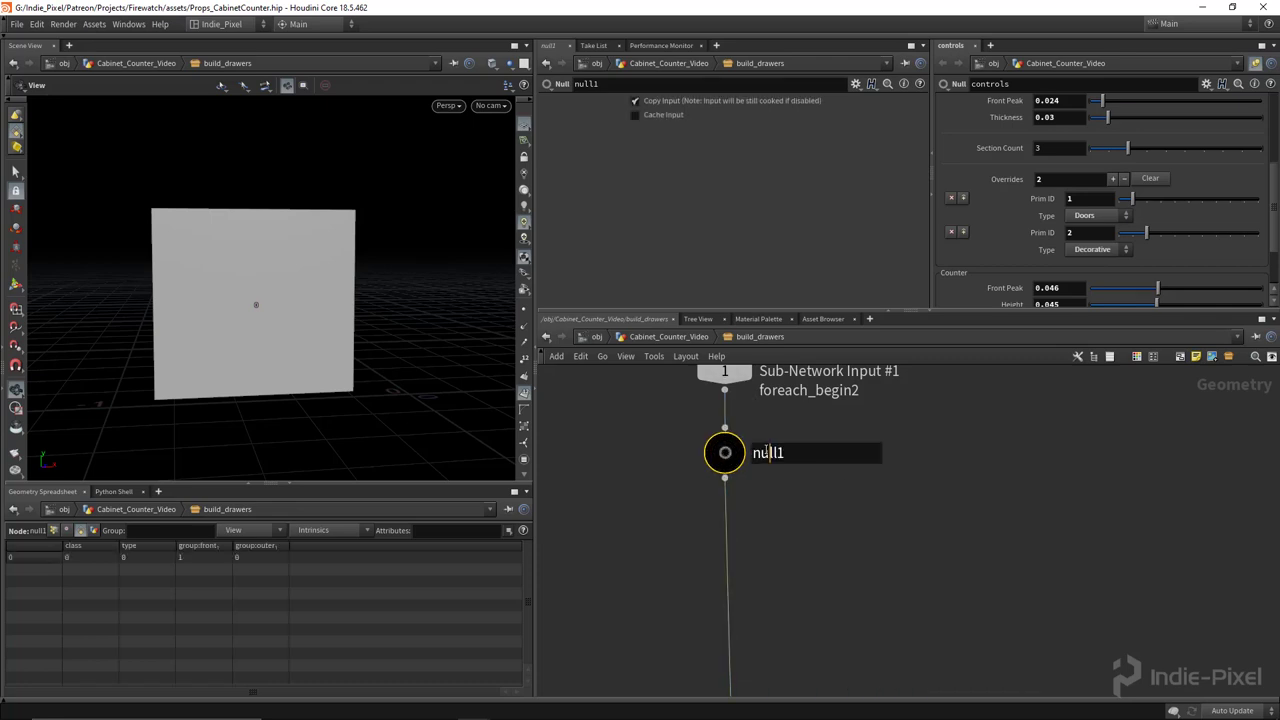
text(prim_i)
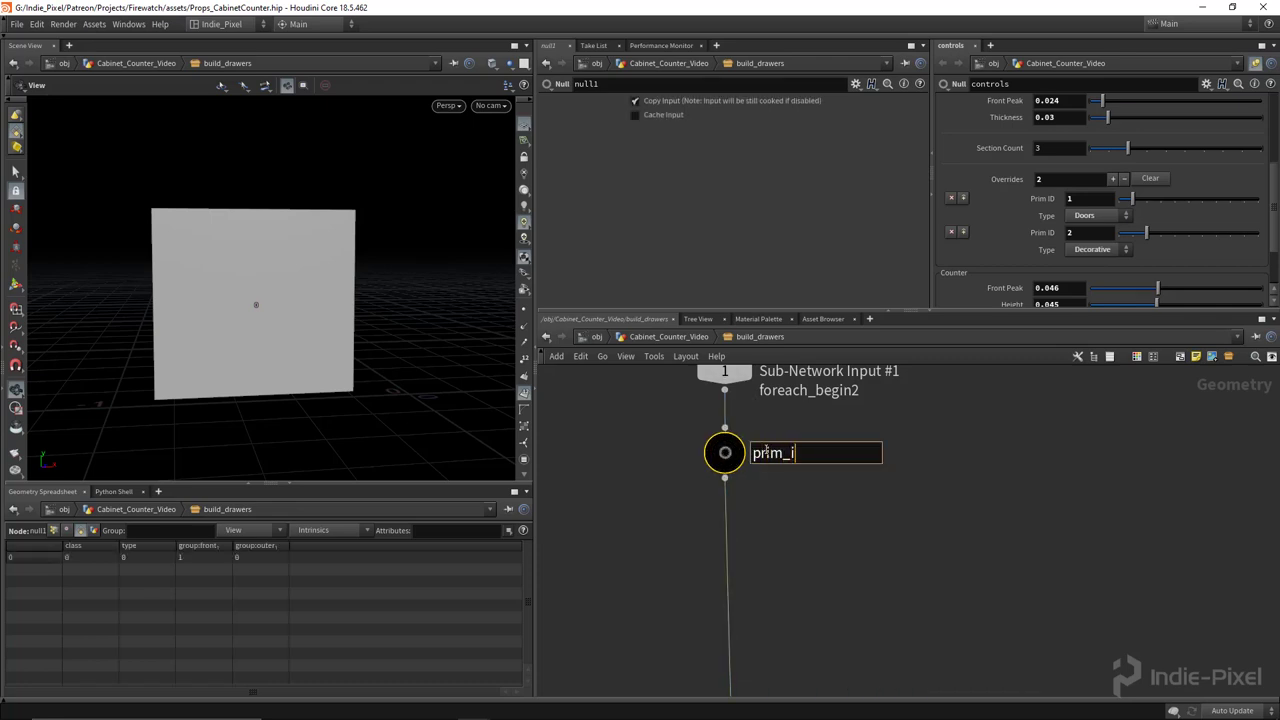
text(n)
key(Return)
Align output0 straight beneath prim_in
scroll(766, 451, down, 3)
drag(786, 567, 741, 617)
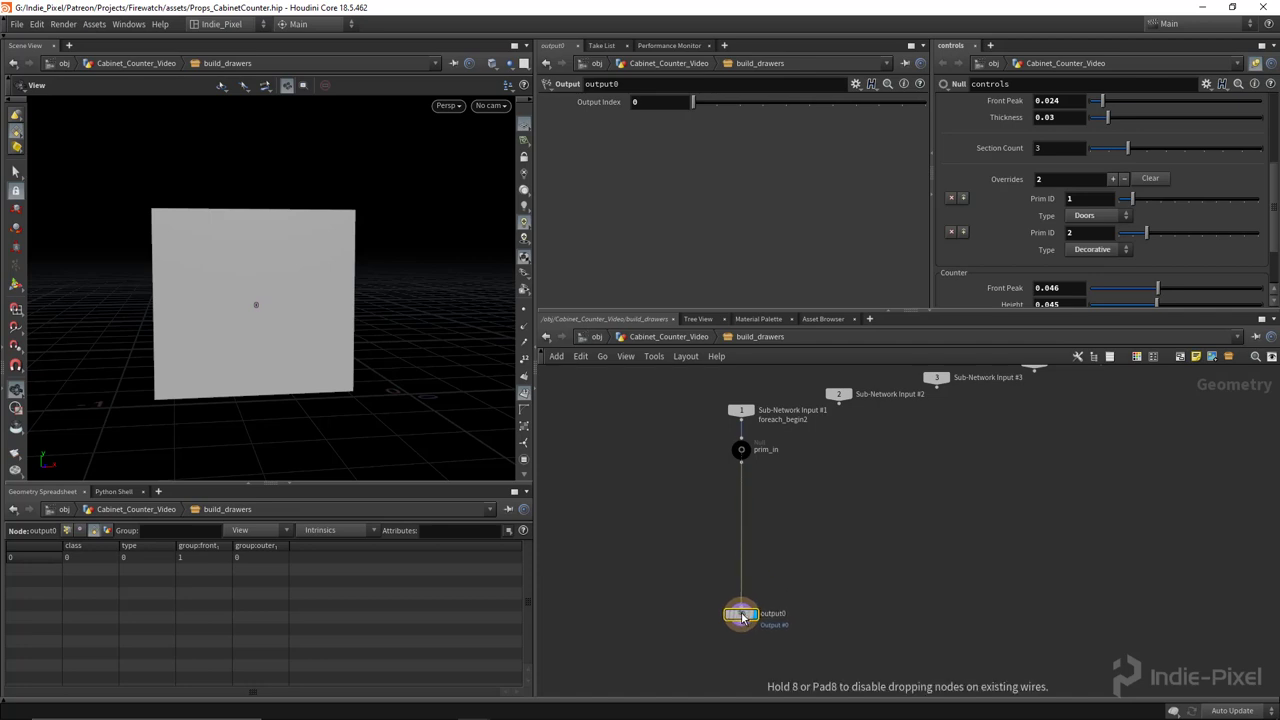
scroll(748, 457, up, 4)
drag(799, 484, 690, 431)
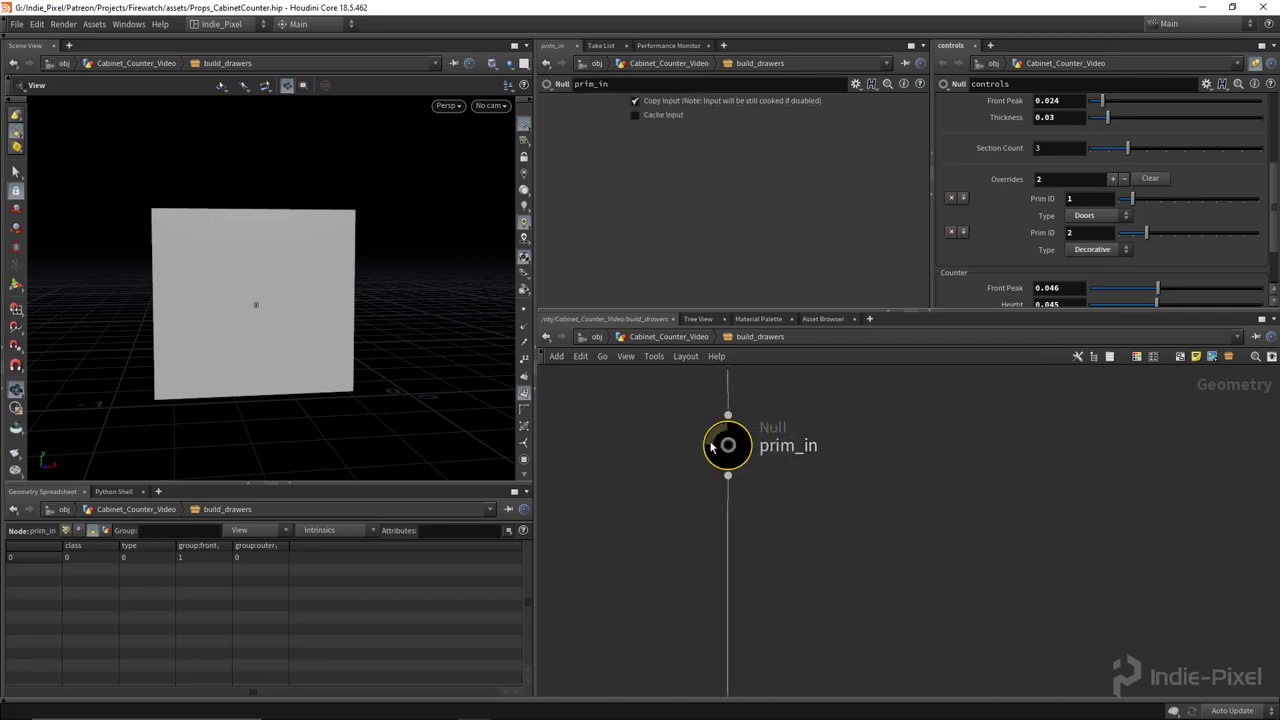
scroll(712, 448, down, 3)
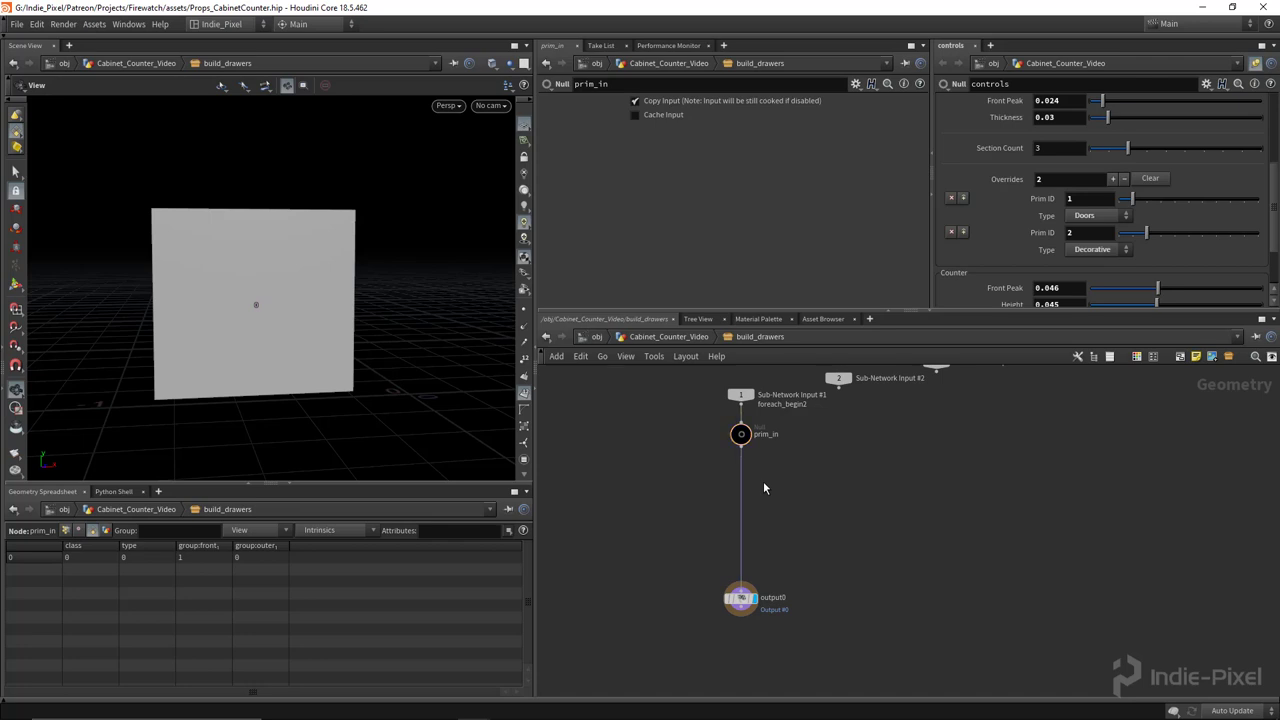
Insert a Color node between prim_in and output0 and set its color to pure red (1, 0, 0)
key(Tab)
text(col)
key(Return)
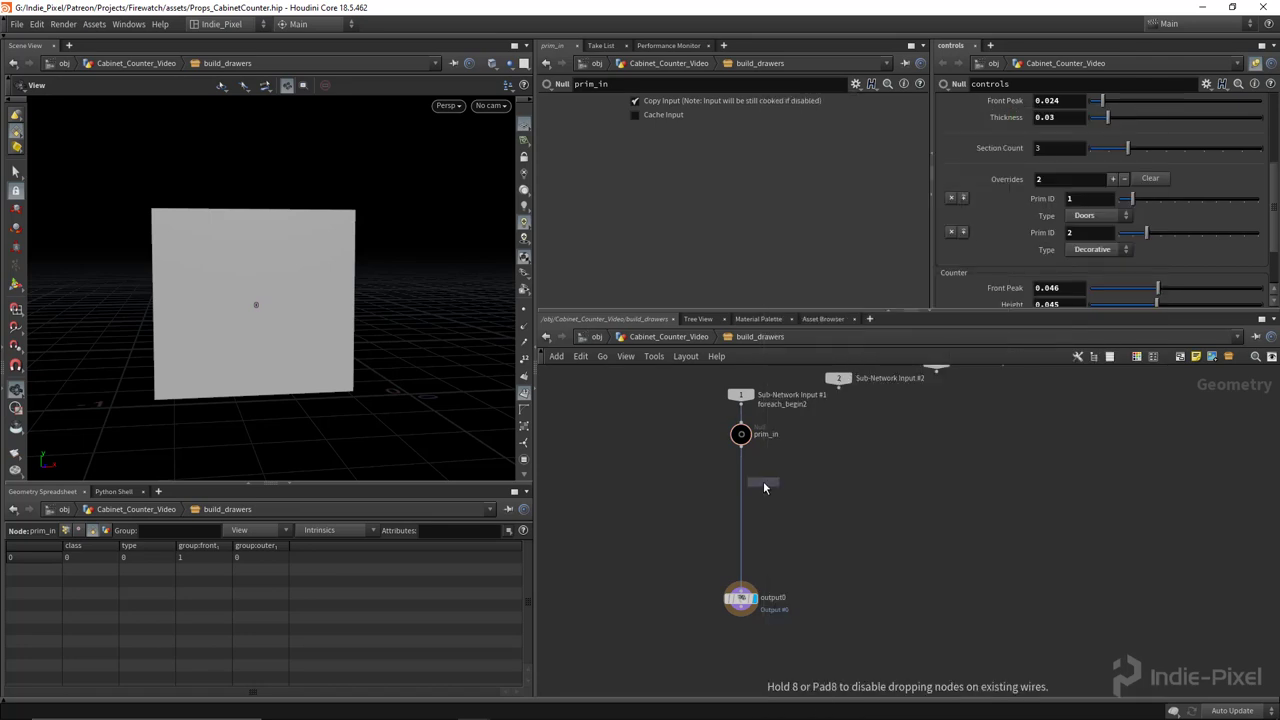
click(764, 487)
scroll(762, 484, up, 3)
drag(762, 483, 726, 527)
click(643, 188)
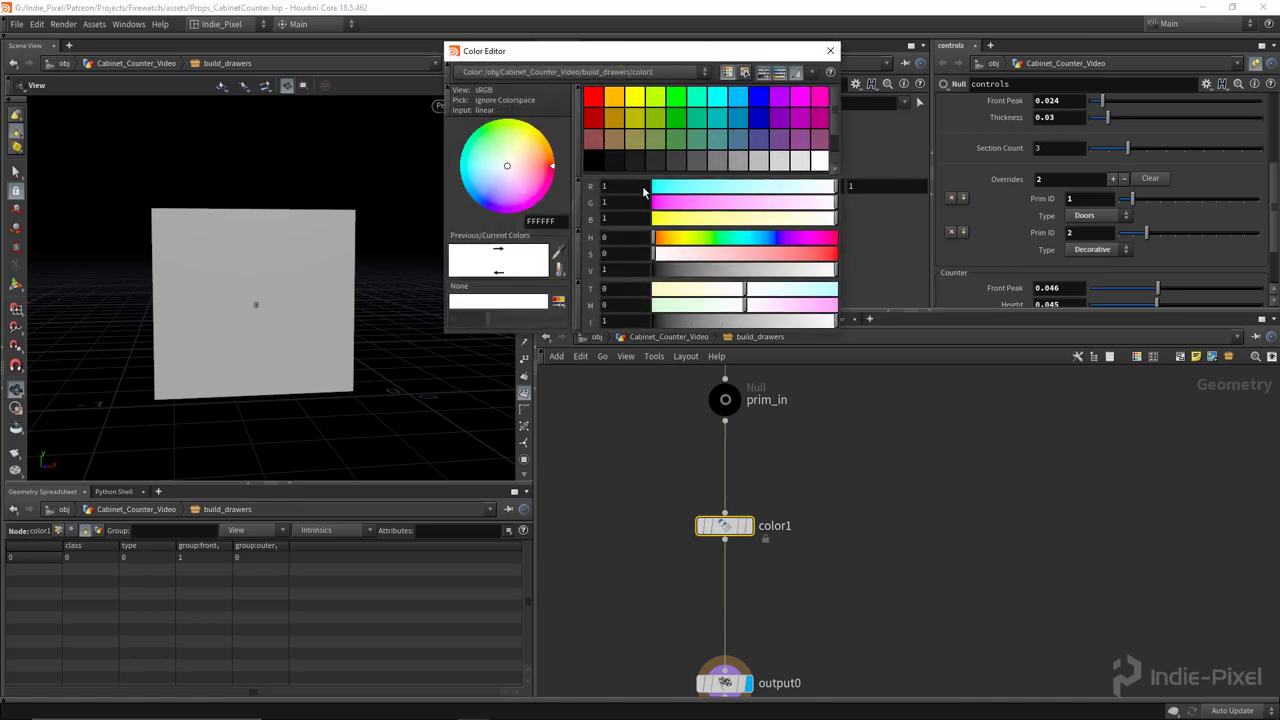
click(599, 107)
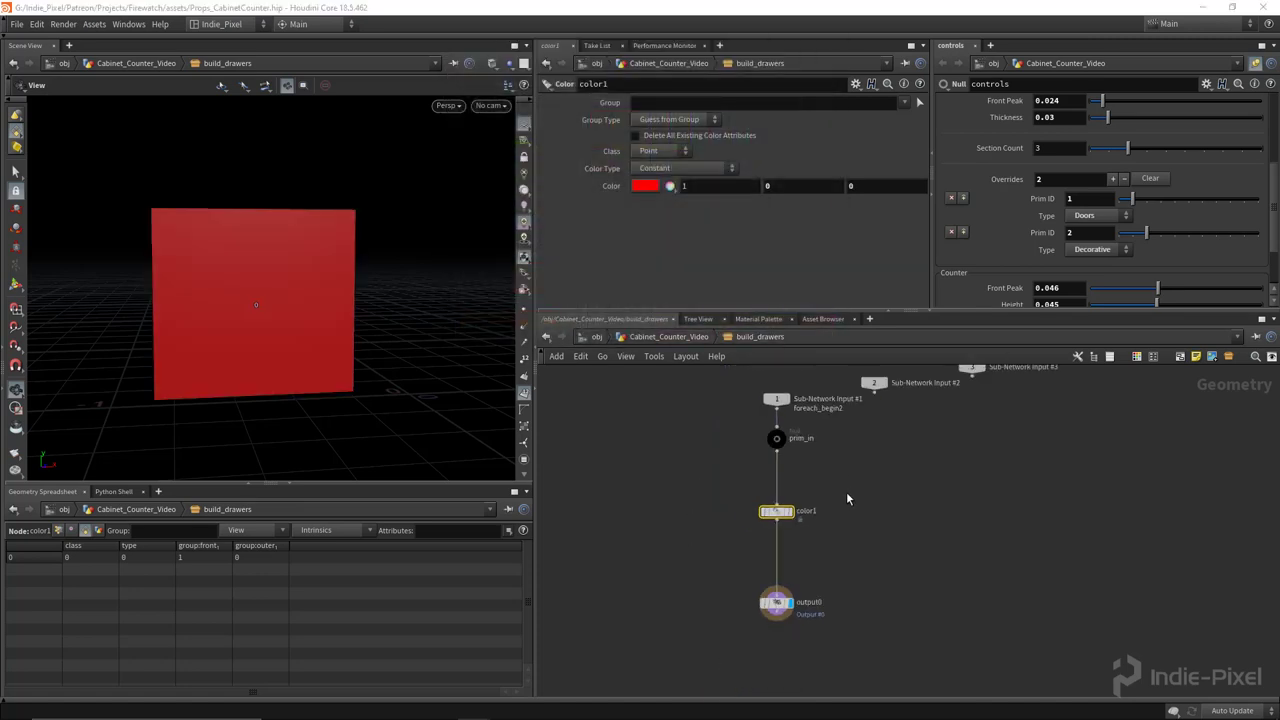
Return to the Cabinet_Counter_Video network, duplicate build_drawers beside the original and rename the copy build_doors
key(u)
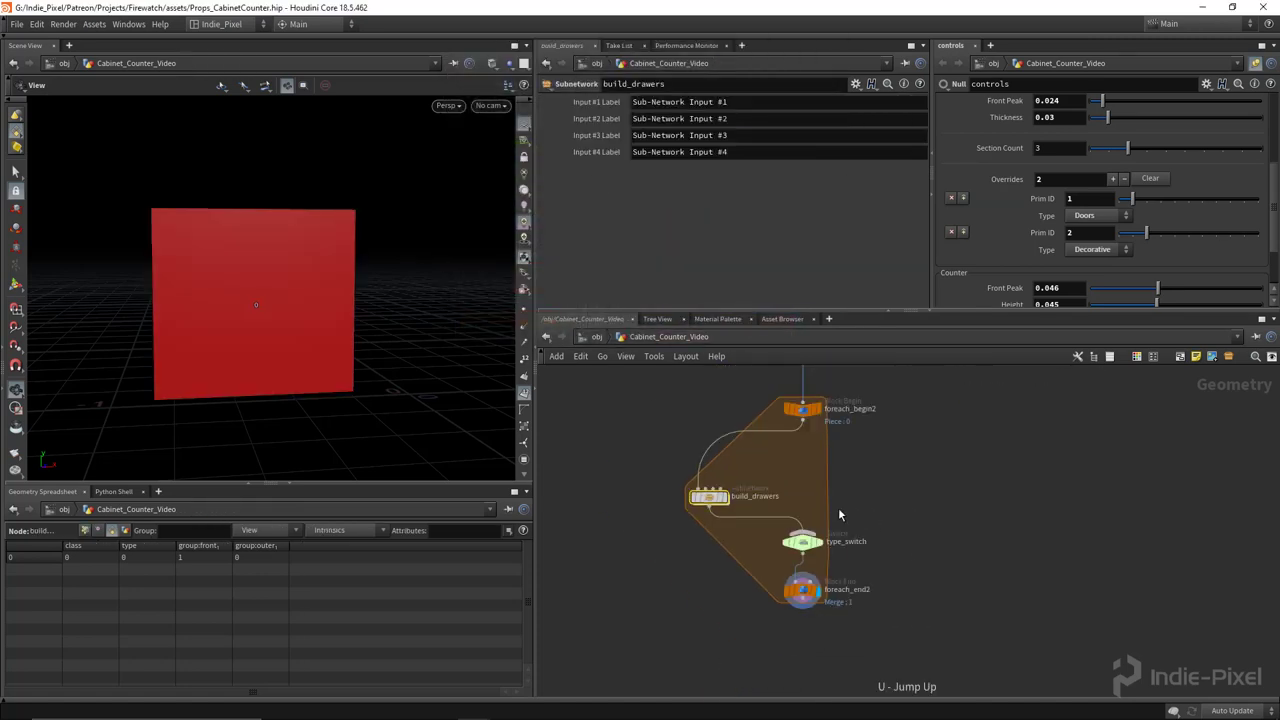
mouse_move(712, 500)
alt+drag(712, 500, 806, 500)
scroll(865, 473, up, 1)
scroll(865, 473, up, 1)
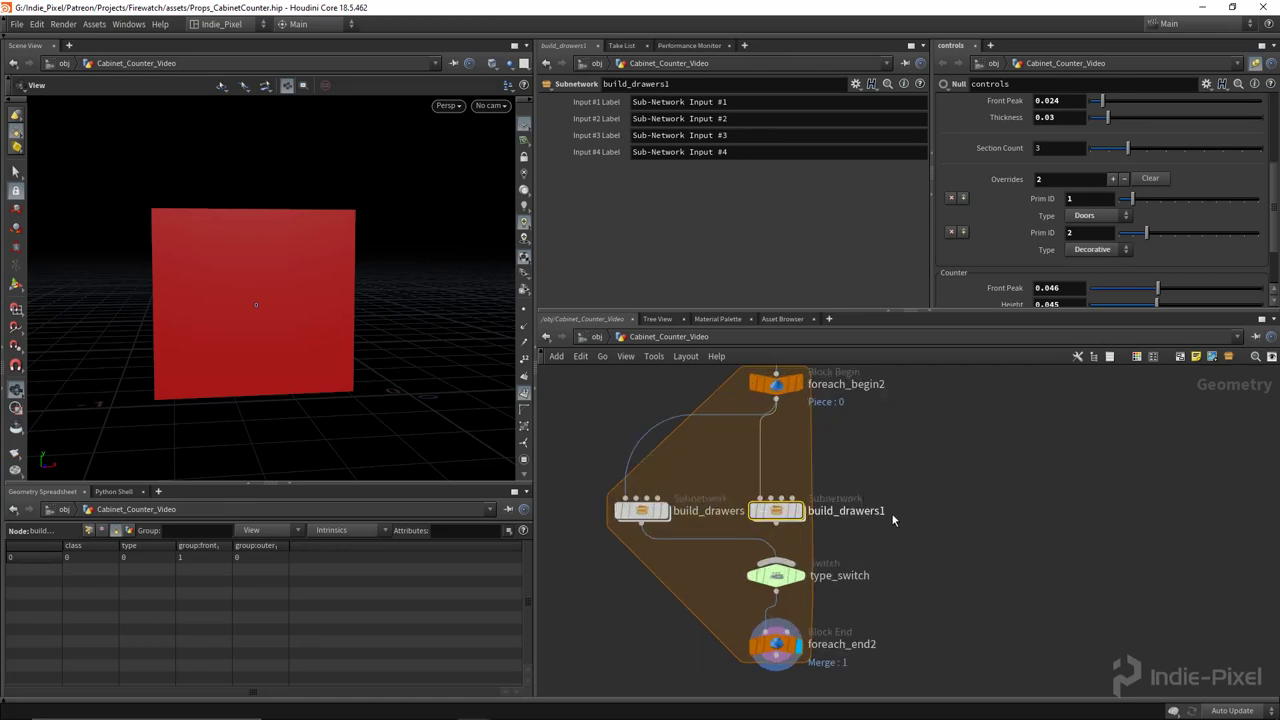
double_click(850, 512)
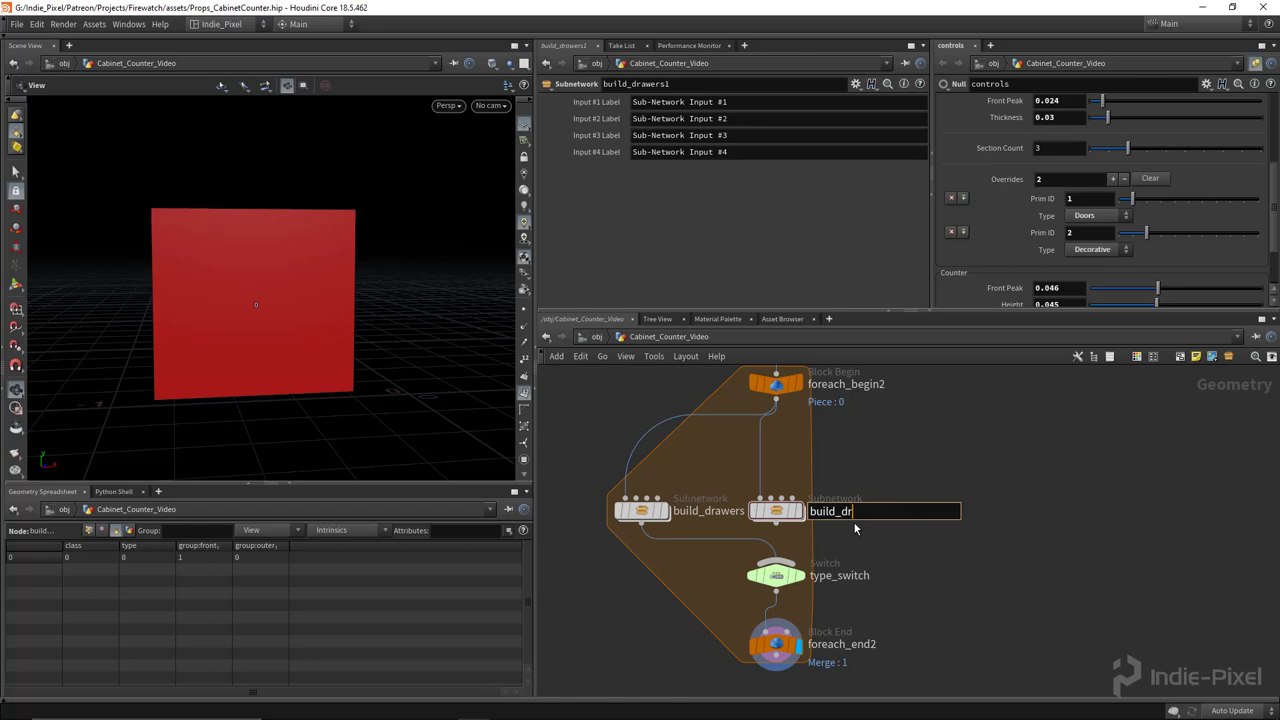
text(oors)
key(Return)
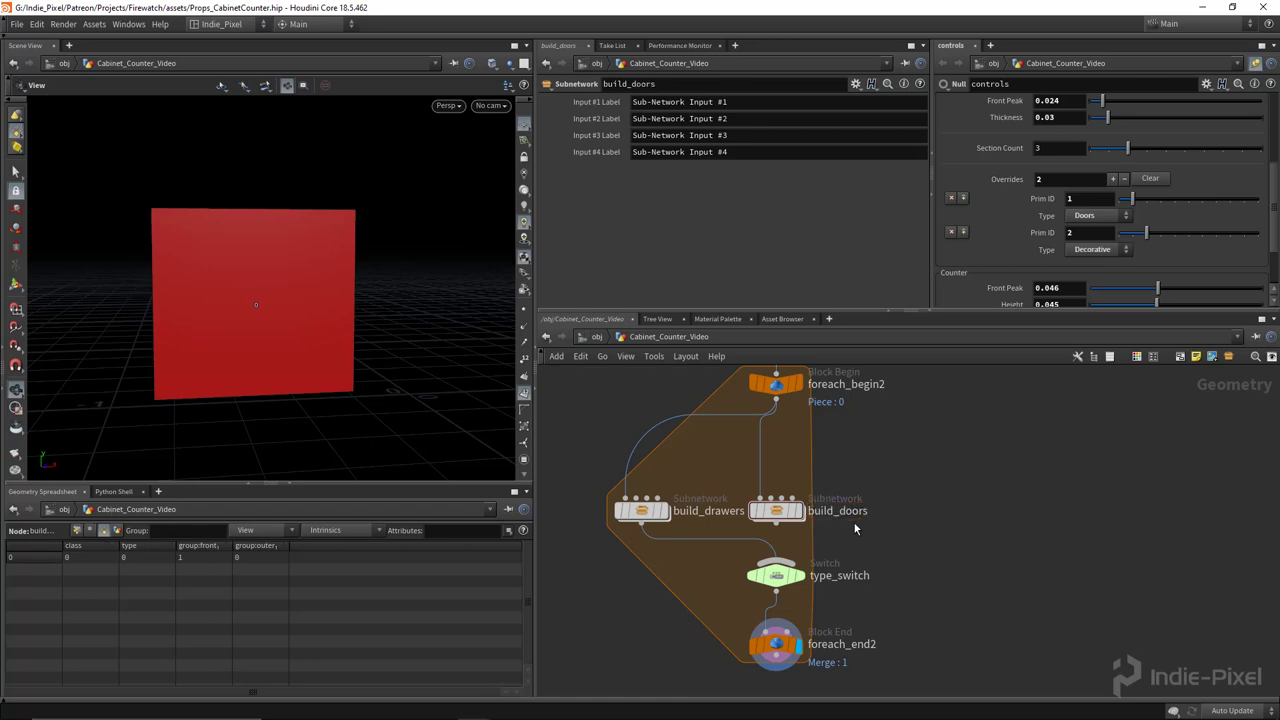
Wire the output of build_doors into type_switch and duplicate build_doors beside it
click(777, 523)
click(783, 563)
middle_drag(866, 551, 776, 548)
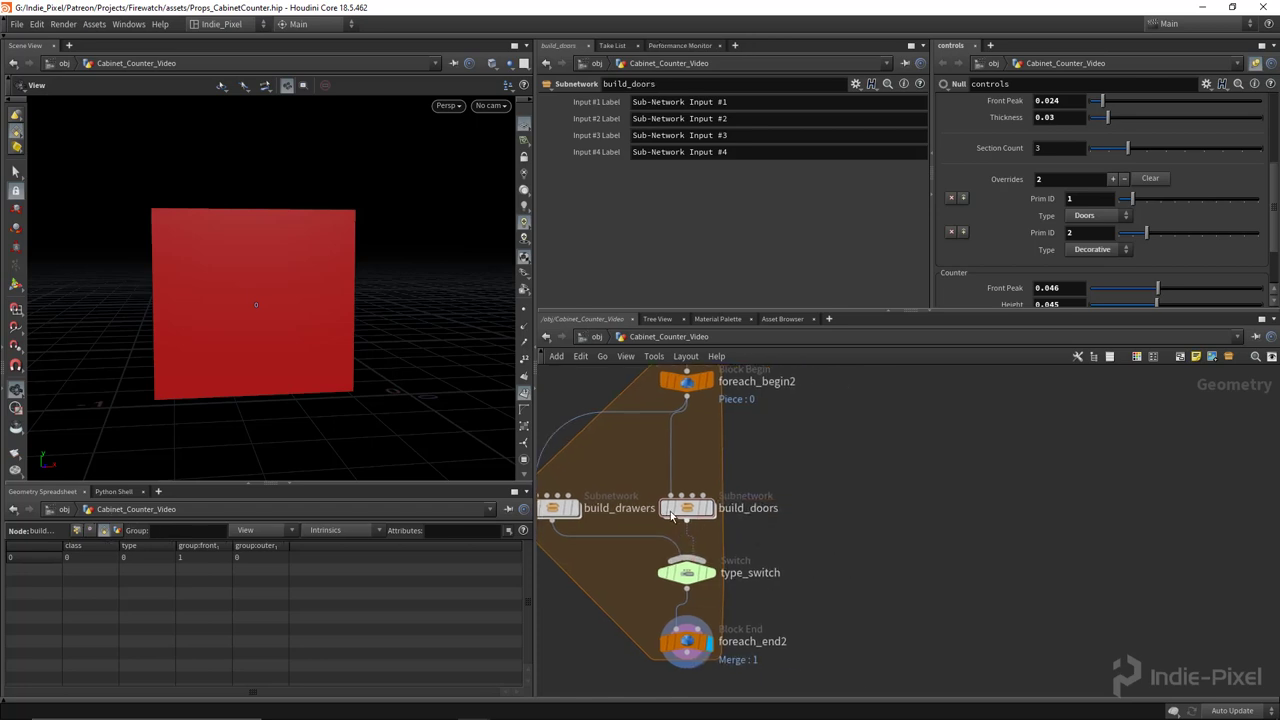
alt+drag(690, 512, 853, 511)
click(852, 511)
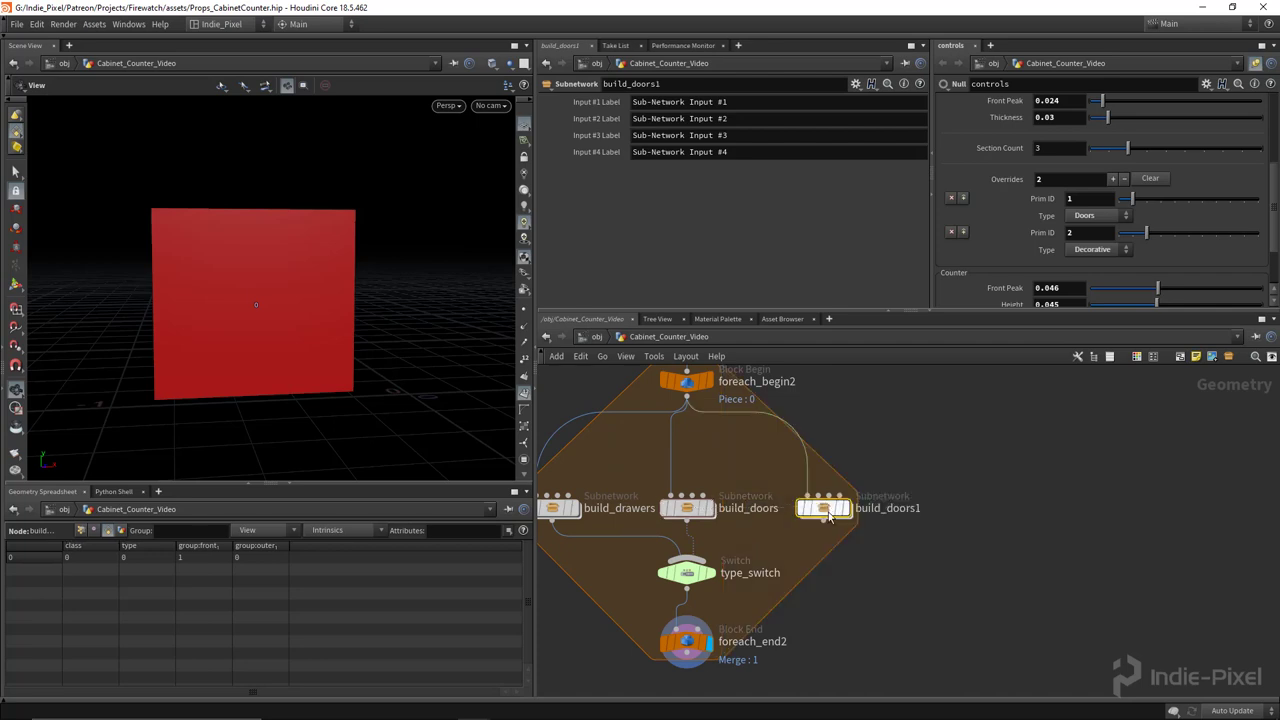
Rename the copy of build_doors build_decorative and wire its output into type_switch
double_click(905, 508)
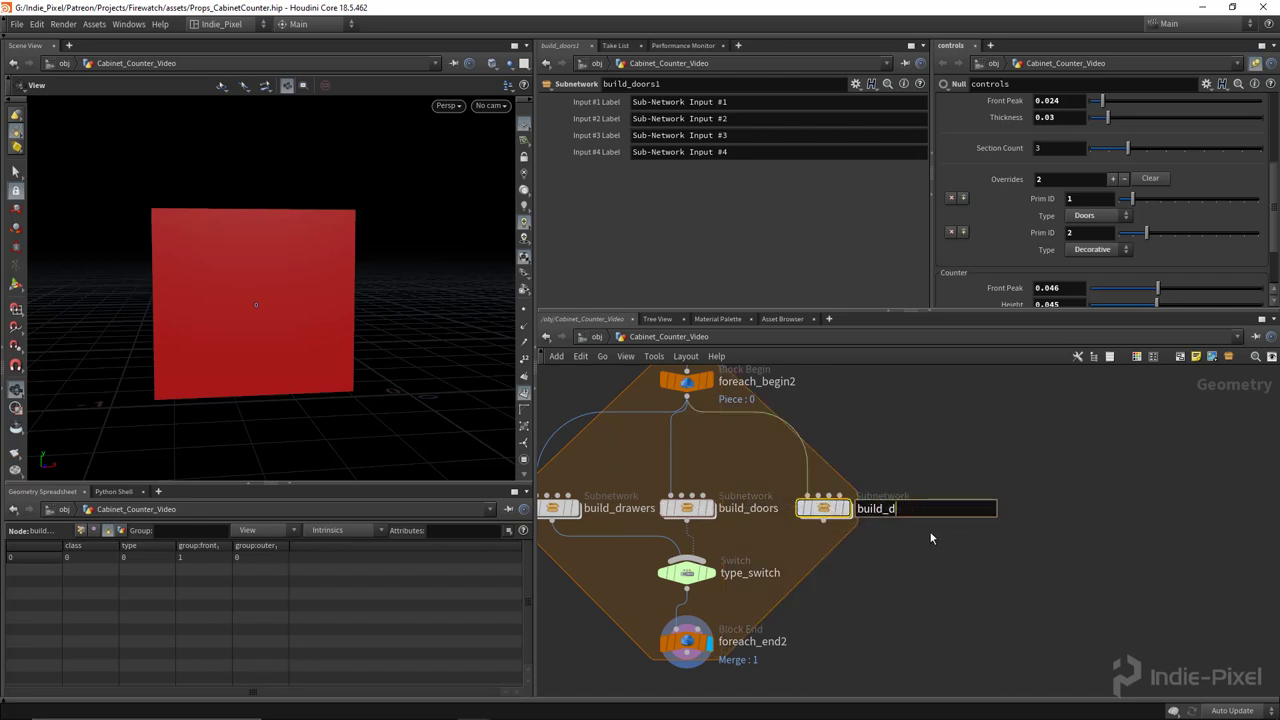
text(build_decorative)
key(Return)
click(823, 521)
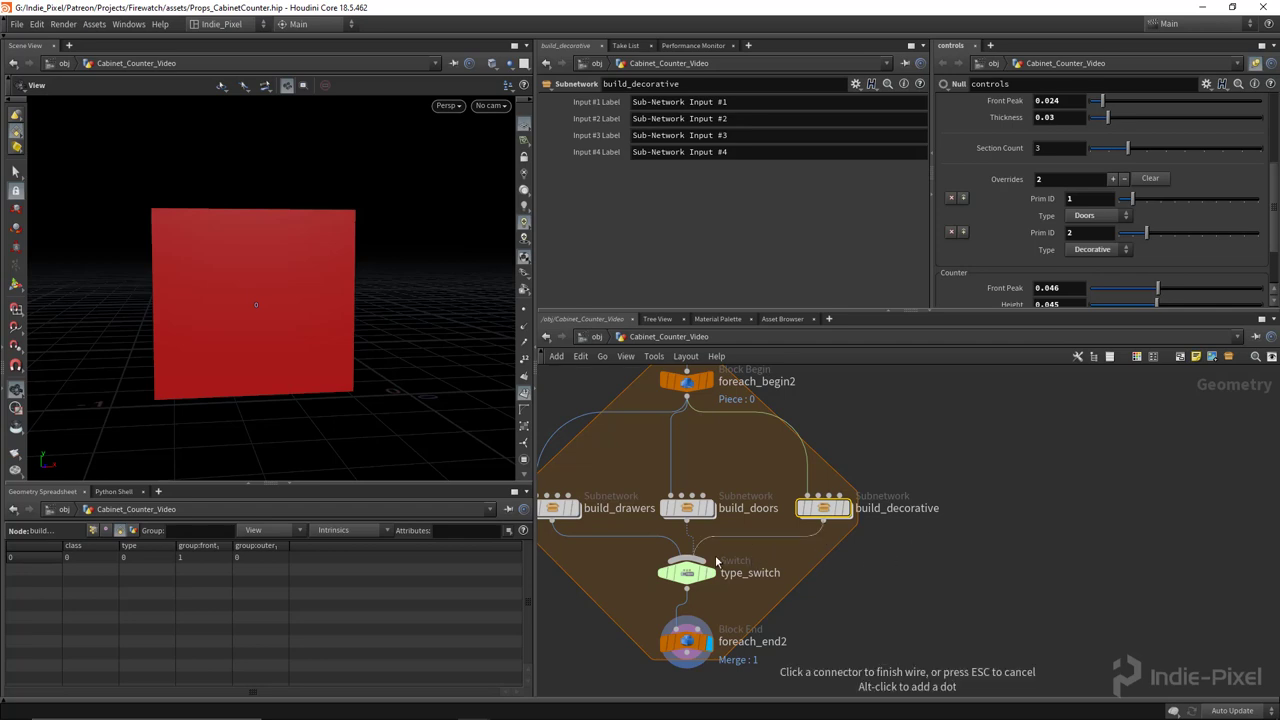
click(708, 560)
Space out the loop by moving type_switch and foreach_end2 down and the three build subnetworks farther below foreach_begin2
middle_drag(750, 616, 764, 540)
scroll(765, 540, down, 3)
drag(601, 589, 727, 567)
drag(604, 471, 855, 514)
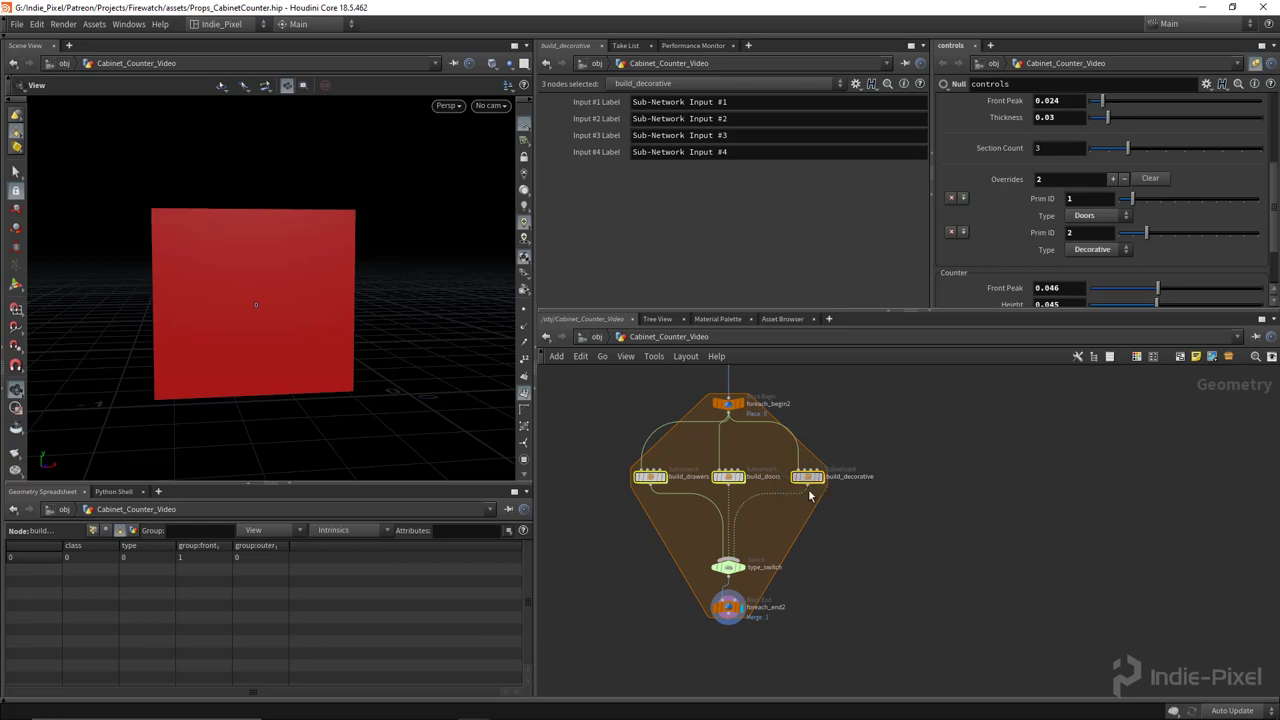
drag(805, 476, 803, 499)
click(803, 499)
Add an Attribute Promote node directly below foreach_begin2 and feed it from that node
scroll(734, 478, up, 5)
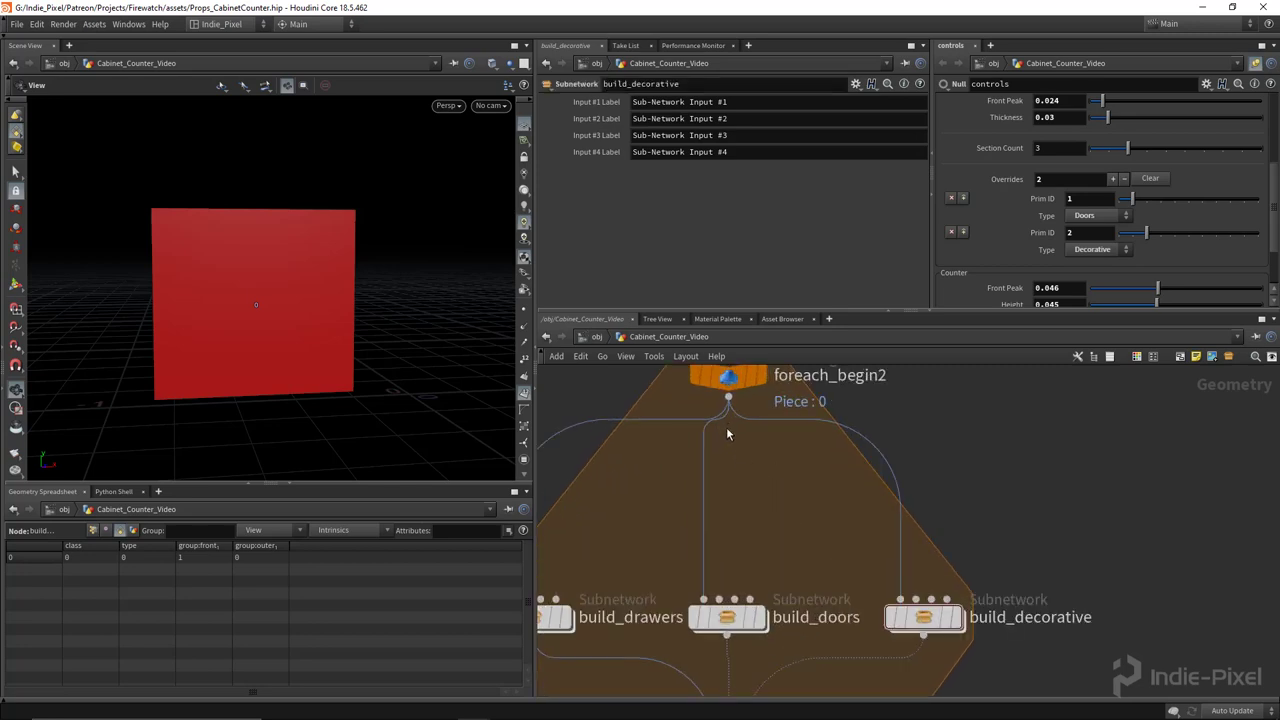
key(Tab)
text(att)
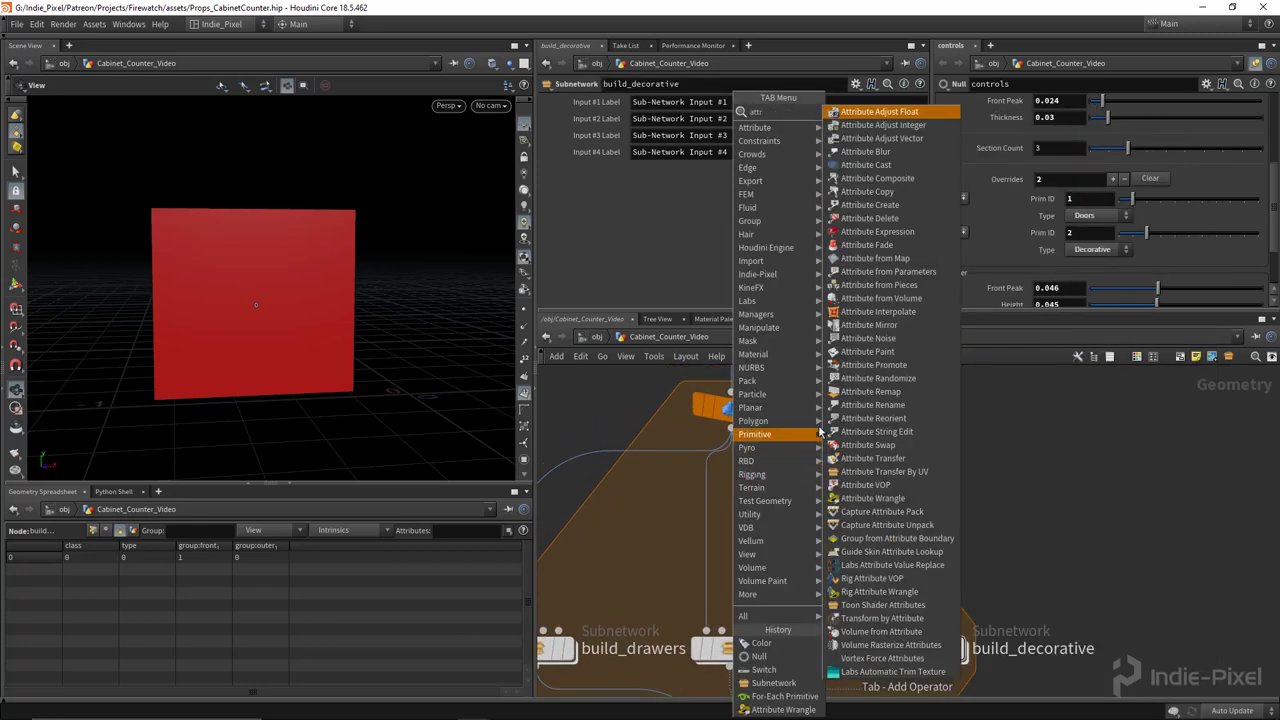
click(869, 366)
click(734, 492)
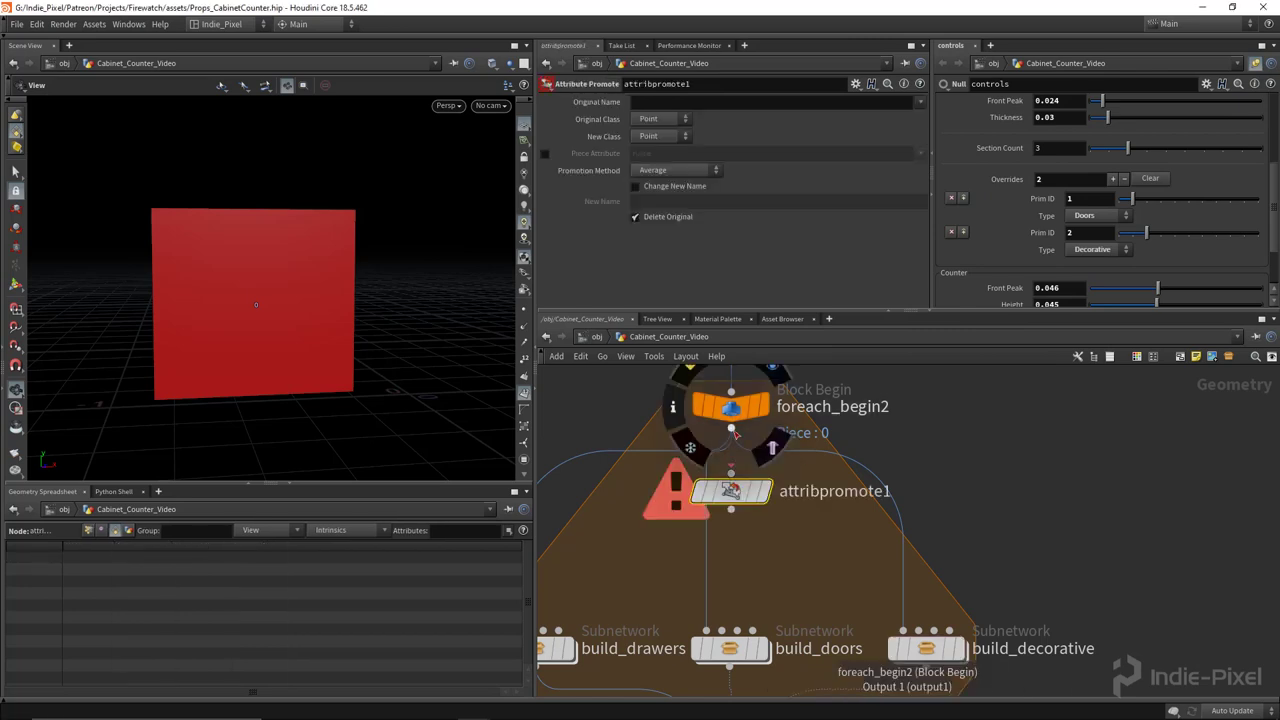
Connect attribpromote1 to the first inputs of build_drawers, build_doors and build_decorative, replacing their links from foreach_begin2
middle_drag(856, 514, 980, 500)
click(863, 497)
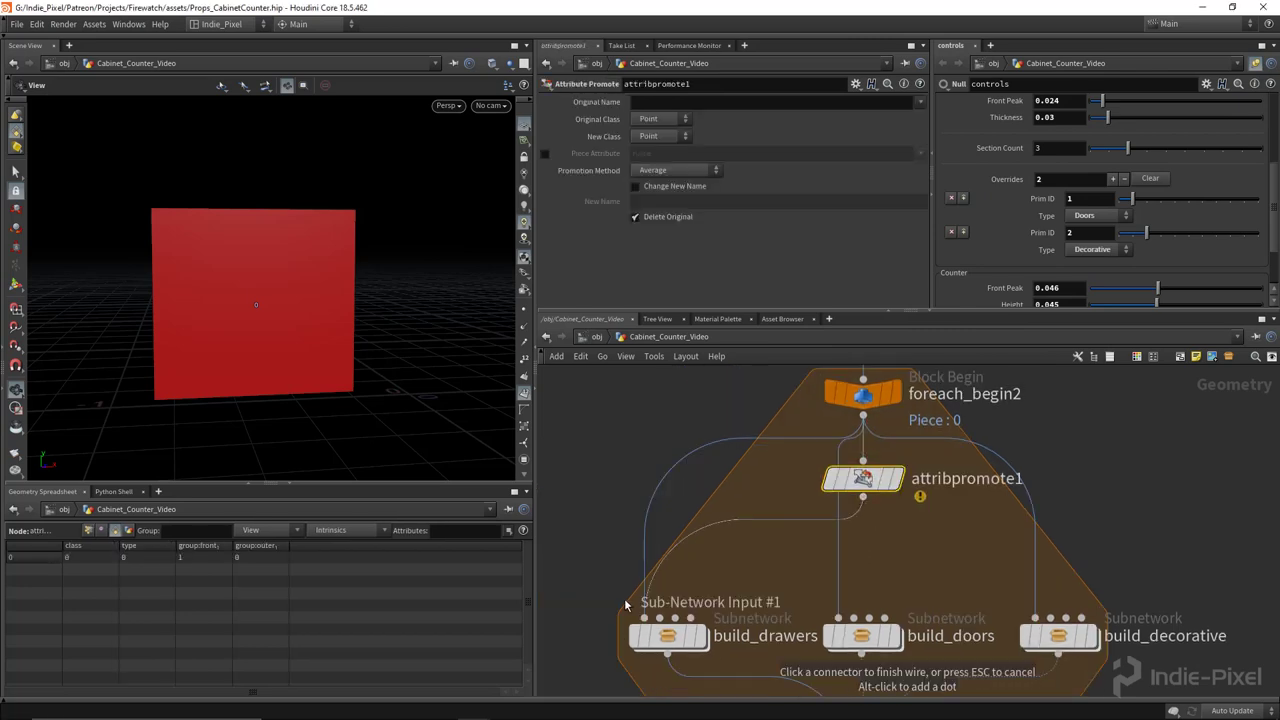
click(631, 606)
click(863, 497)
click(826, 606)
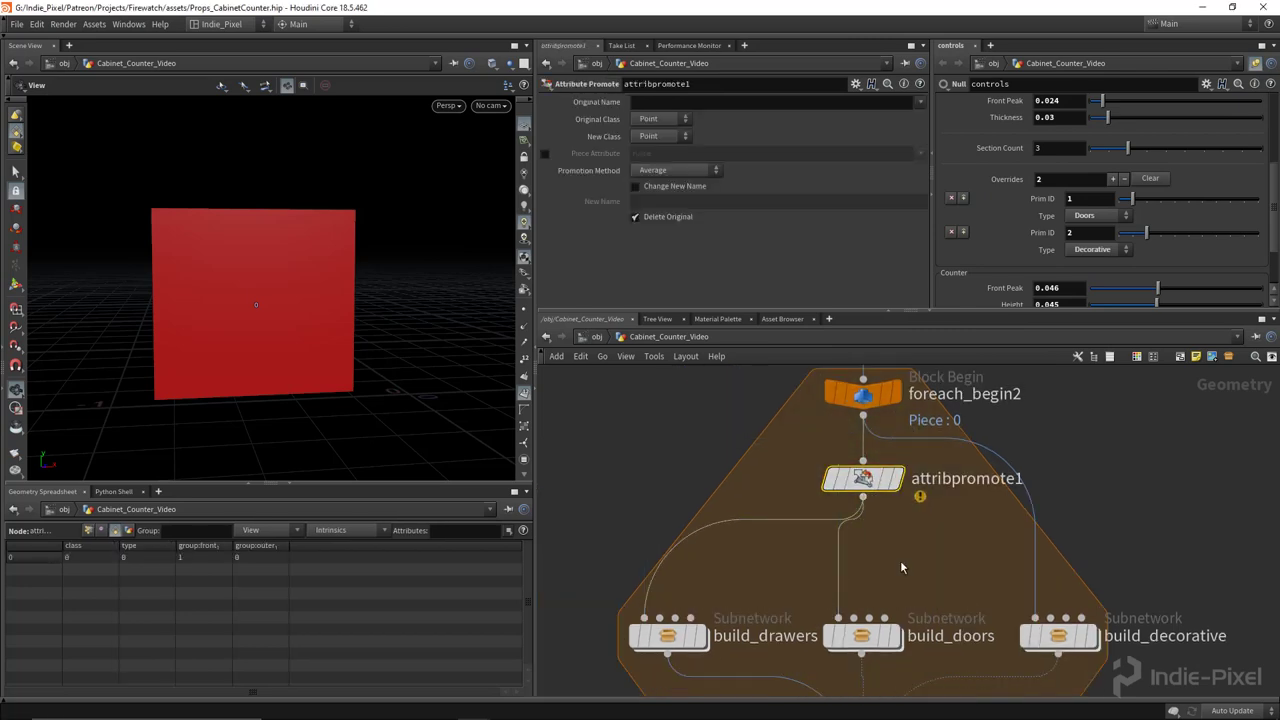
middle_drag(855, 546, 766, 537)
click(774, 487)
click(945, 607)
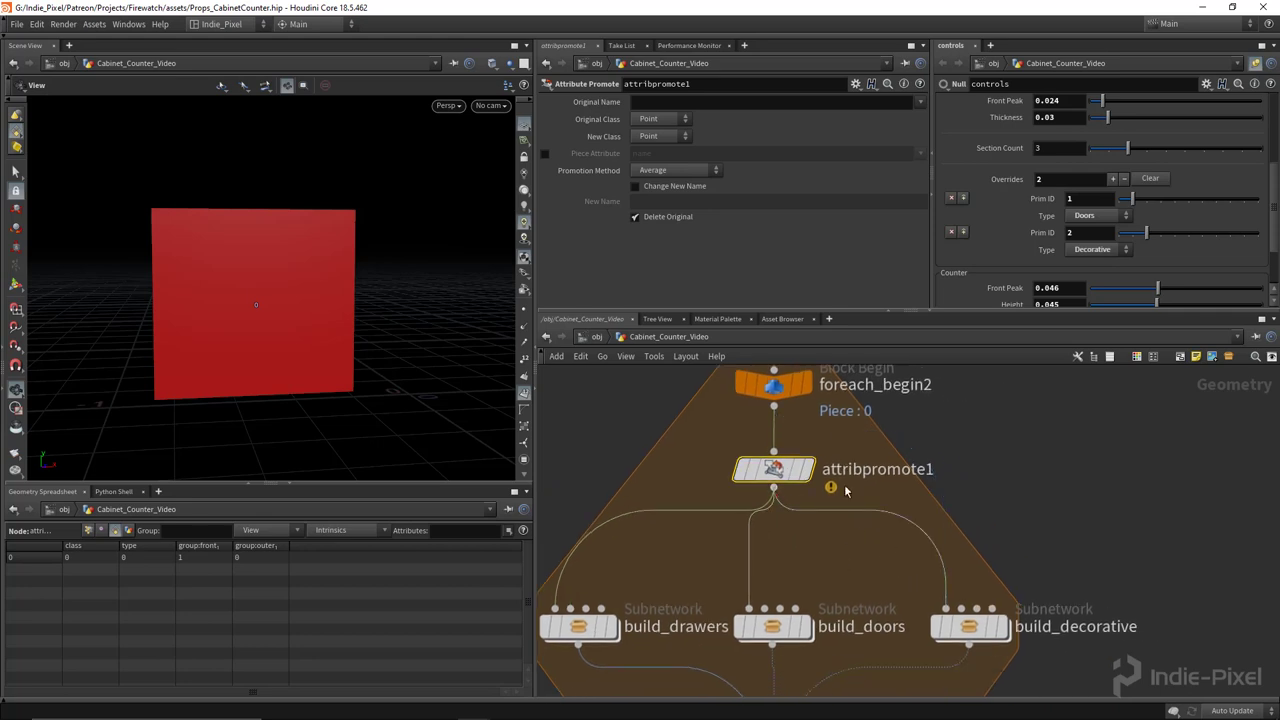
Display the output of foreach_begin2 for inspection, and move the display flag to attribpromote1 with that node selected
click(800, 384)
click(773, 384)
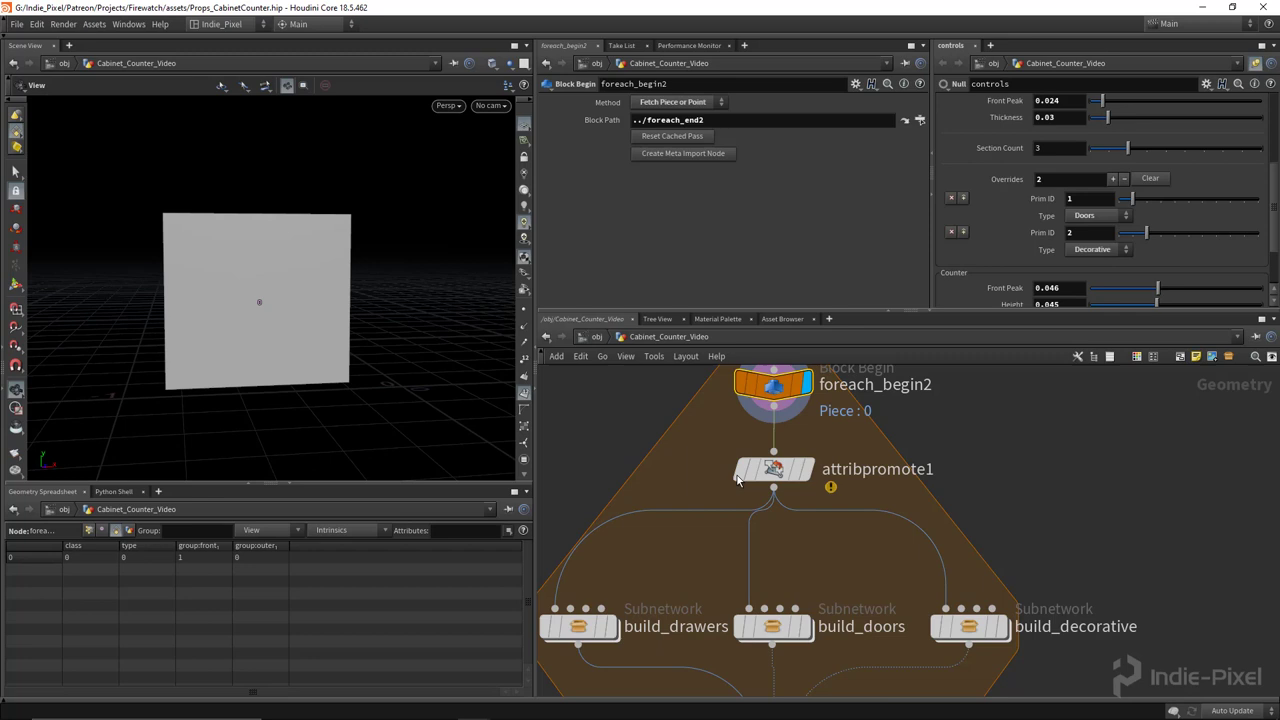
click(805, 469)
click(775, 470)
drag(776, 467, 776, 465)
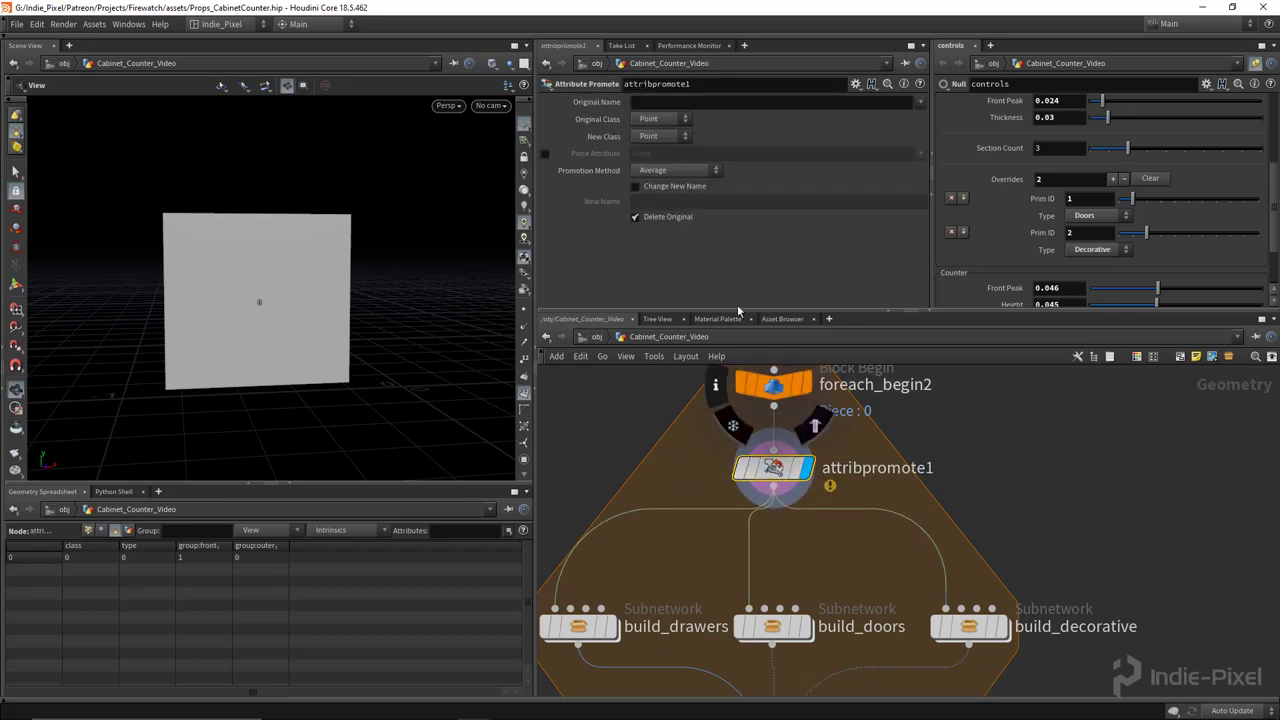
Promote the type attribute from Primitive to Detail class in attribpromote1 and show the detail attributes in the spreadsheet
click(688, 121)
click(665, 152)
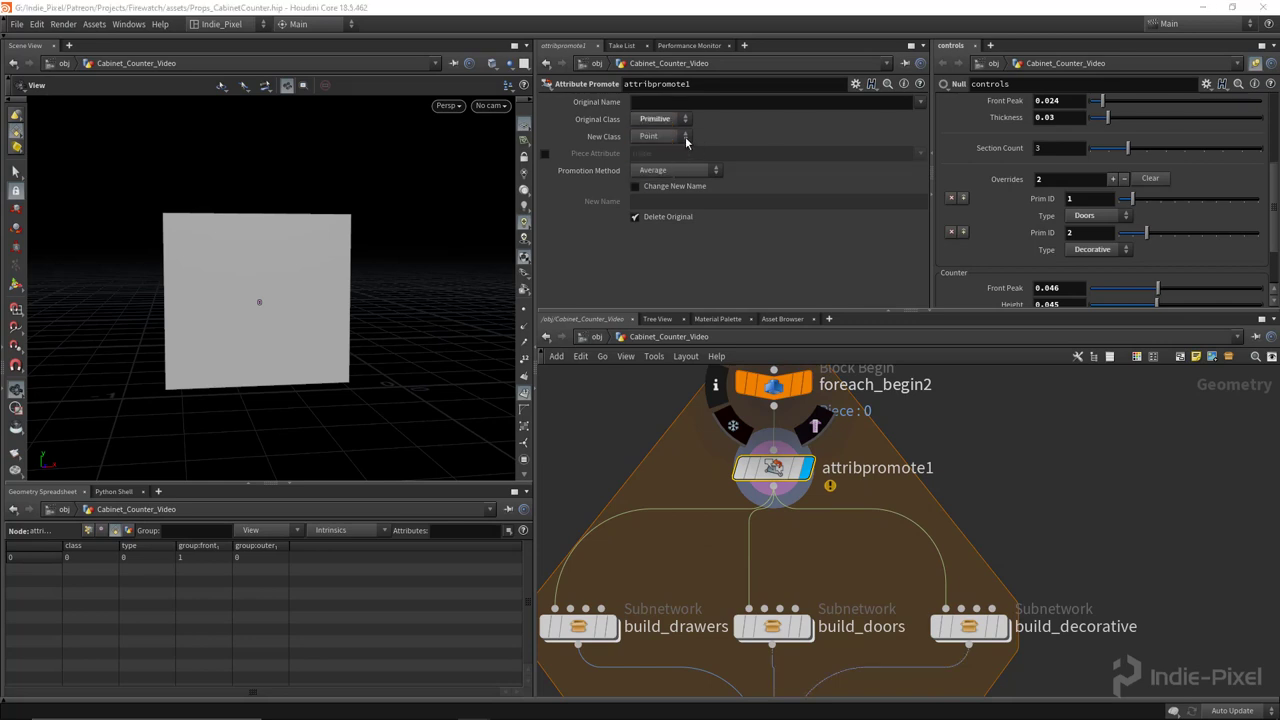
click(686, 140)
click(655, 151)
click(919, 103)
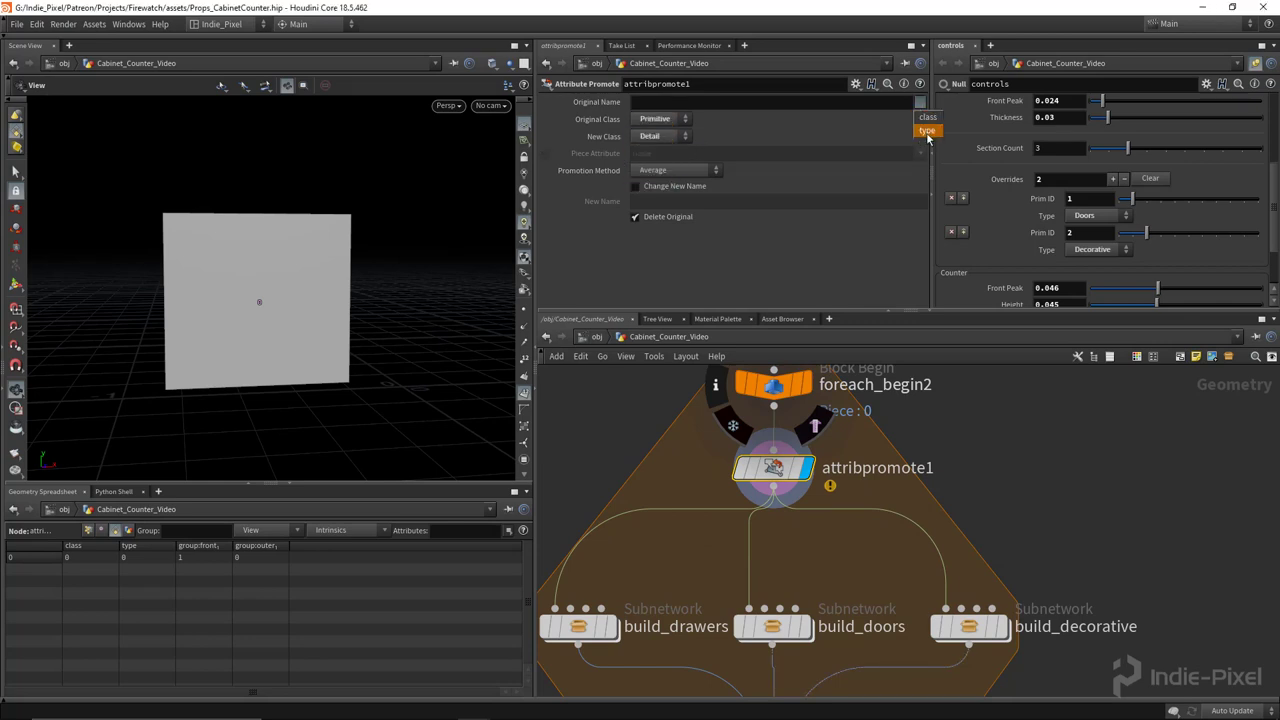
click(926, 131)
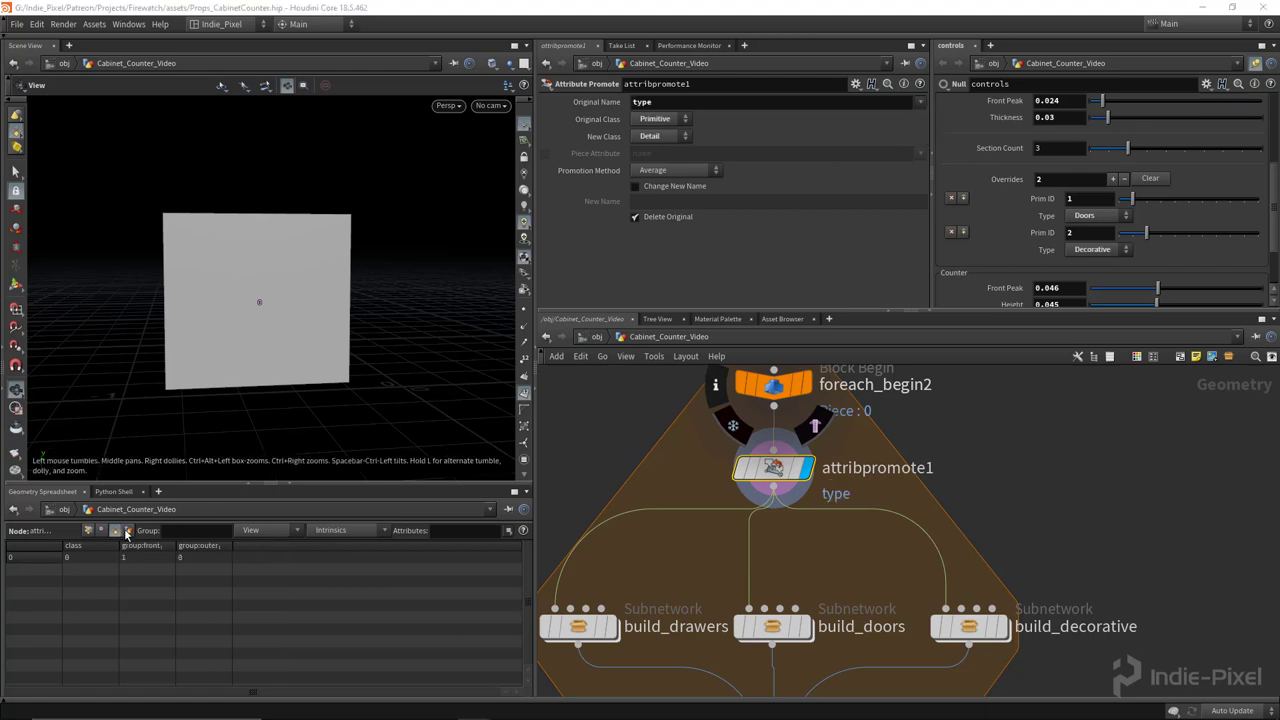
click(127, 532)
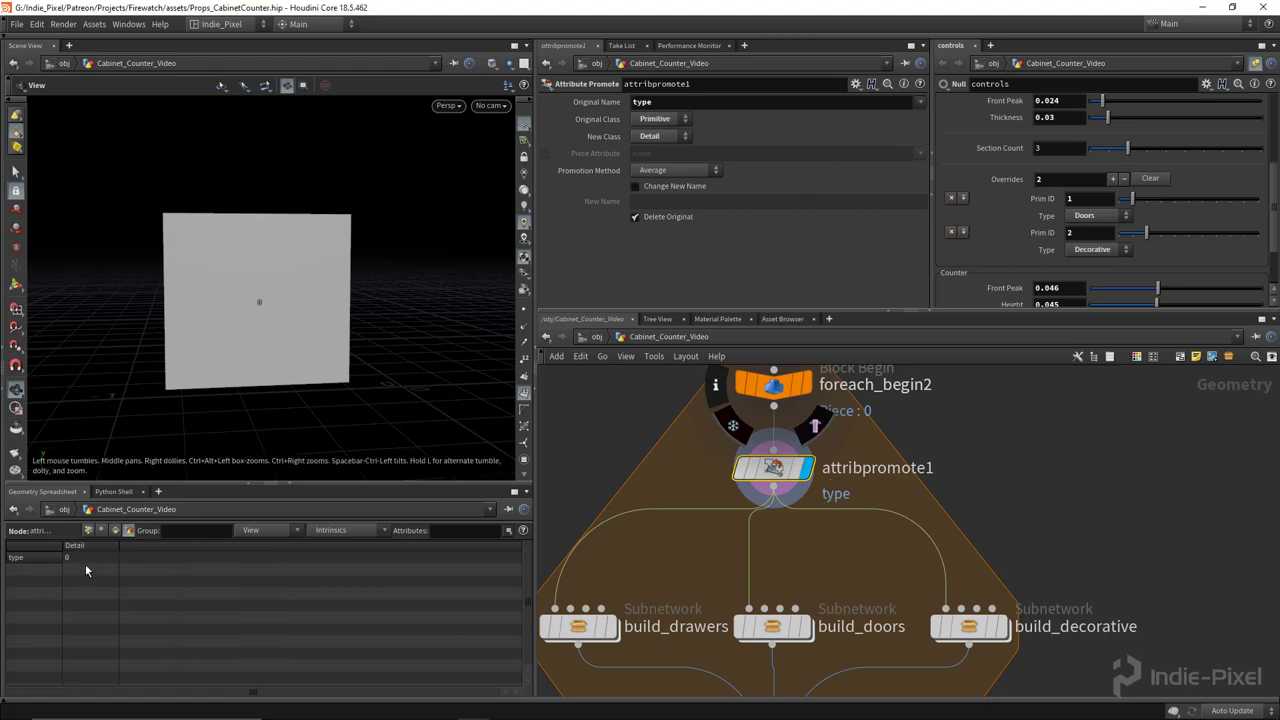
Rename attribpromote1 as promote_type_attr
double_click(860, 468)
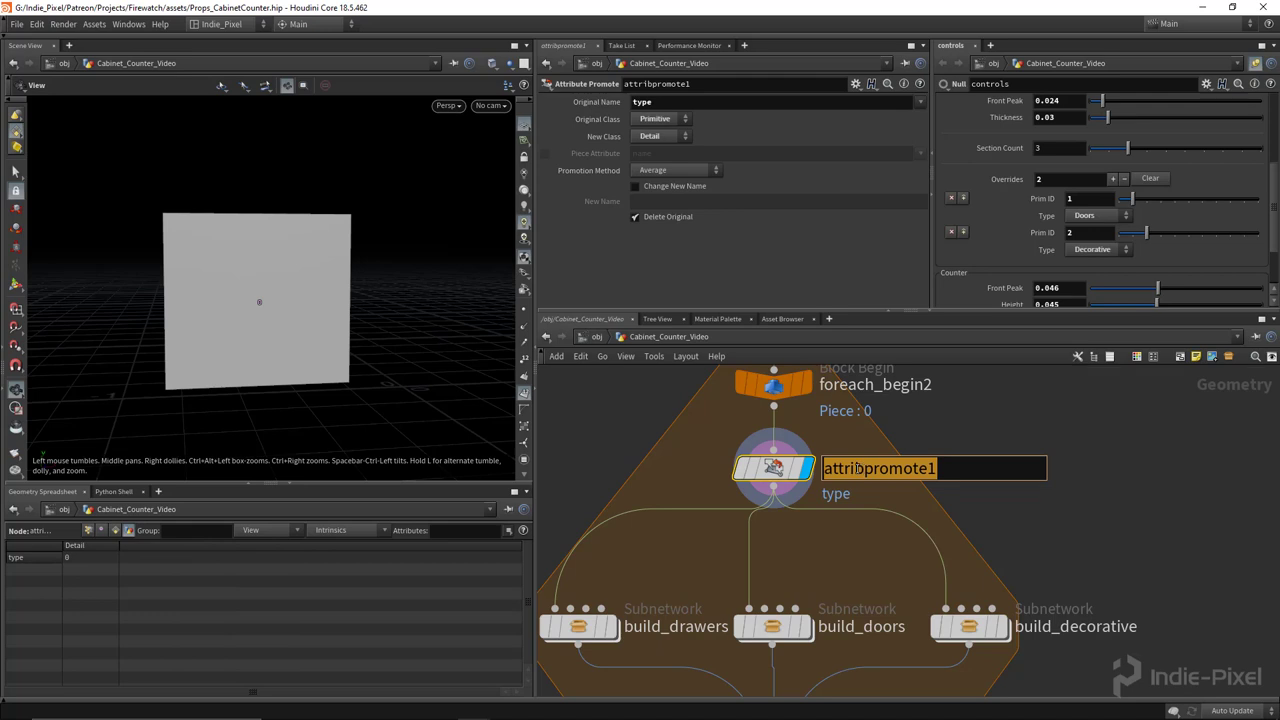
text(promot)
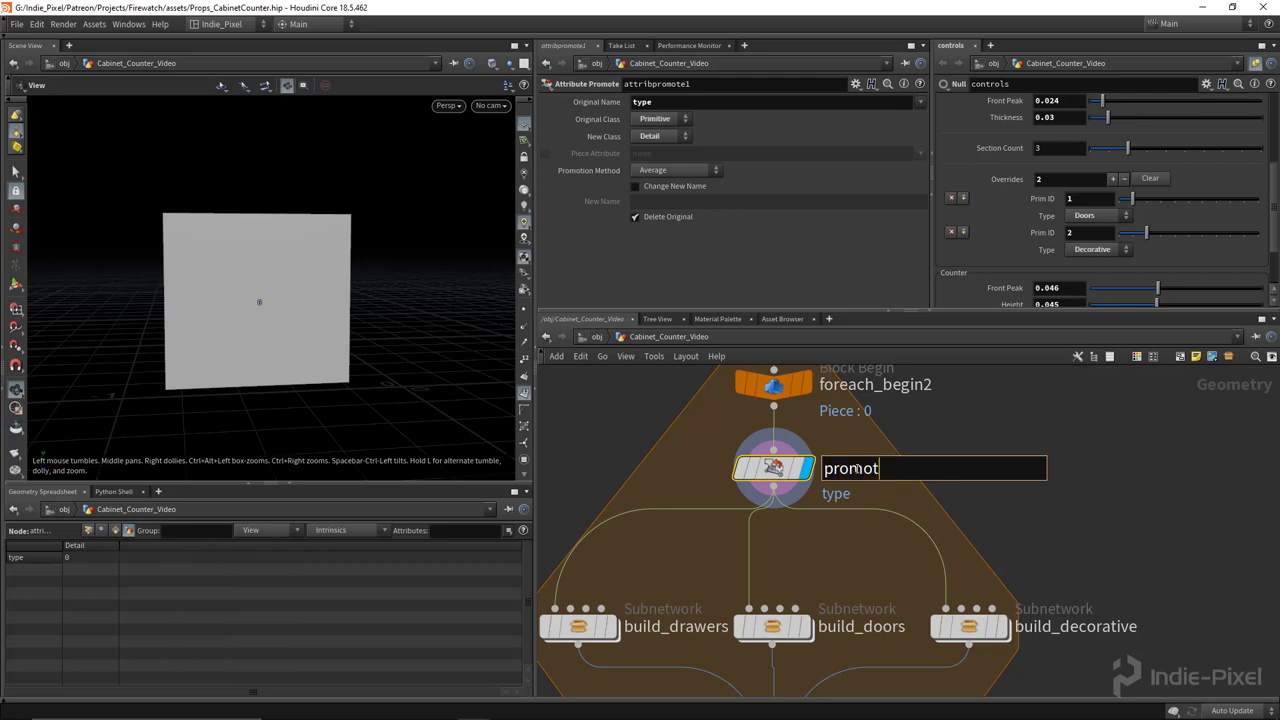
text(e_type_attr)
key(Return)
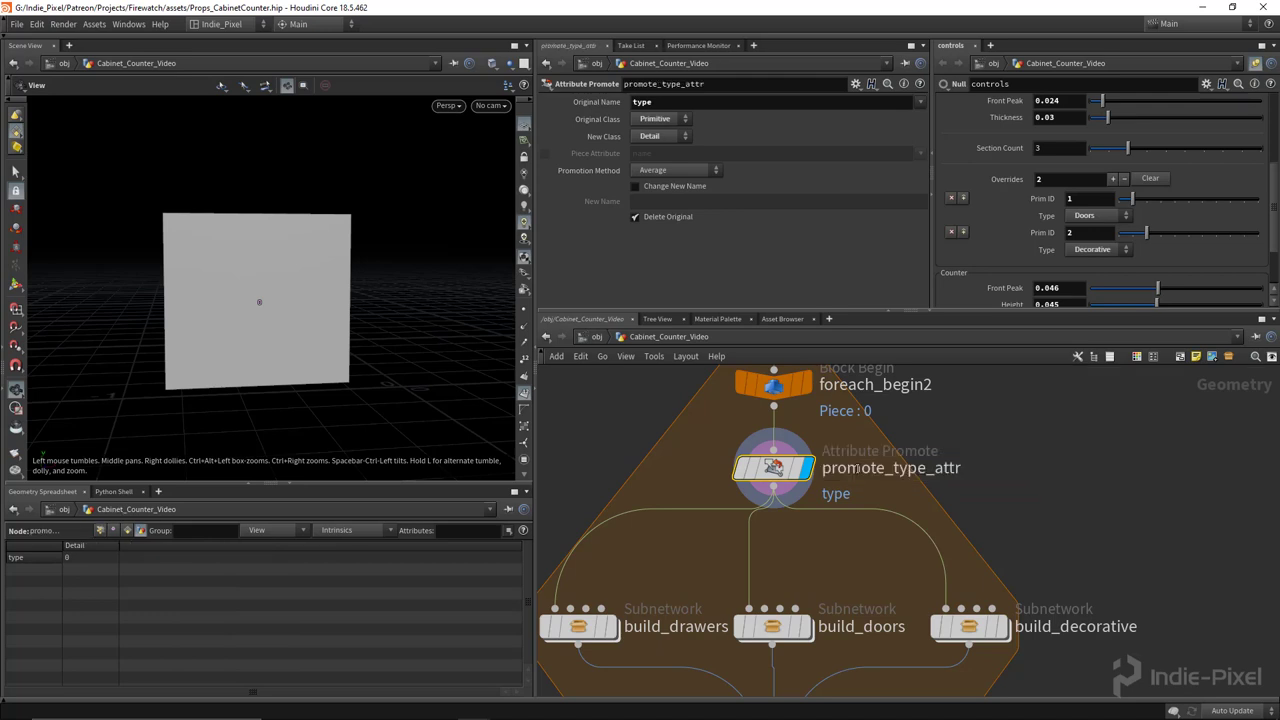
Set the Select Input of type_switch to the expression detail("../promote_type_attr/", "type", 0)
scroll(873, 500, down, 5)
scroll(874, 604, up, 5)
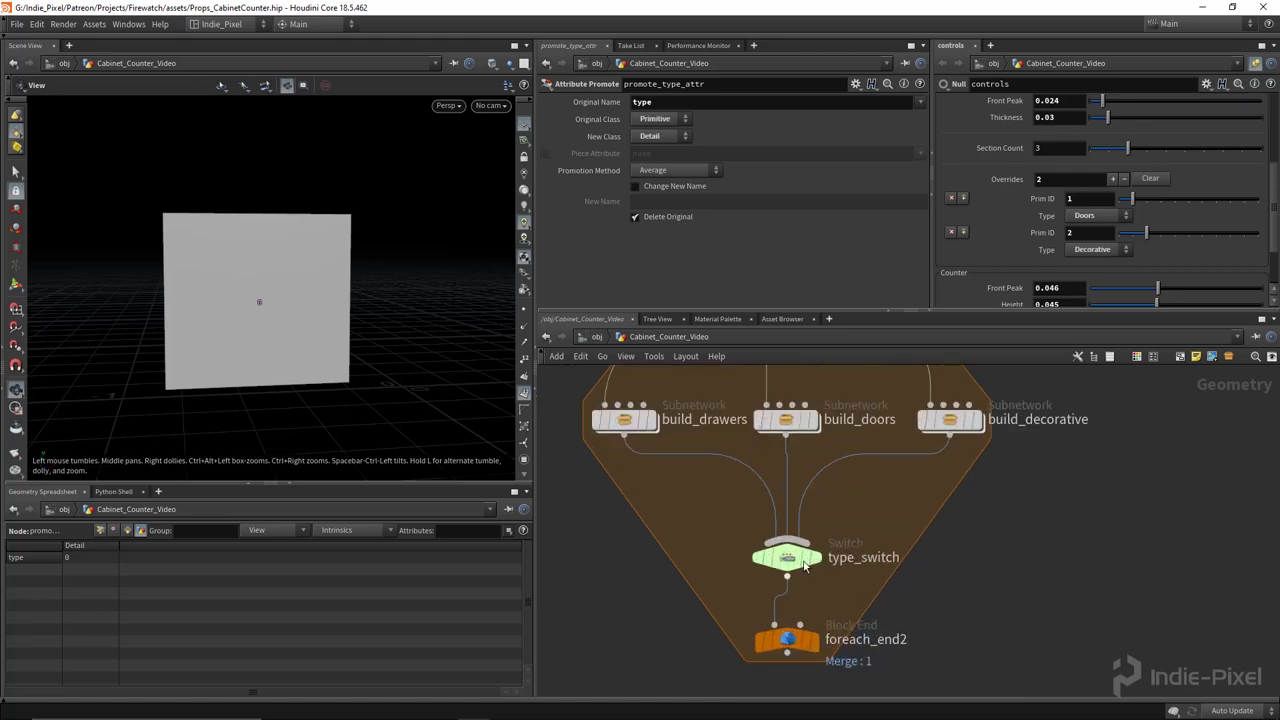
drag(790, 563, 789, 565)
scroll(841, 613, down, 3)
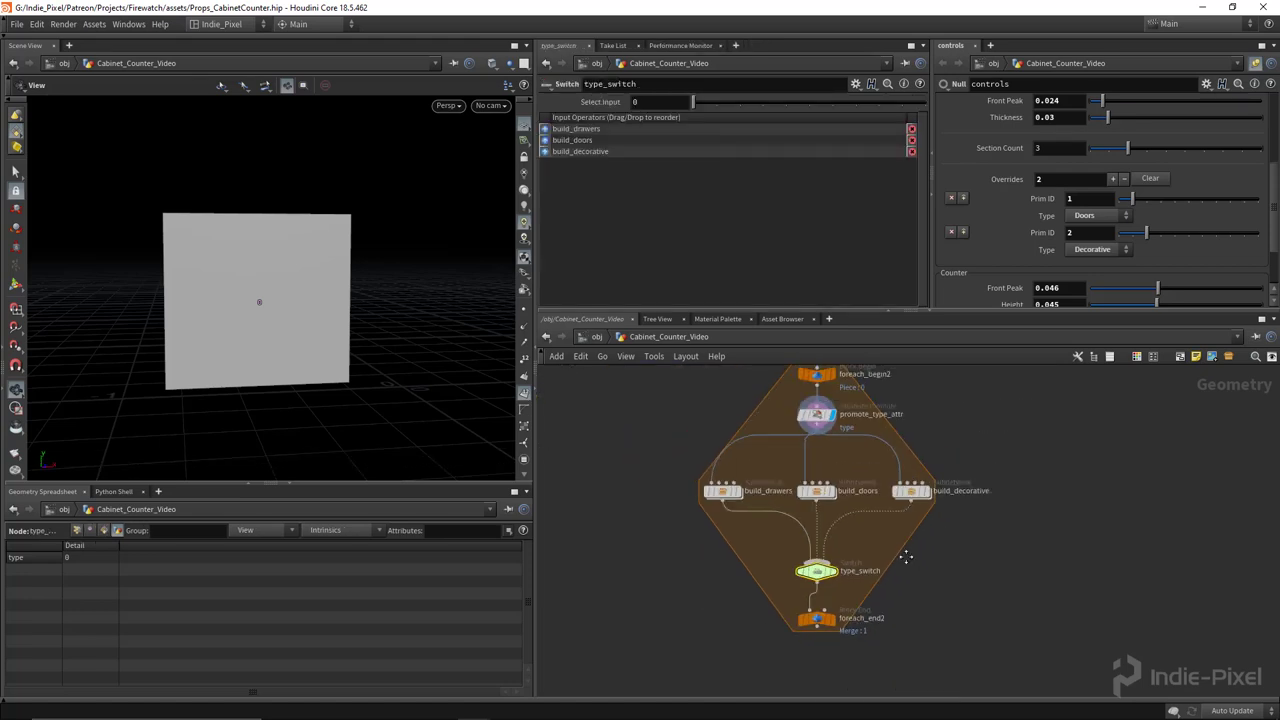
click(663, 102)
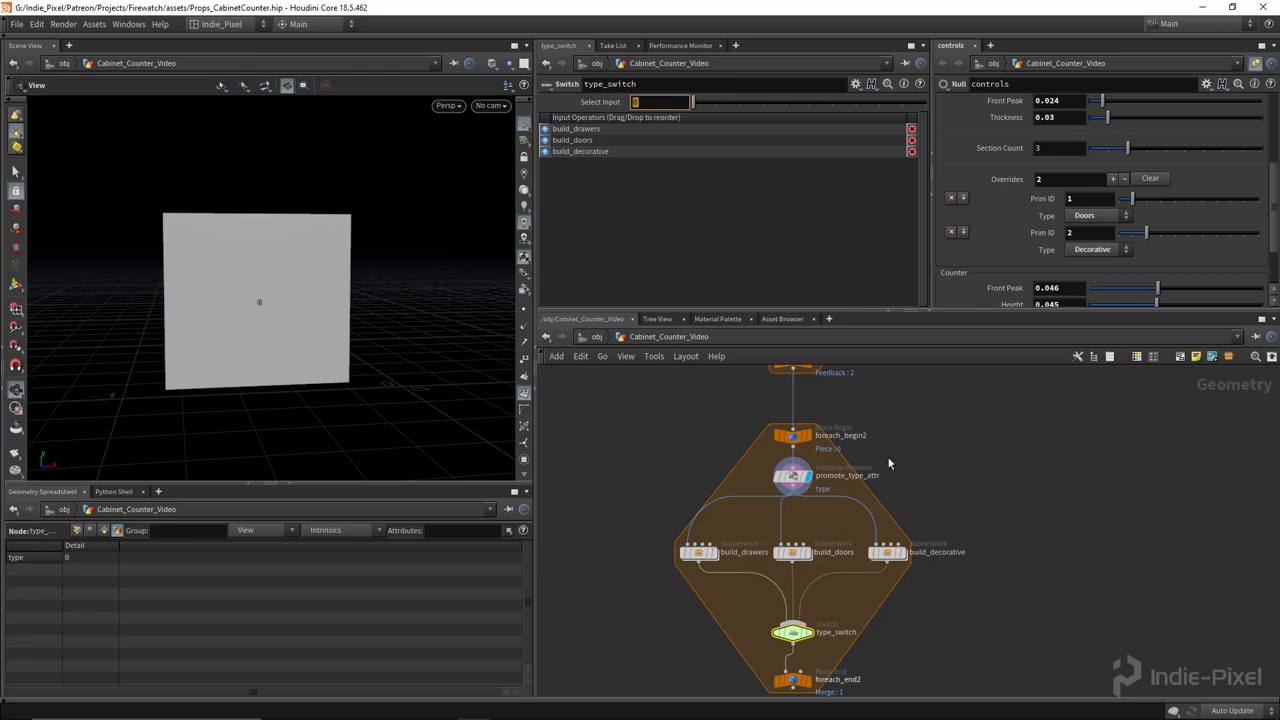
text(detail())
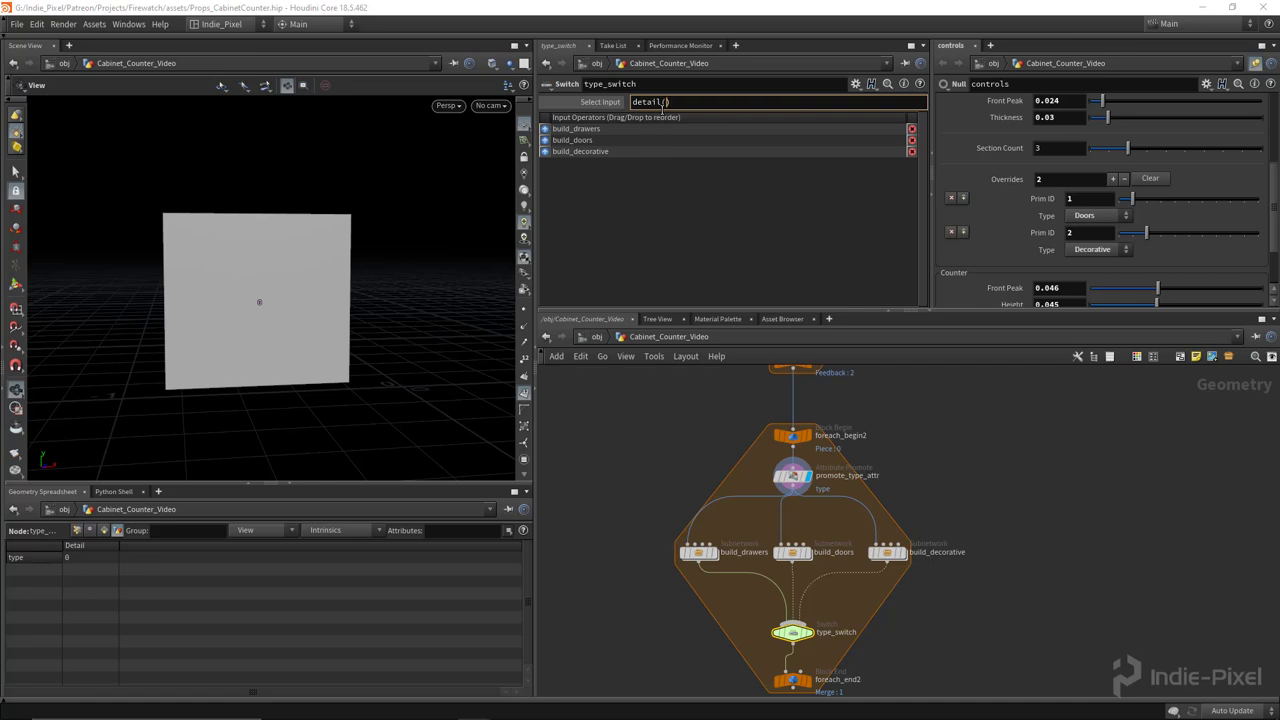
text("../)
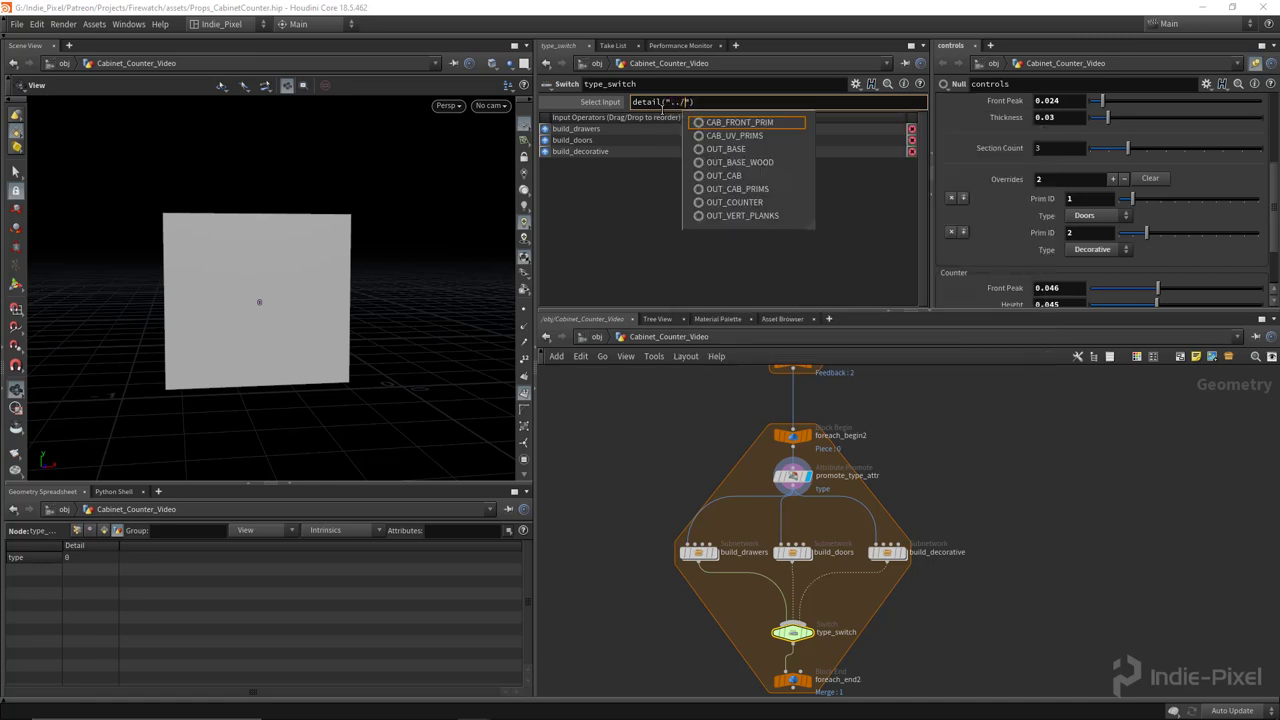
text(promote_type_attr/", ")
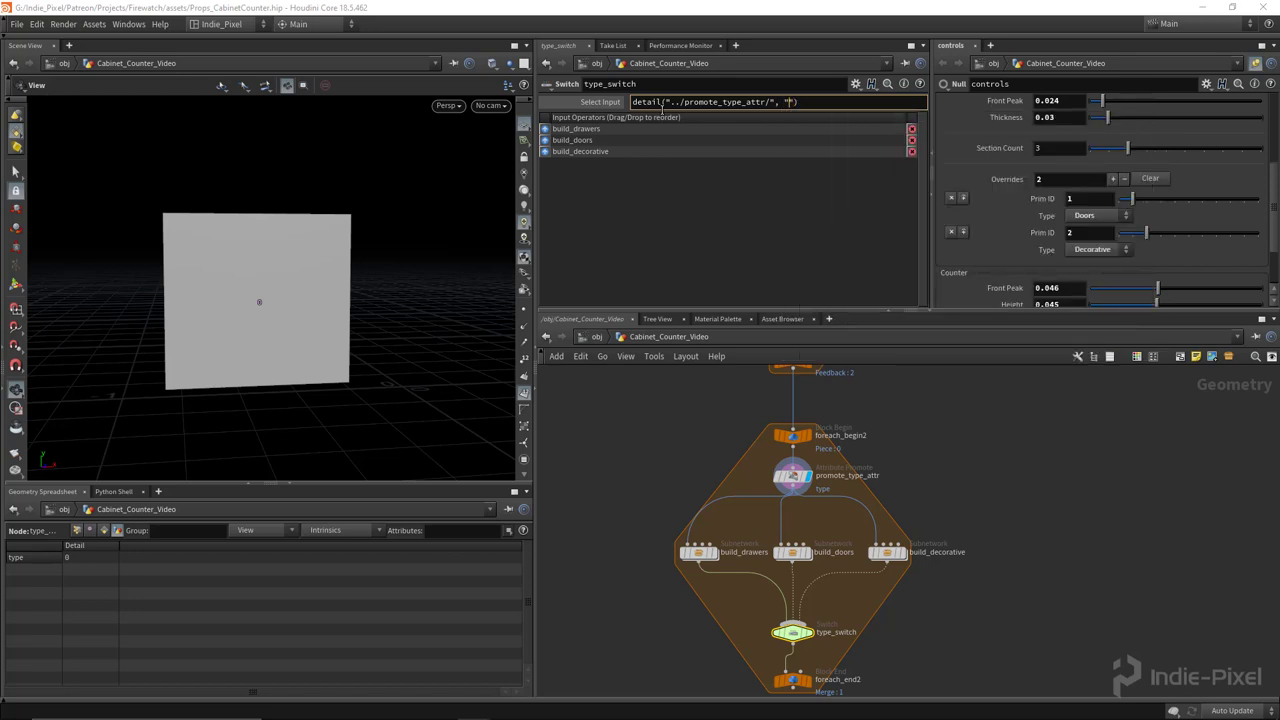
text(type", 0)
key(Return)
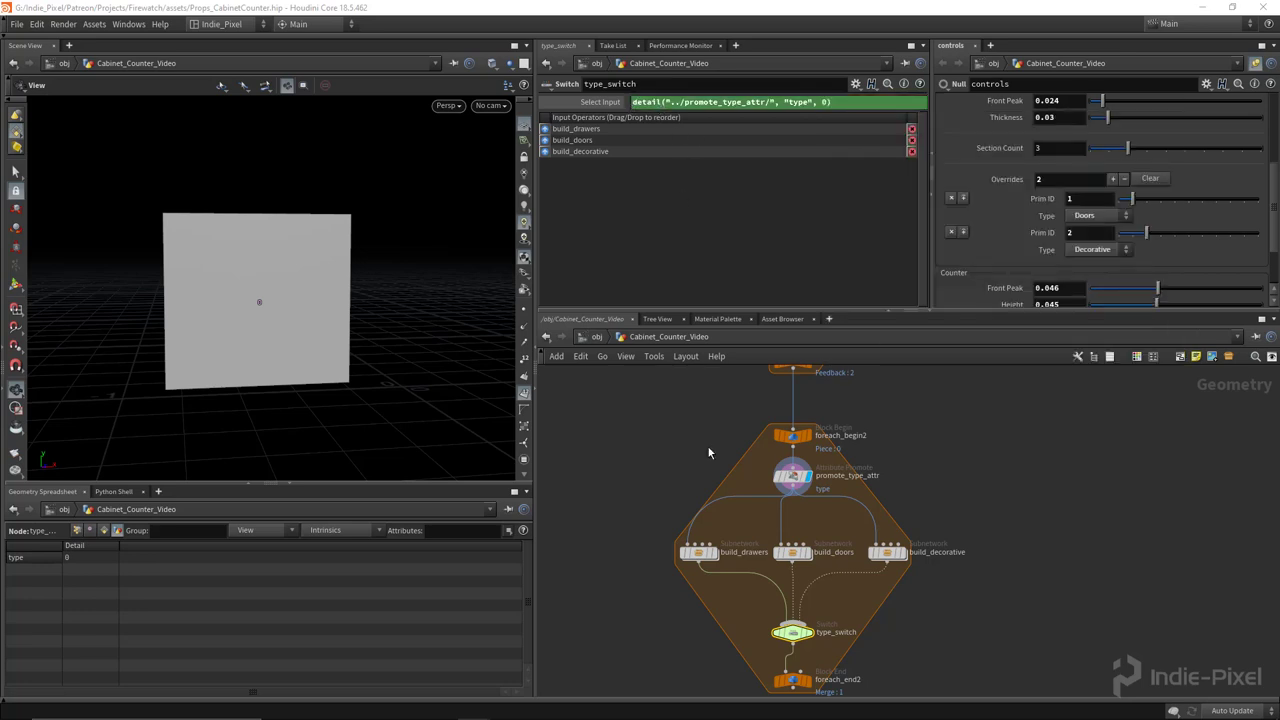
middle_drag(837, 569, 832, 464)
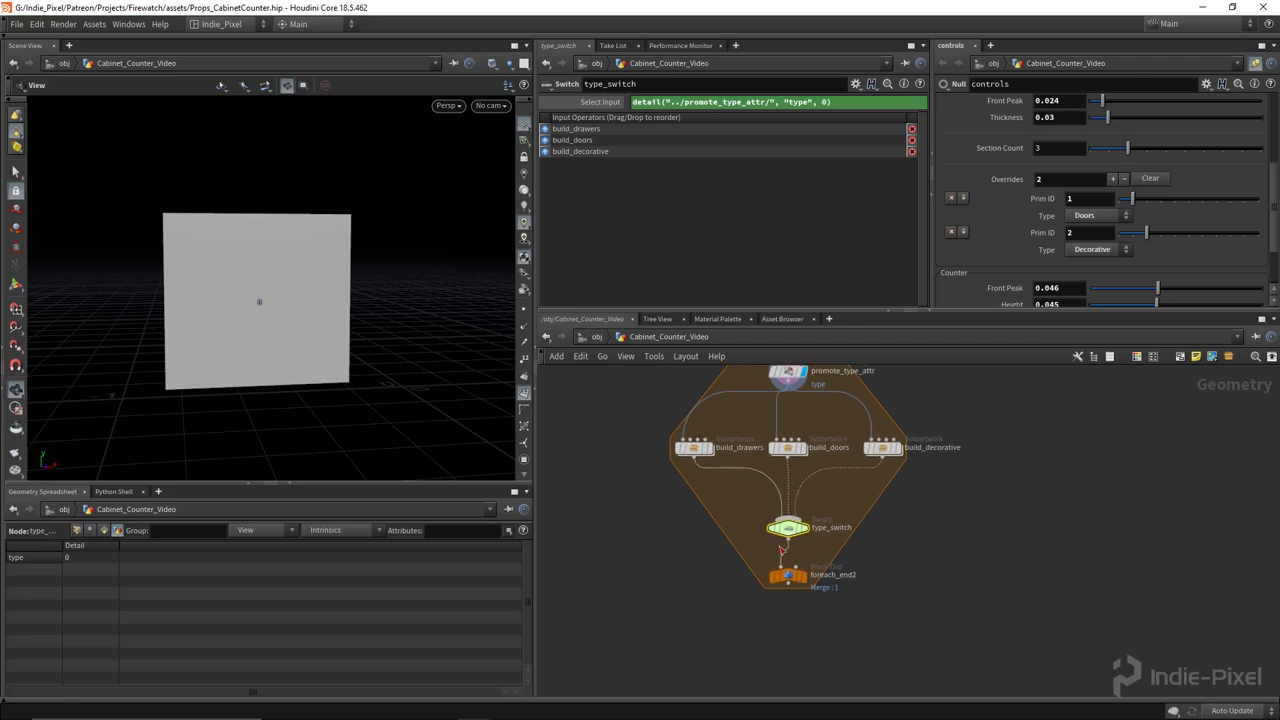
Display the output of foreach_end2 and turn off its Single Pass option so all primitives are processed
scroll(782, 550, up, 4)
scroll(840, 505, down, 3)
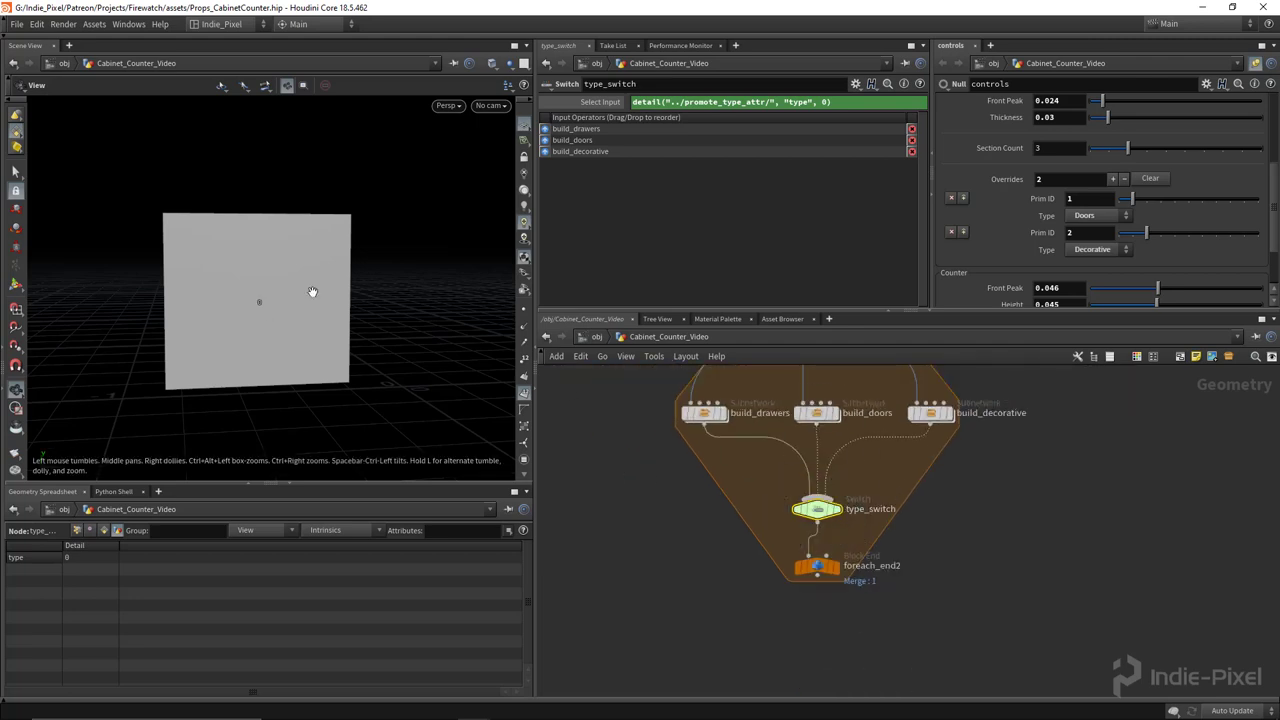
click(836, 566)
drag(815, 566, 815, 603)
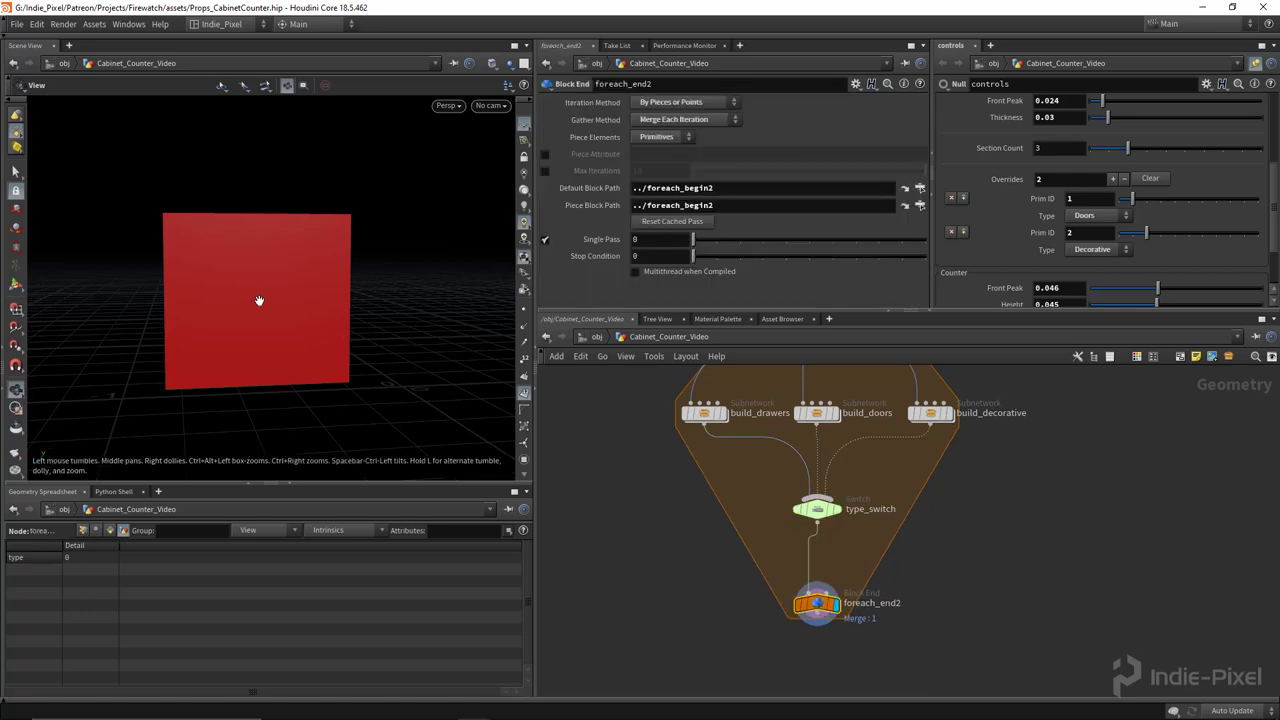
click(544, 240)
scroll(289, 289, down, 4)
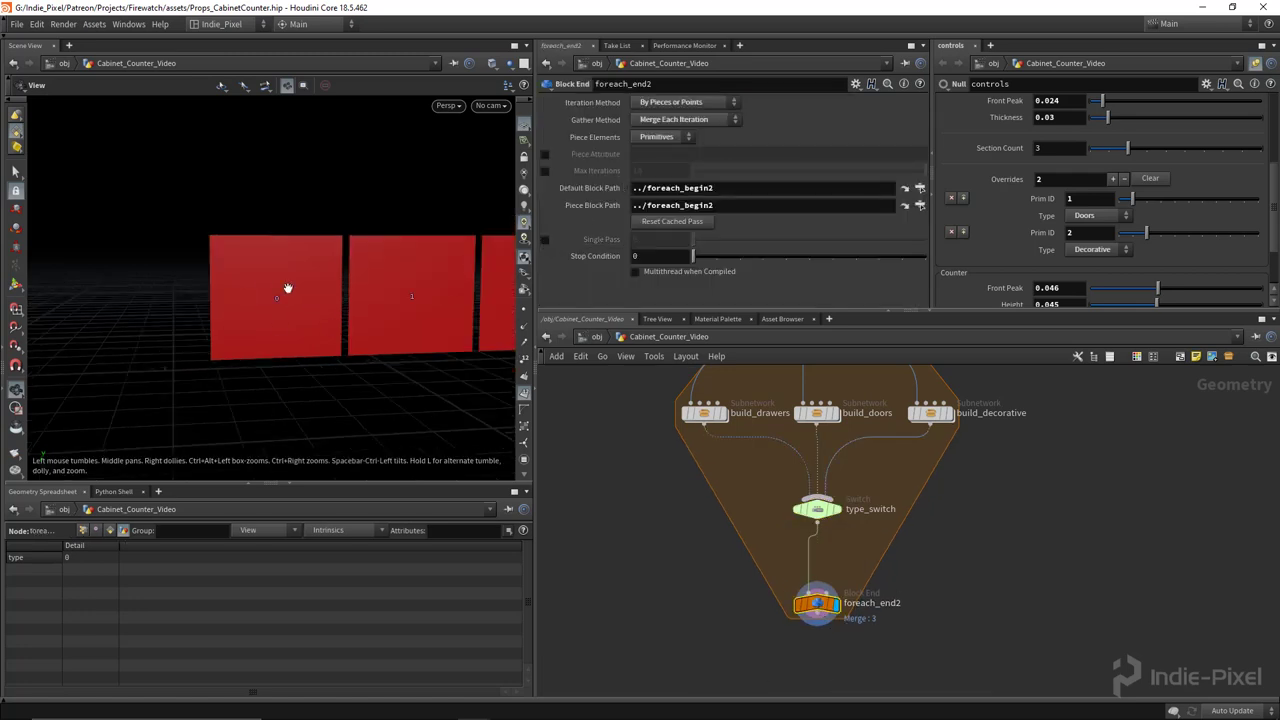
middle_drag(275, 290, 302, 295)
drag(302, 296, 252, 309)
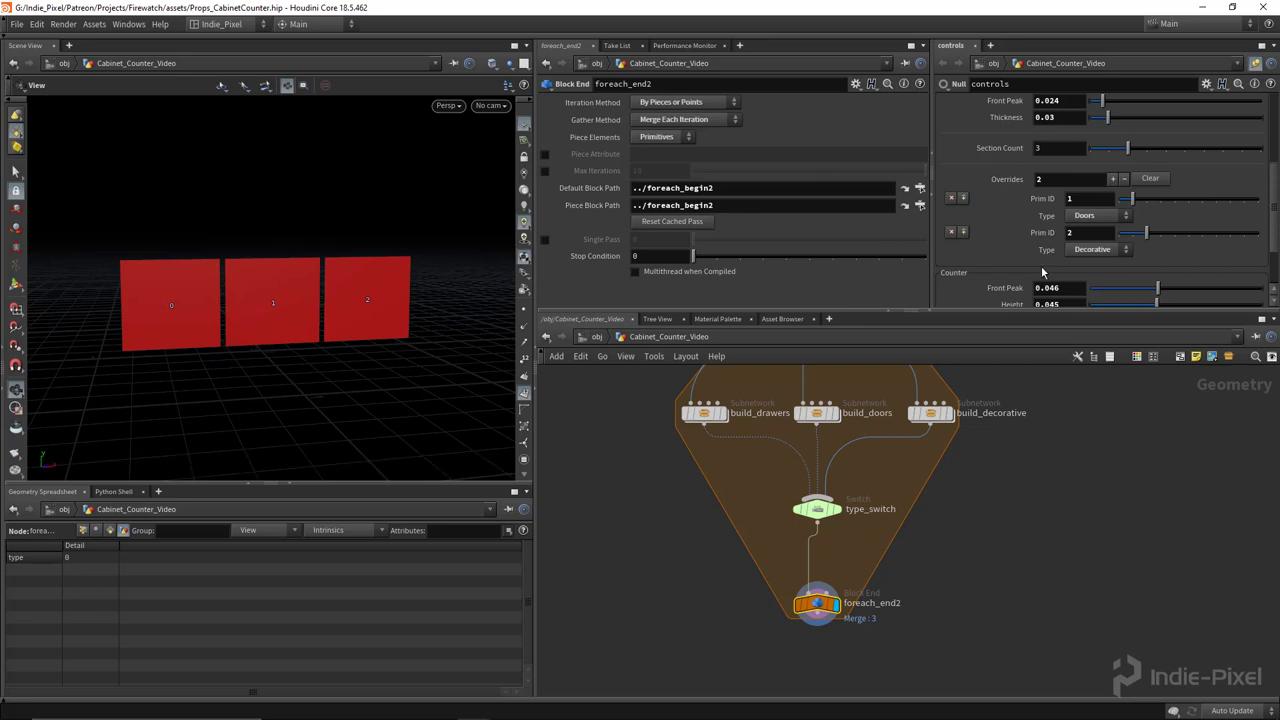
Set the color1 node inside the build_doors subnetwork to green (0, 1, 0) and return to the parent network
scroll(962, 428, down, 3)
middle_drag(960, 423, 986, 545)
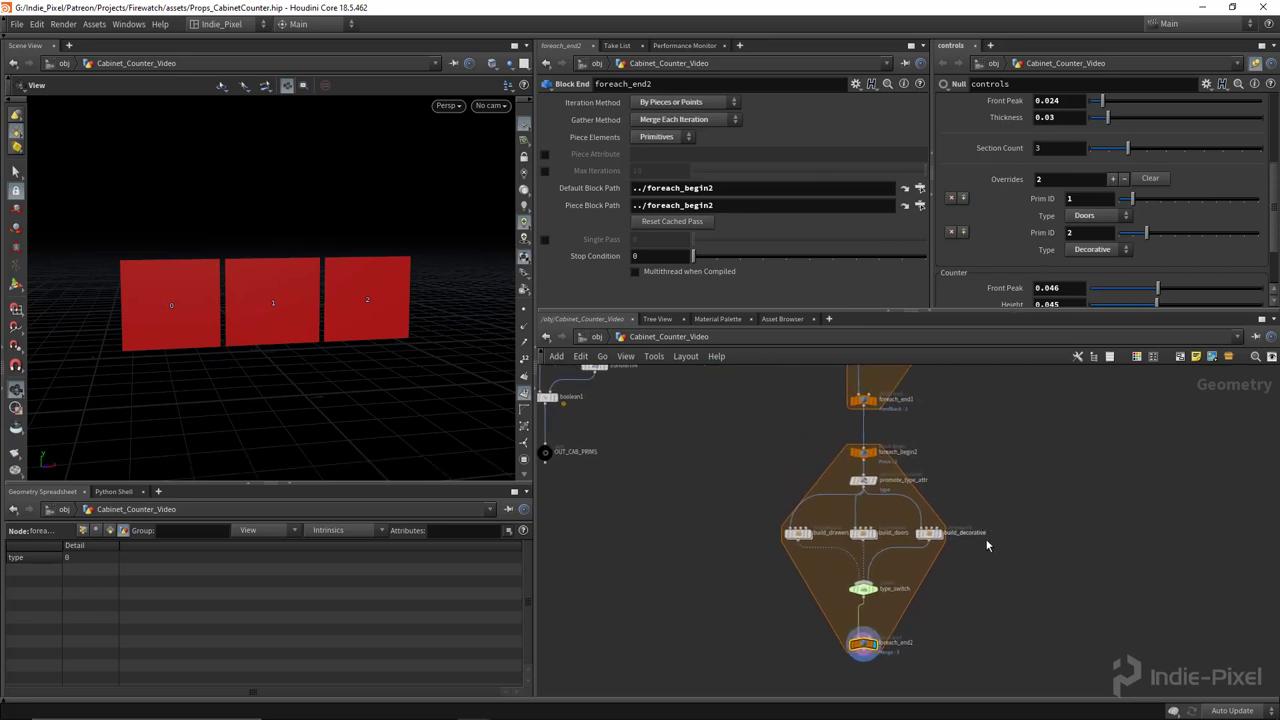
double_click(866, 531)
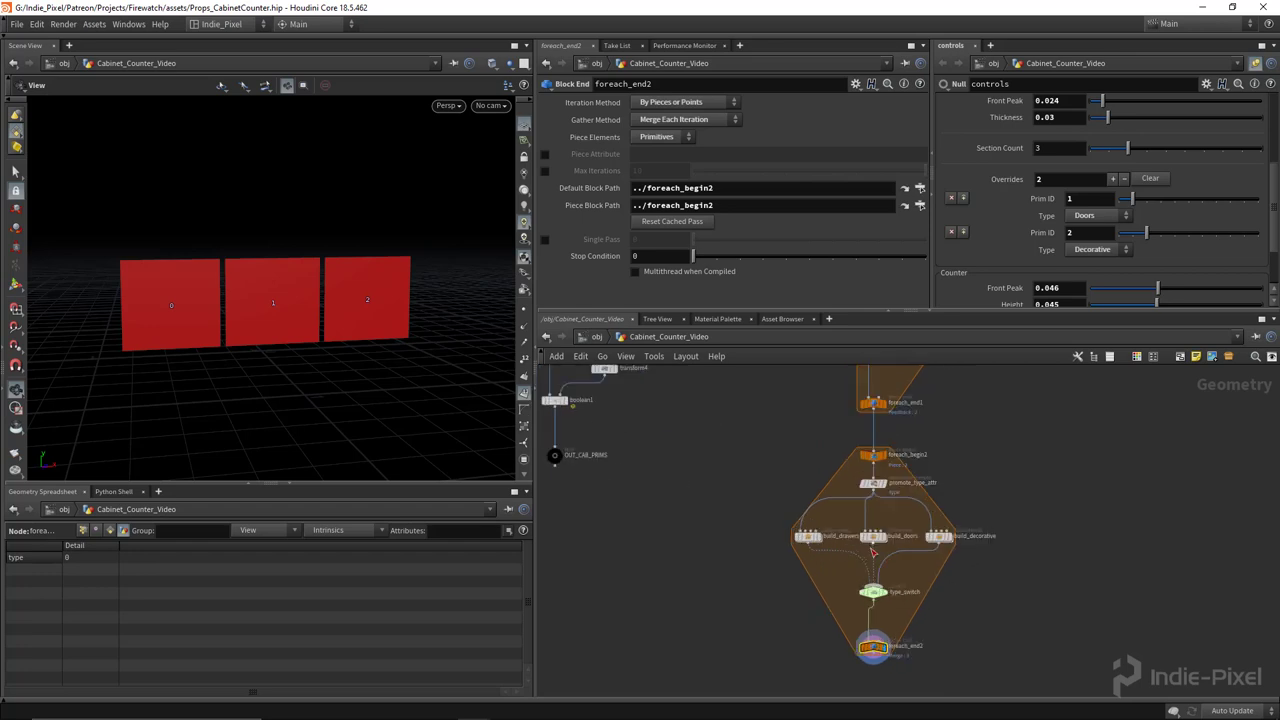
click(762, 566)
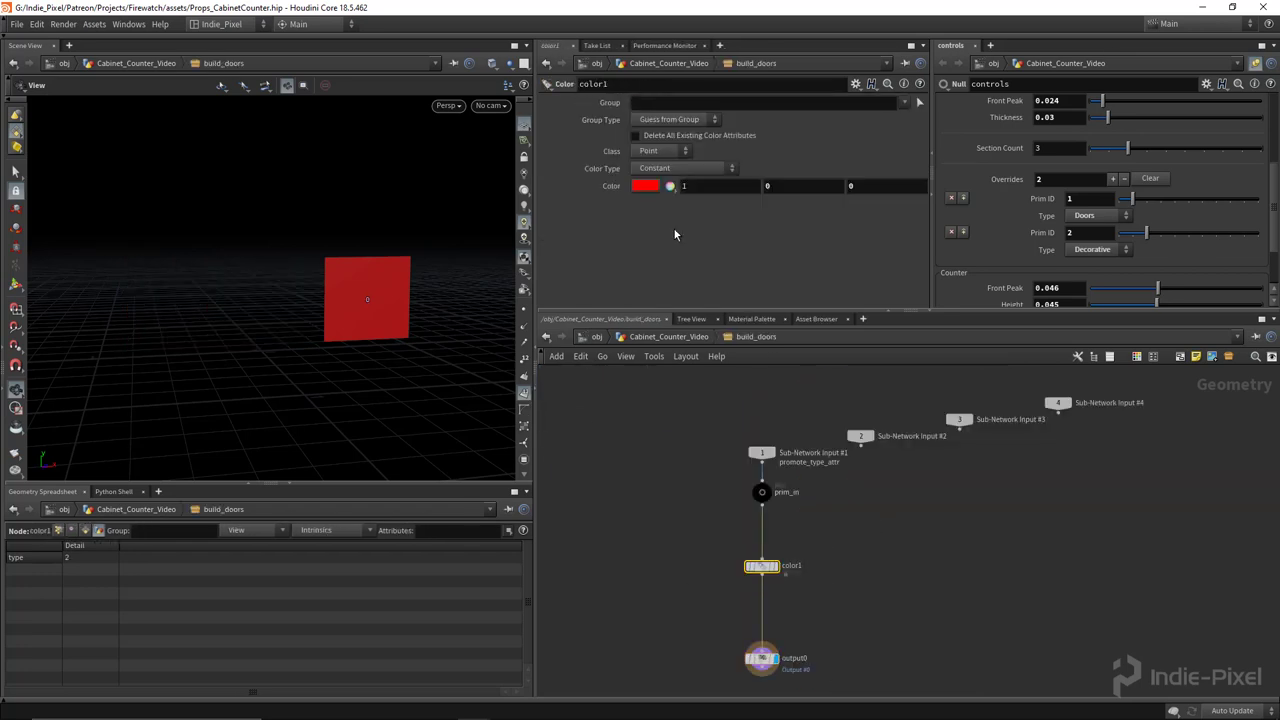
click(644, 188)
click(671, 119)
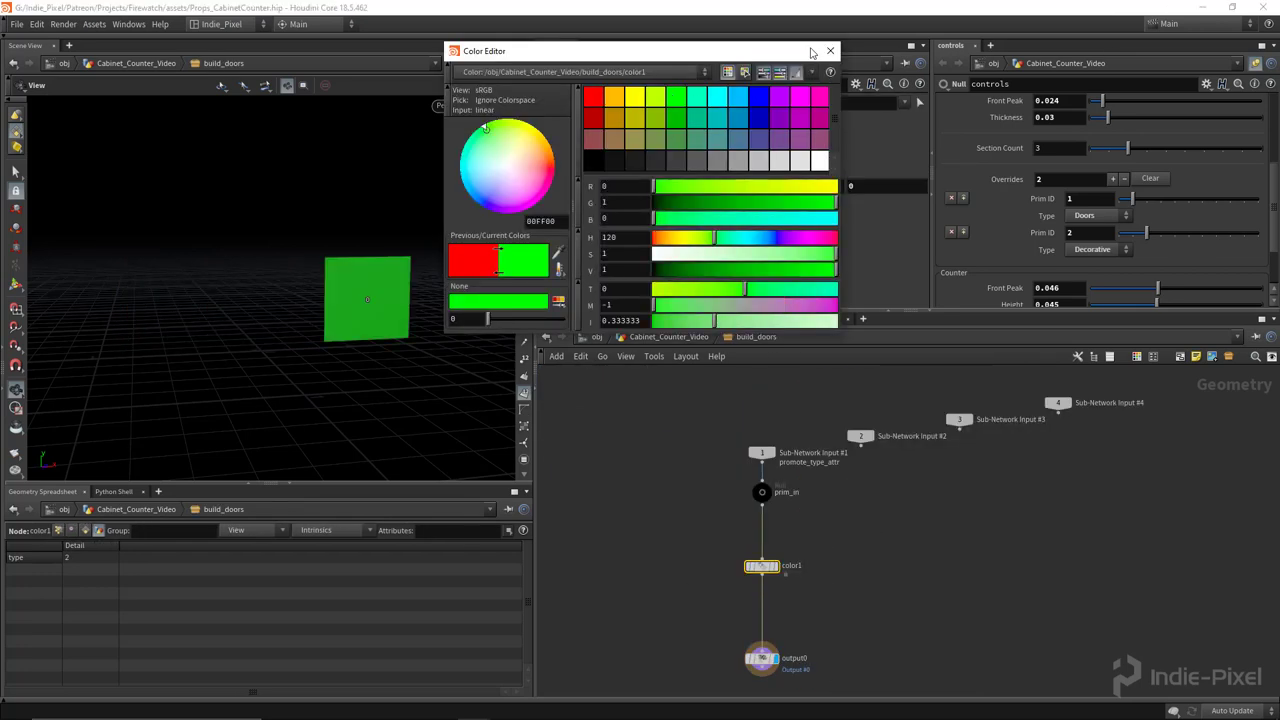
key(u)
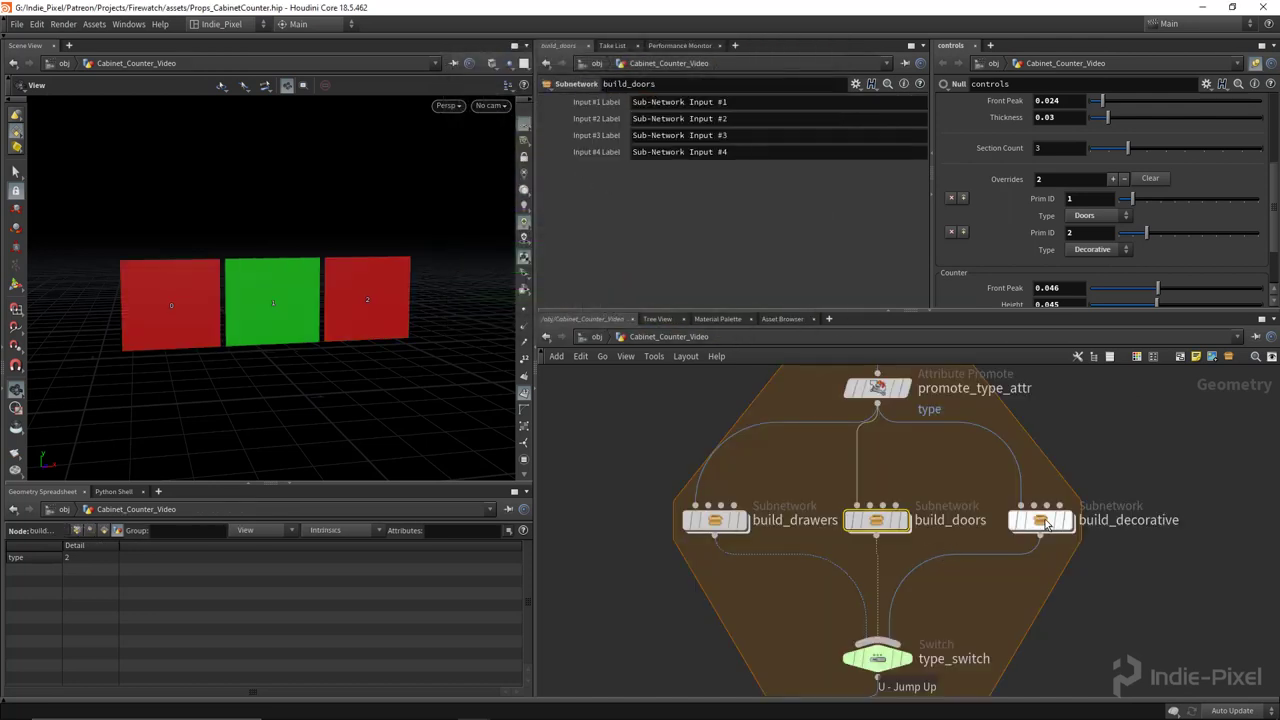
Set the color1 node inside the build_decorative subnetwork to blue and return to the parent network
double_click(1048, 522)
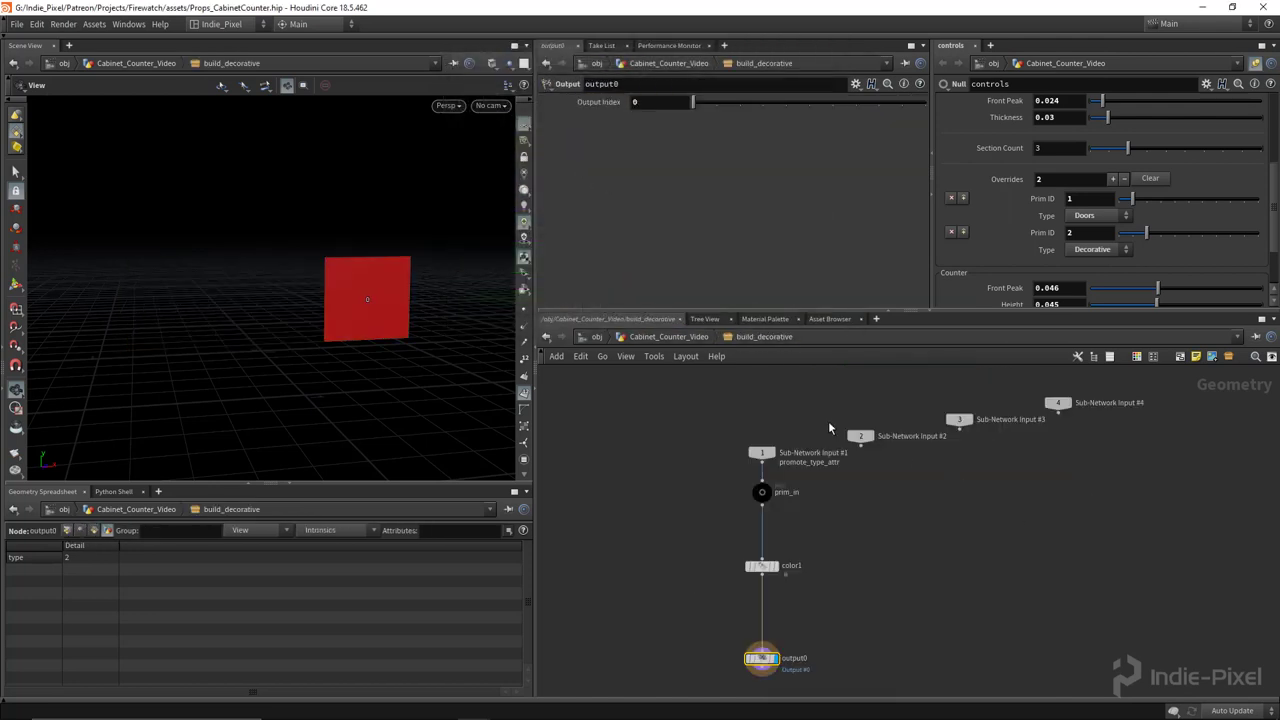
click(637, 190)
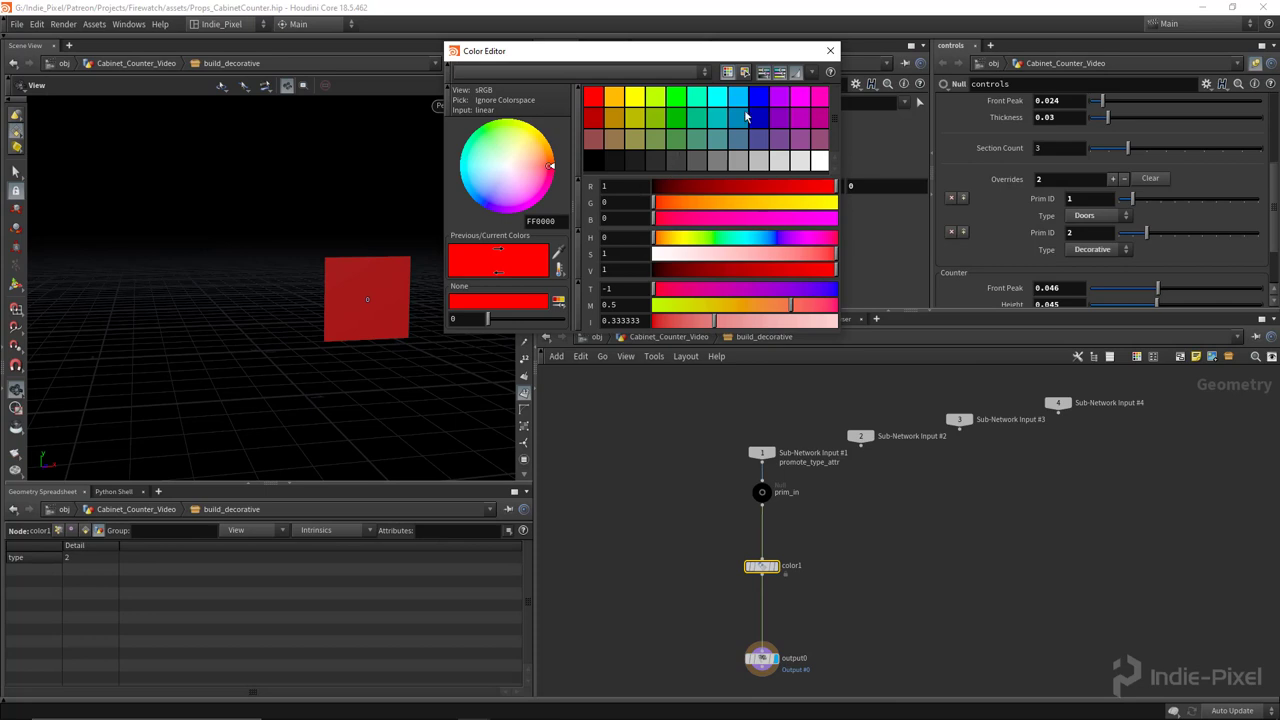
click(759, 96)
click(830, 50)
key(u)
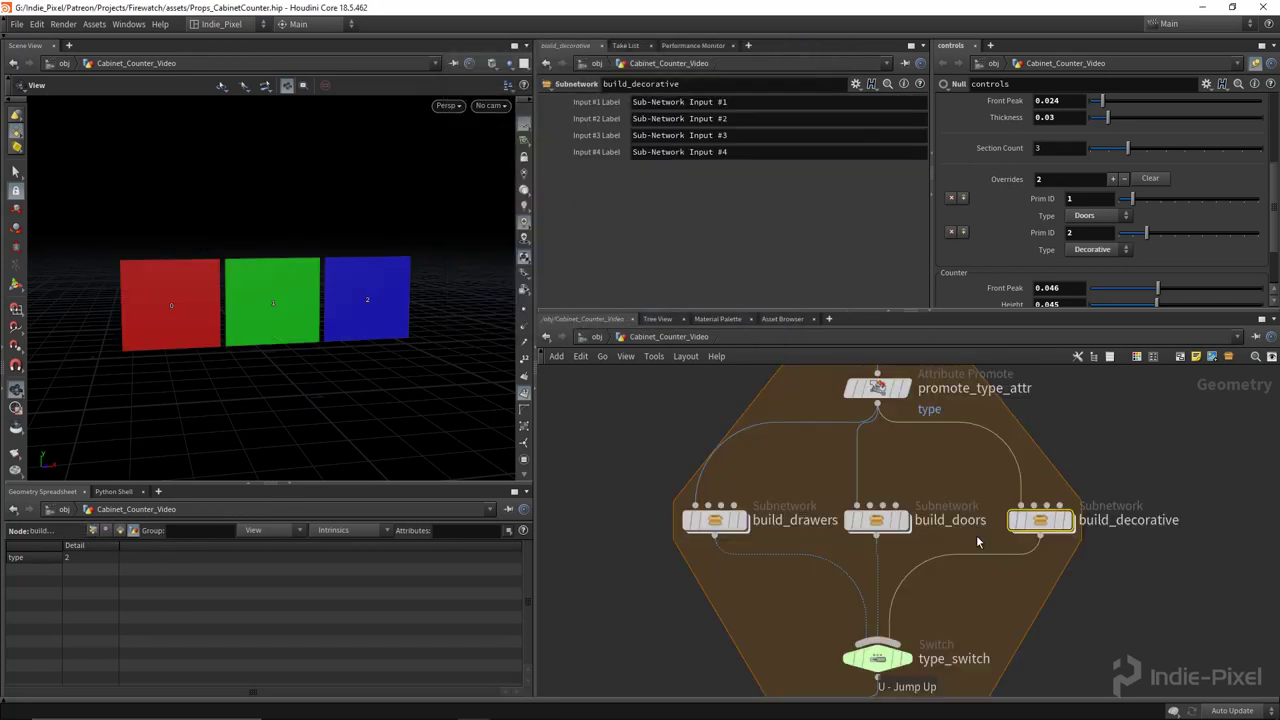
Set the second override's type to Drawers and change the two overrides' Prim IDs to 2 and 1
click(1107, 253)
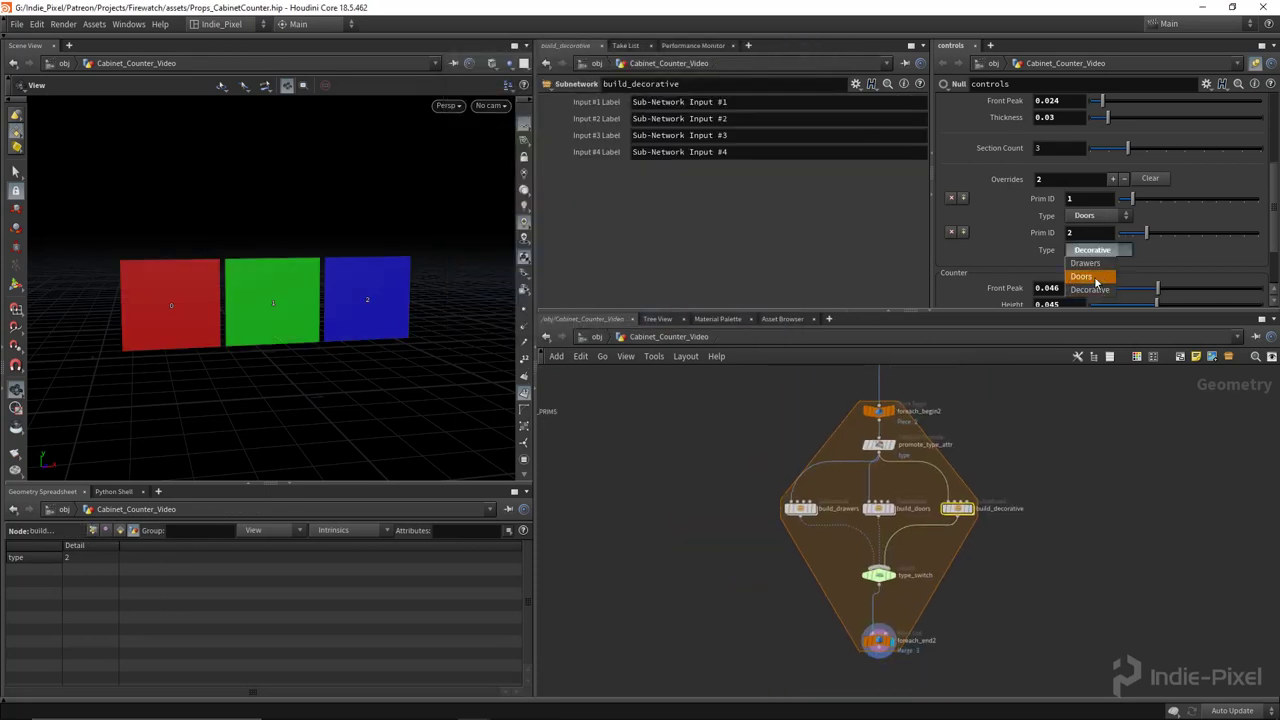
click(1092, 258)
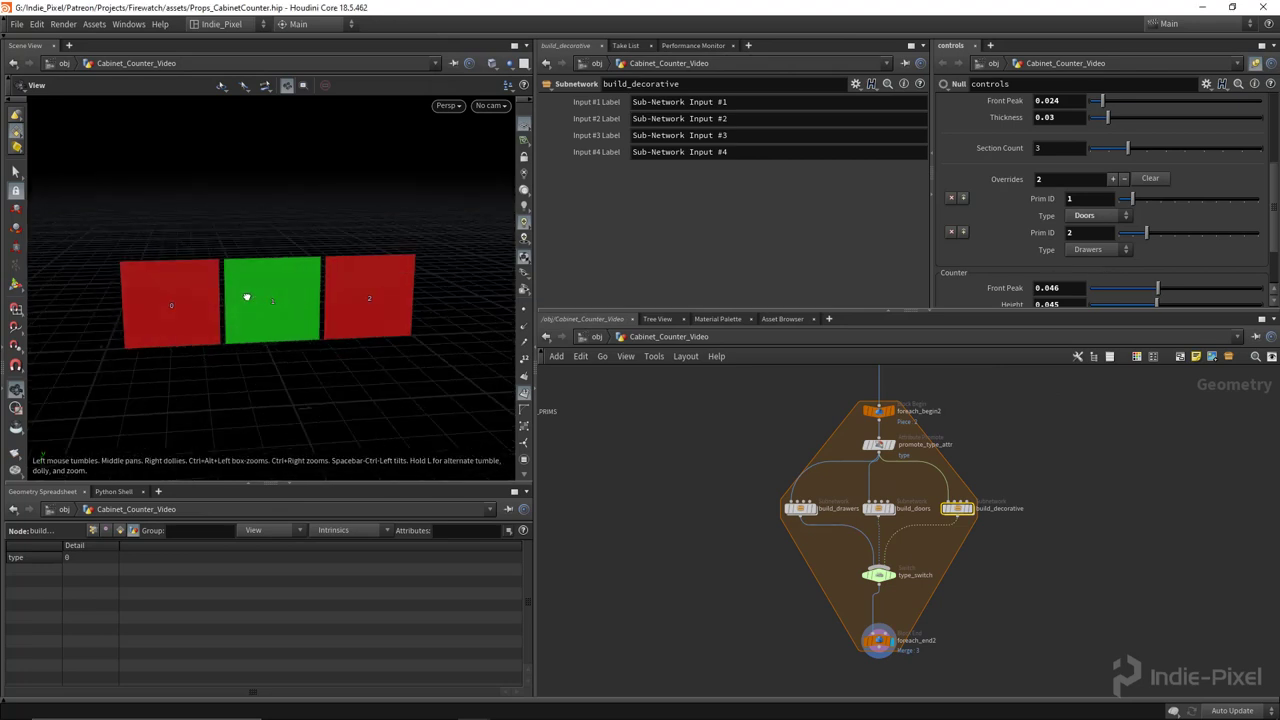
drag(1146, 236, 1150, 201)
Set the second override's type to Decorative and check the section colors in the viewport
click(1092, 249)
click(1093, 248)
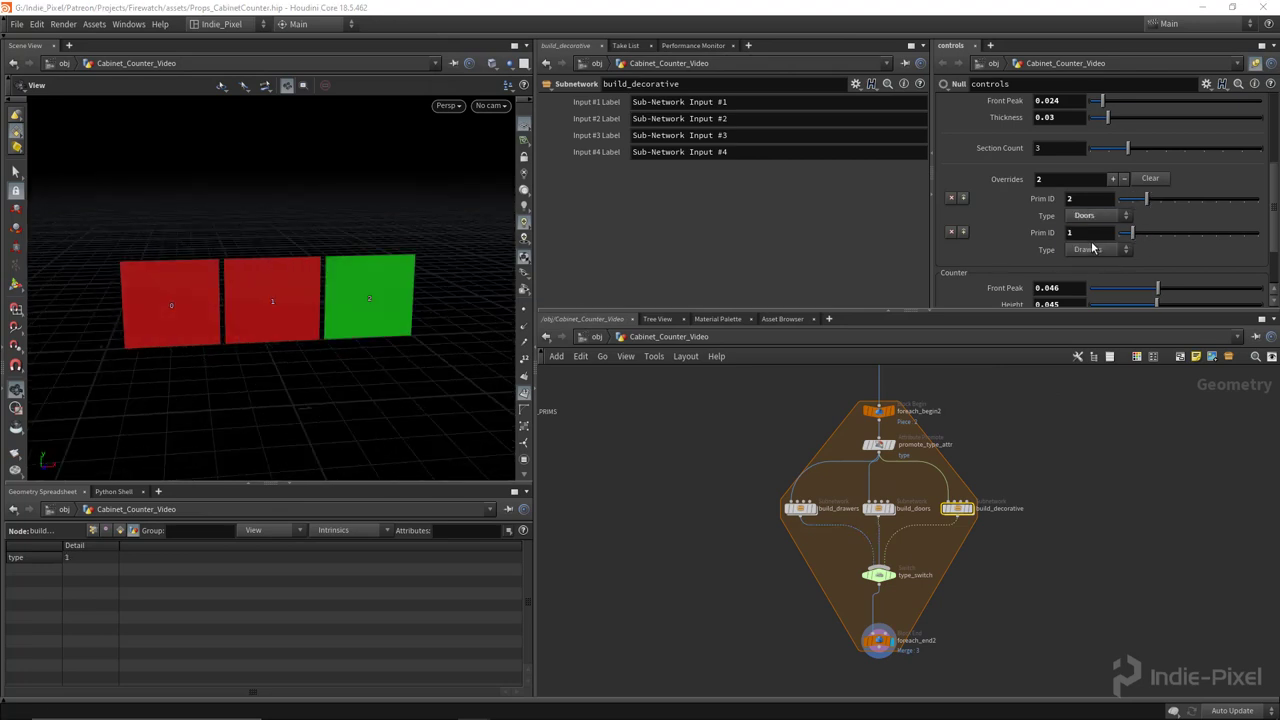
click(1095, 252)
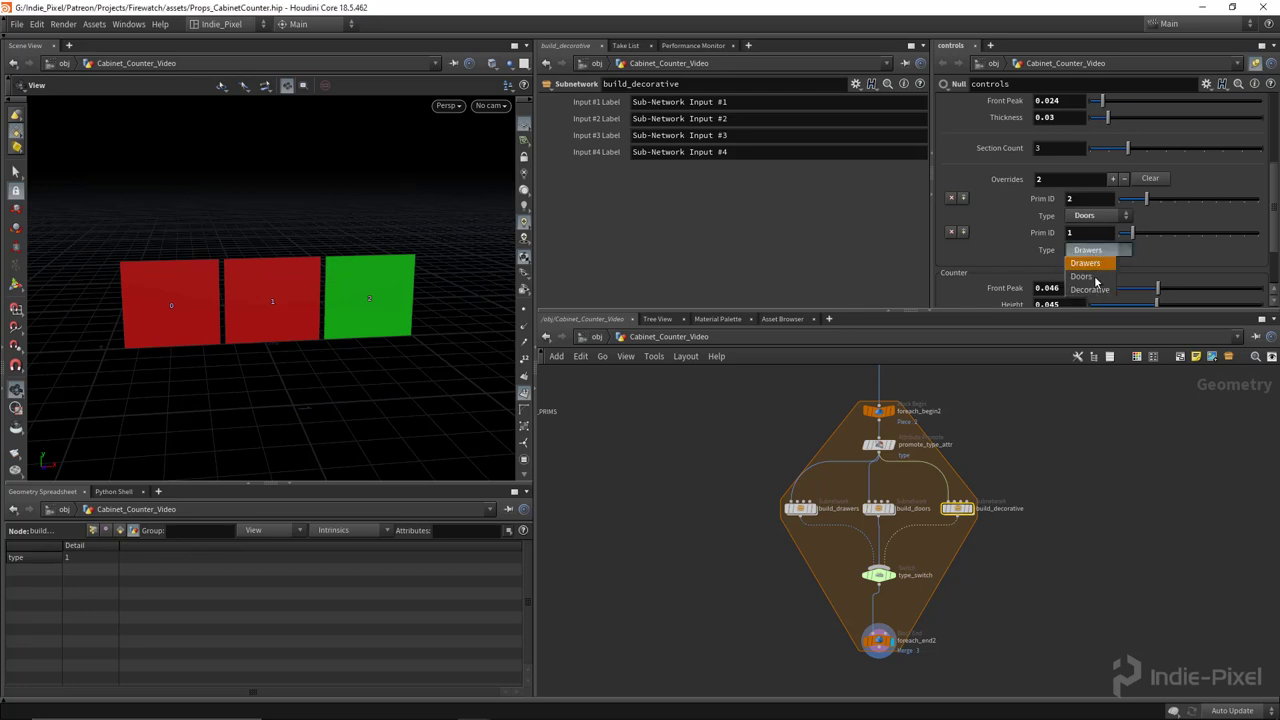
click(1090, 289)
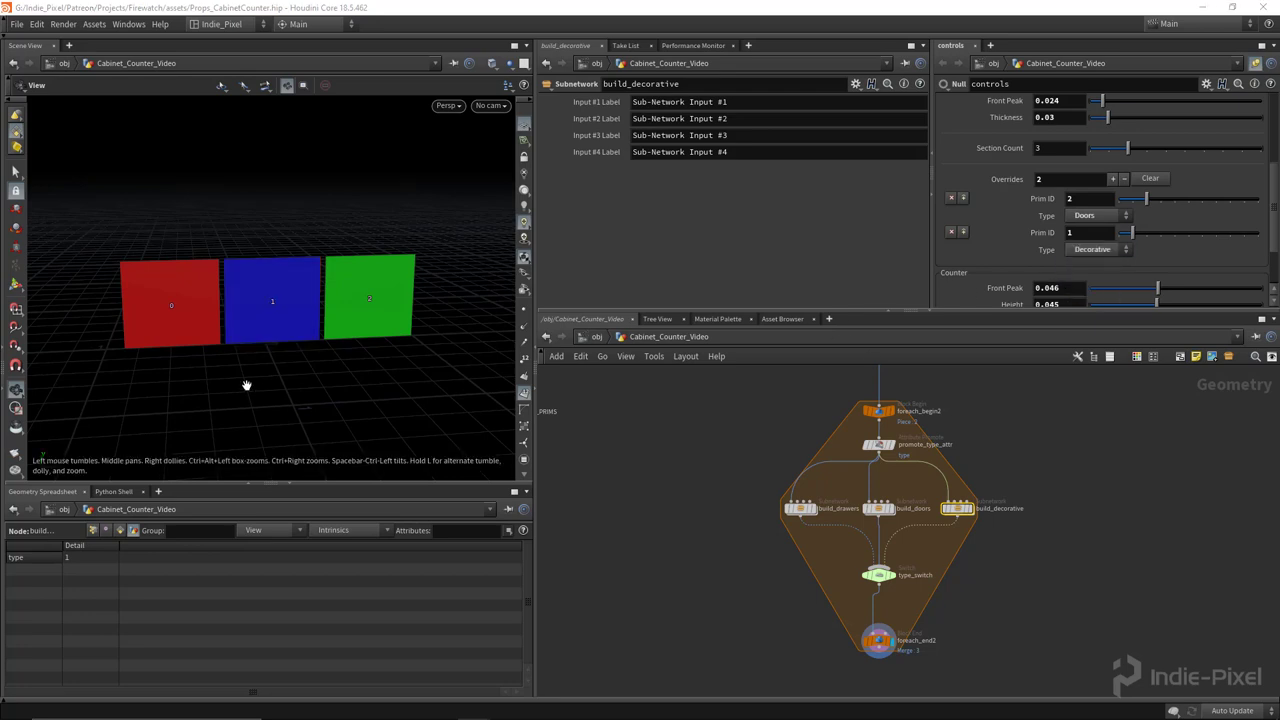
drag(246, 380, 301, 330)
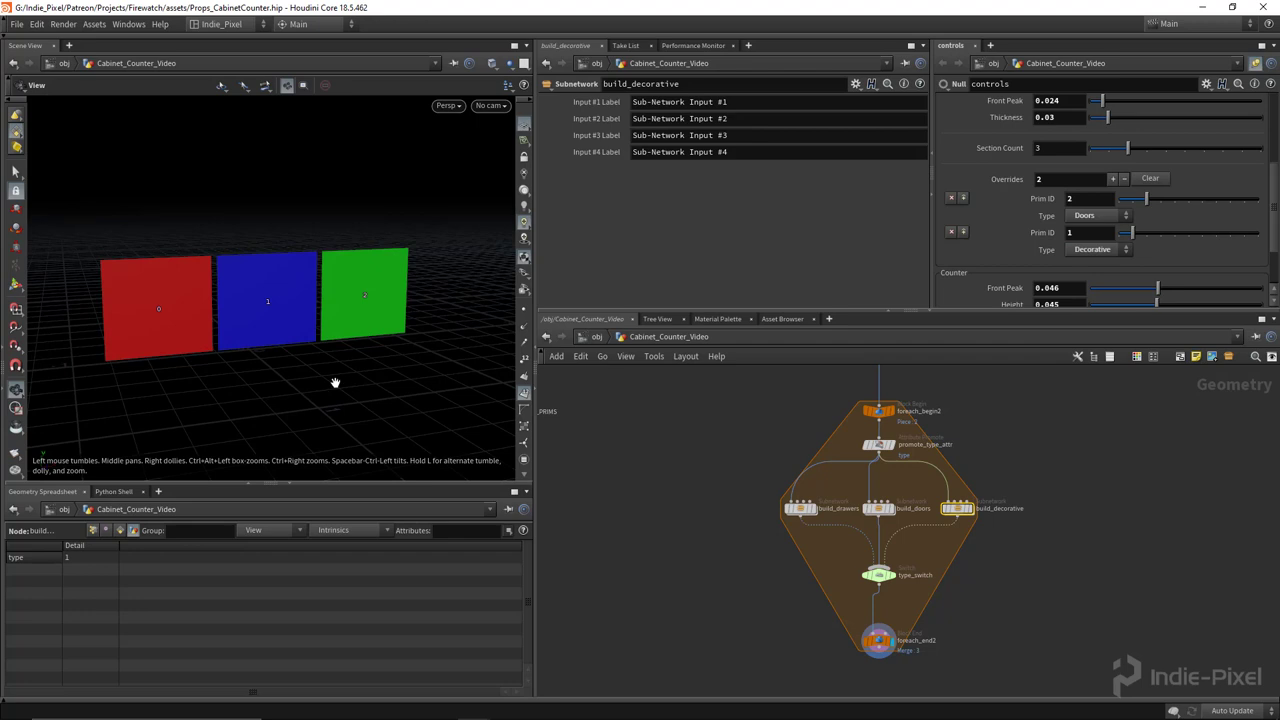
drag(331, 296, 243, 300)
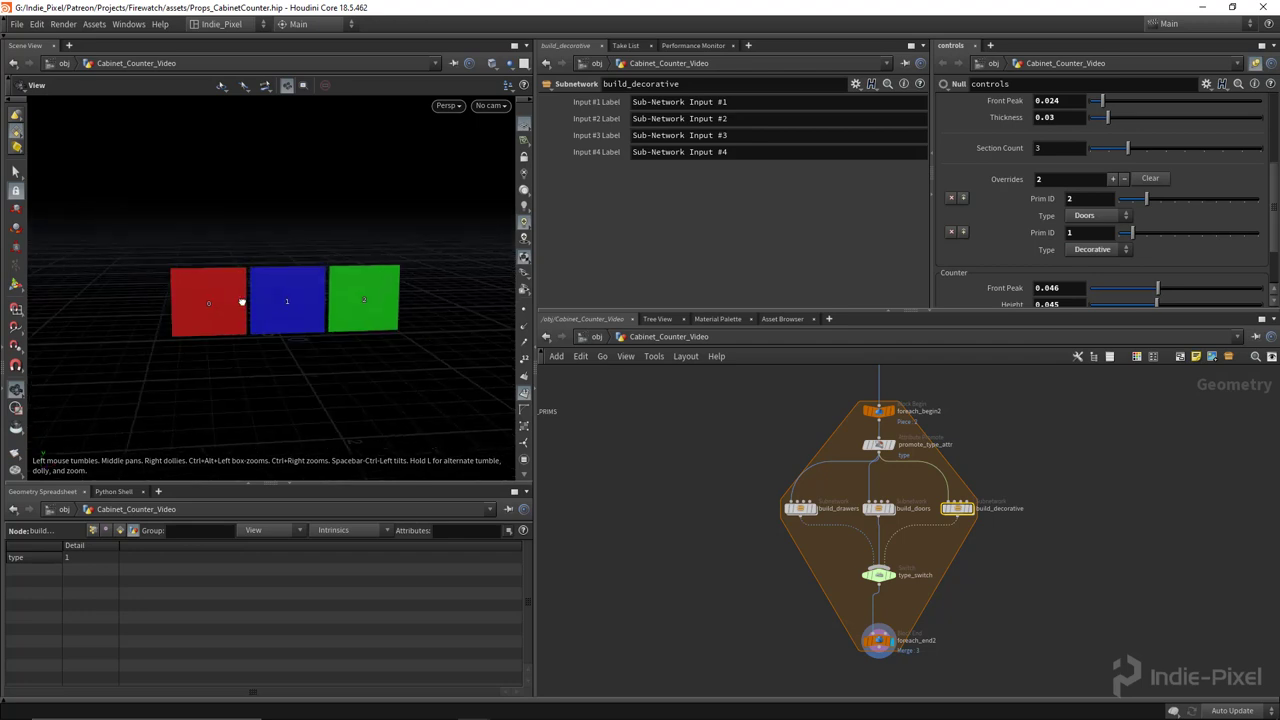
Set the Prim ID of the second override to 0 and inspect the recolored sections
drag(1131, 232, 1118, 232)
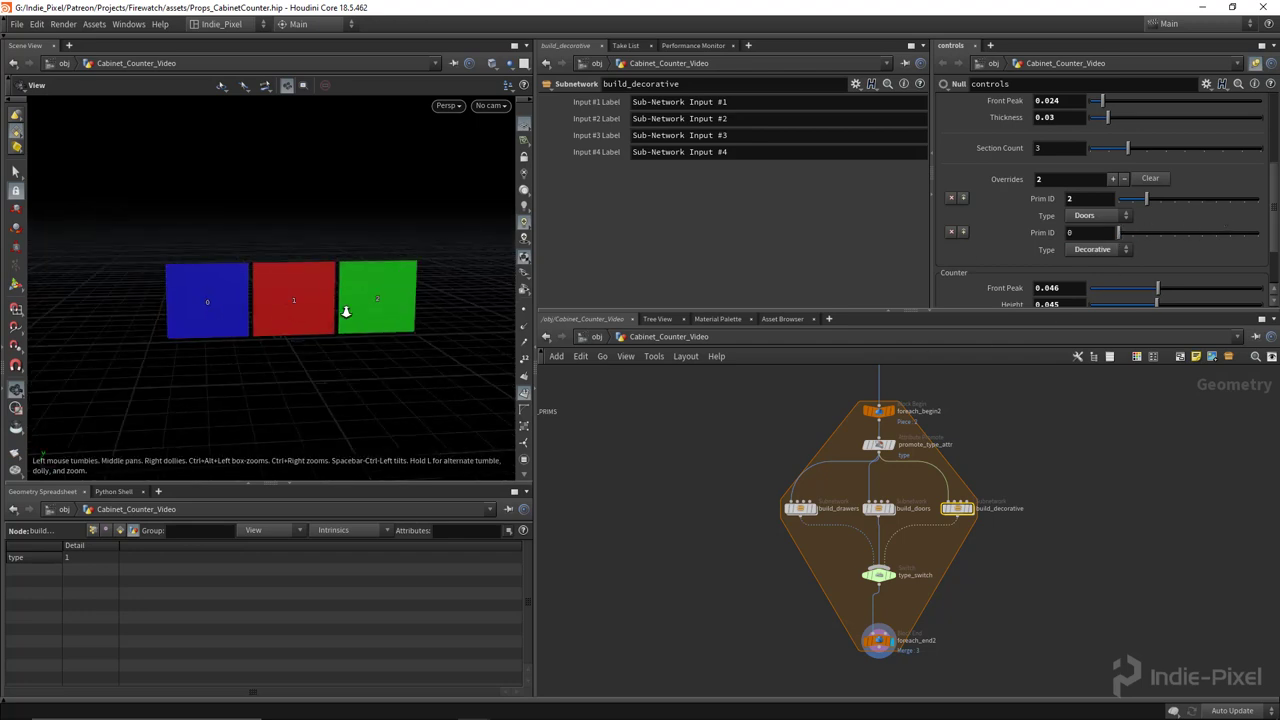
scroll(340, 286, up, 3)
right_drag(355, 330, 331, 331)
drag(331, 331, 287, 306)
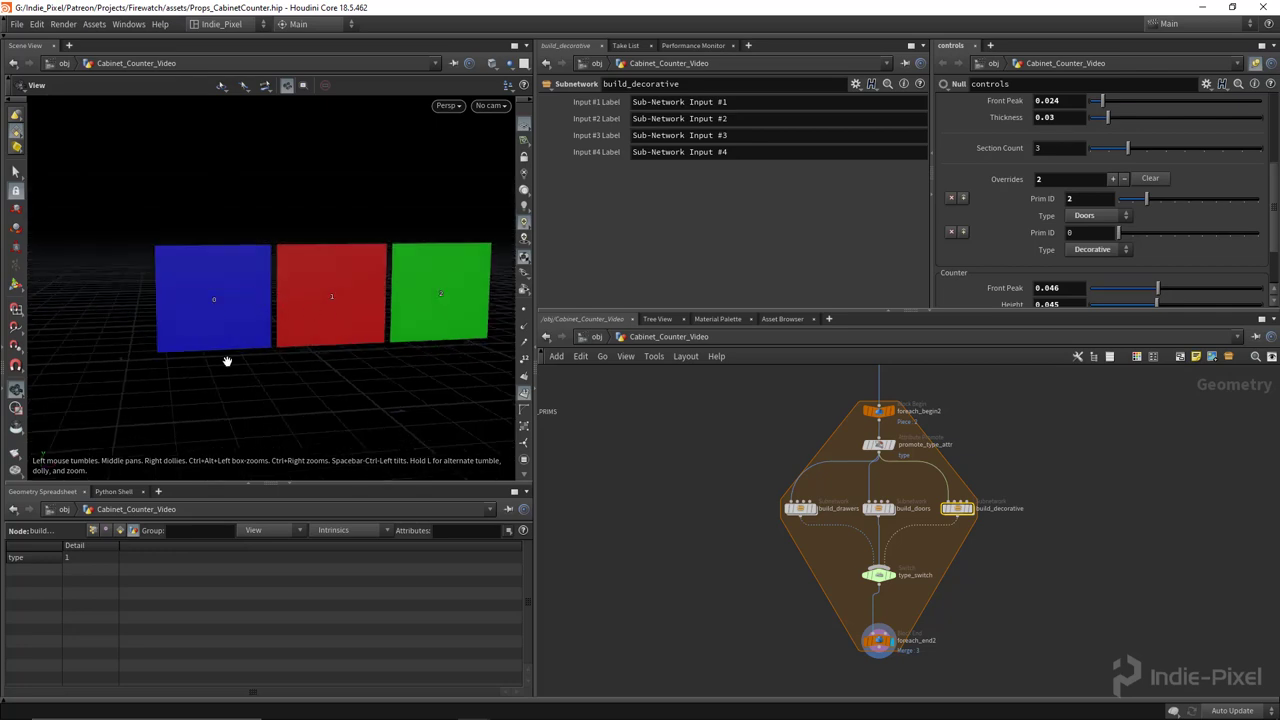
right_drag(267, 318, 287, 331)
middle_drag(287, 331, 278, 338)
Add a null below foreach_end2, wire the loop's output into it and display it
scroll(718, 417, down, 4)
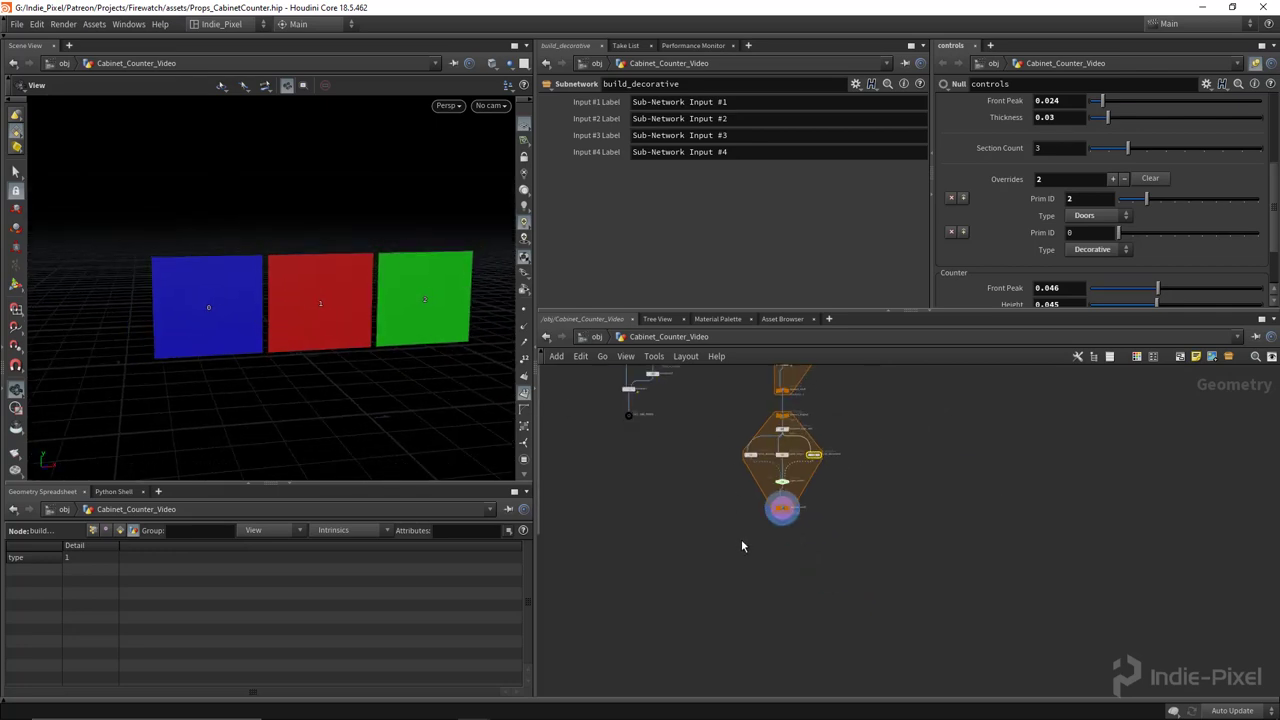
scroll(775, 528, up, 4)
key(Tab)
text(null)
key(Return)
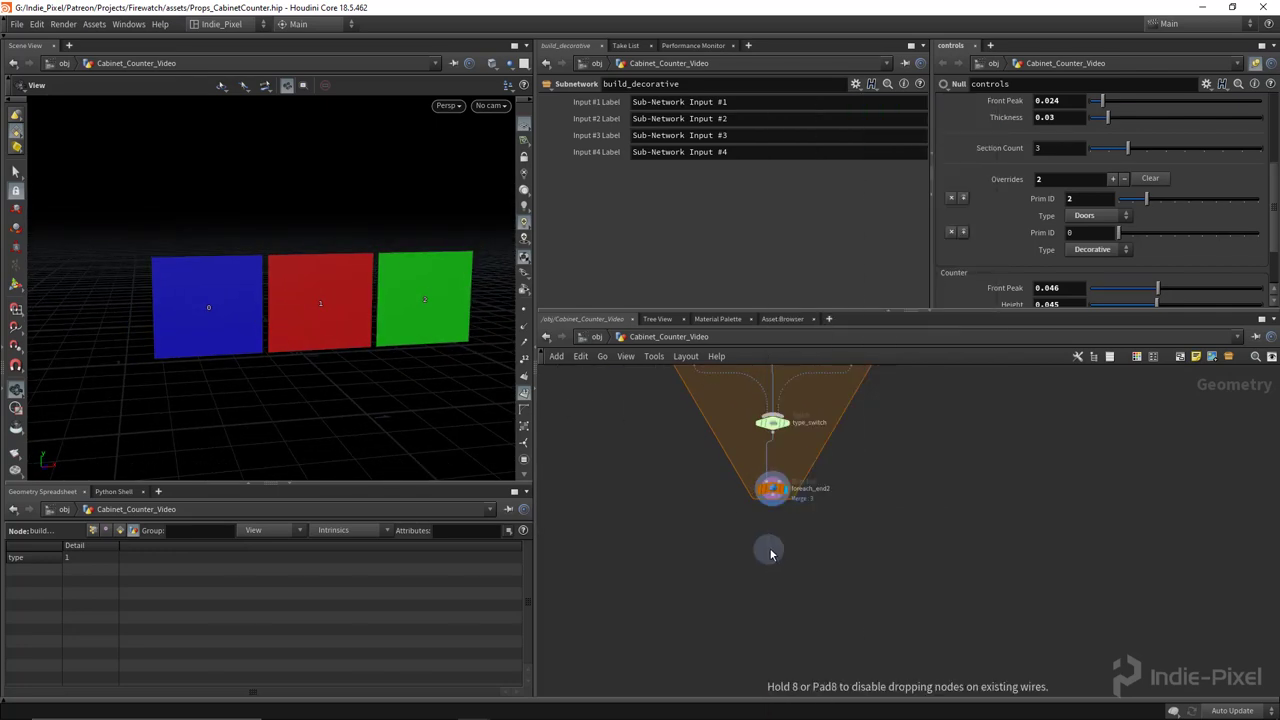
scroll(769, 545, up, 3)
click(769, 552)
drag(770, 424, 769, 524)
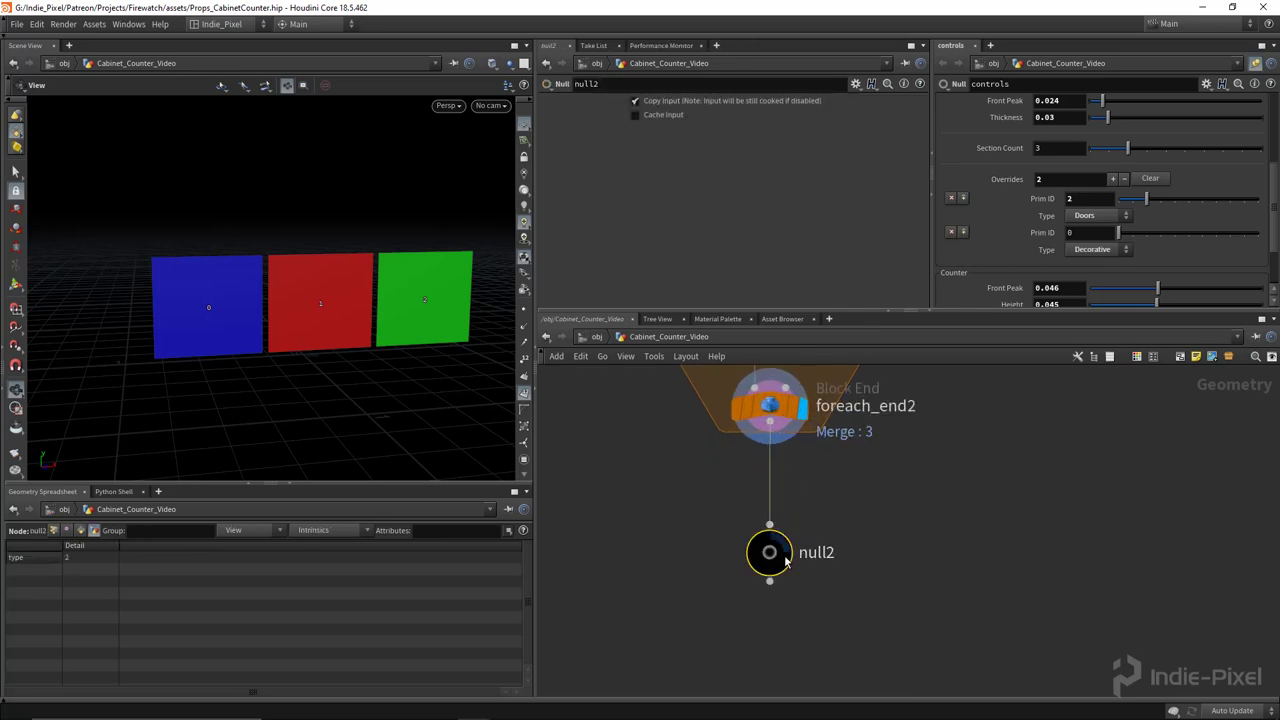
drag(303, 389, 374, 323)
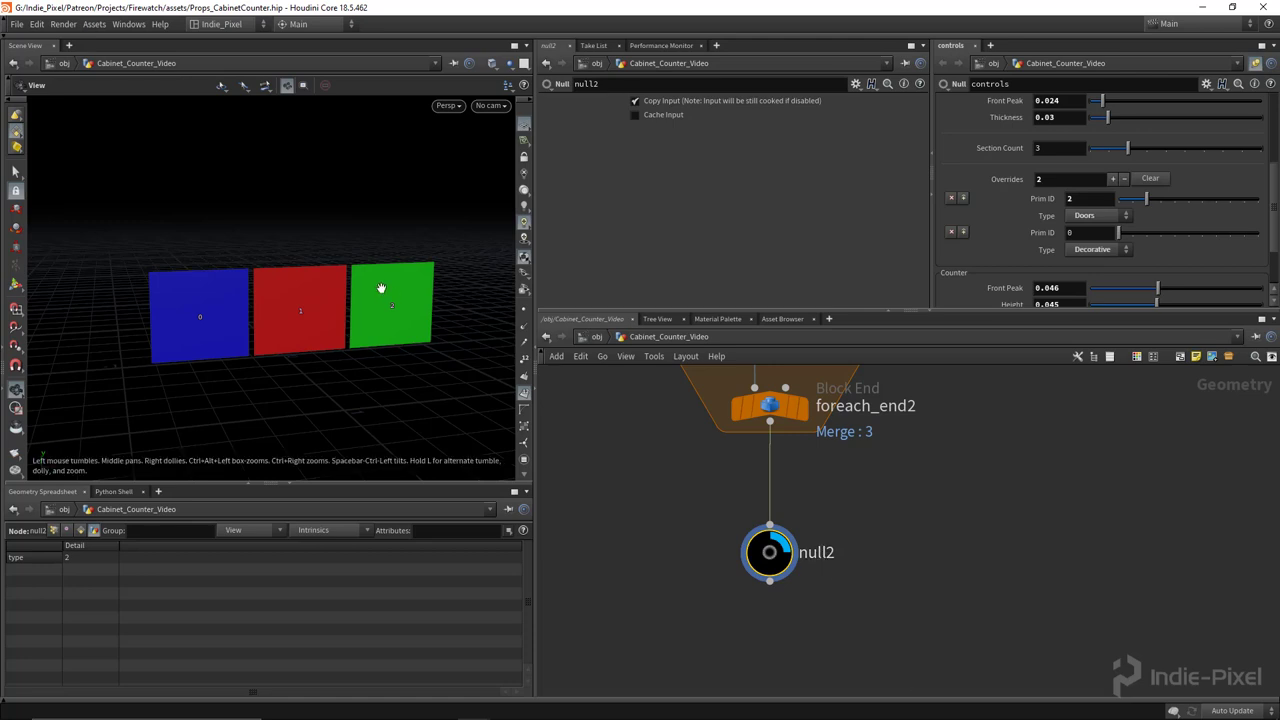
Rename the null below foreach_end2 as OUT_CAB_OVERRIDES
scroll(395, 325, up, 2)
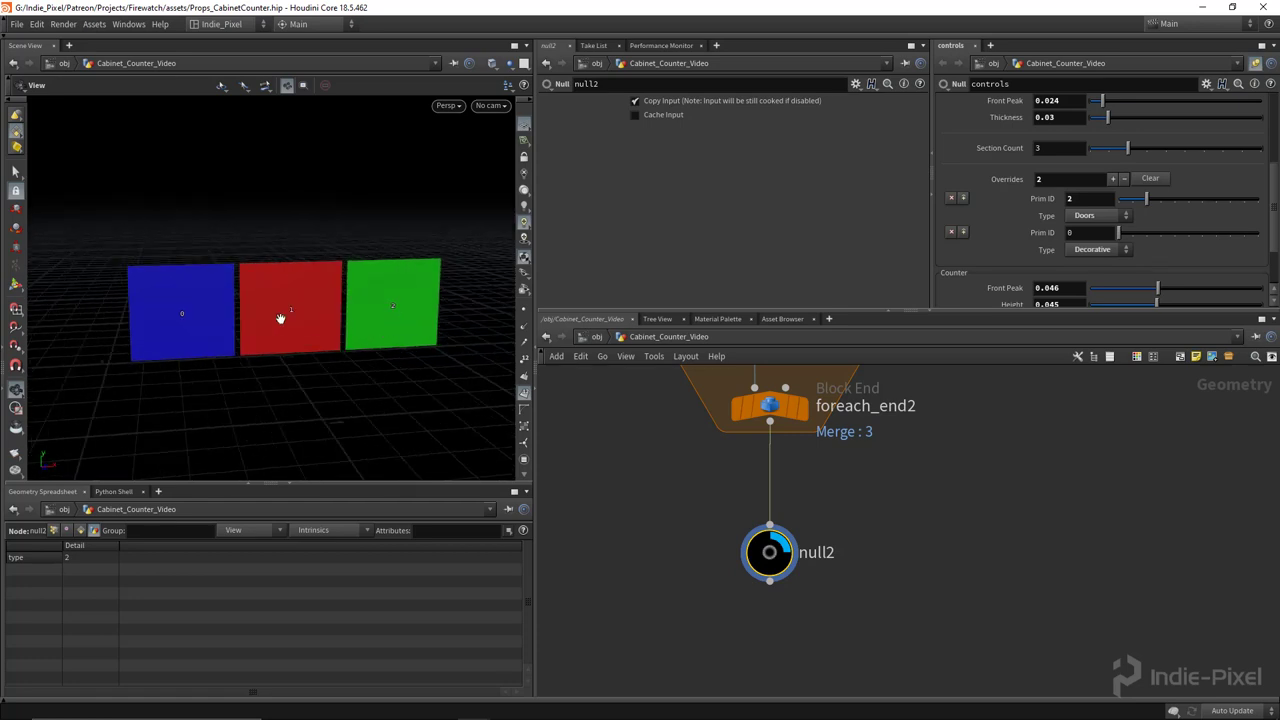
scroll(300, 322, up, 2)
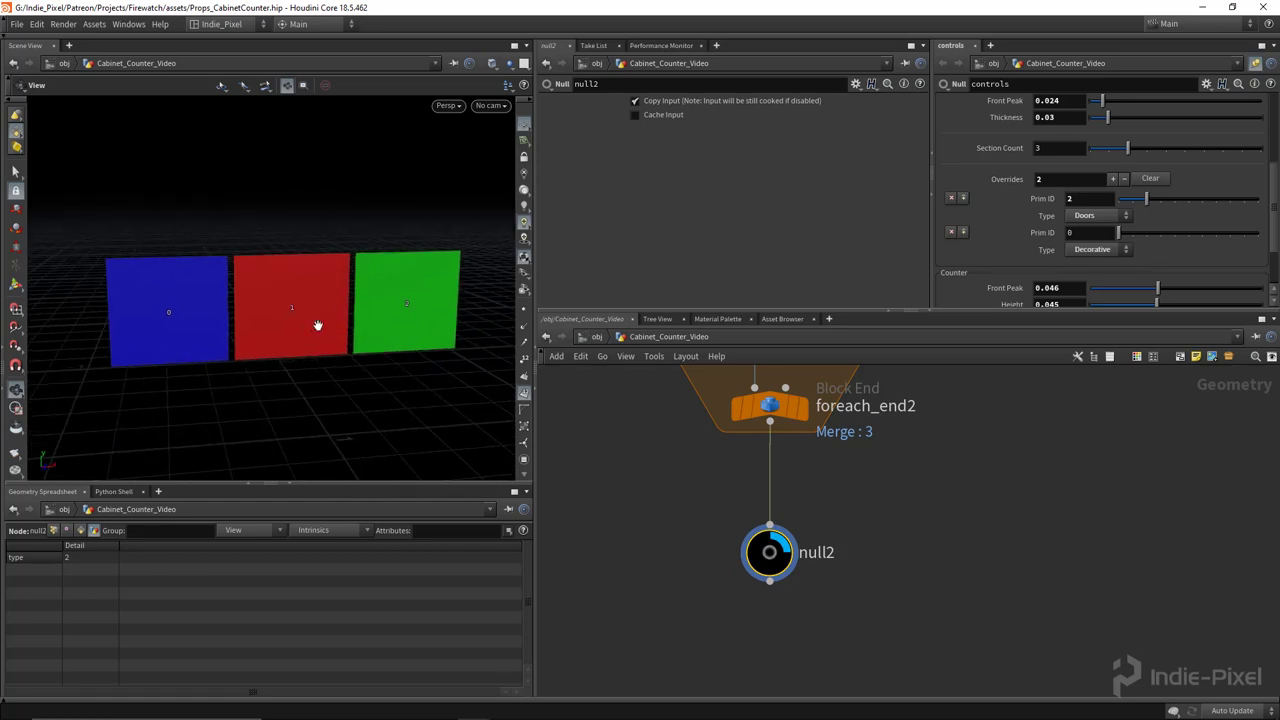
scroll(337, 323, down, 3)
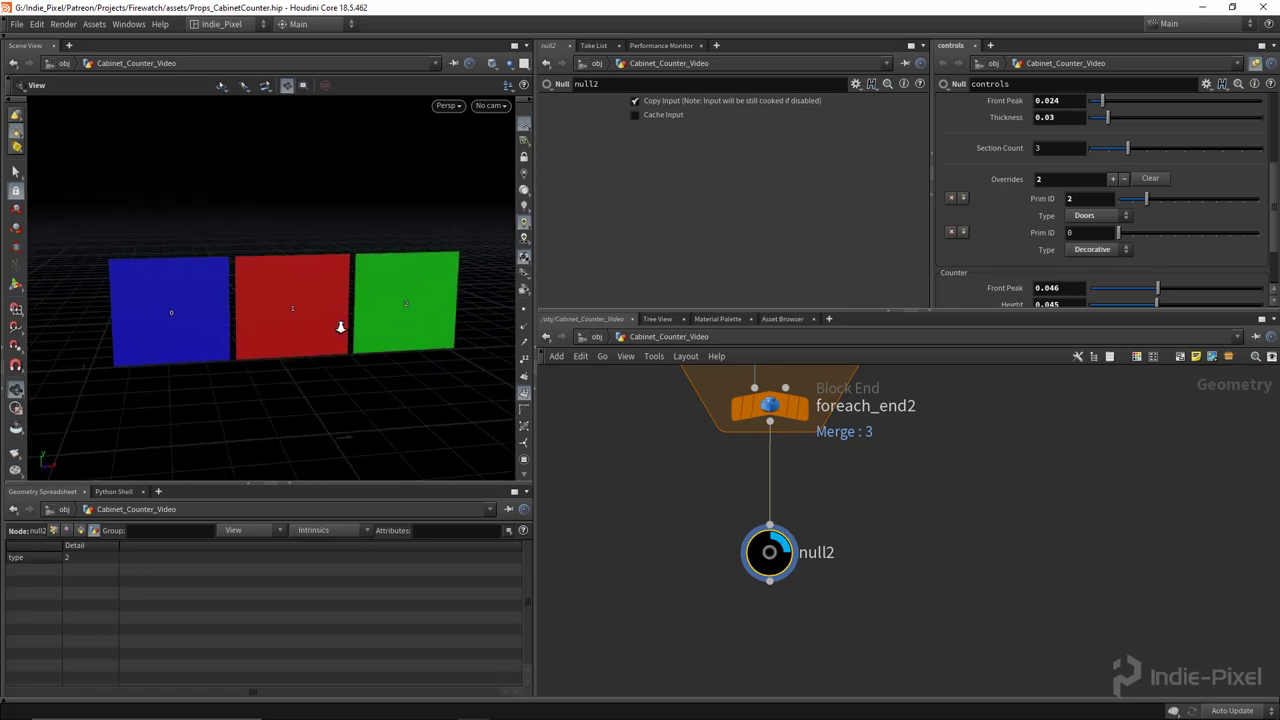
double_click(822, 552)
text(O)
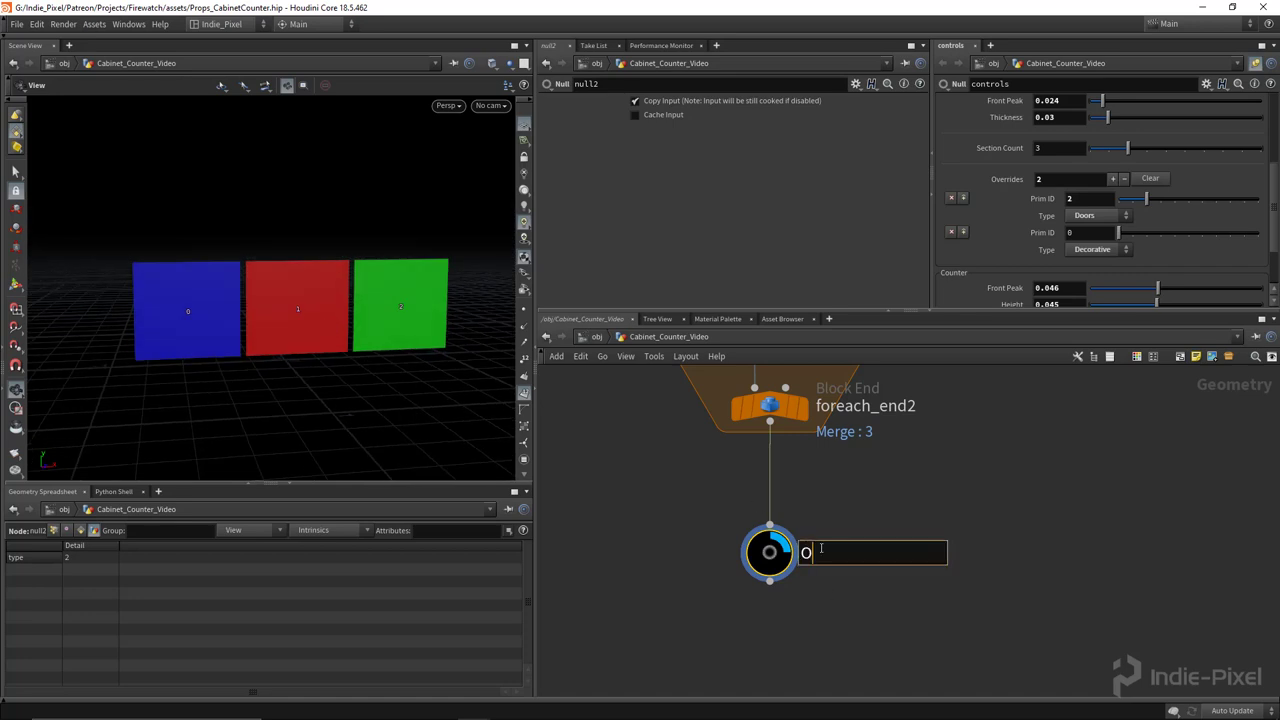
text(UT_CAB_OVERRI)
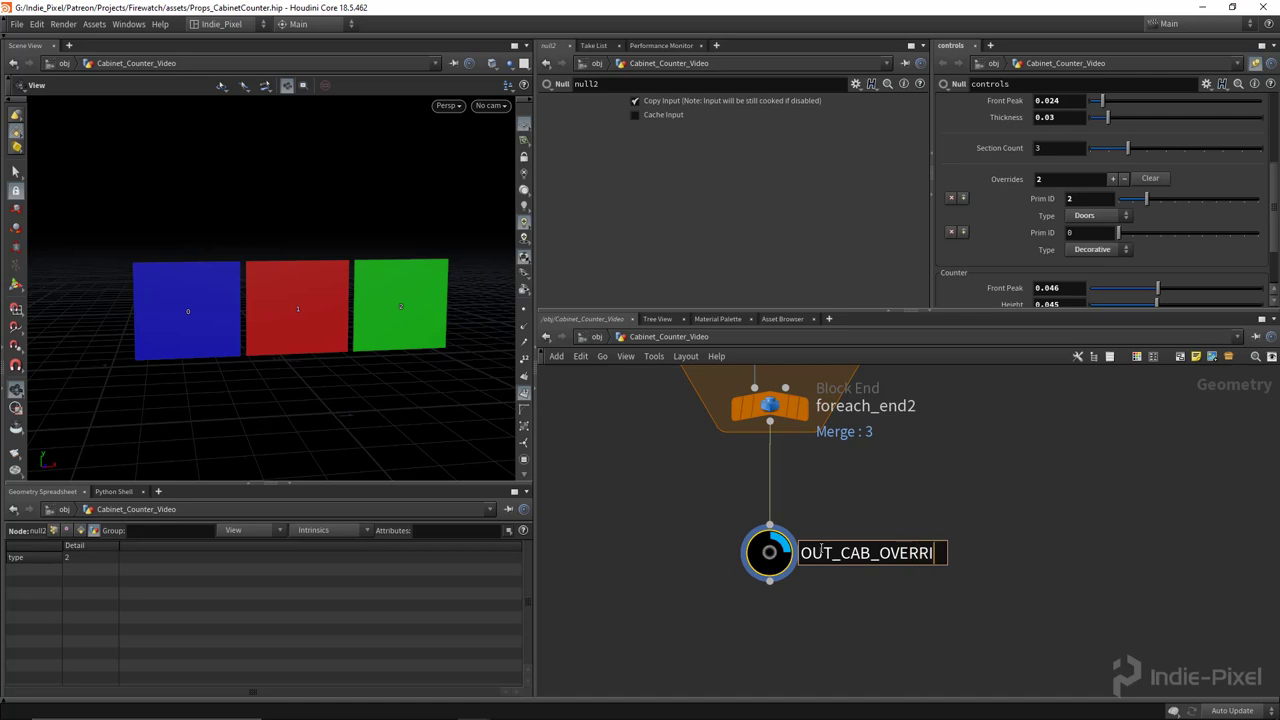
text(DES)
key(Return)
Add a fifth object entry to the assemble object merge node
scroll(825, 588, down, 5)
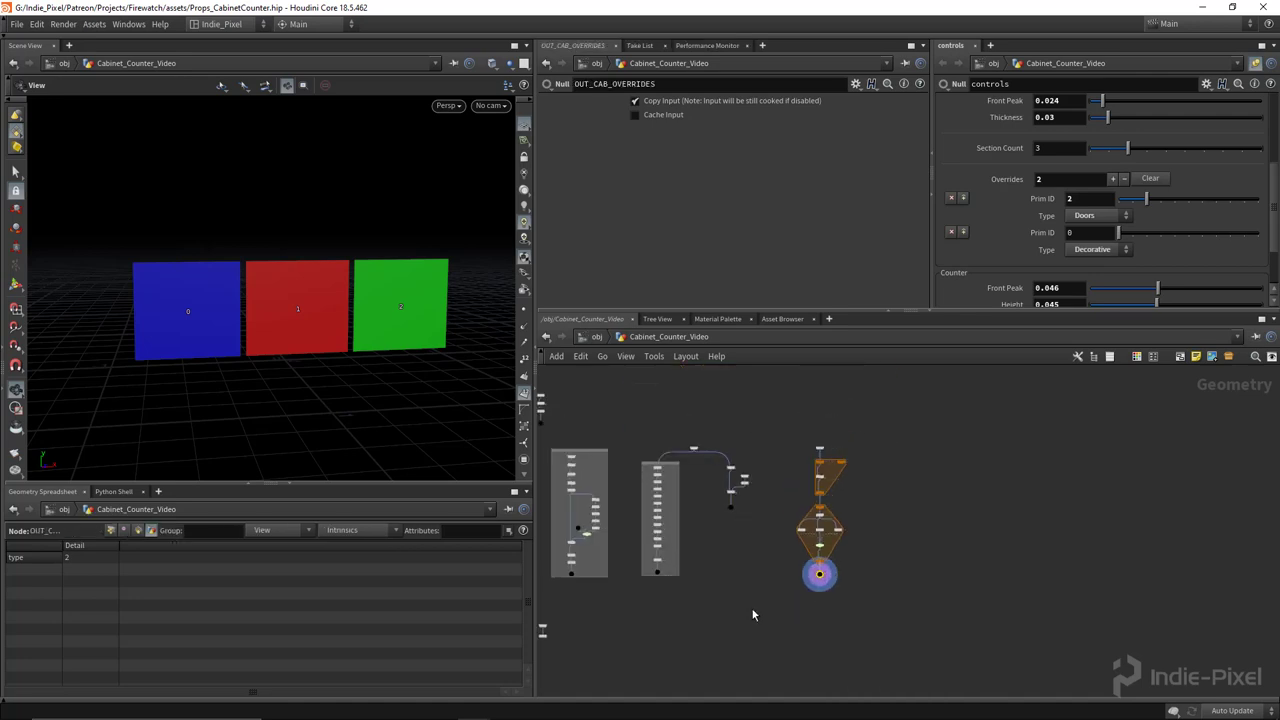
middle_drag(753, 614, 910, 546)
scroll(687, 574, up, 6)
drag(750, 483, 599, 543)
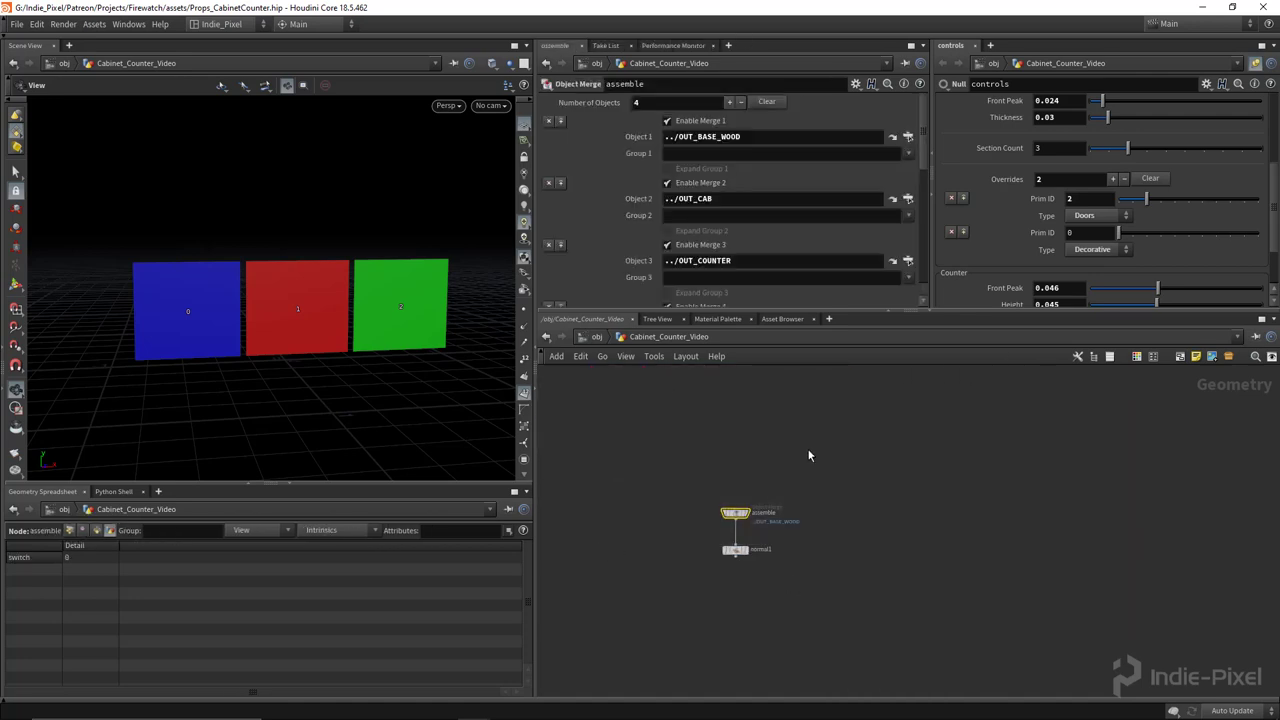
click(730, 102)
scroll(777, 180, down, 5)
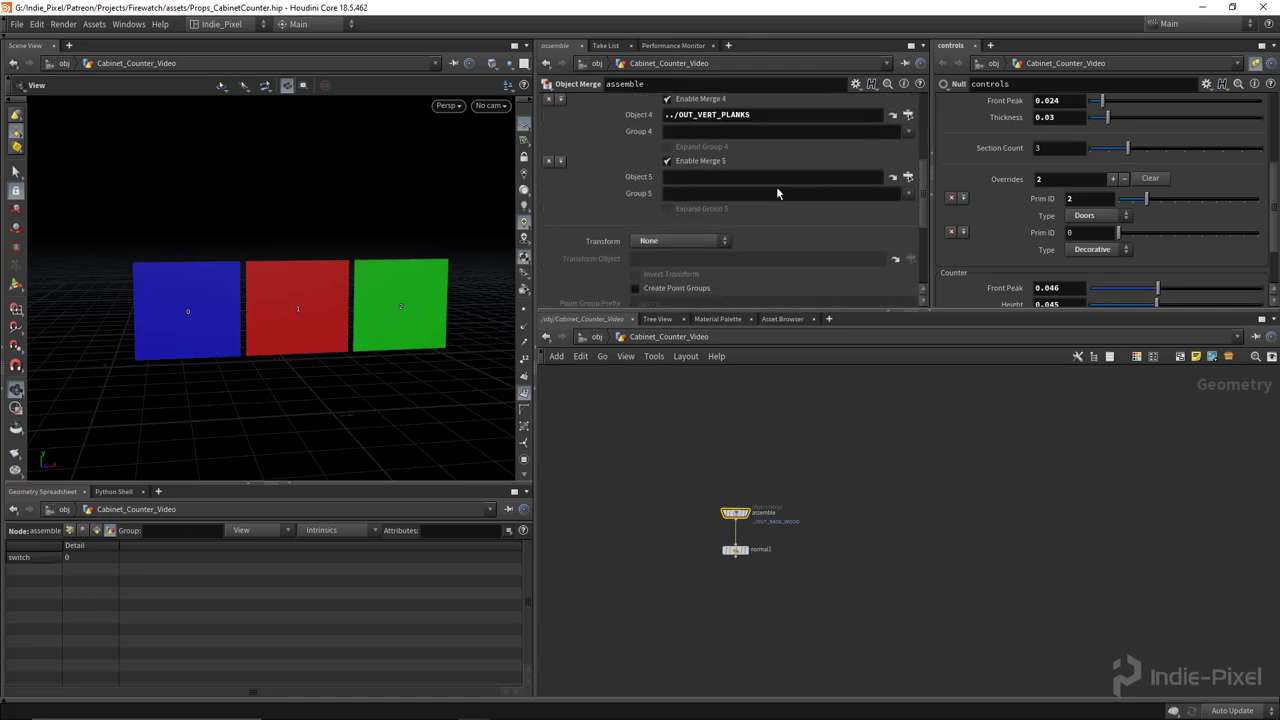
Reference the OUT_CAB_OVERRIDES null as Object 5 of the assemble node
scroll(977, 471, down, 5)
middle_drag(1011, 510, 838, 612)
scroll(1035, 510, up, 4)
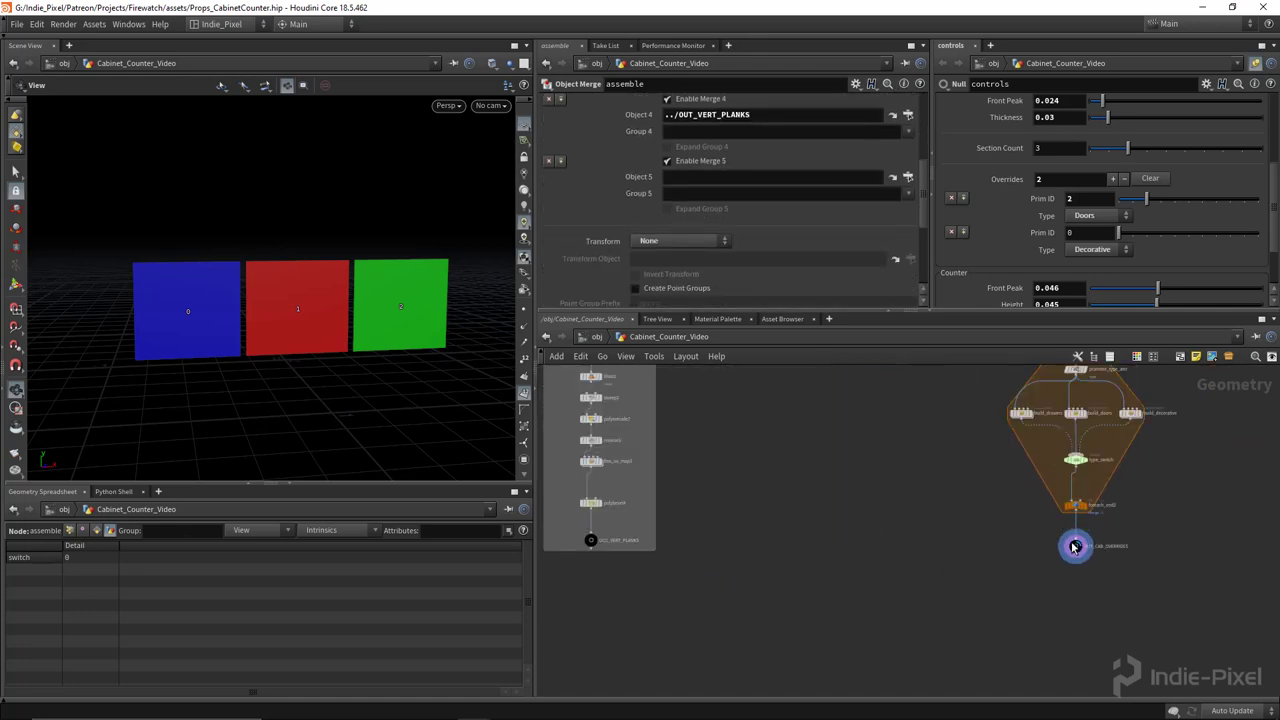
drag(1075, 546, 675, 180)
scroll(722, 579, down, 3)
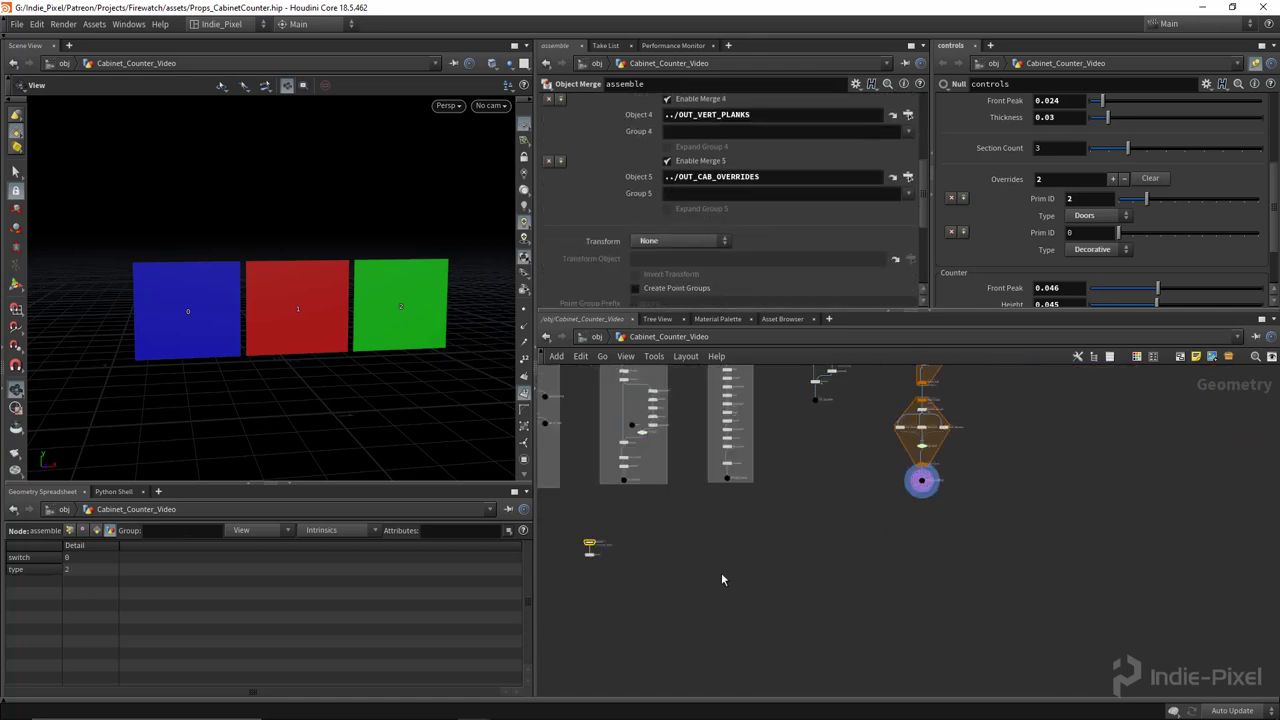
Display the normal1 node below assemble and inspect the assembled cabinet counter from the front and side
middle_drag(722, 579, 823, 556)
scroll(701, 521, up, 6)
click(684, 556)
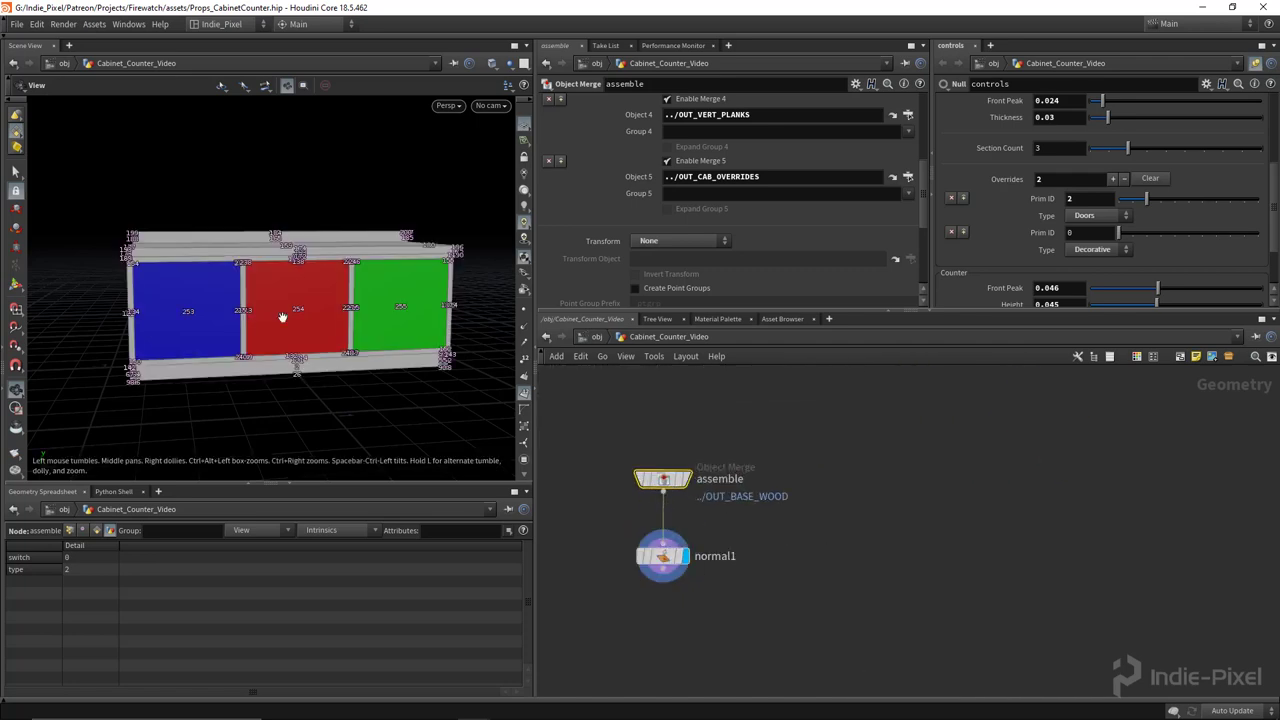
drag(282, 317, 491, 300)
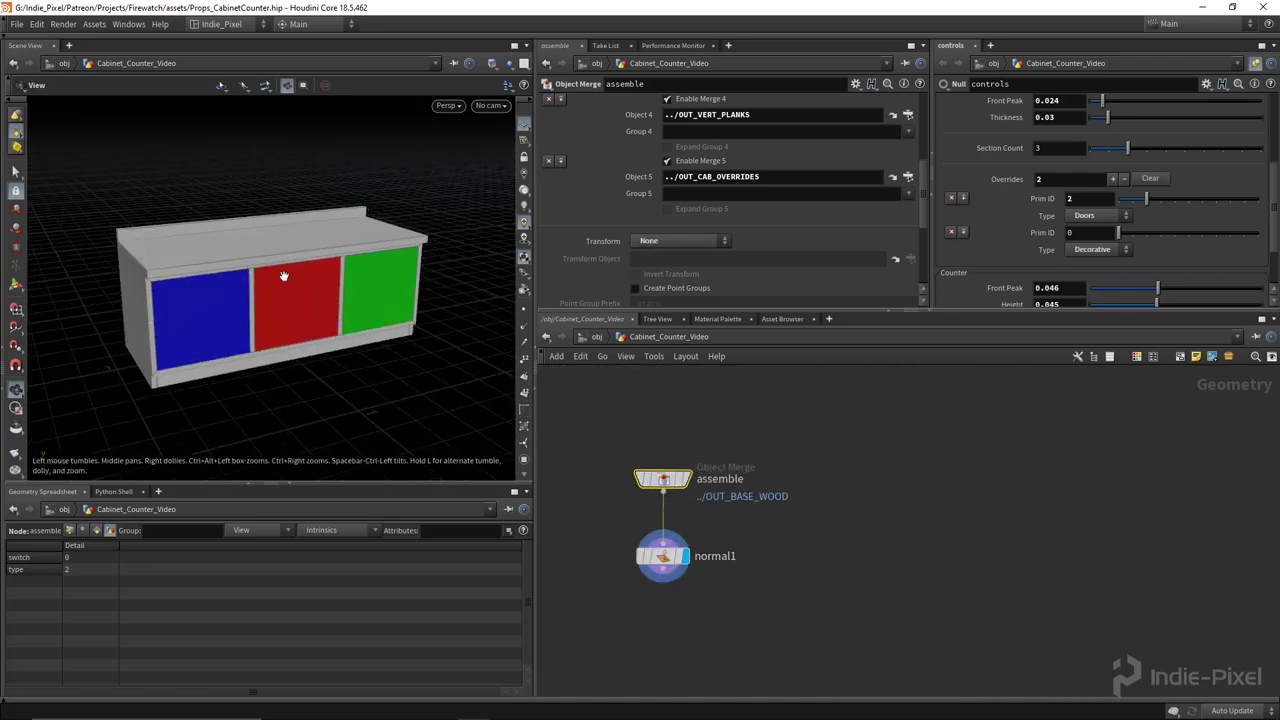
mouse_move(284, 276)
mouse_down()
mouse_move(317, 286)
mouse_move(308, 268)
mouse_up()
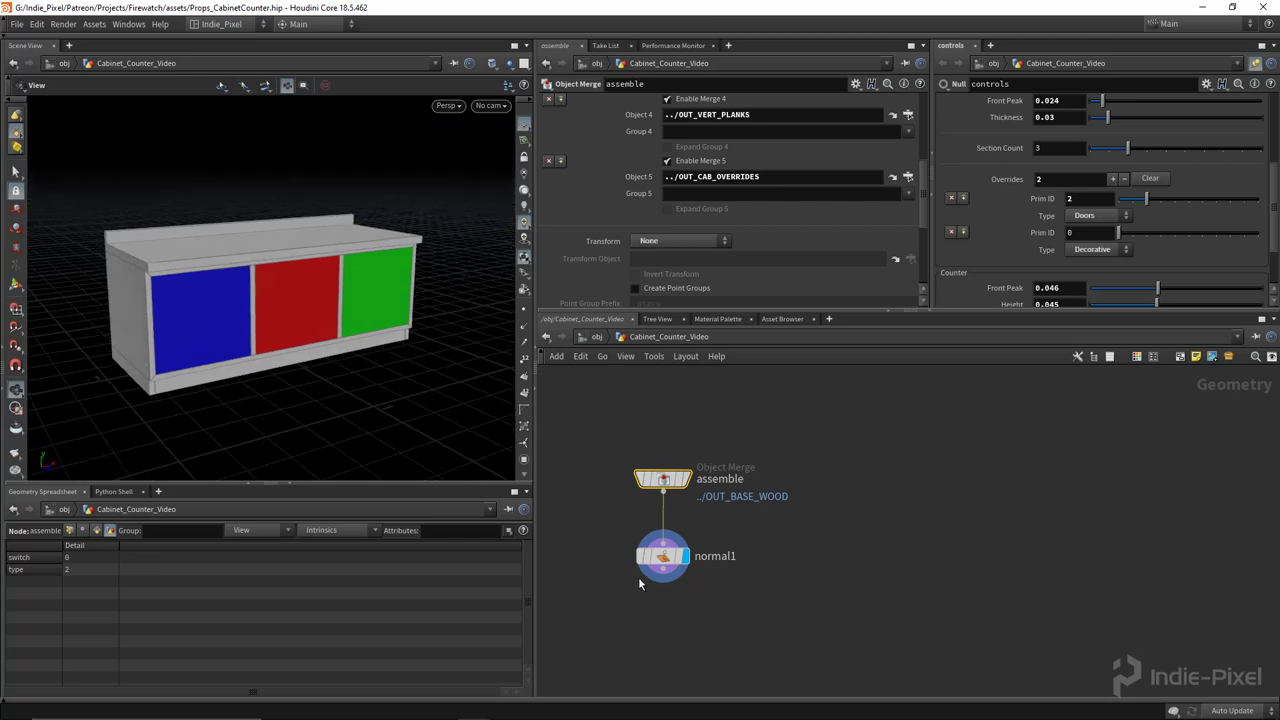
Add a null named OUT_FINAL below normal1, wired to its output, and make it the displayed node
middle_drag(655, 612, 722, 537)
click(722, 537)
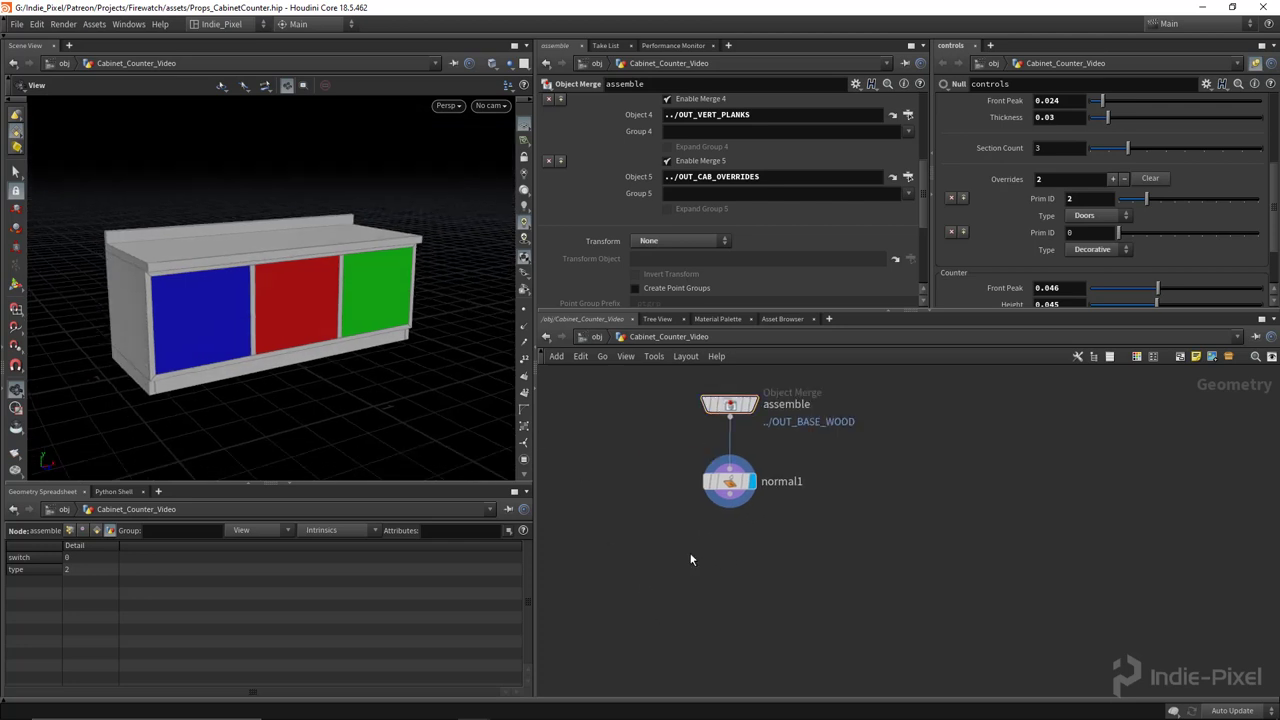
key(Tab)
text(null)
key(Return)
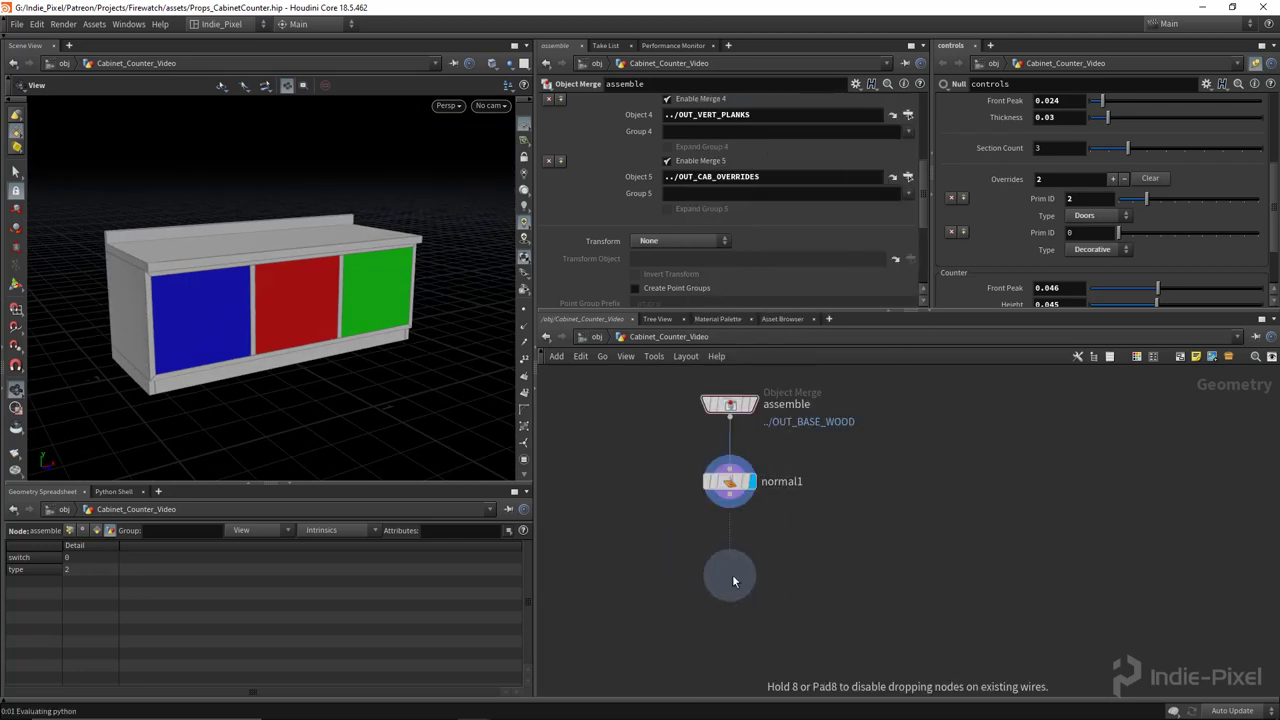
click(731, 573)
double_click(765, 576)
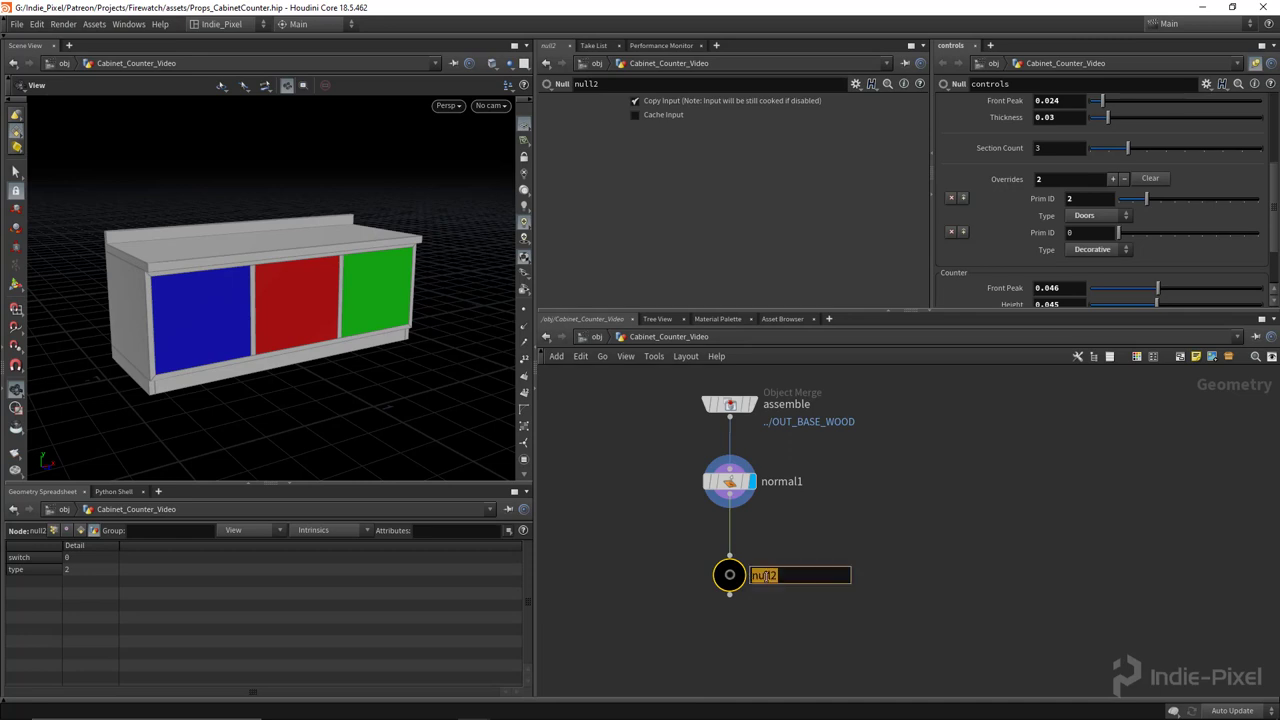
text(OUT_FINAL)
key(Return)
scroll(740, 571, down, 5)
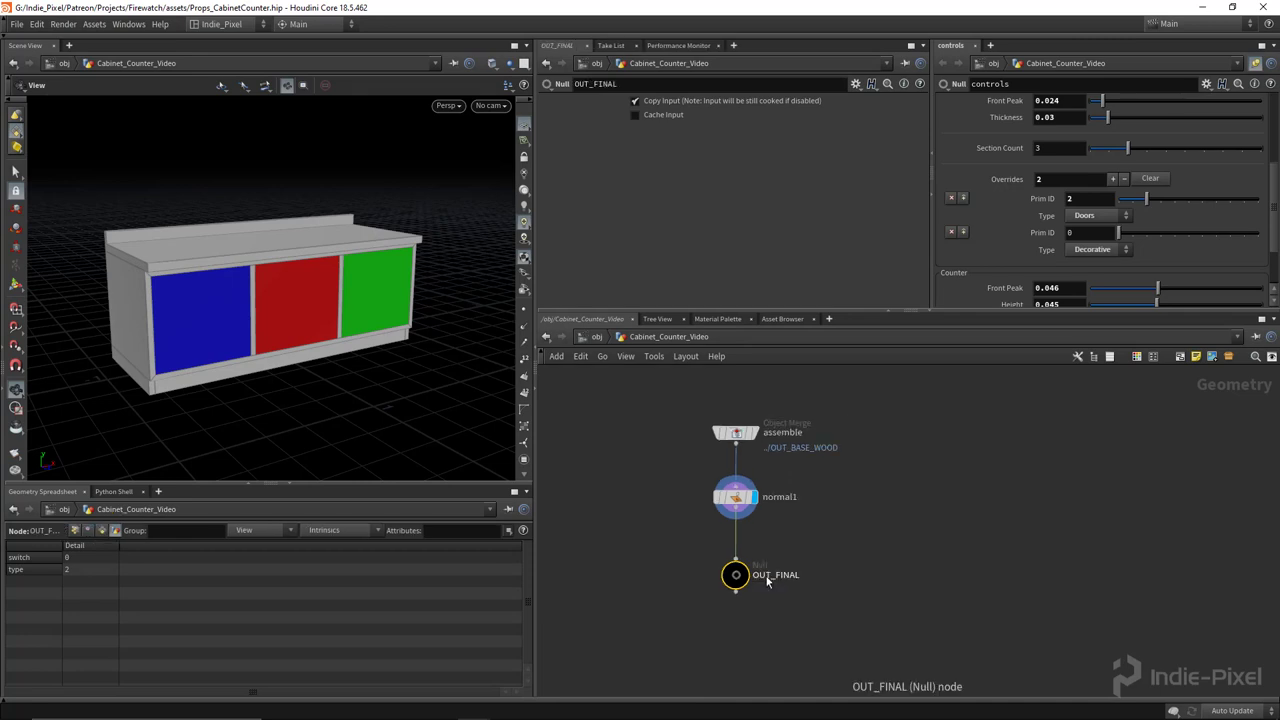
Create a network box around the polyextrude, object merge, transform4, boolean1 and OUT_CAB_PRIMS nodes
scroll(837, 551, down, 5)
middle_drag(898, 498, 918, 568)
scroll(918, 568, down, 2)
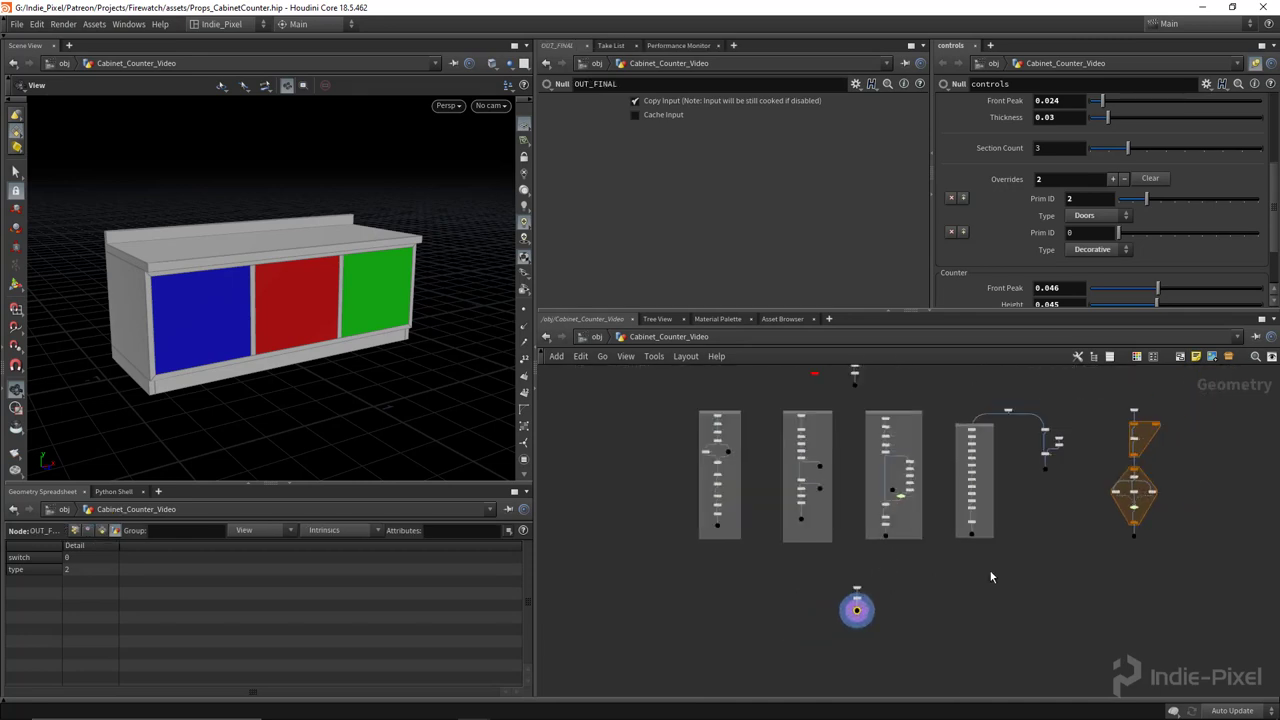
middle_drag(1024, 522, 956, 537)
scroll(1004, 427, up, 5)
drag(1004, 427, 867, 646)
middle_drag(867, 646, 792, 599)
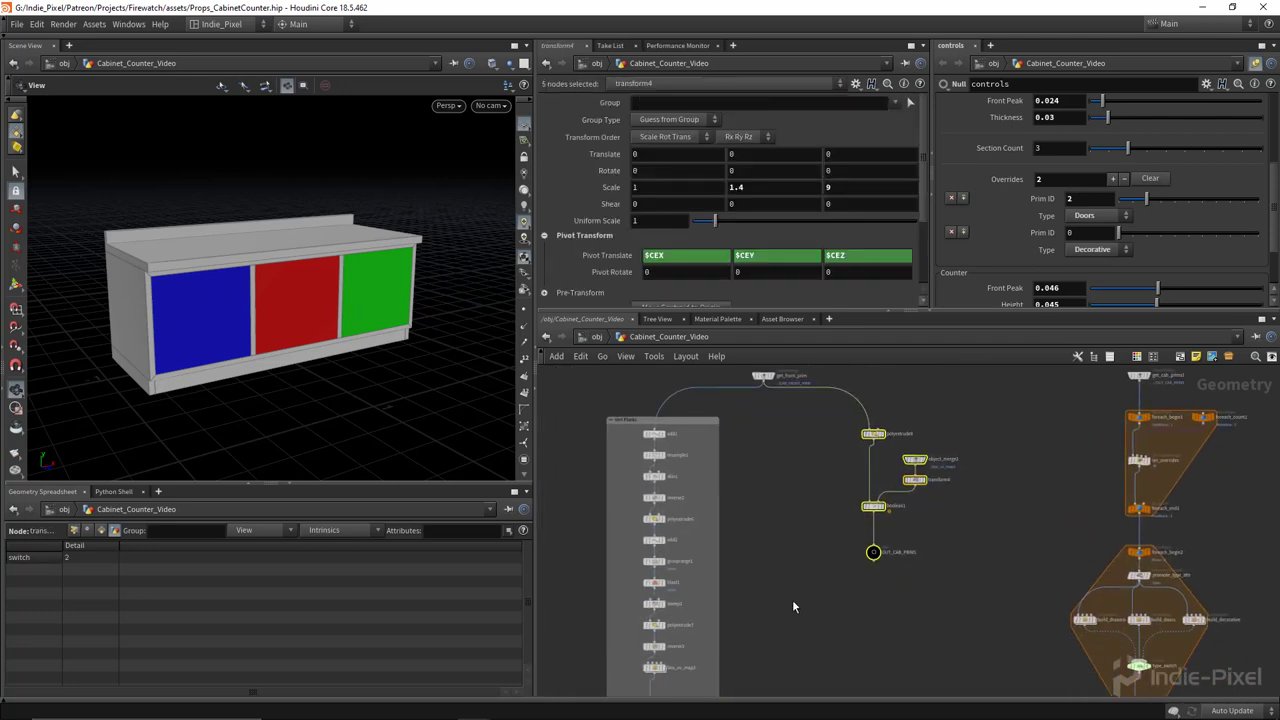
key(shift+o)
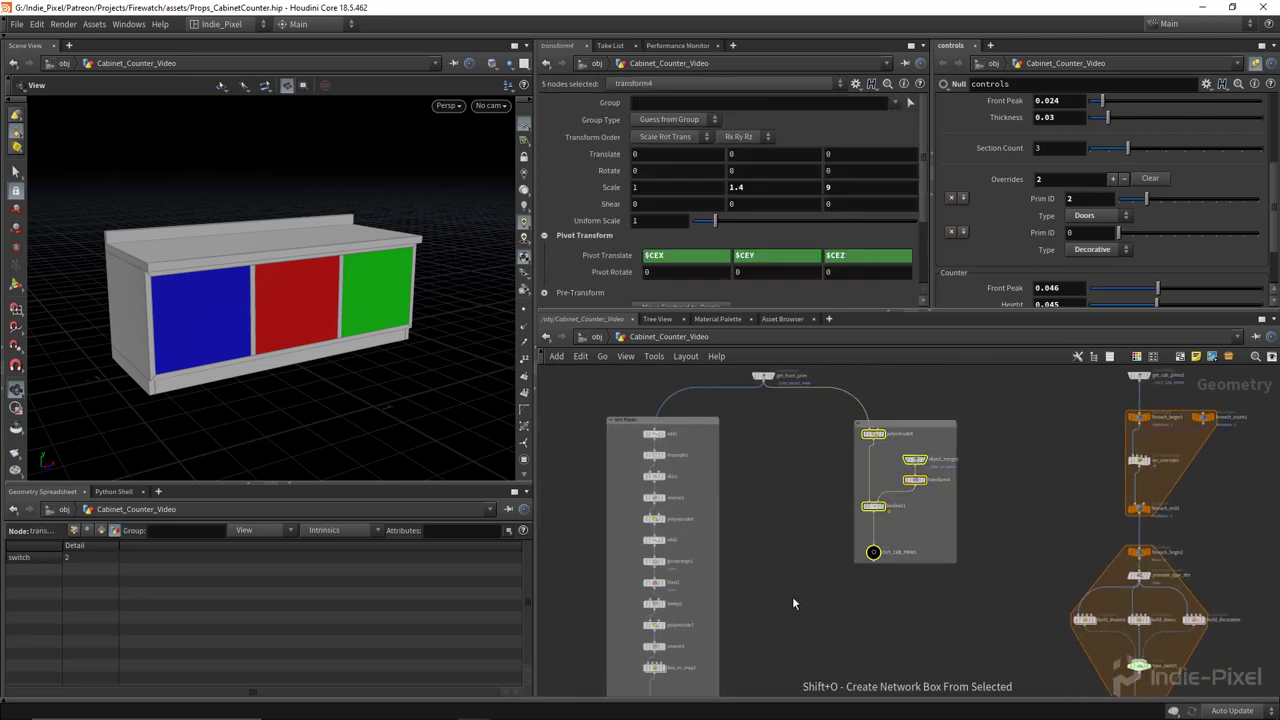
Title the network box around the OUT_CAB_PRIMS branch CAB PRIMS
click(936, 436)
scroll(895, 431, up, 4)
double_click(896, 416)
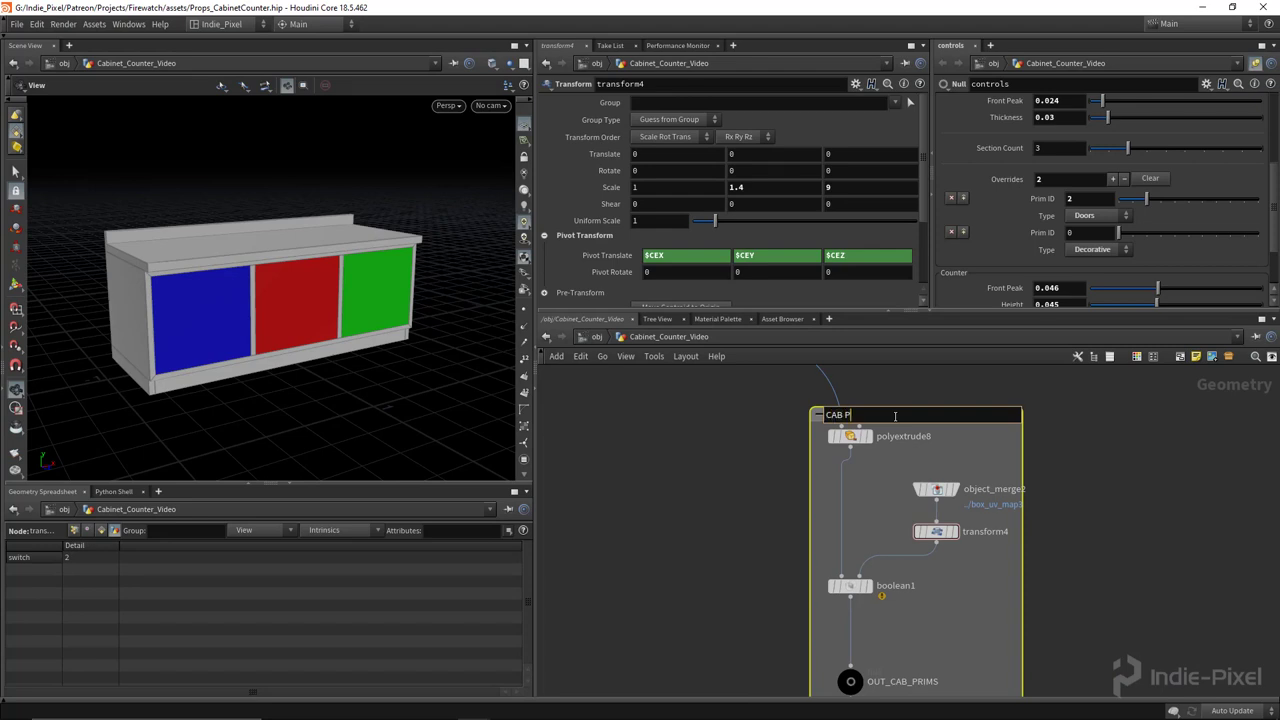
text(CAB PRIMS)
key(Return)
scroll(1093, 449, down, 4)
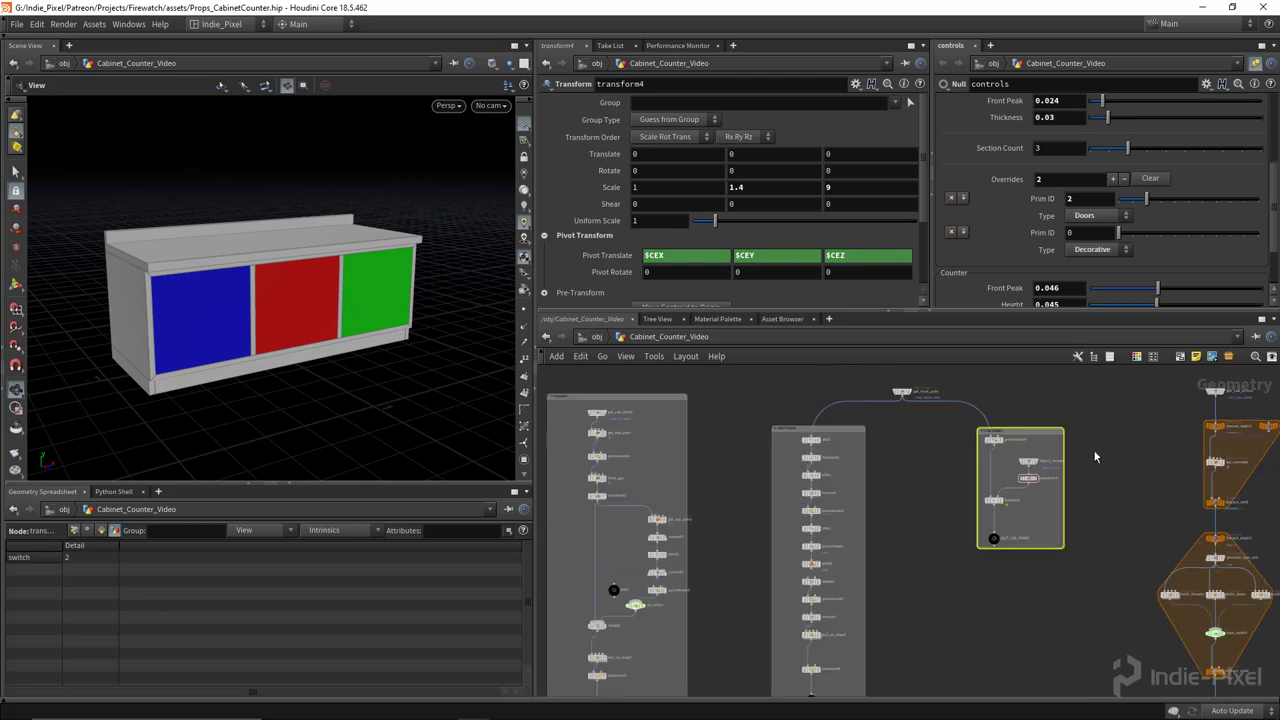
Create a network box around get_cab_prims1, both for-each loops and the OUT_CAB_OVERRIDES null
middle_drag(1093, 449, 837, 443)
scroll(827, 402, down, 2)
drag(834, 402, 997, 605)
key(shift+o)
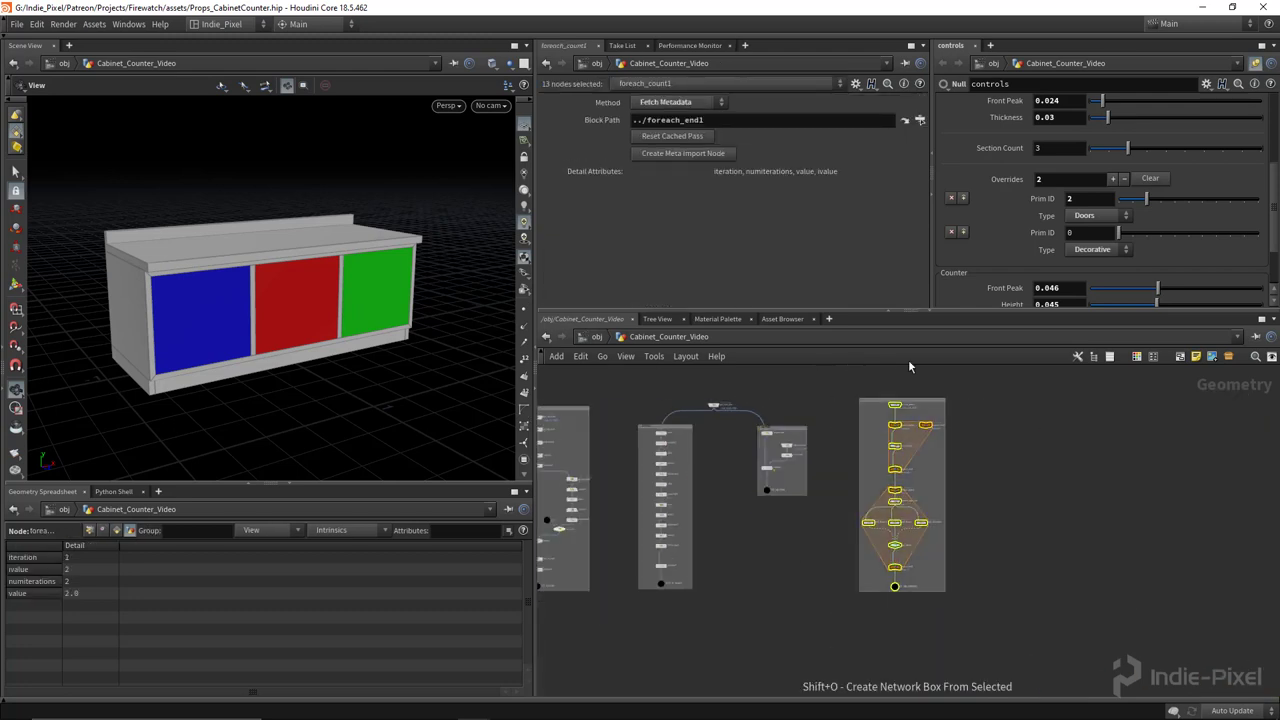
drag(920, 402, 909, 410)
Title the network box around the for-each loops Overrides
click(866, 399)
scroll(866, 400, up, 5)
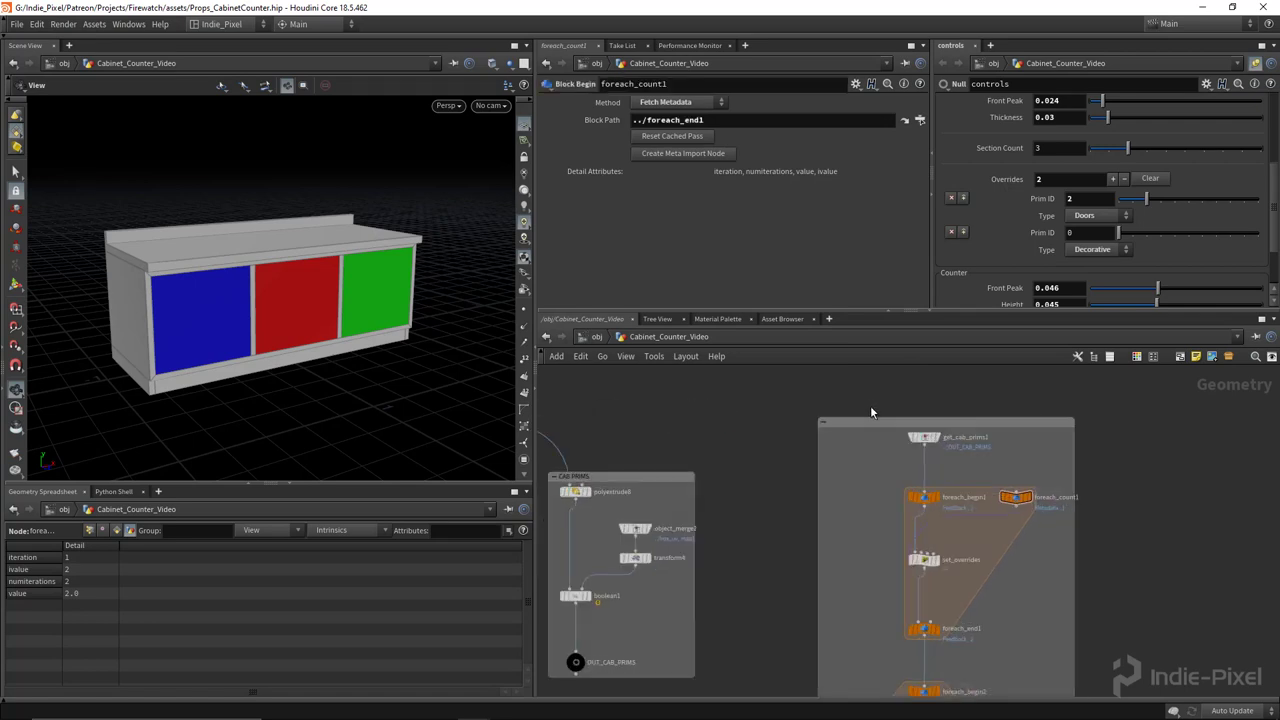
scroll(868, 412, up, 3)
double_click(840, 430)
text(Overrides)
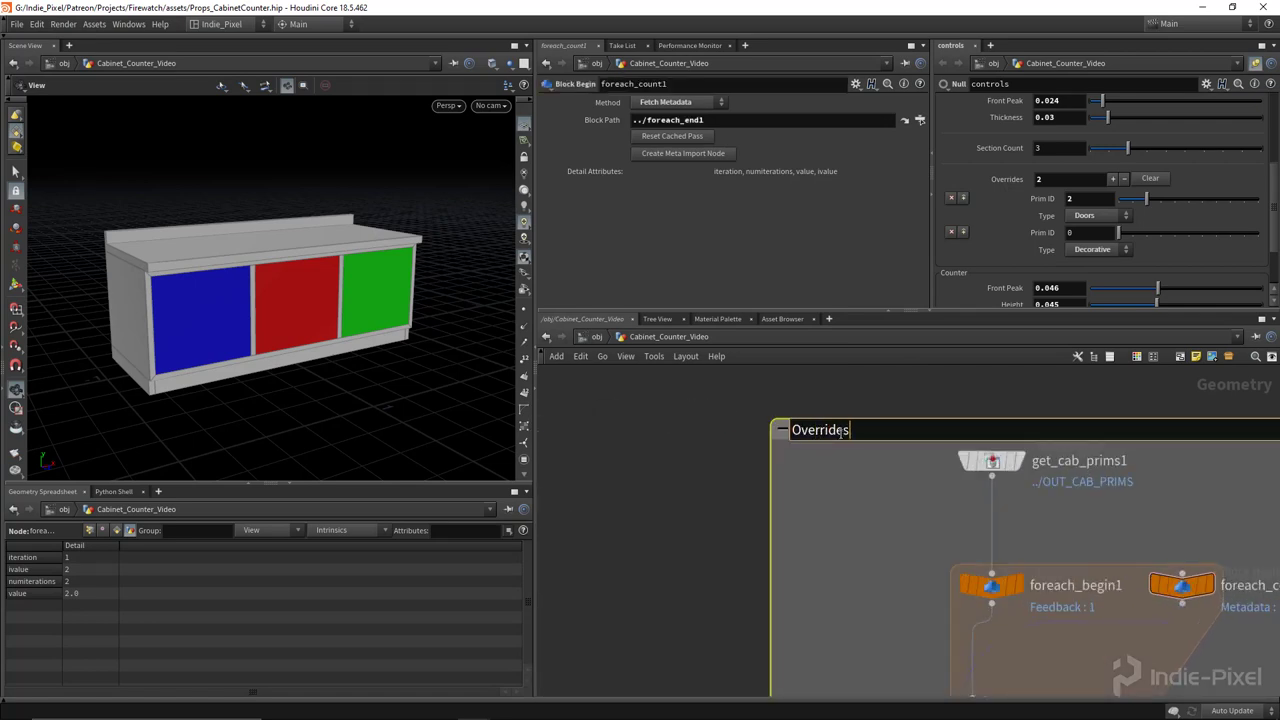
key(Return)
scroll(940, 463, down, 5)
scroll(940, 463, down, 5)
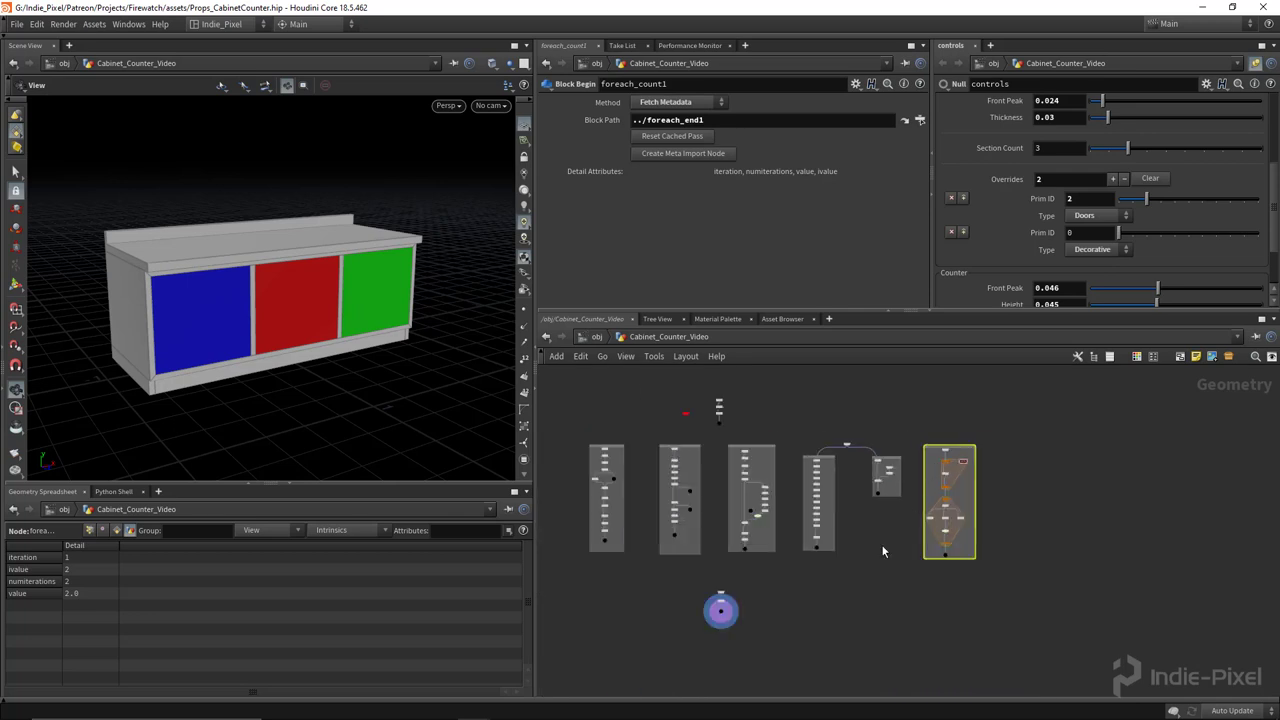
Enlarge the scene view pane in width and height and look over the cabinet's coloured sections from the front
drag(371, 346, 316, 350)
drag(532, 568, 562, 568)
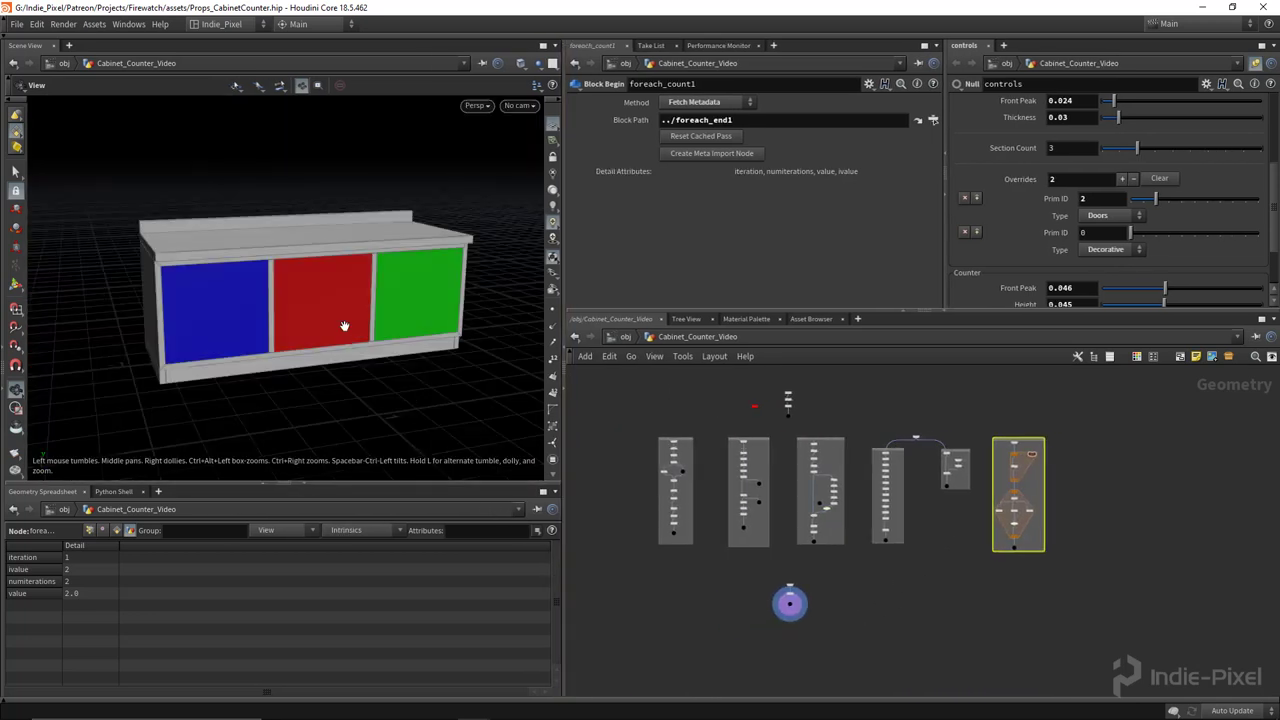
drag(368, 484, 368, 524)
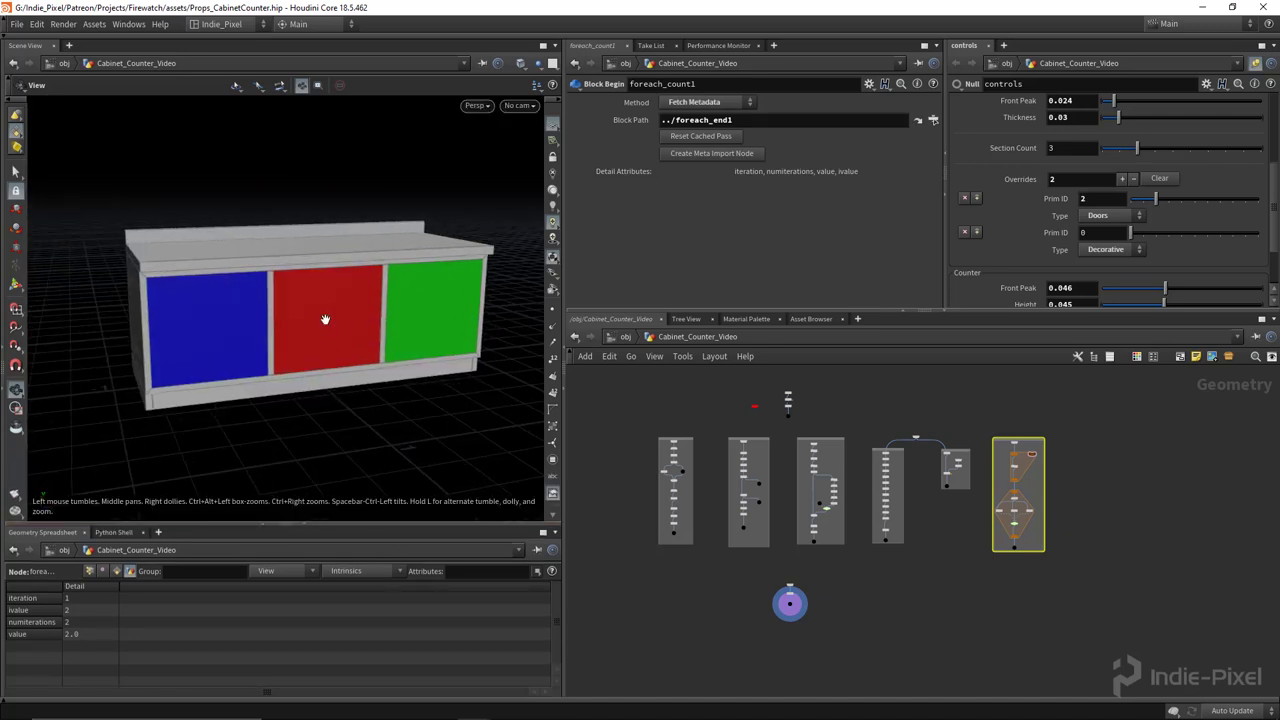
drag(343, 360, 329, 345)
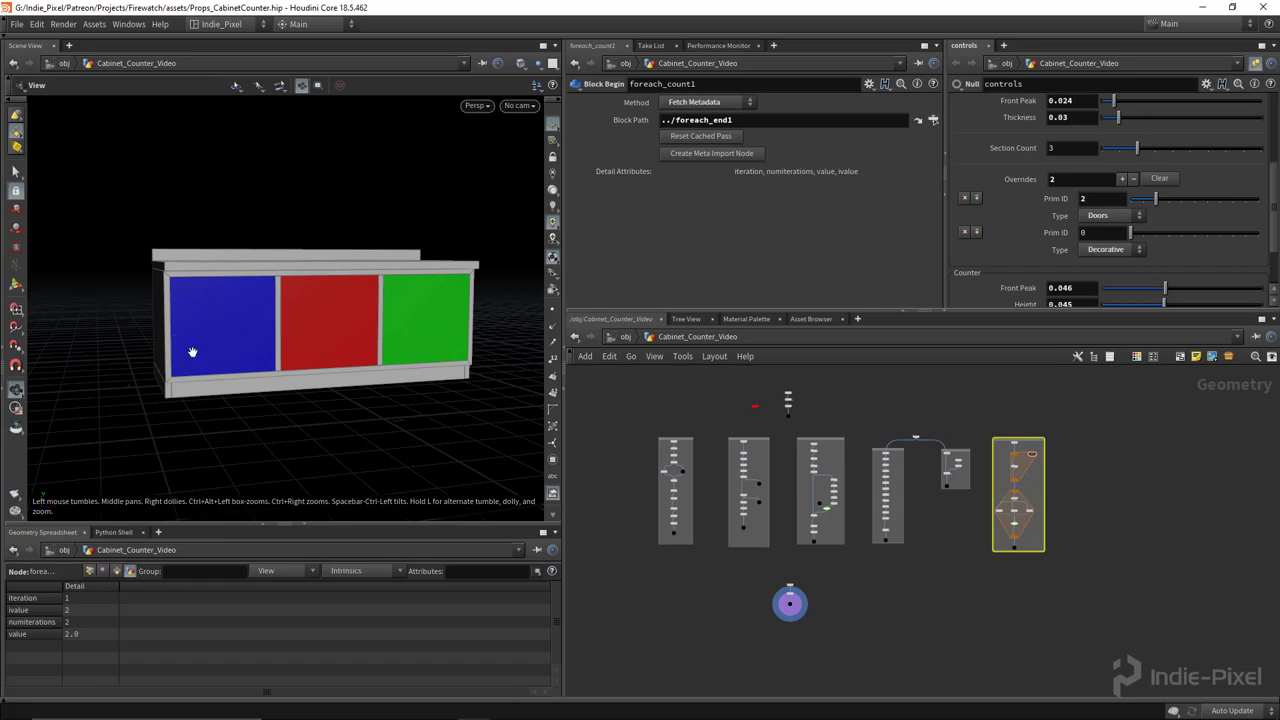
drag(298, 374, 362, 356)
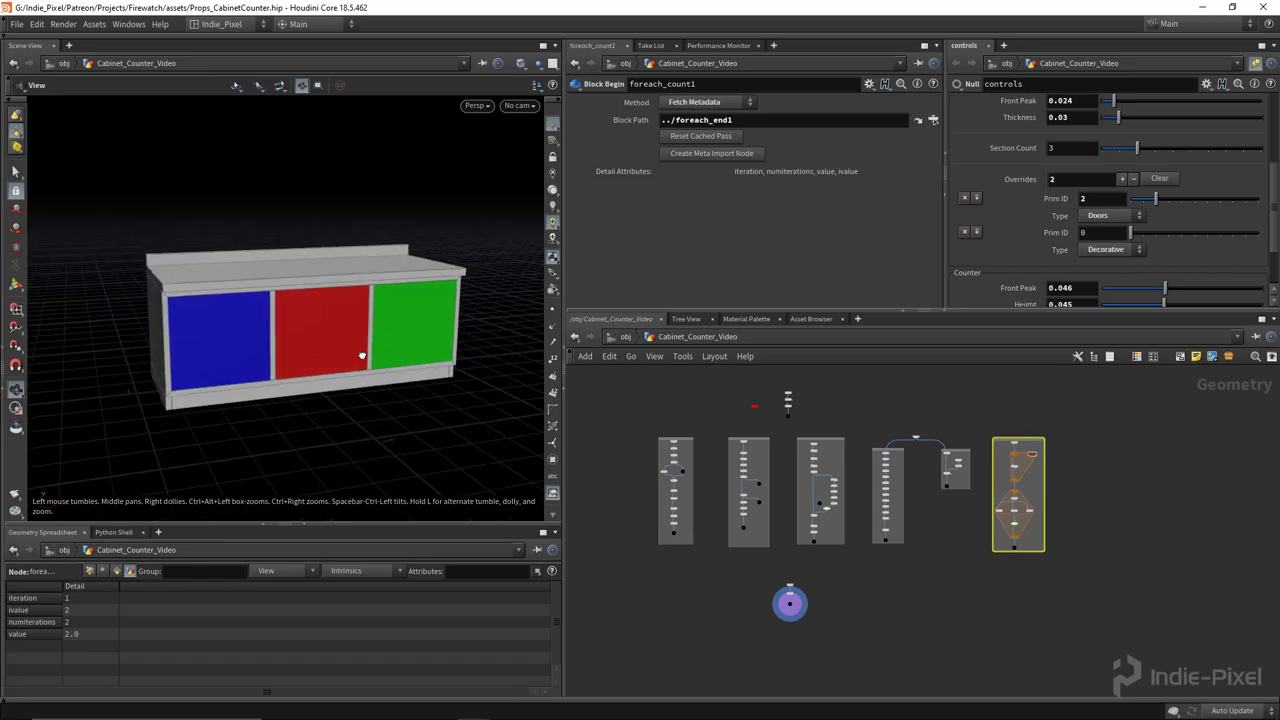